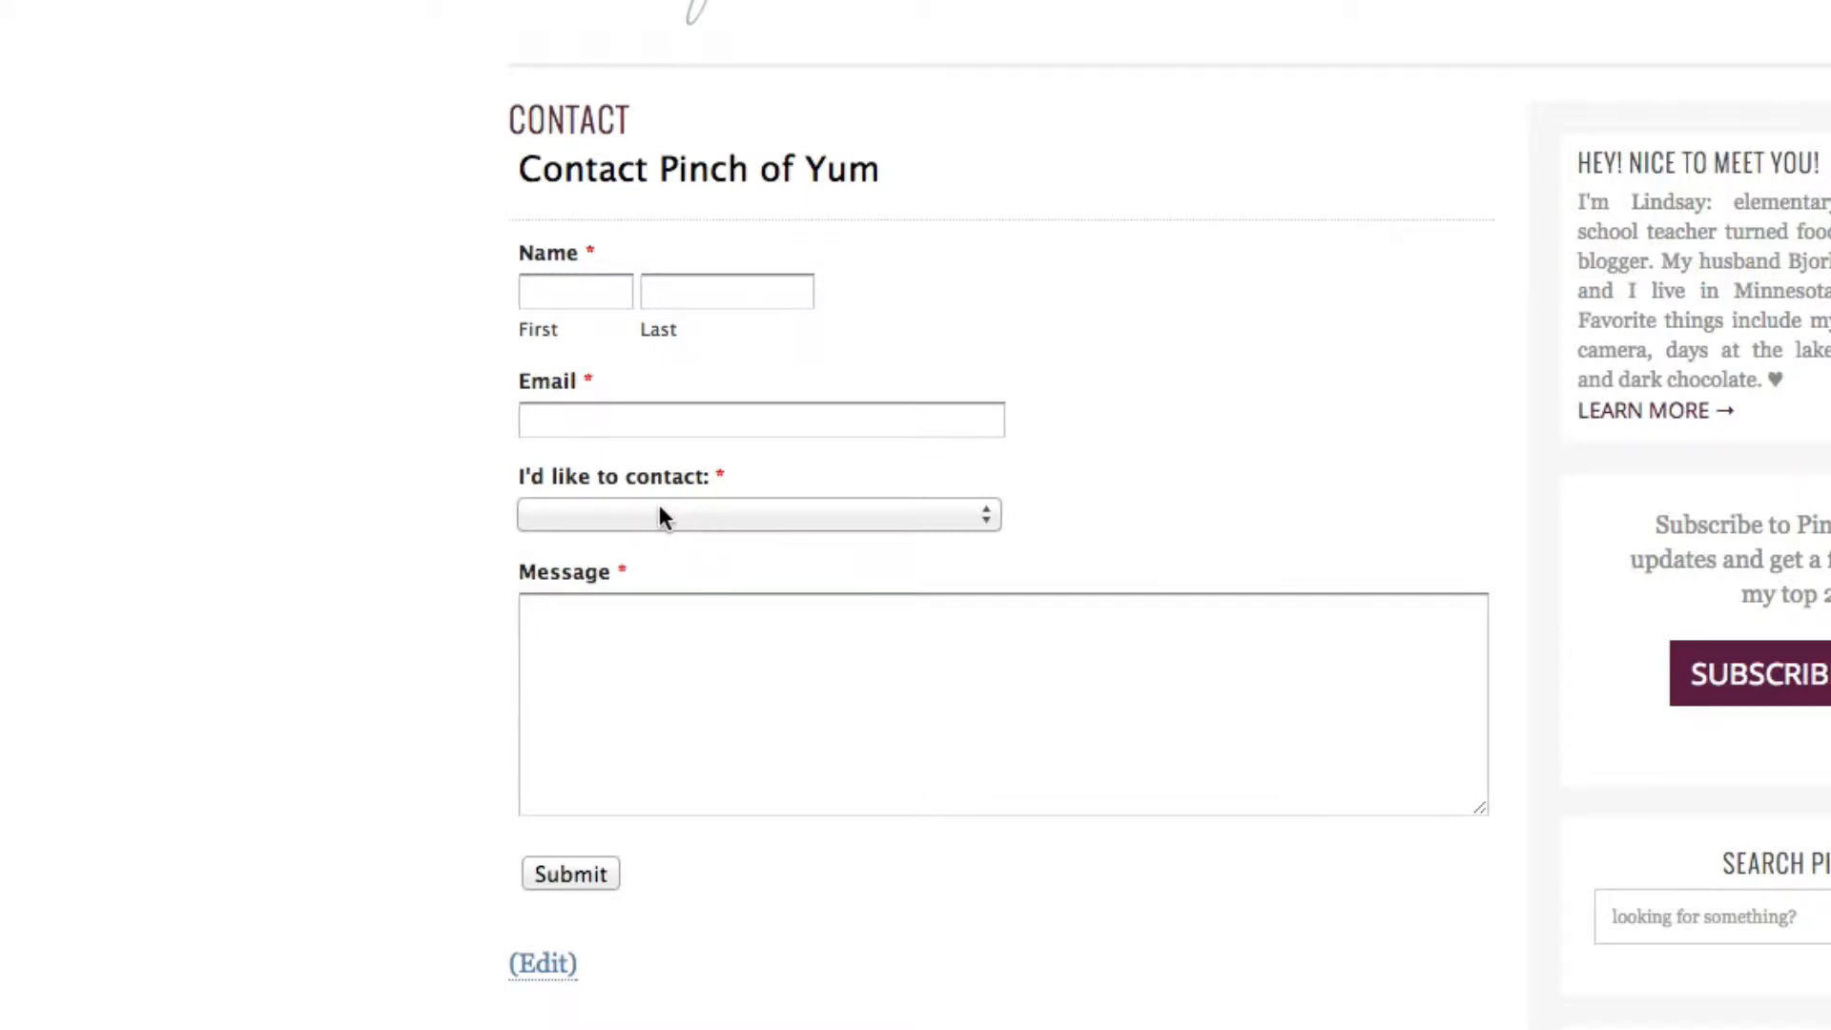
Choose 'Bjork (tech guy)' as the person to contact on the Pinch of Yum form
left_click(658, 514)
left_click(432, 429)
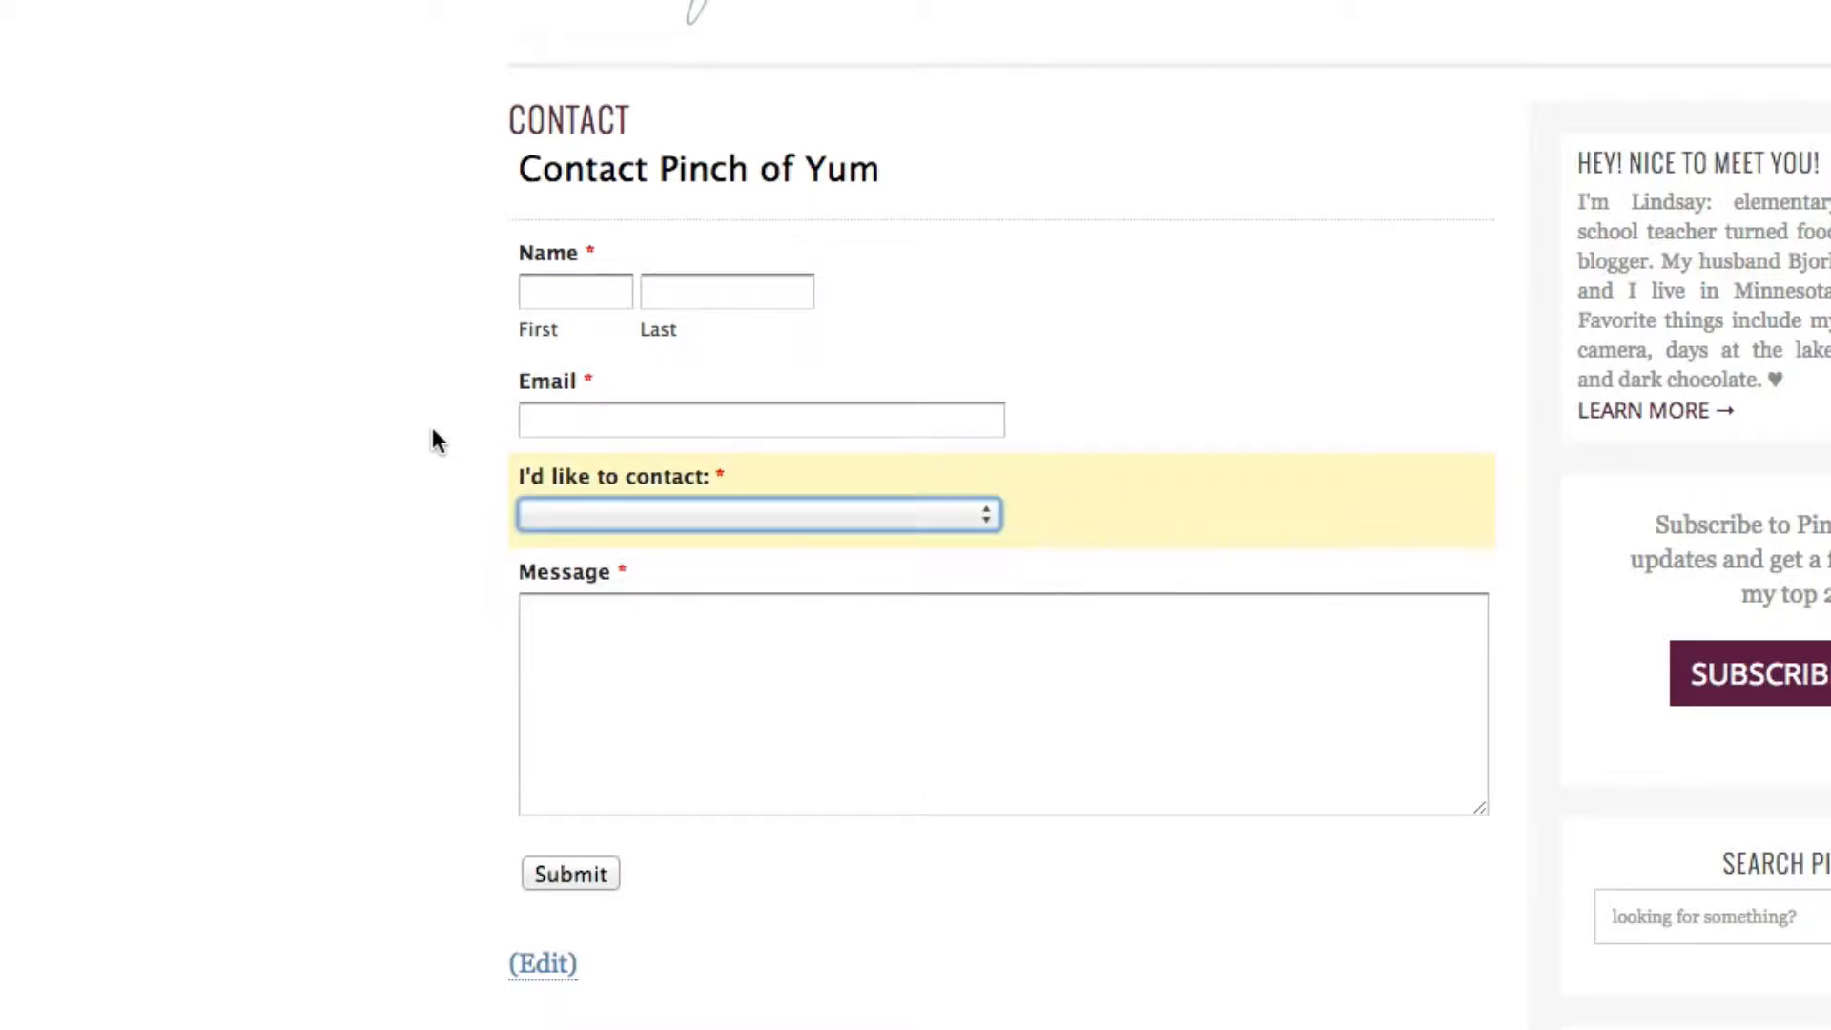
left_click(604, 684)
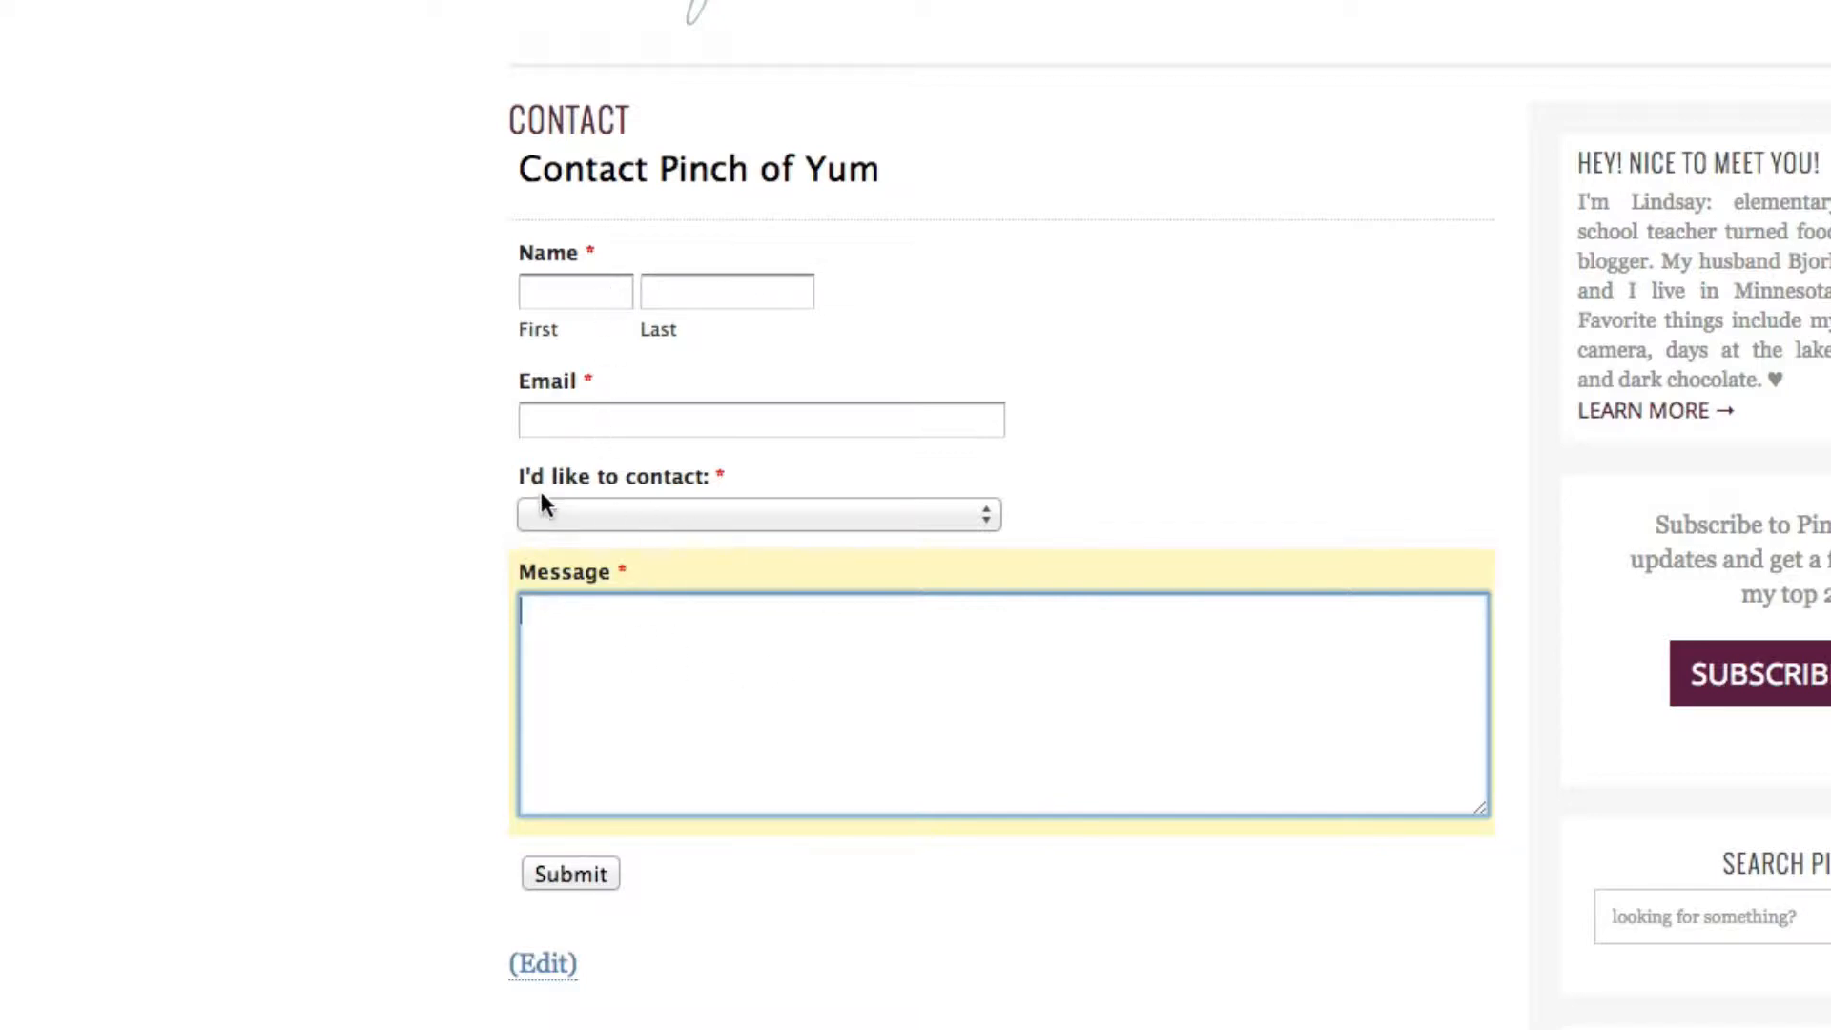
left_click(679, 515)
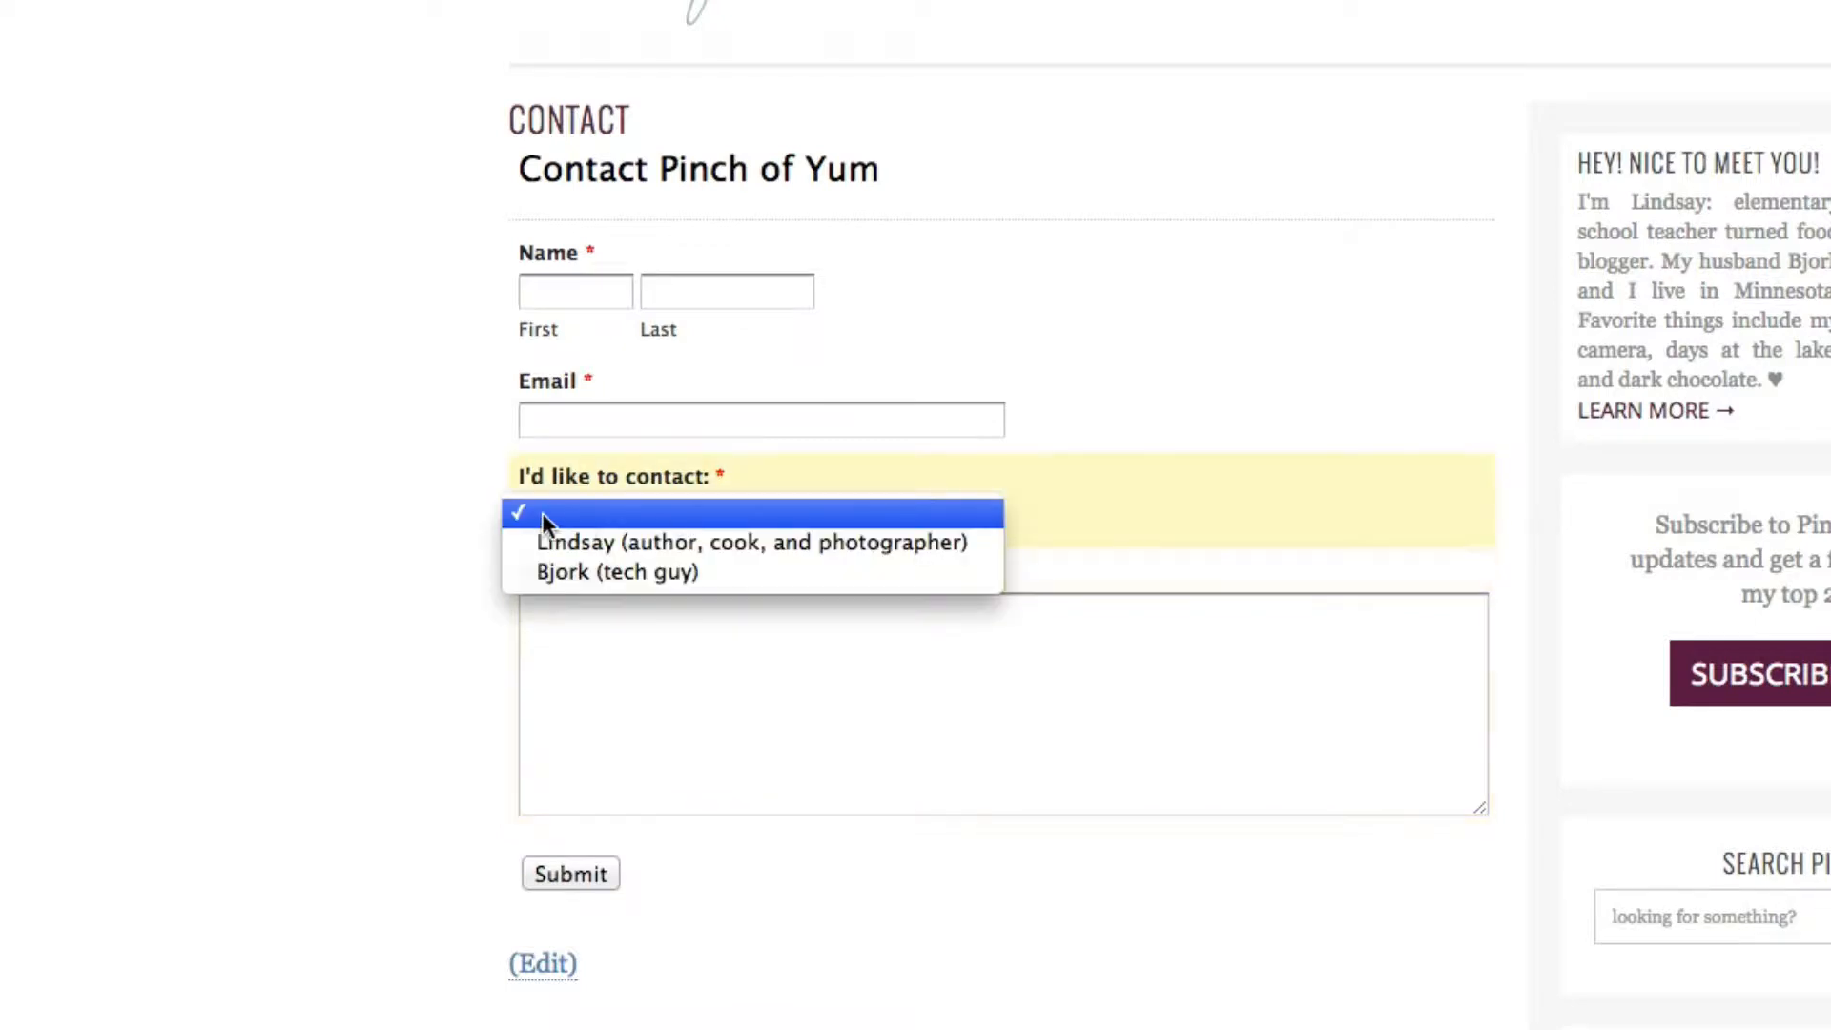
left_click(443, 512)
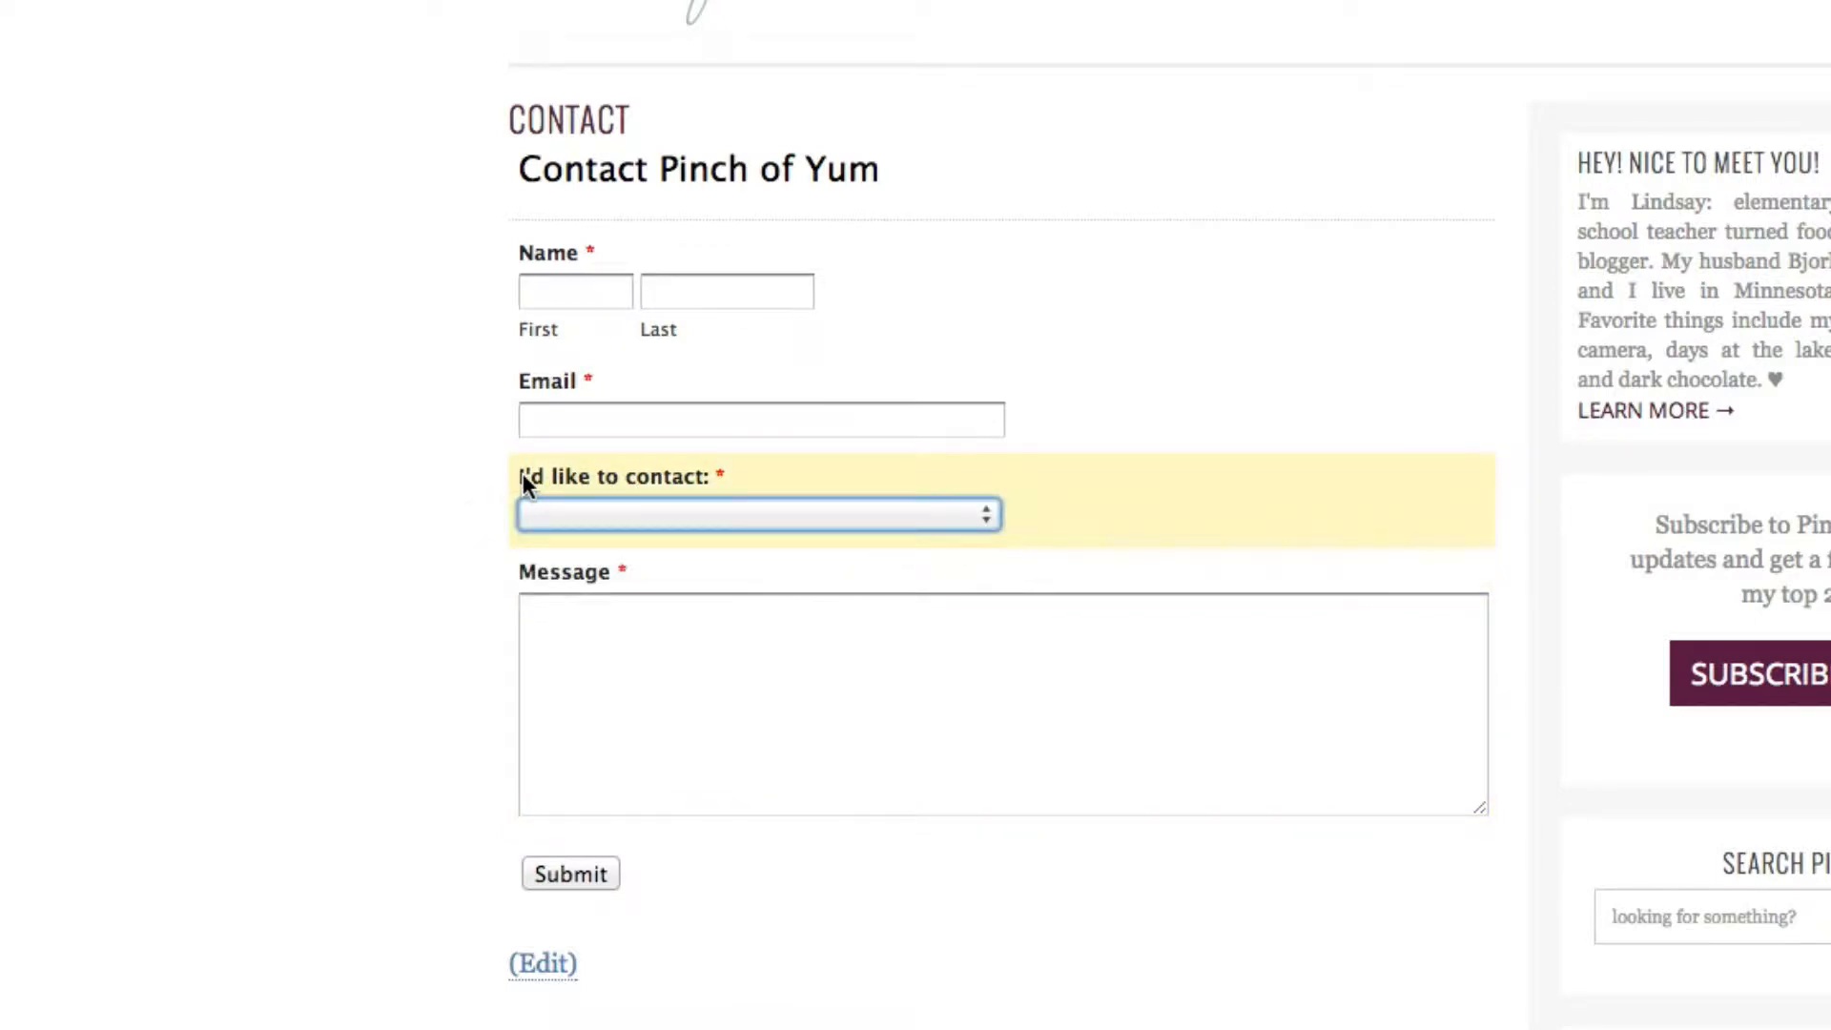
left_click(672, 506)
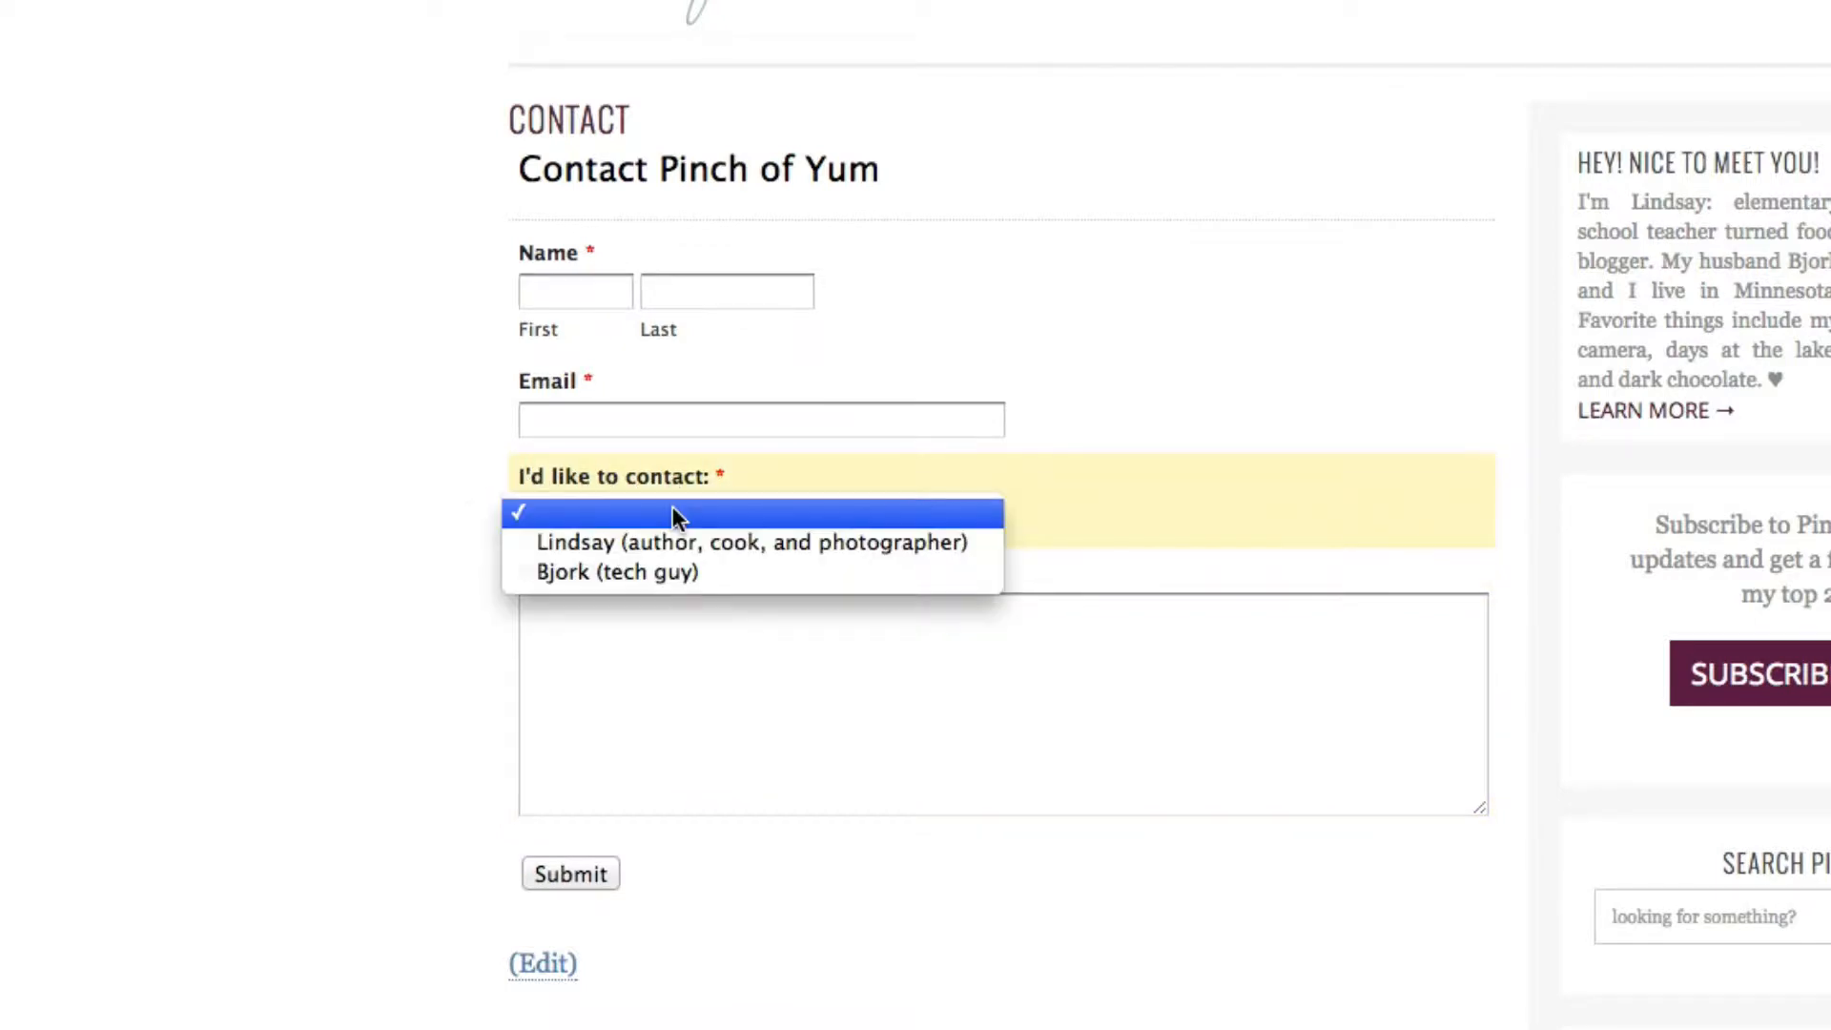
left_click(702, 574)
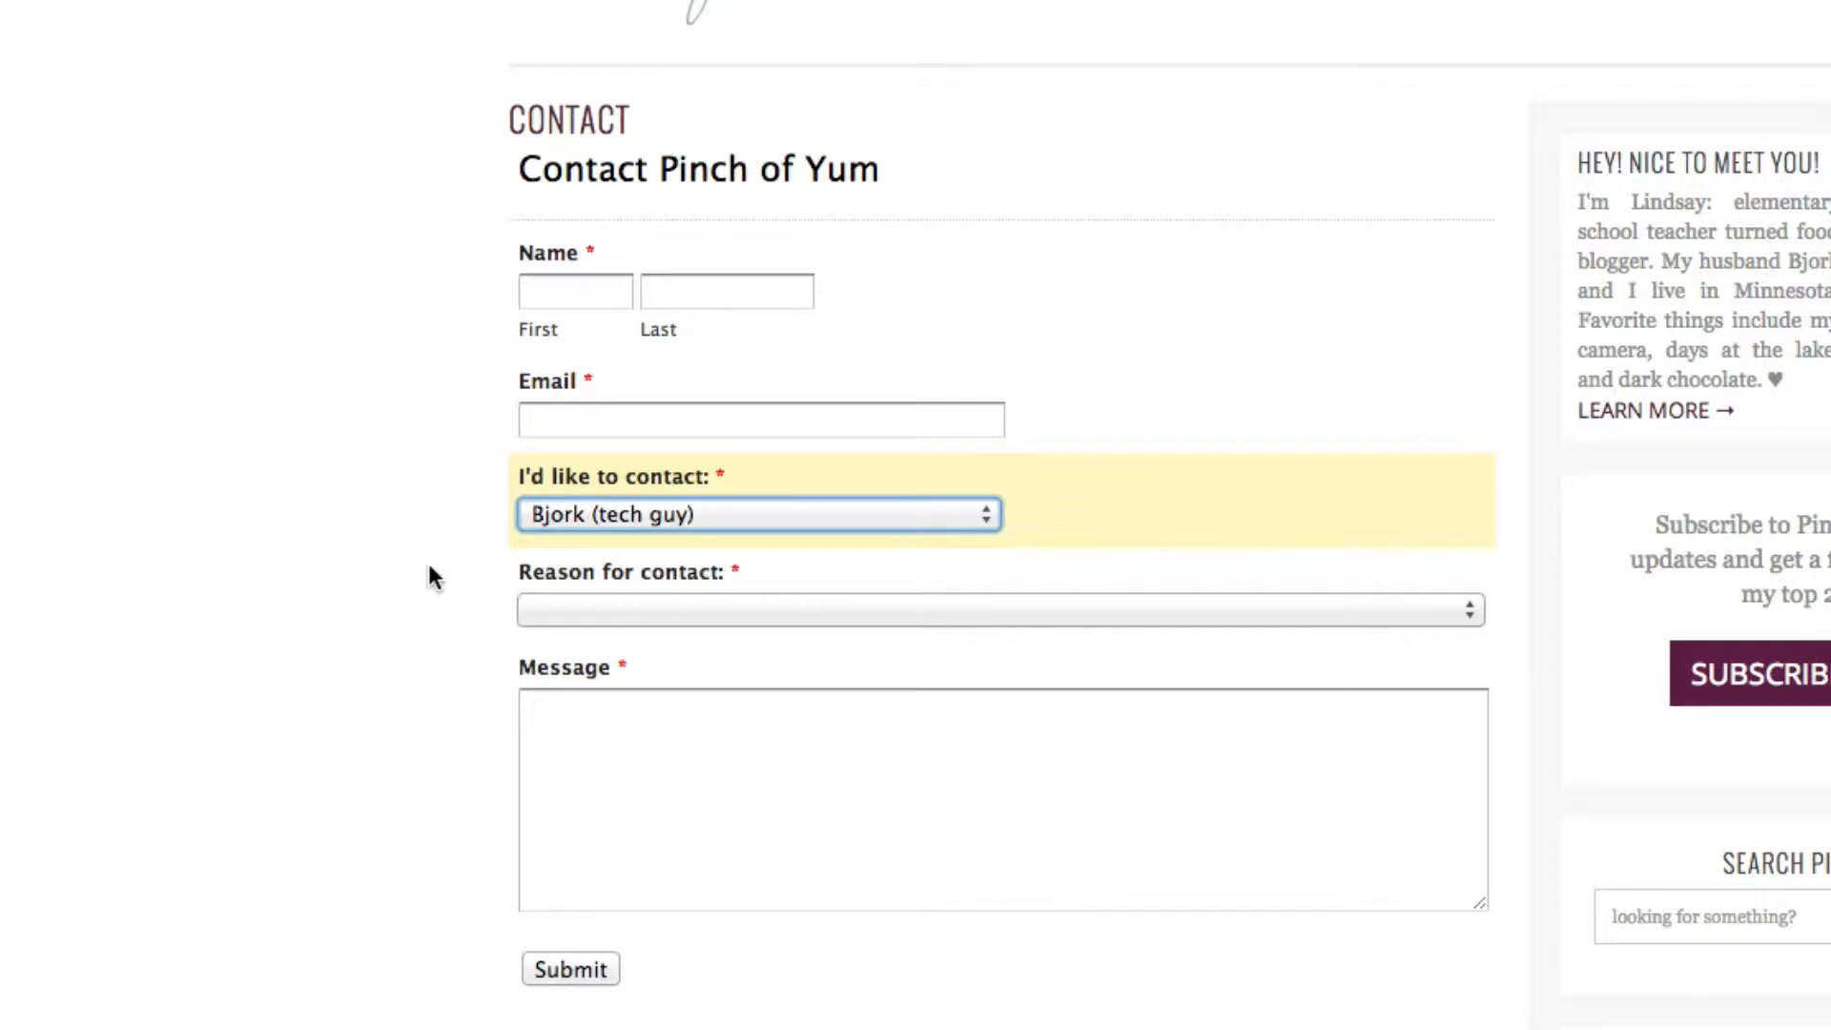
Confirm the tech guy is still selected and open the new Reason for contact dropdown
left_click(572, 521)
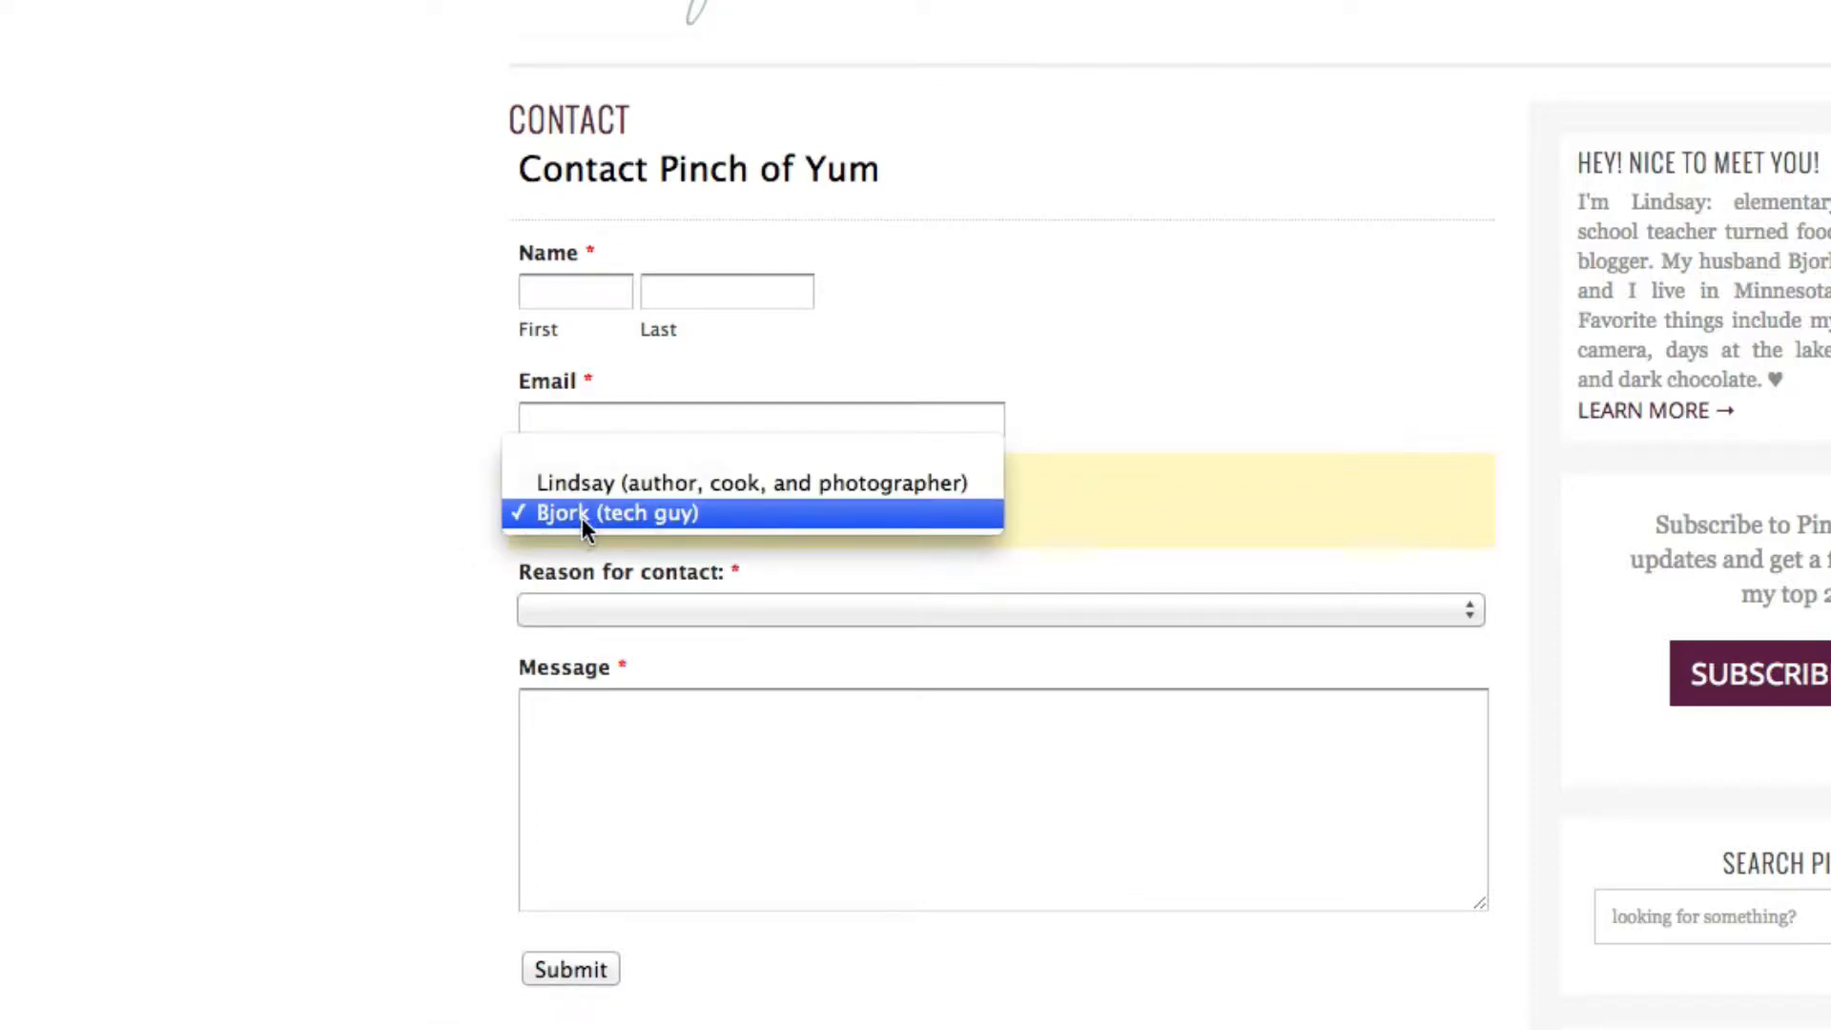
left_click(368, 515)
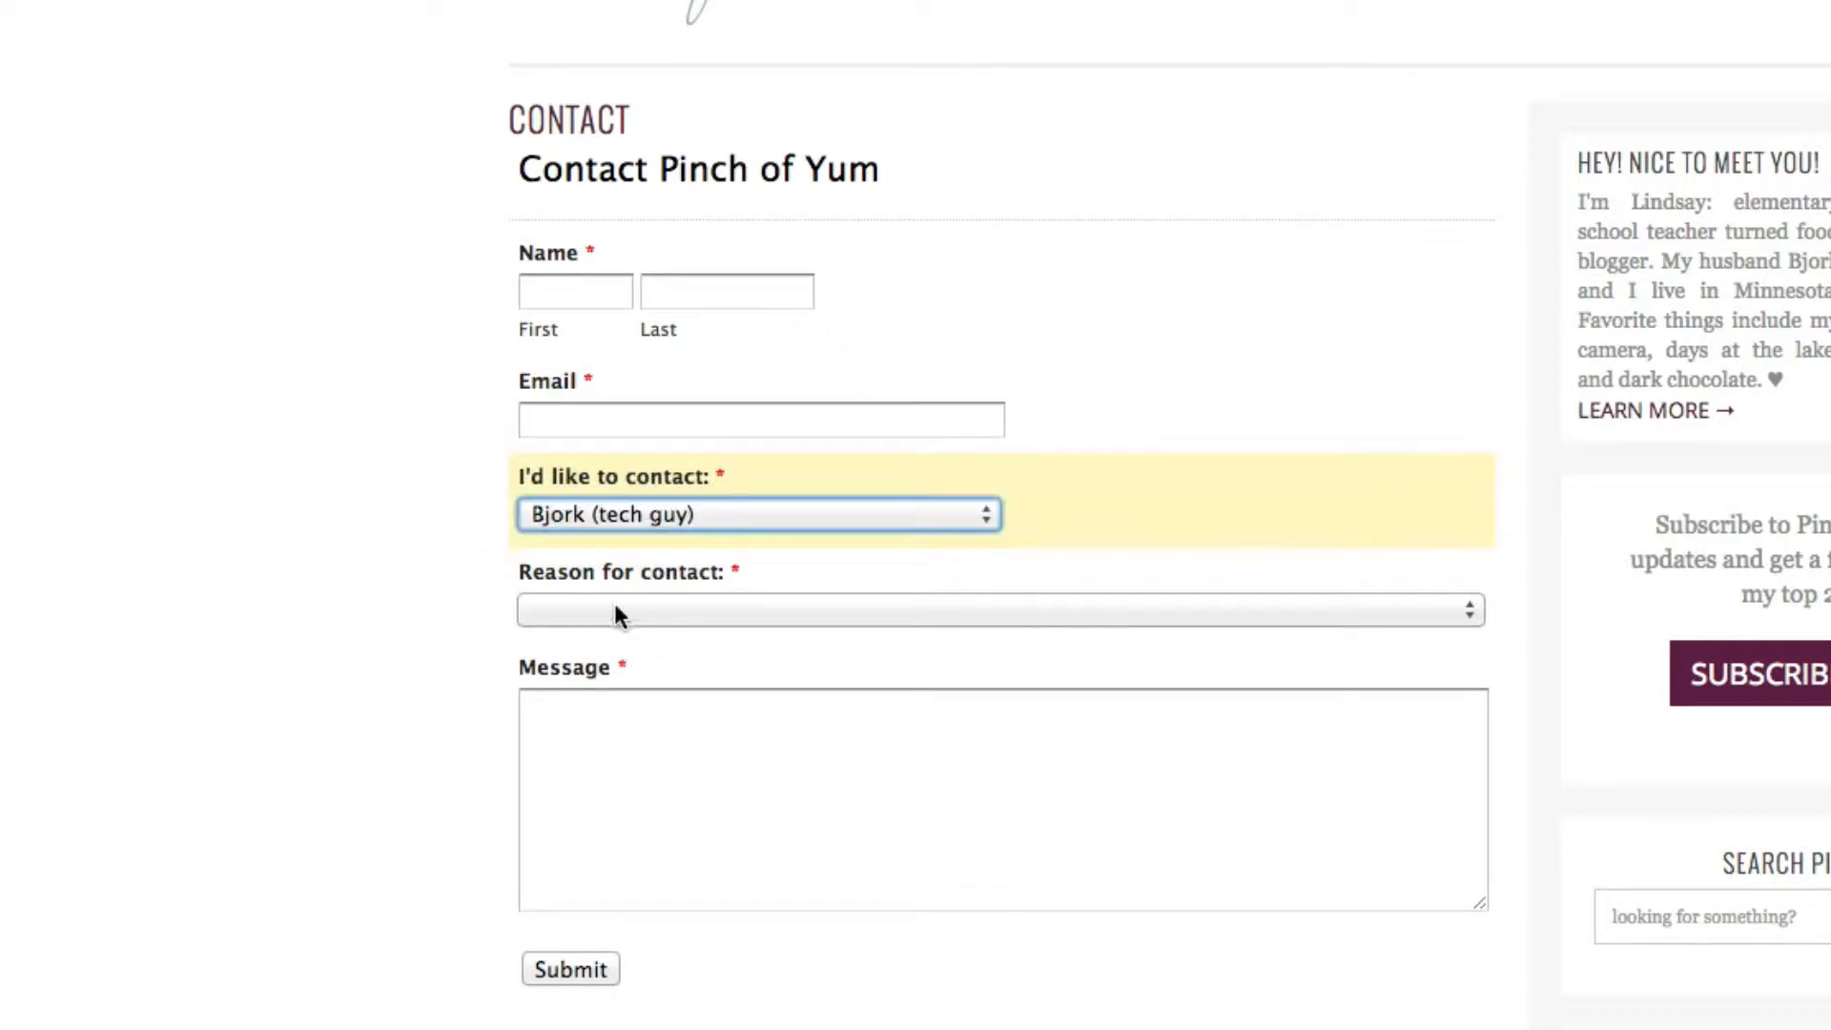
left_click(609, 610)
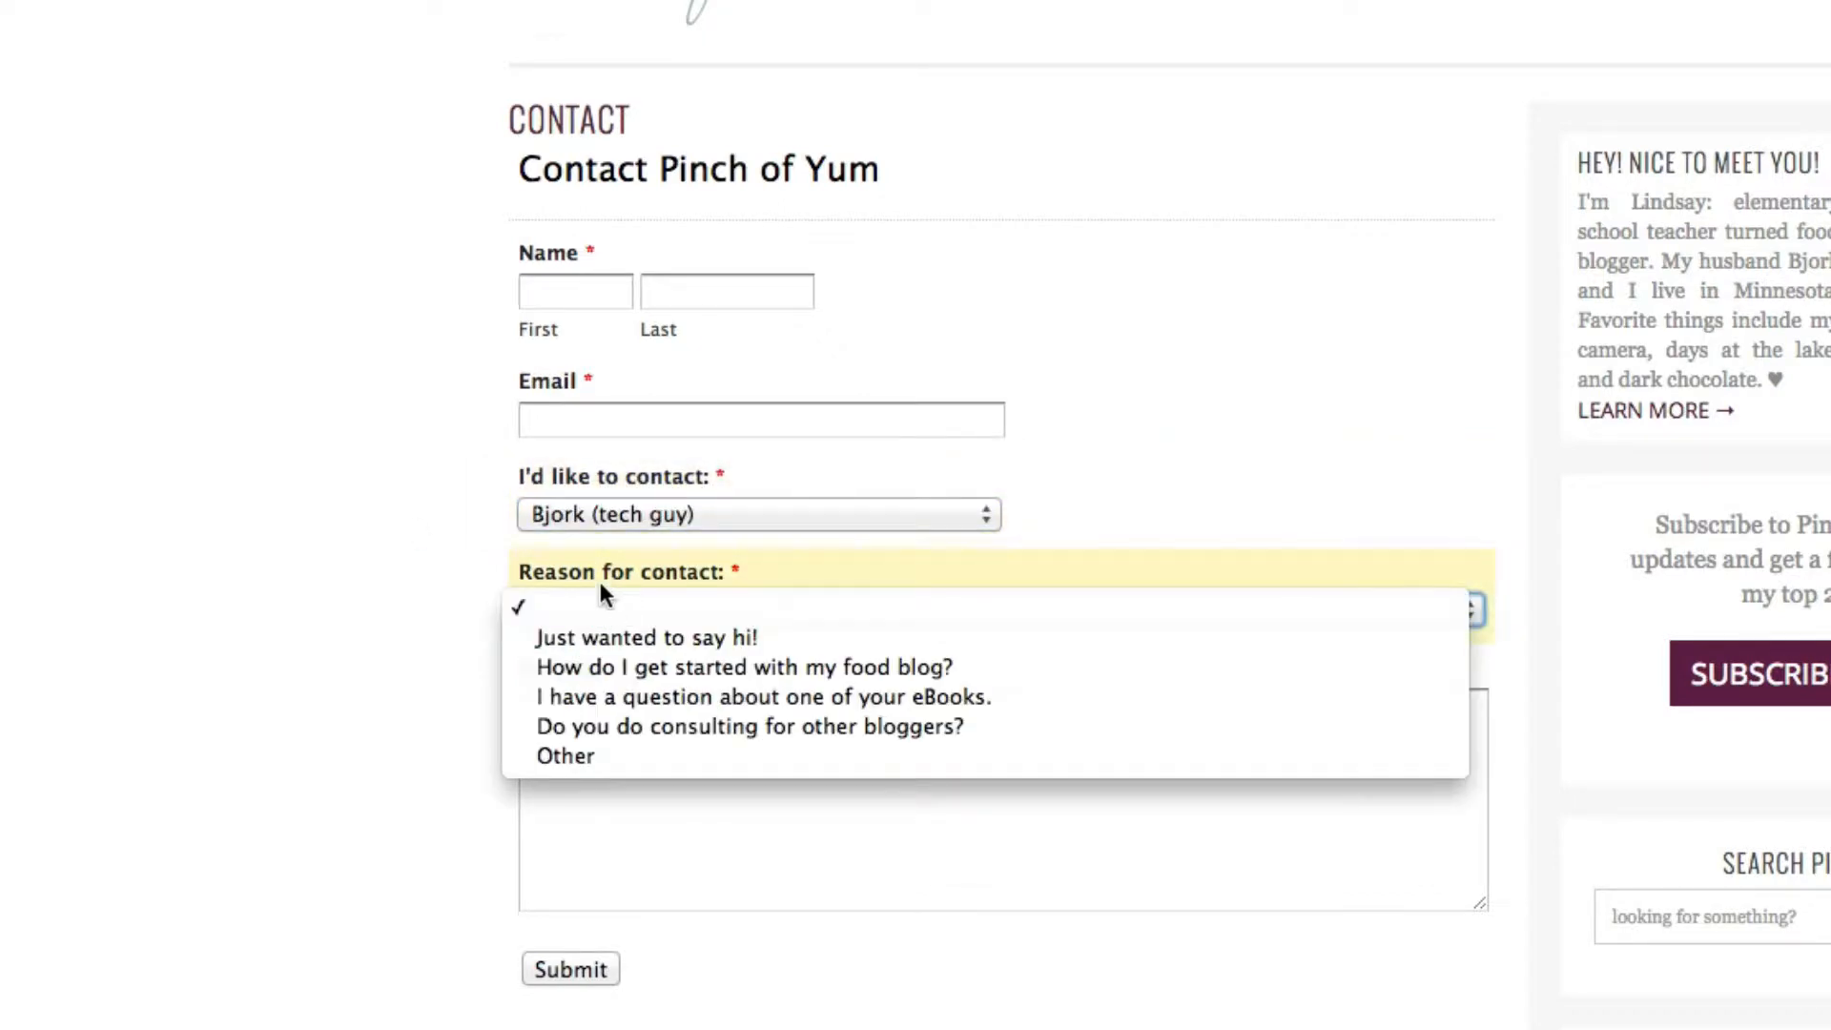
left_click(450, 596)
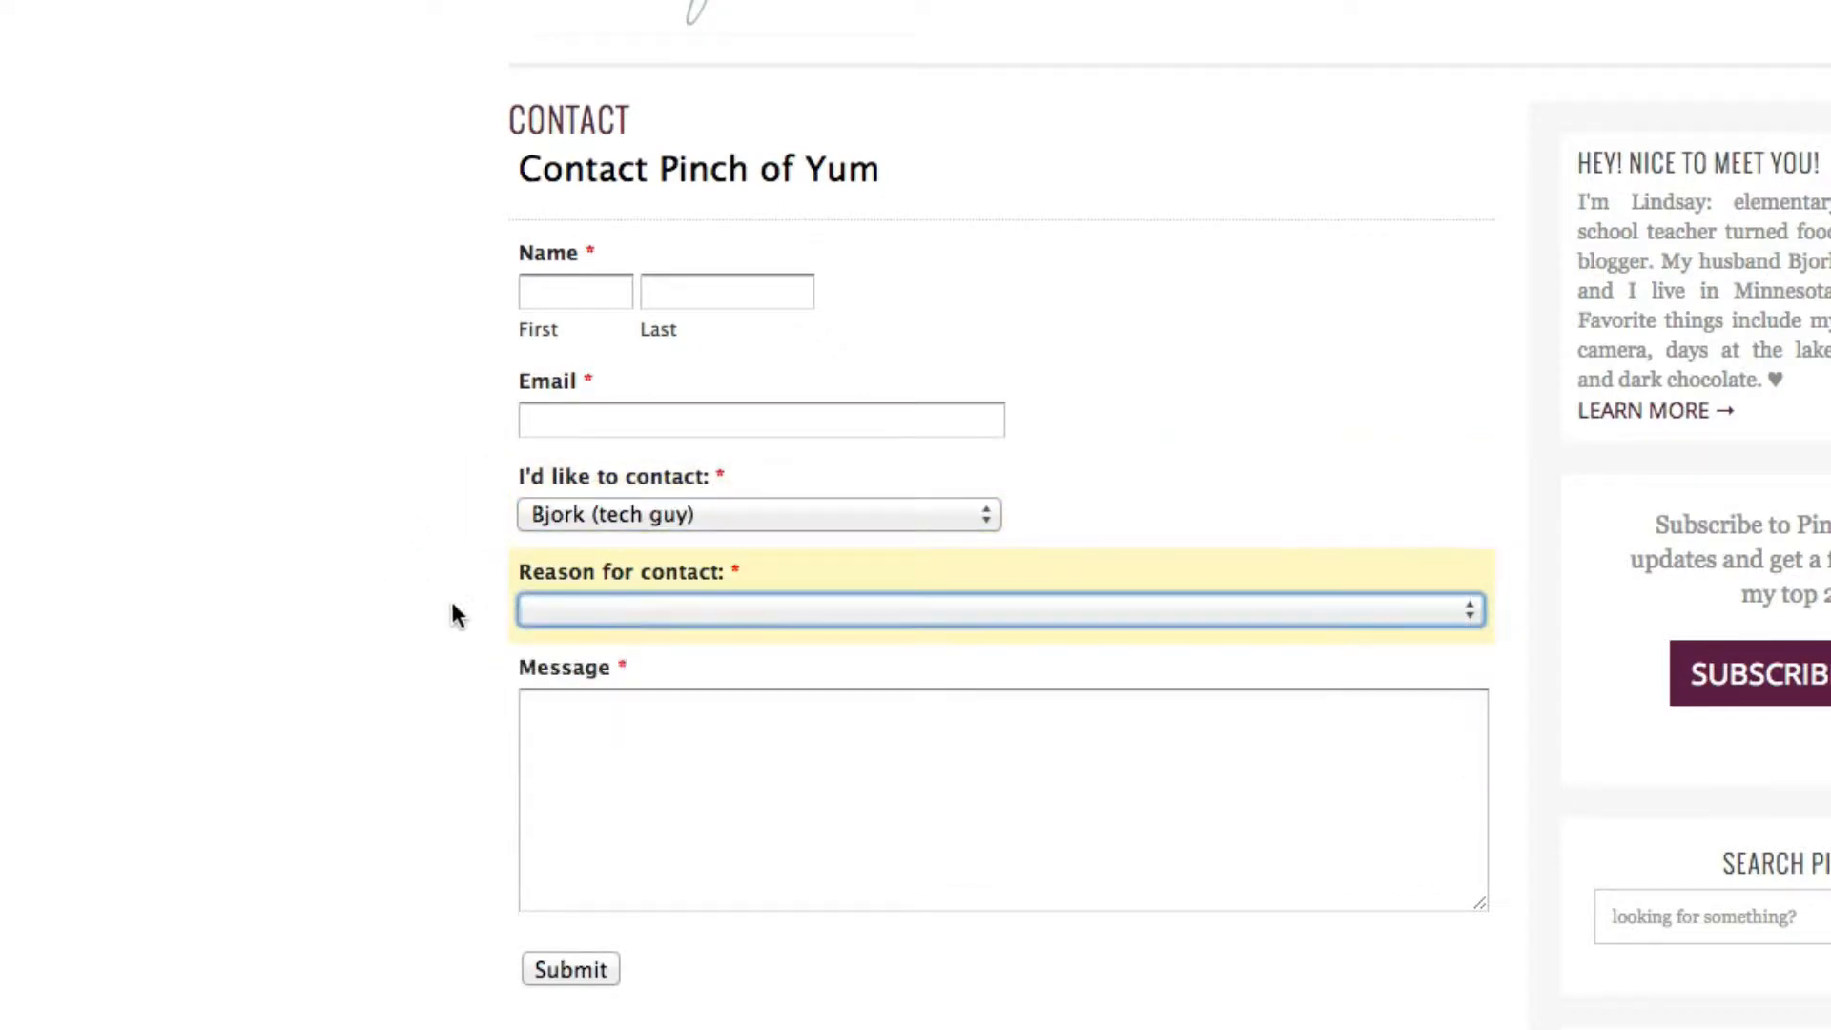
left_click(608, 615)
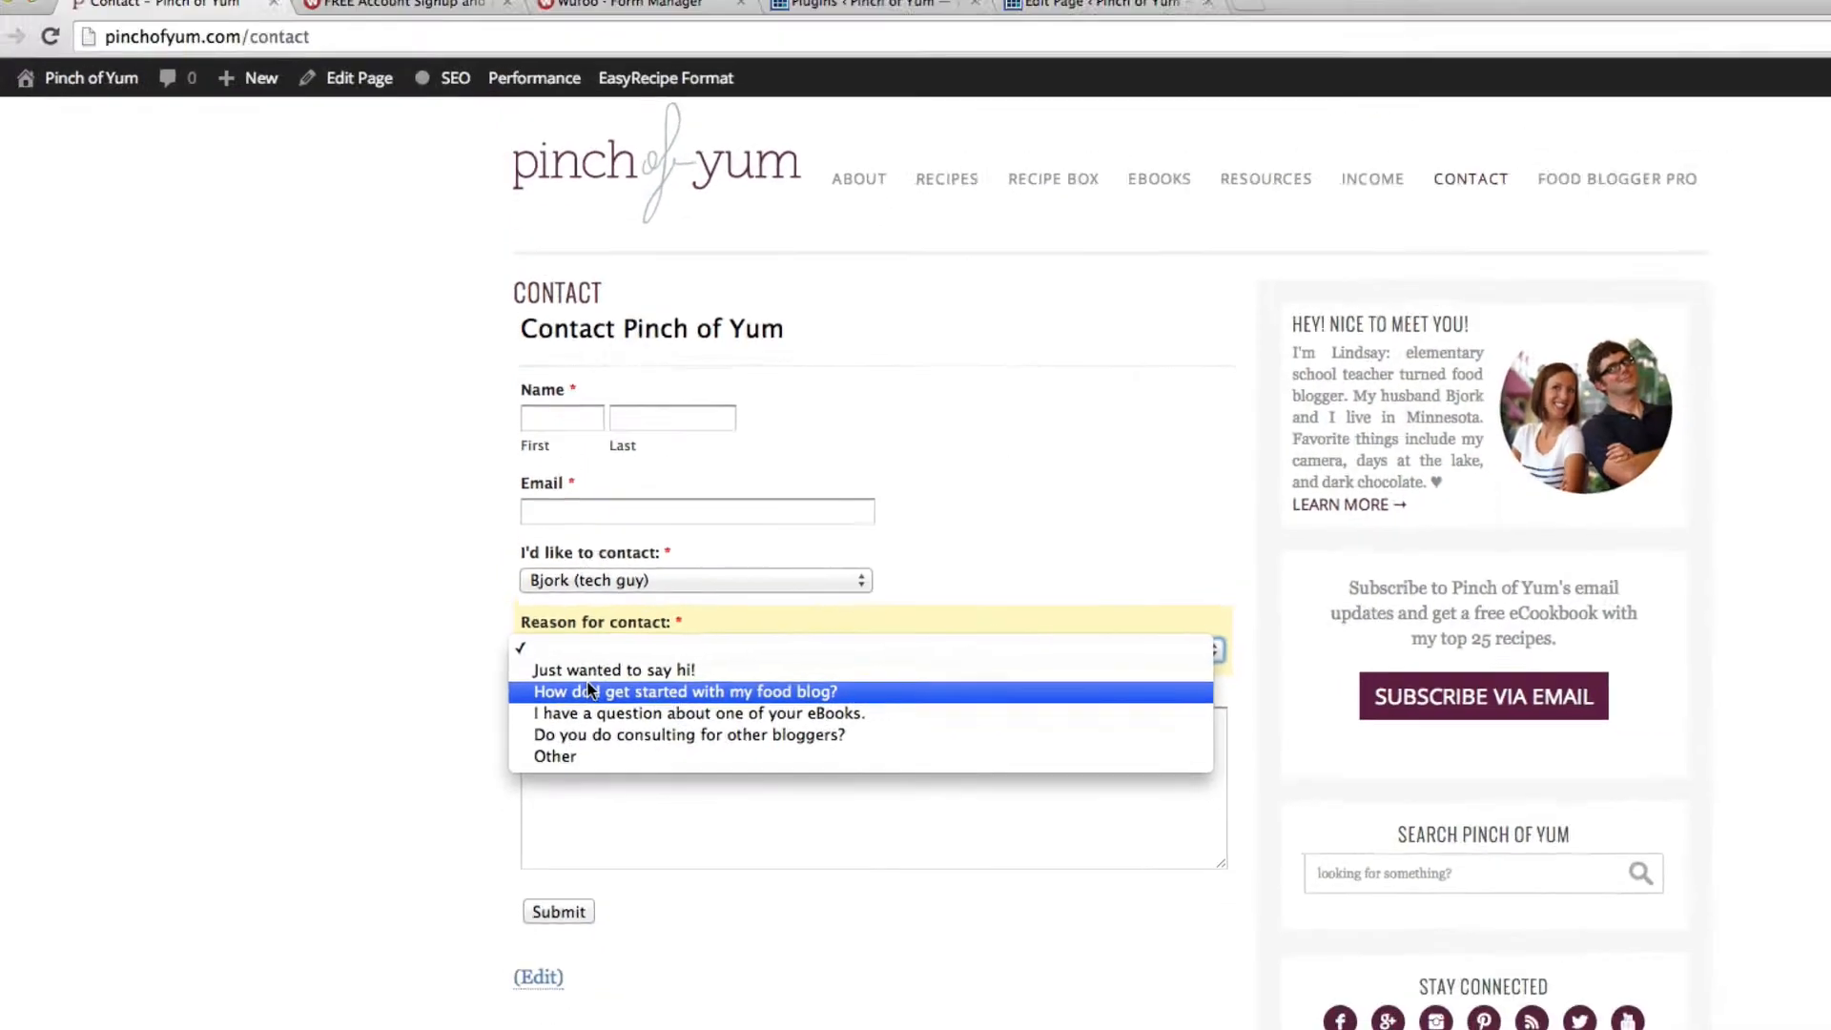
Select 'How do I get started with my food blog?' as the reason and read its help text
left_click(588, 690)
scroll(553, 445, "down", 3)
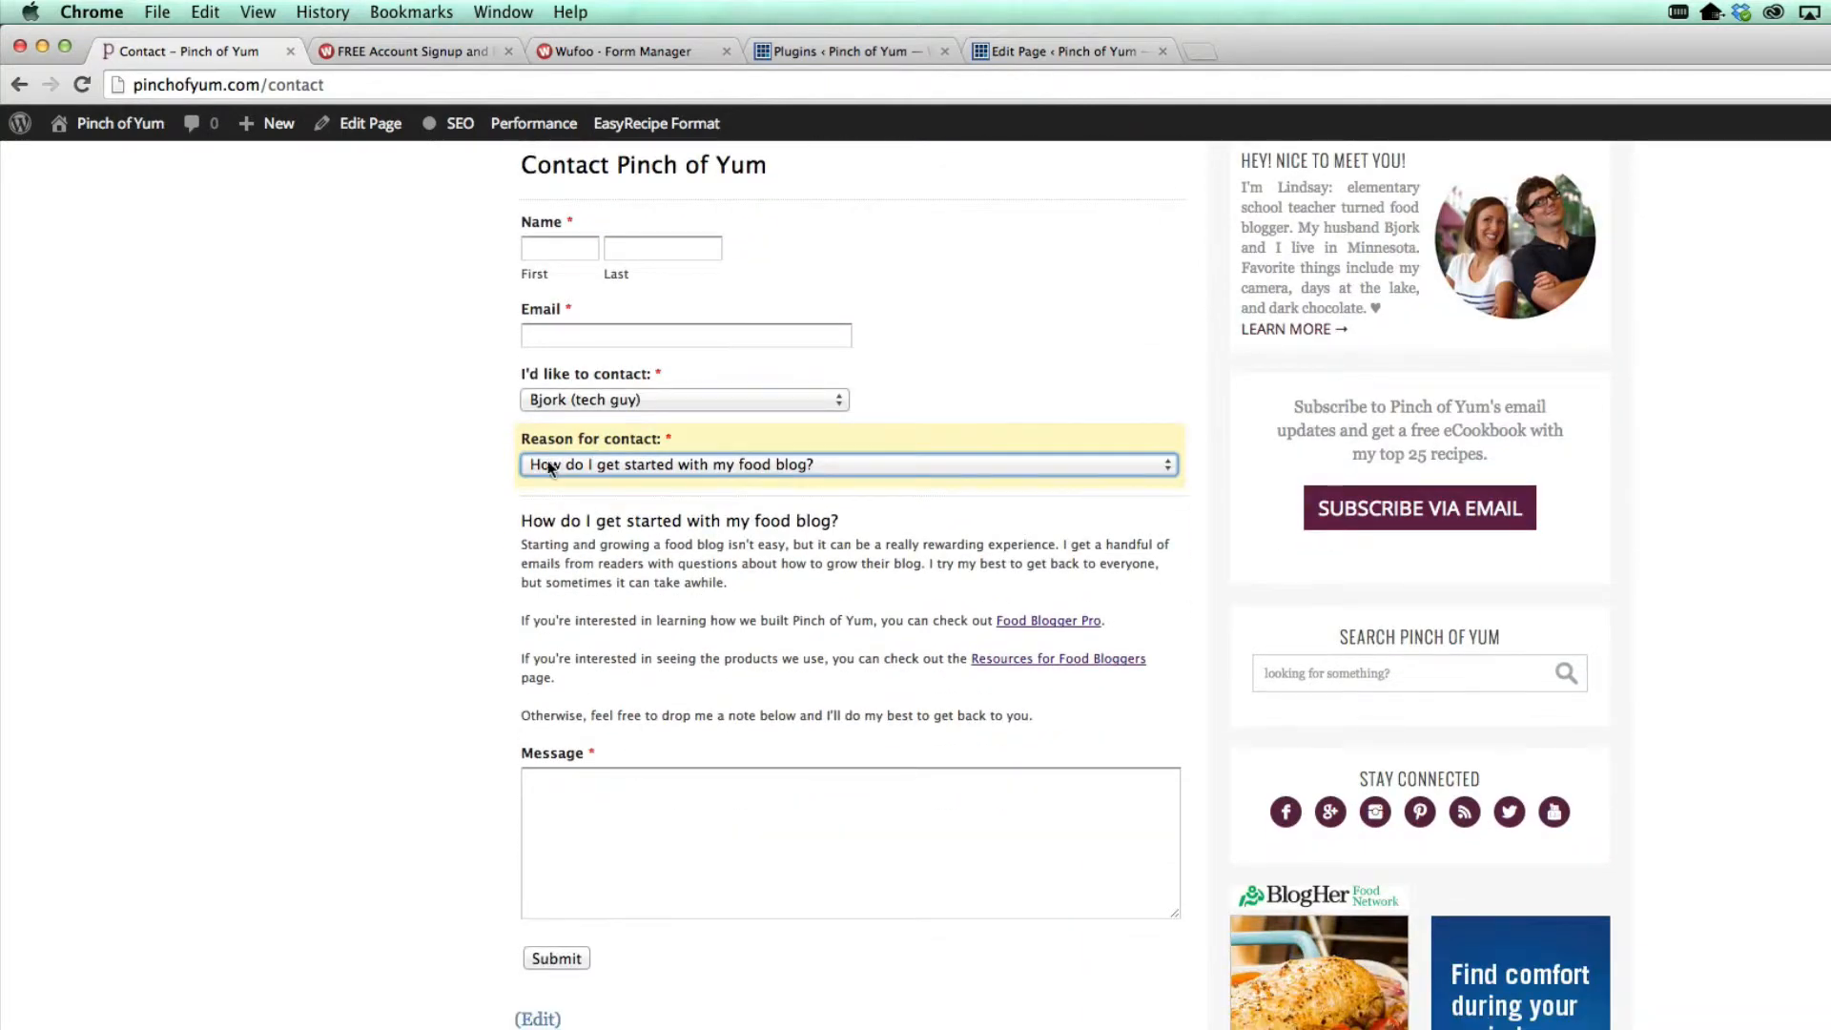
left_click(648, 839)
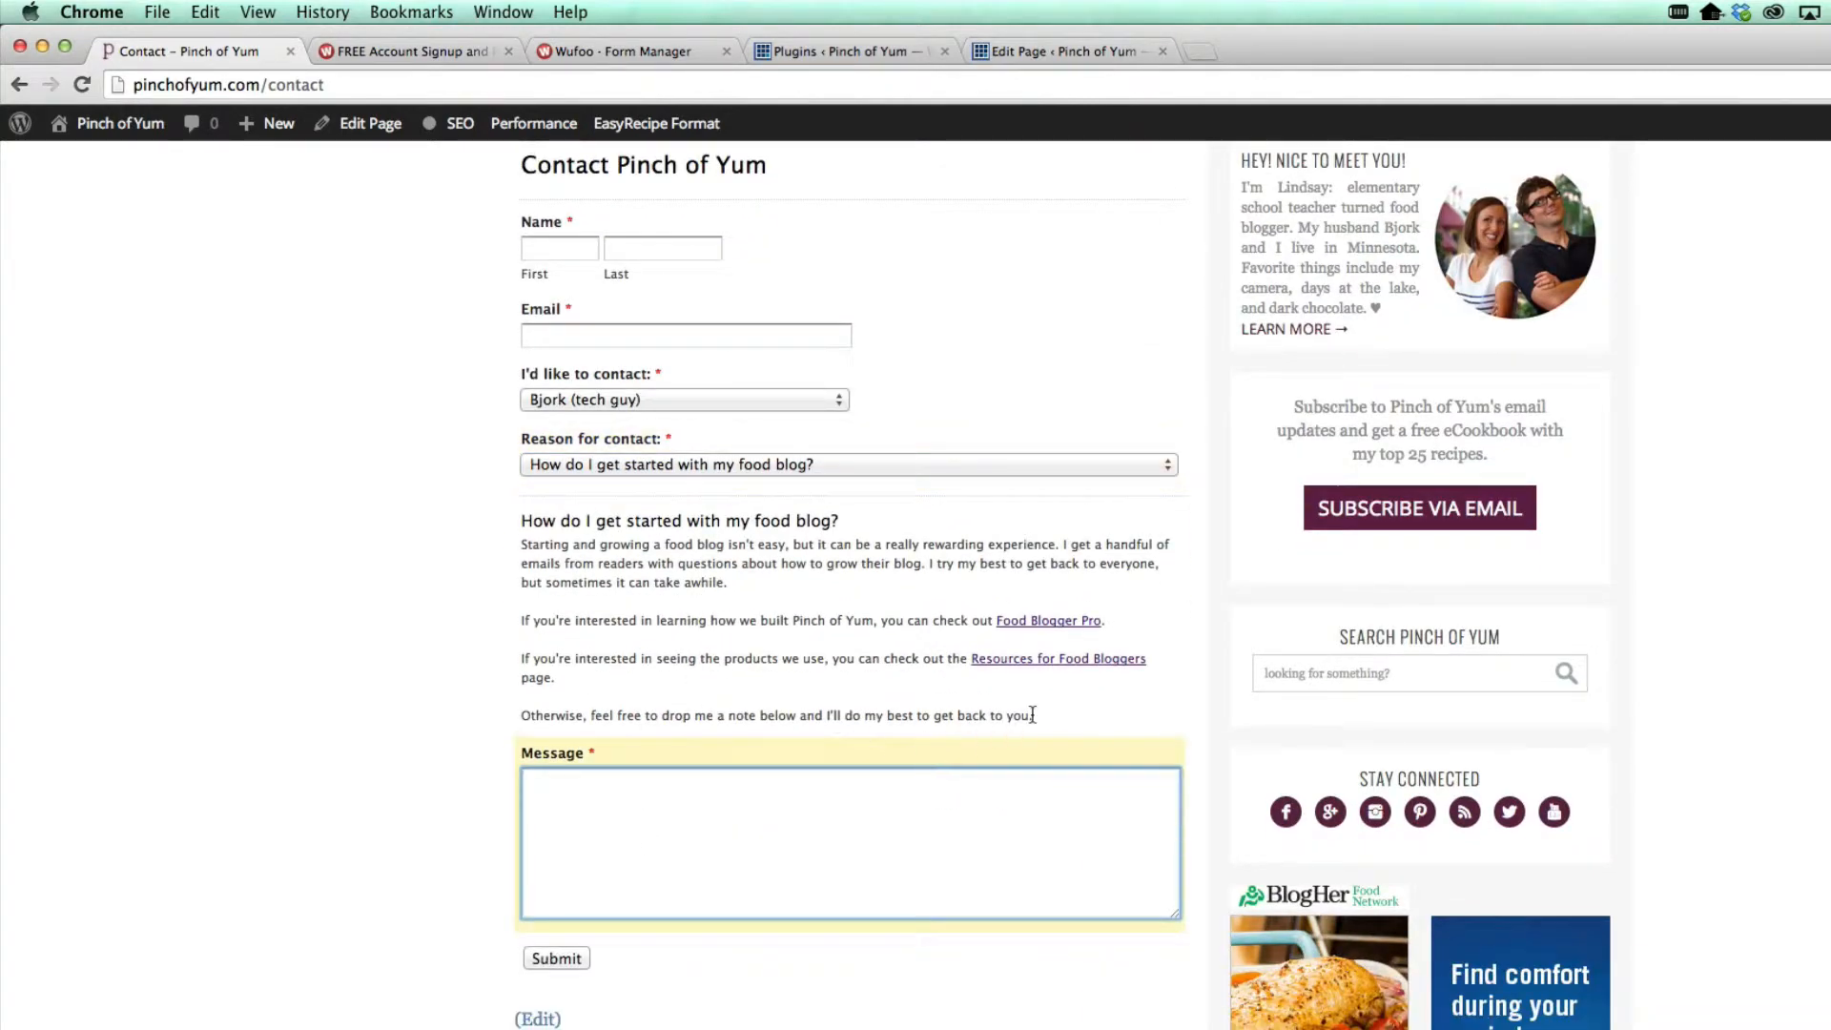
left_click_drag(1032, 716, 513, 520)
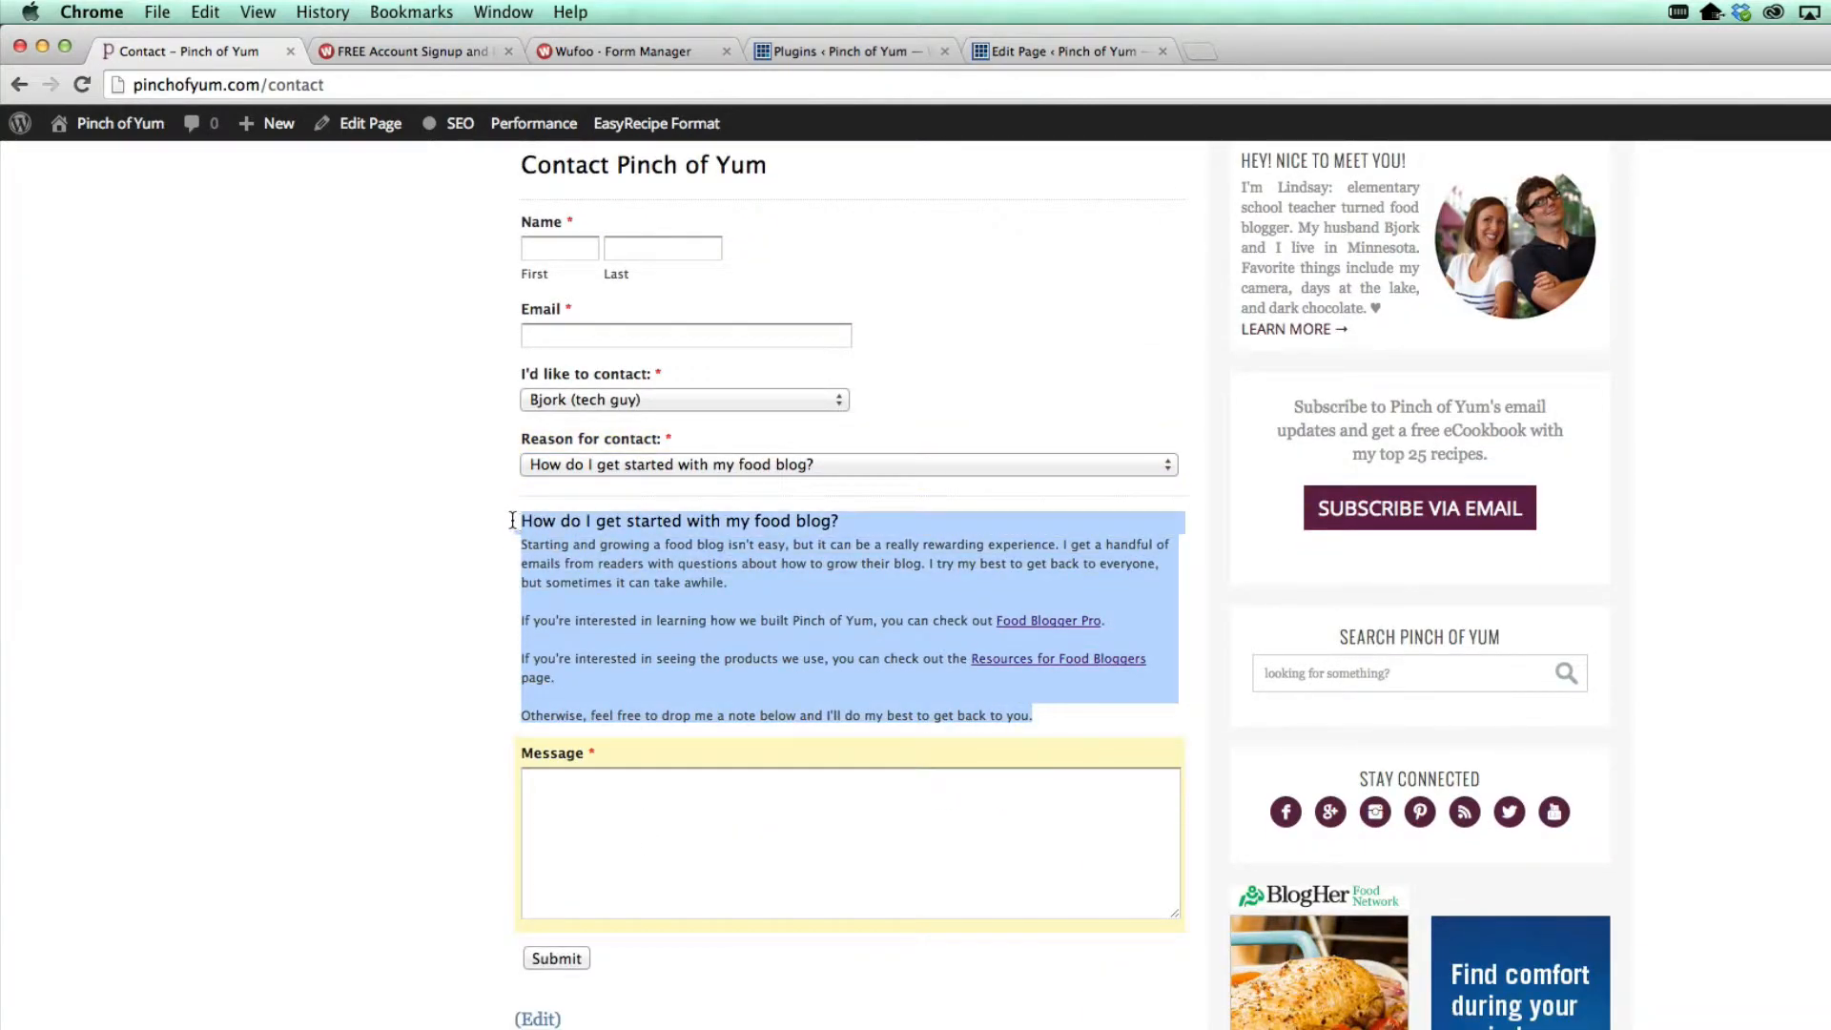
left_click(591, 551)
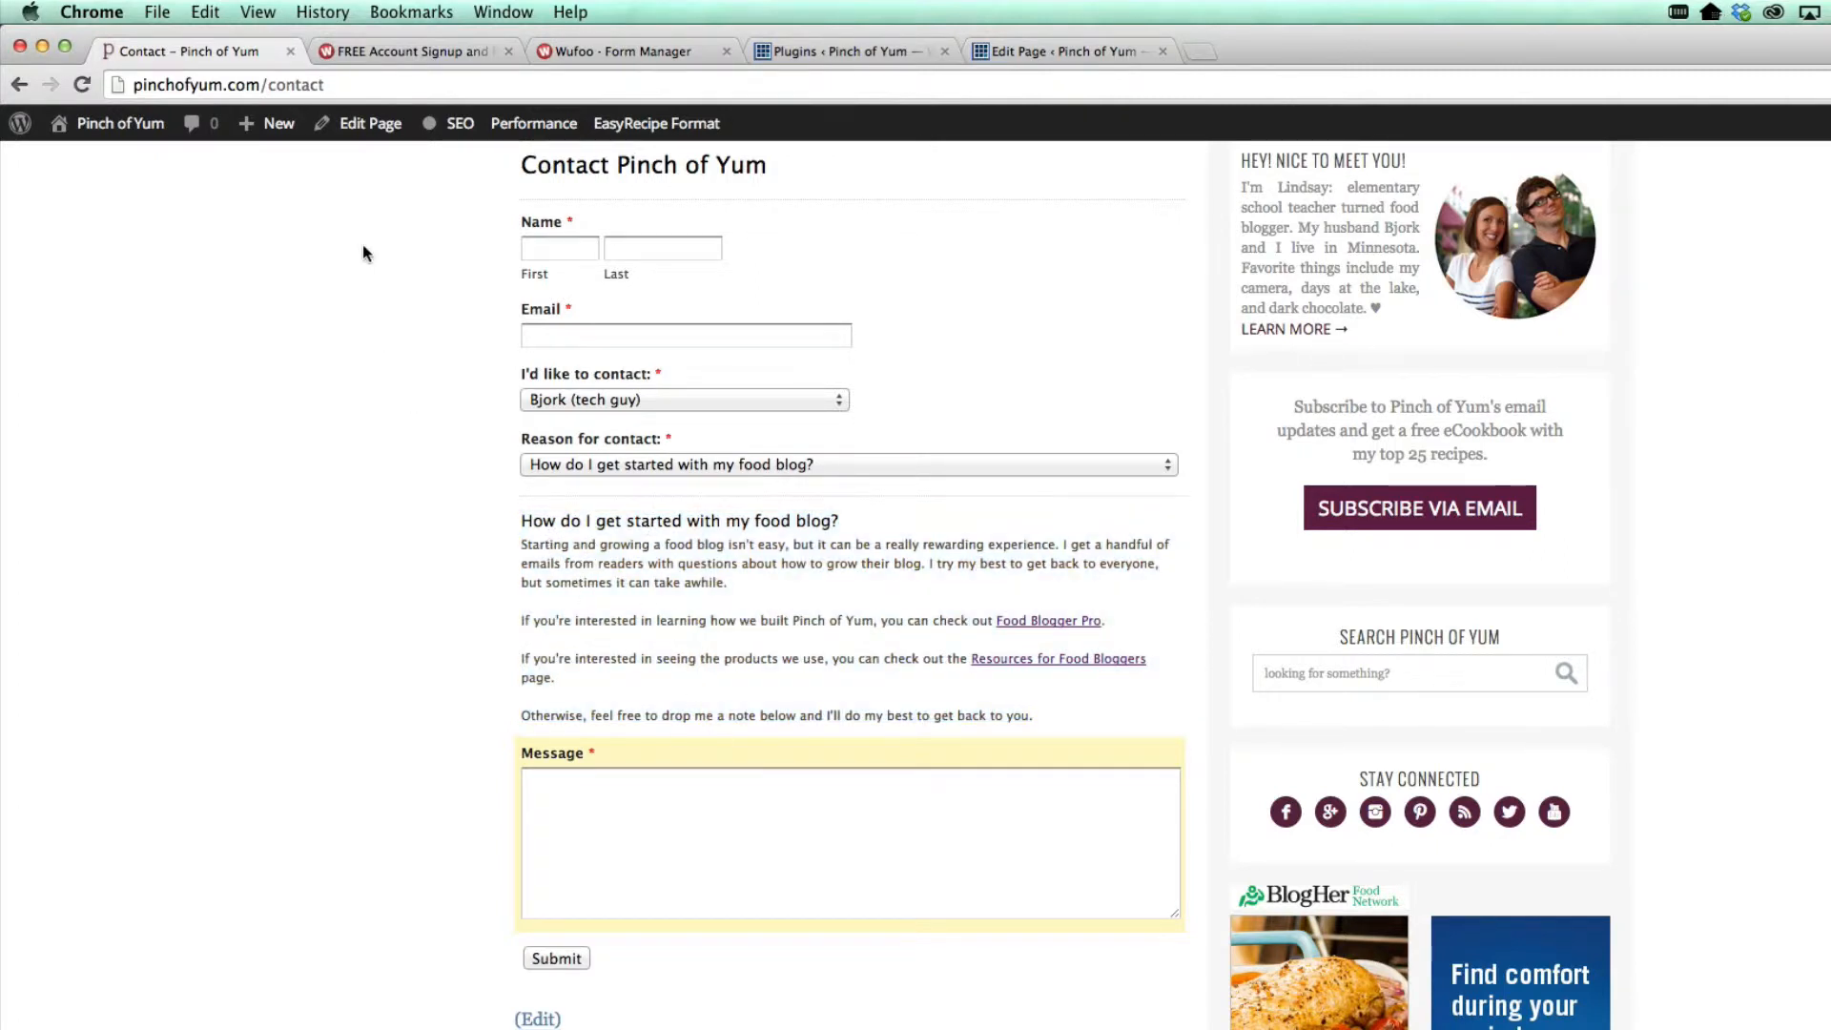
scroll(442, 577, "up", 1)
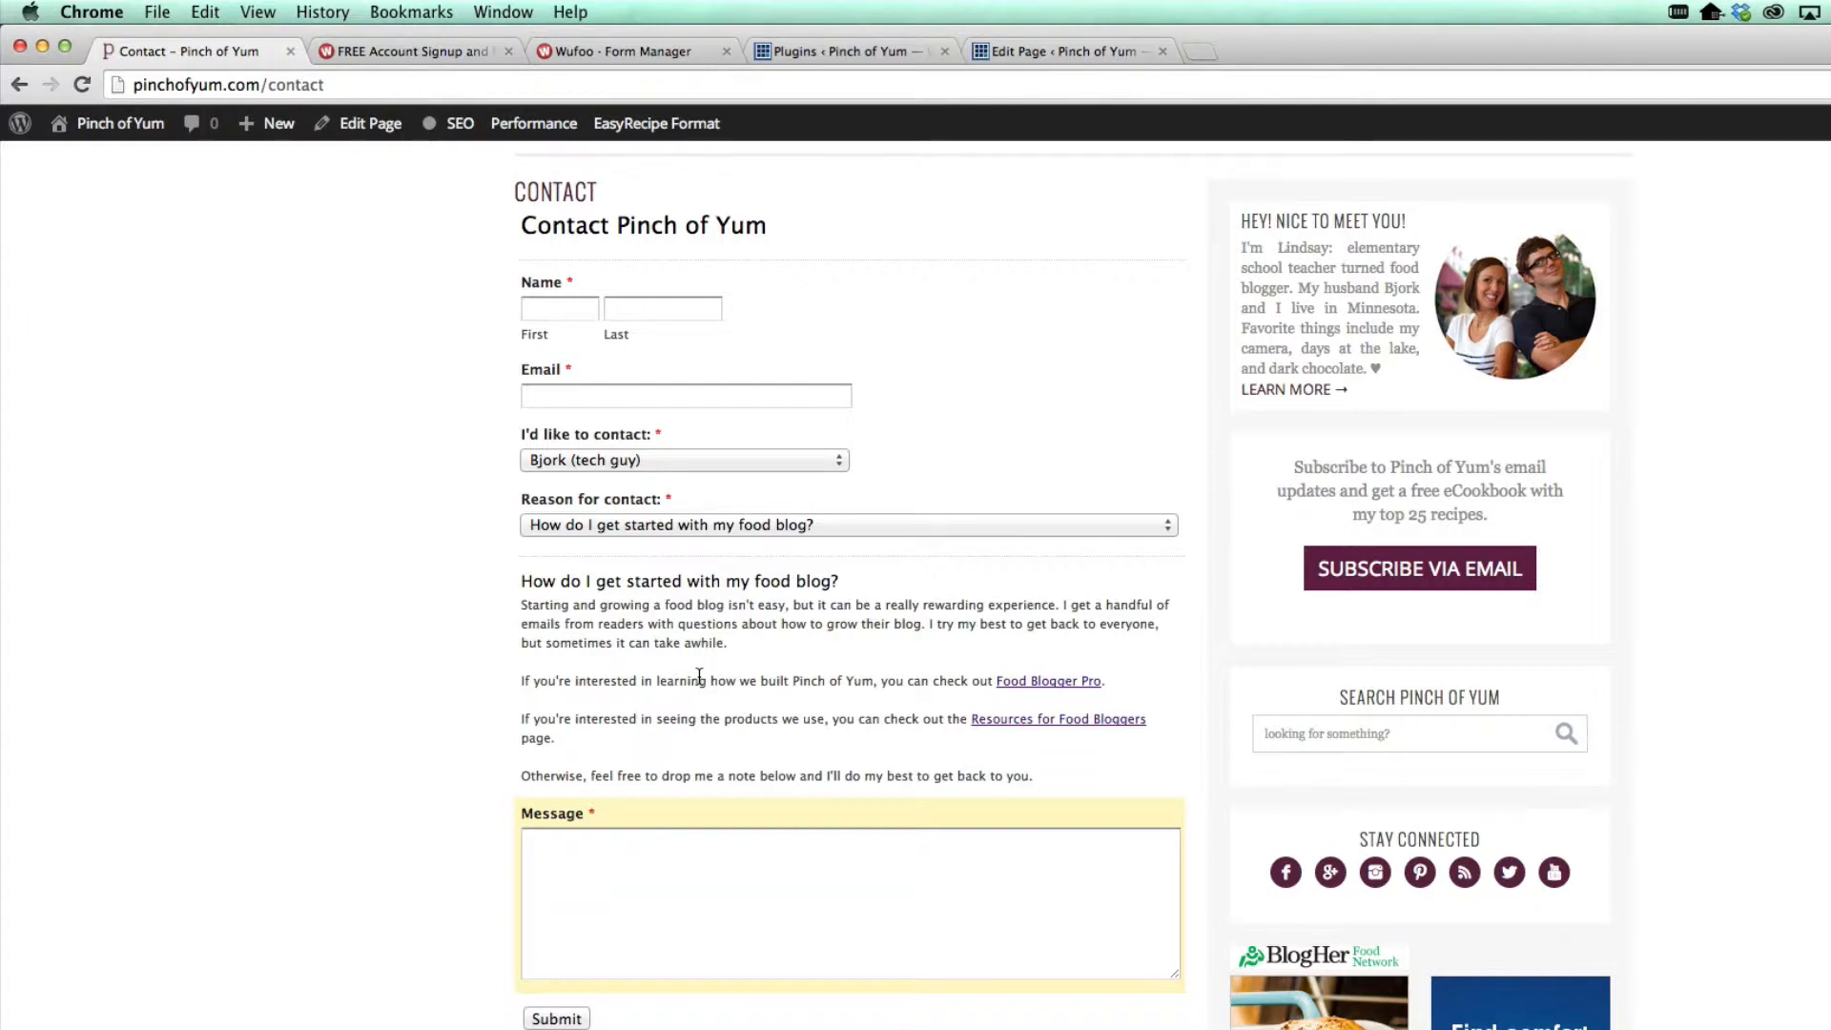
Change the reason to 'I have a question about one of your eBooks.'
left_click(676, 927)
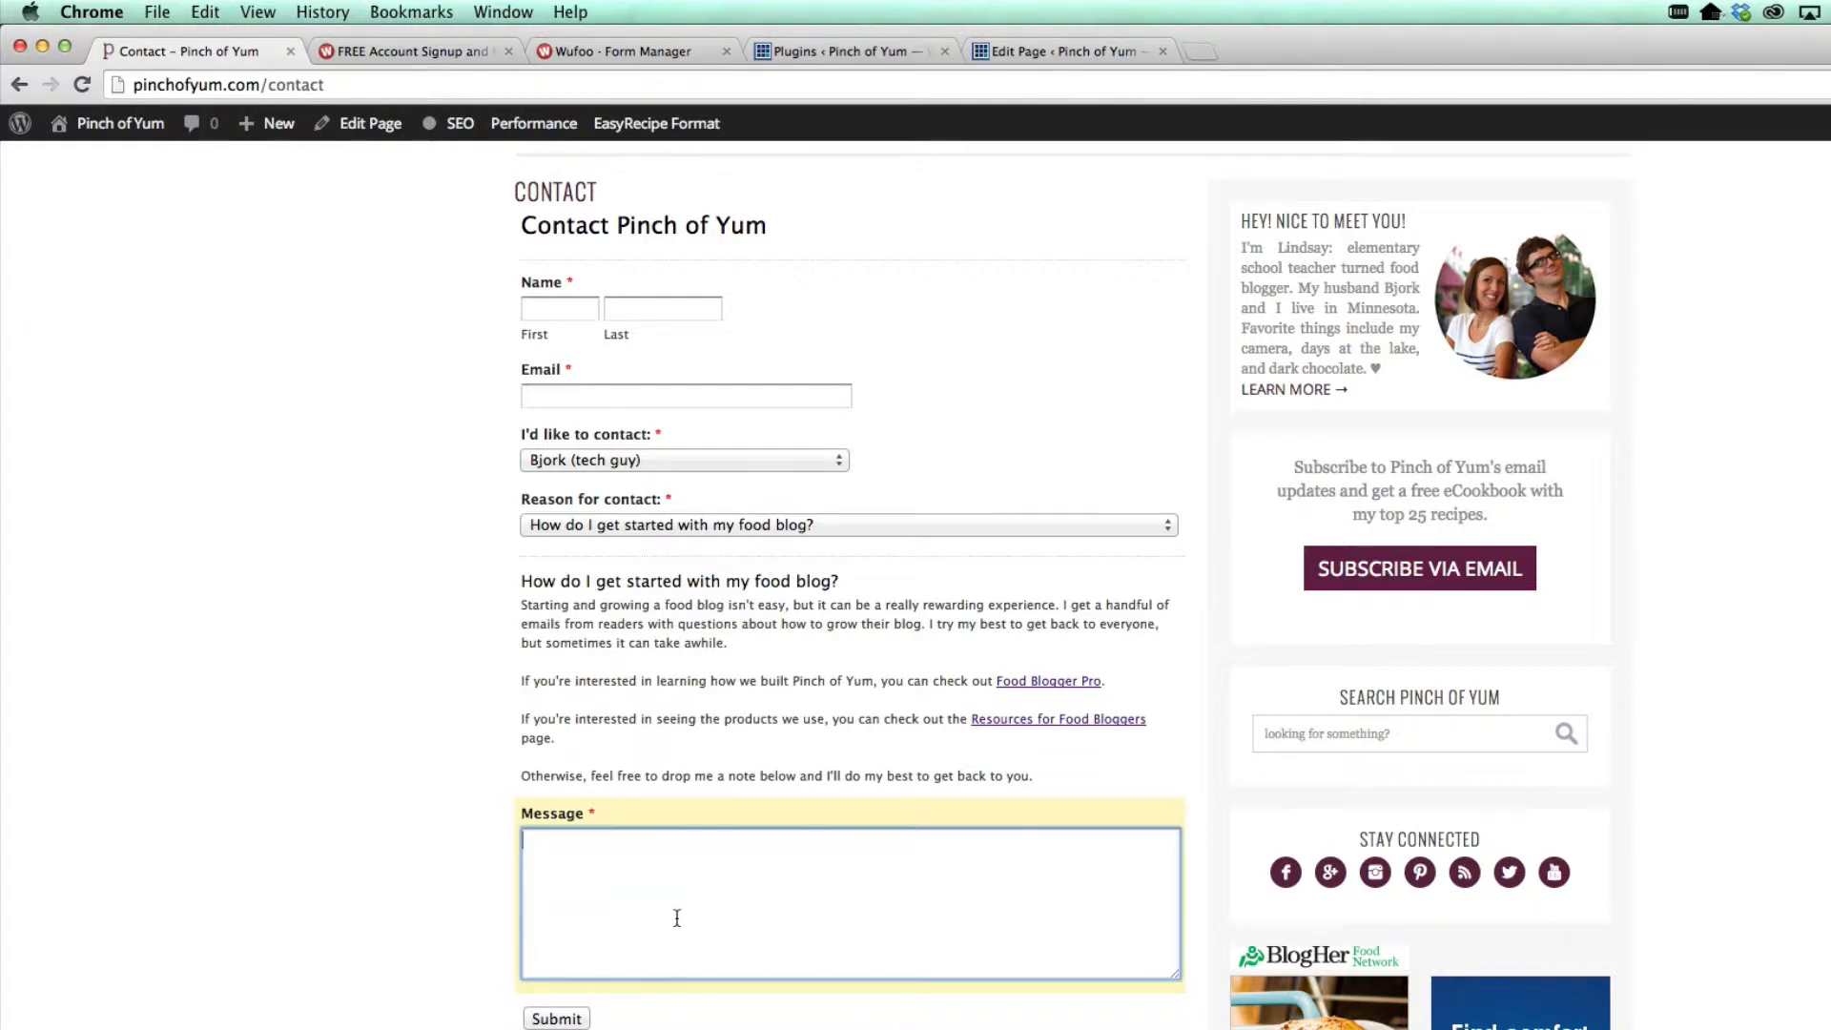
left_click(704, 526)
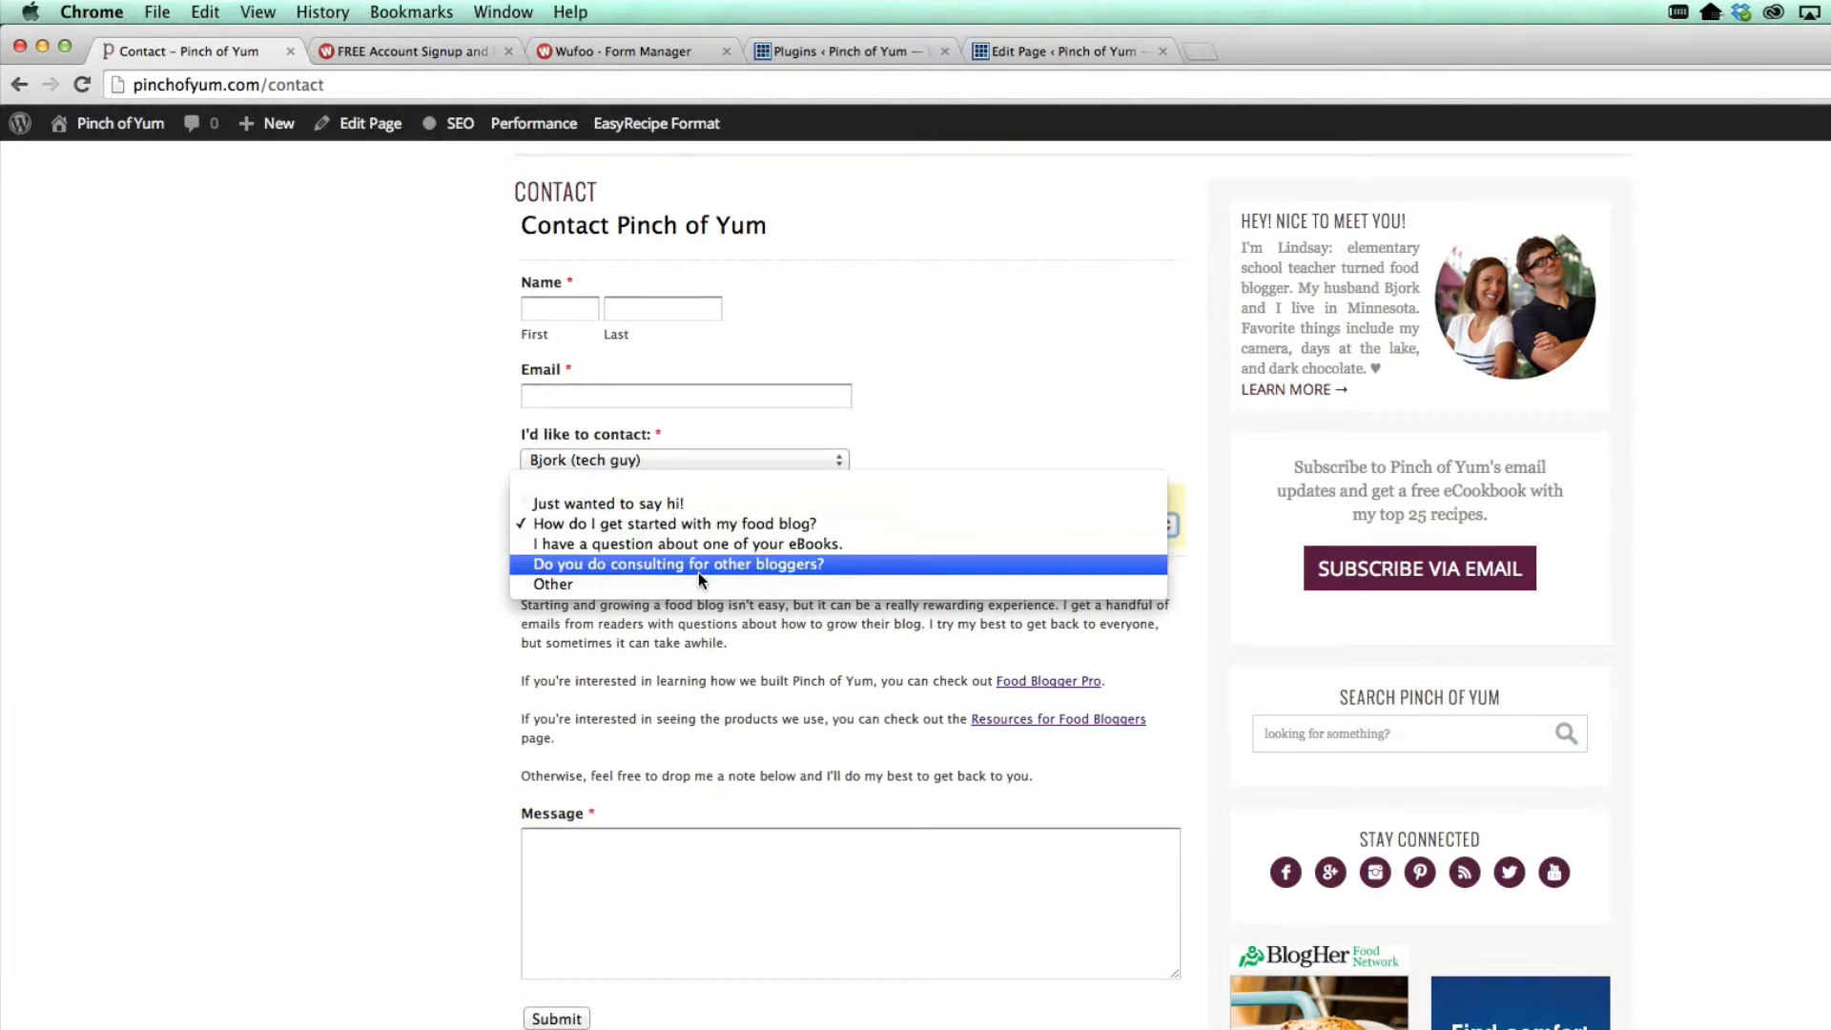
left_click(692, 545)
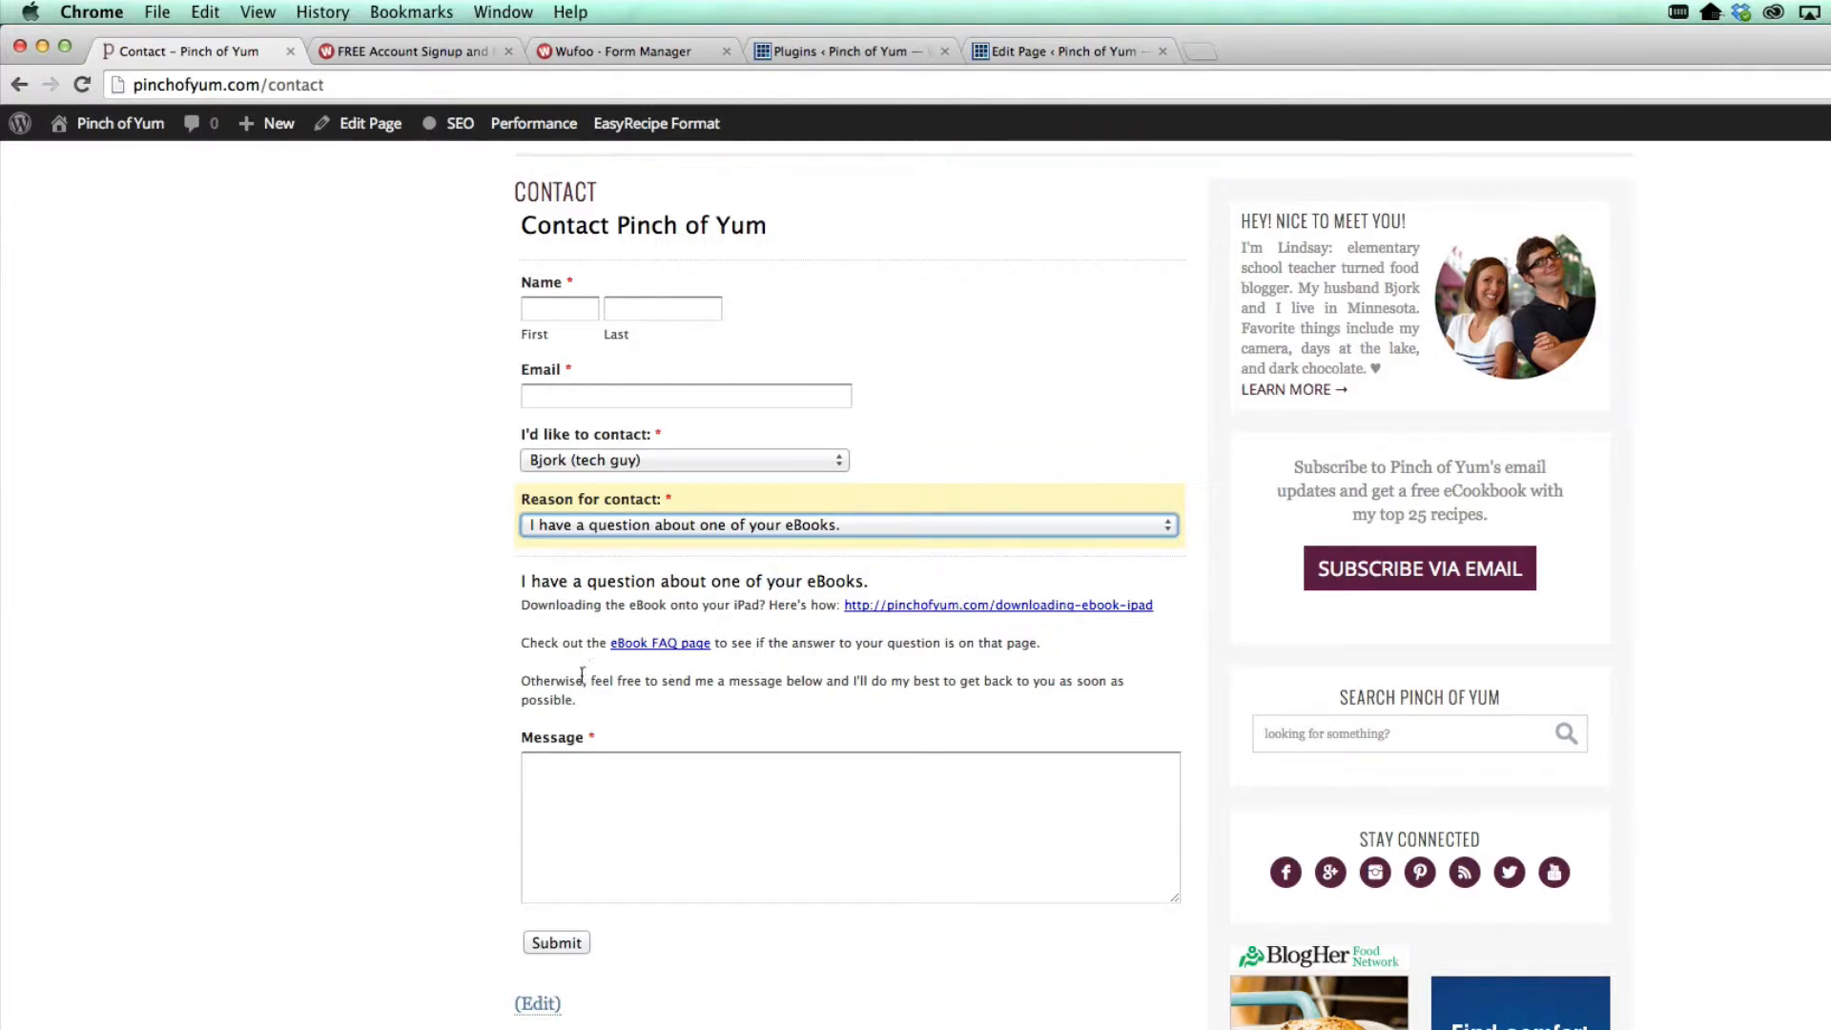
Compare the contact page with Wufoo's pricing plans, then switch to the Wufoo Form Manager
scroll(572, 505, "up", 3)
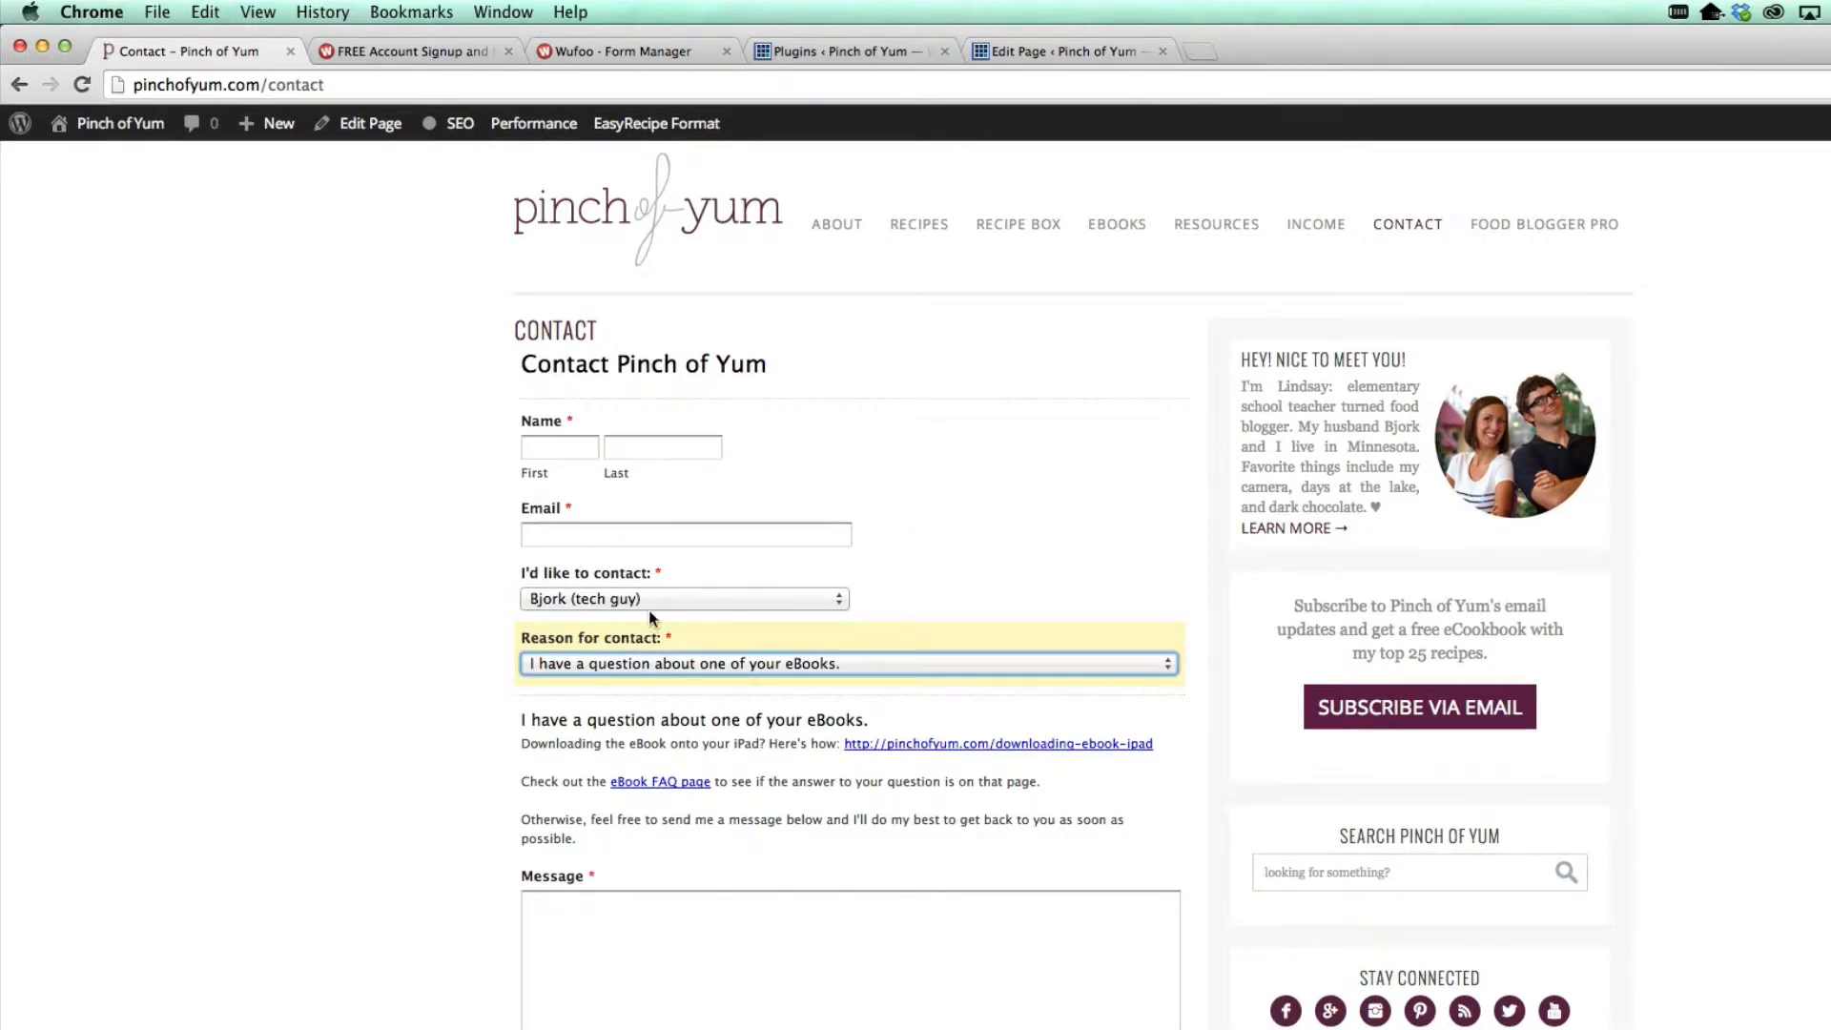
left_click(374, 51)
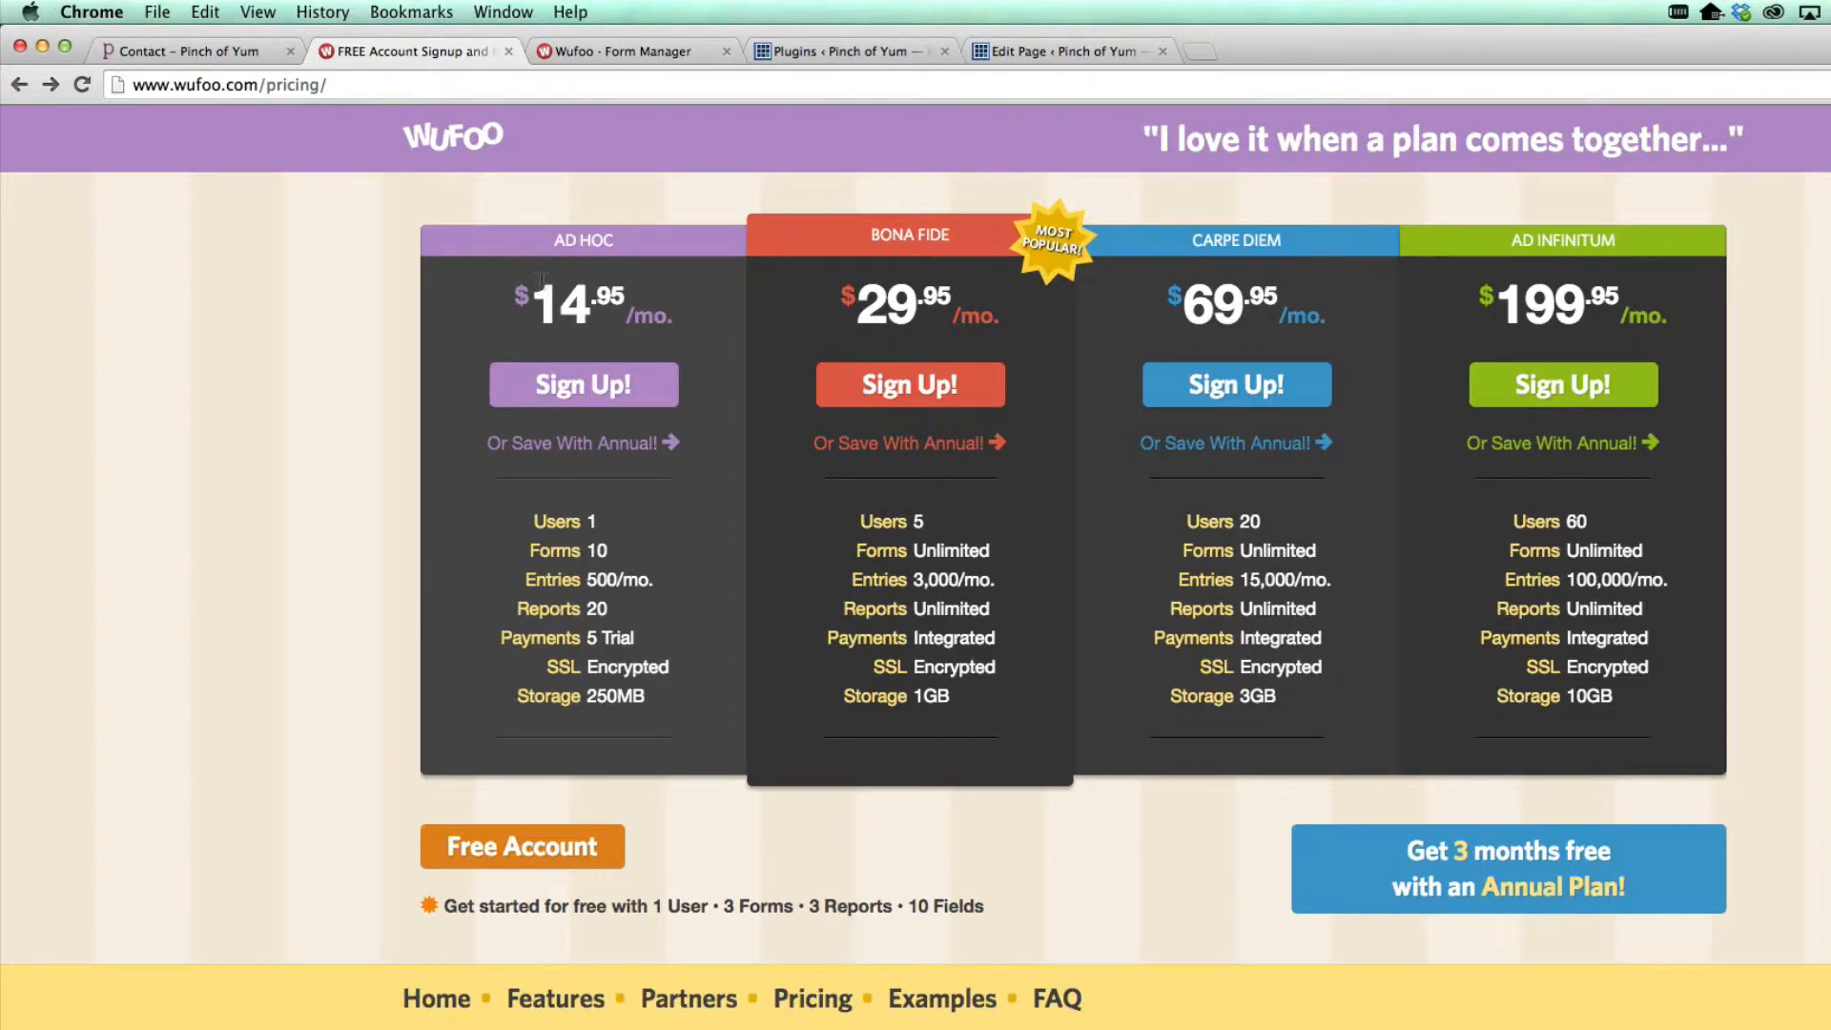
left_click(226, 53)
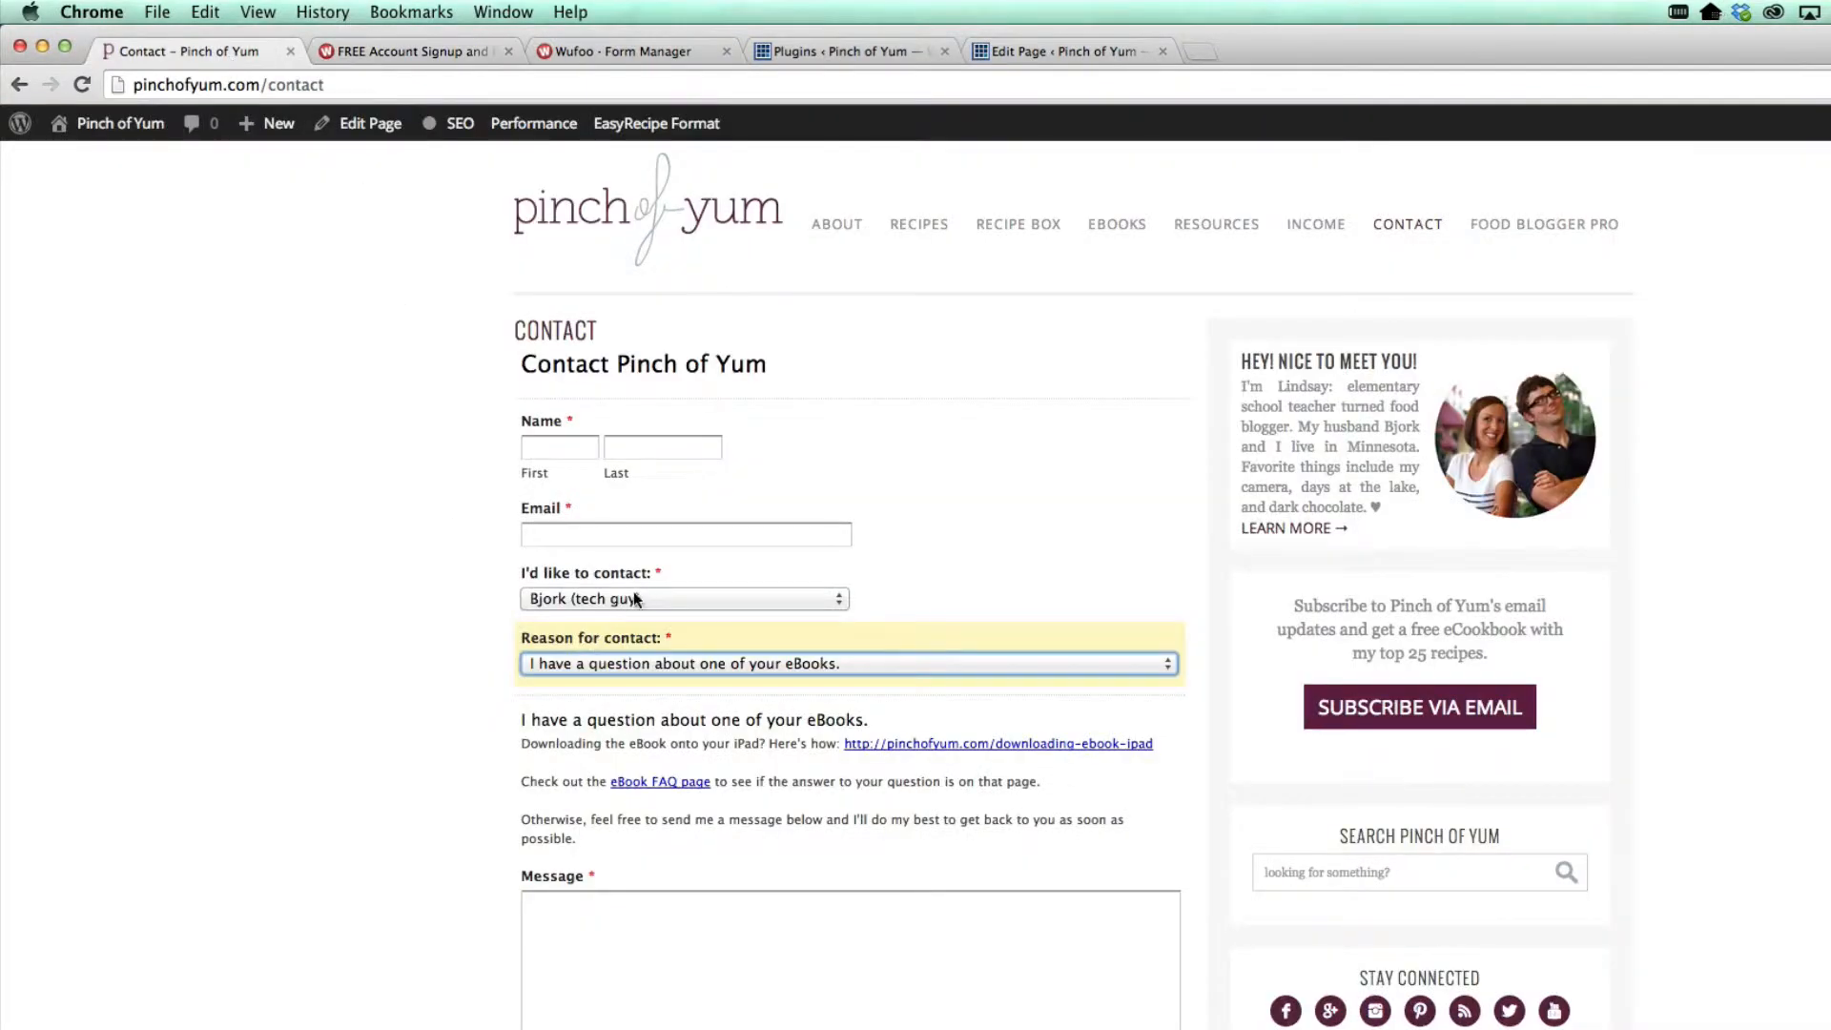
left_click(413, 52)
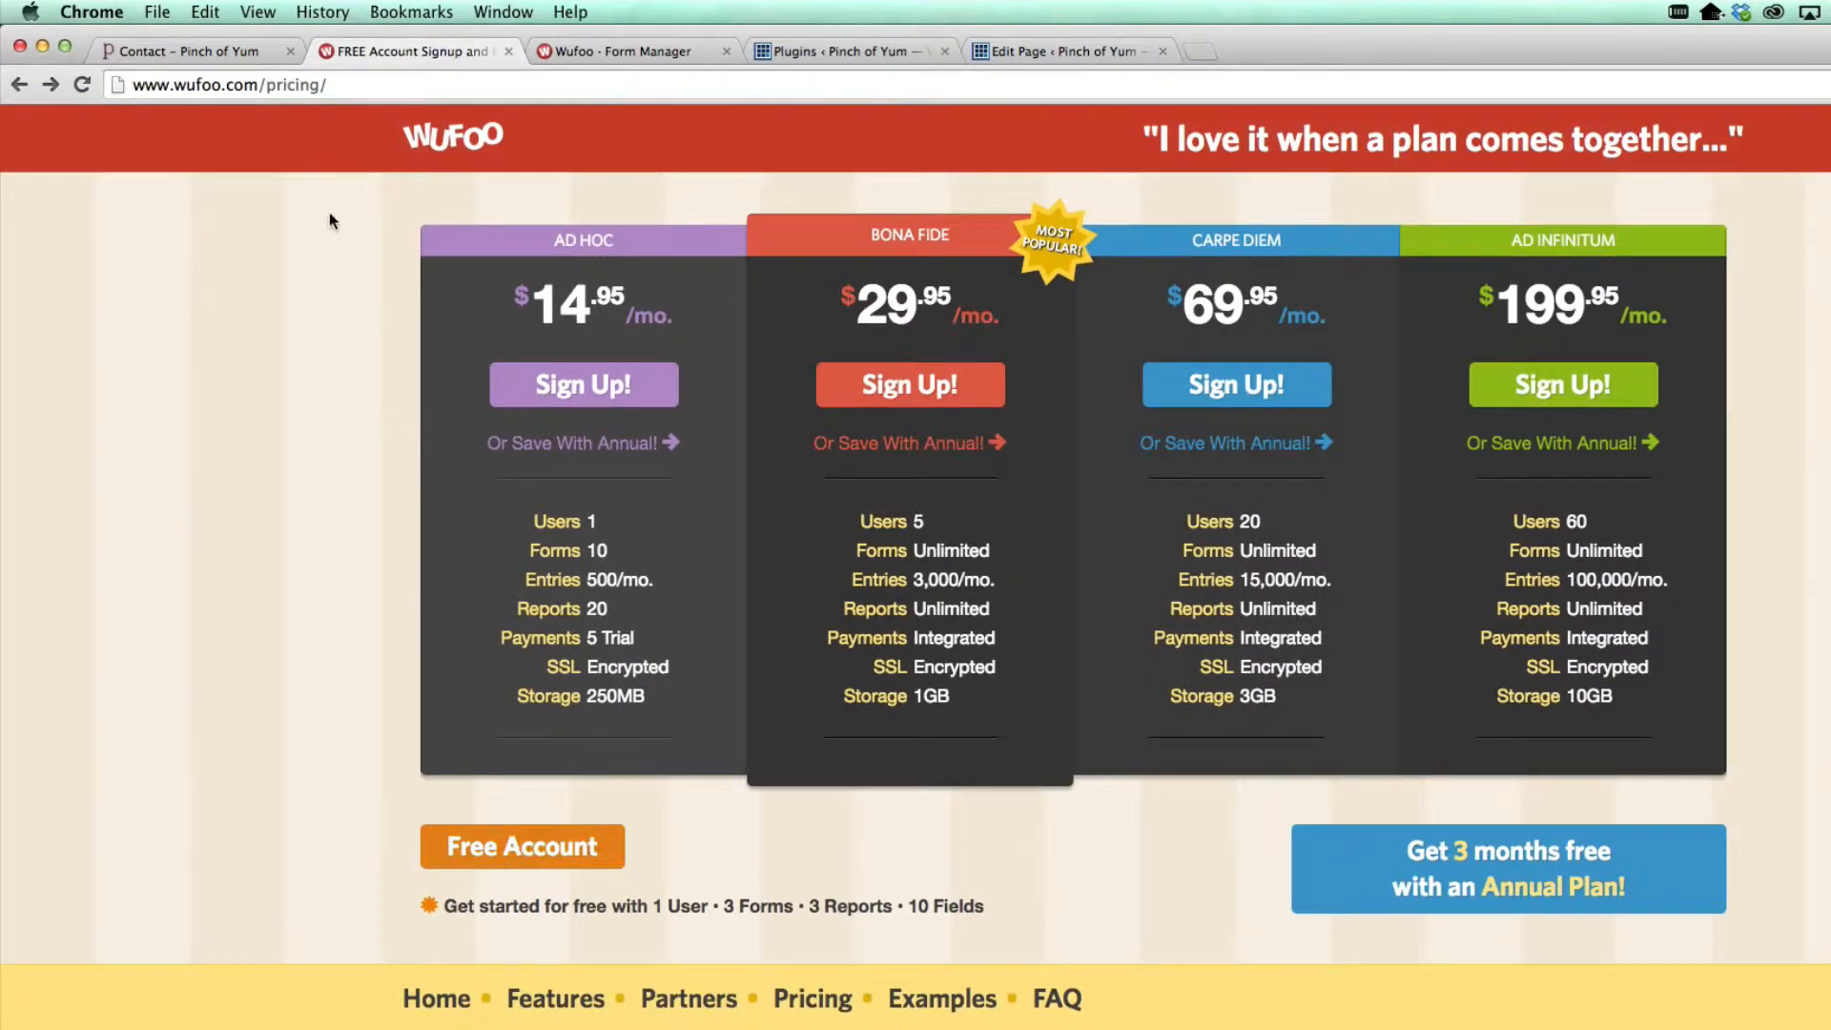
left_click(181, 51)
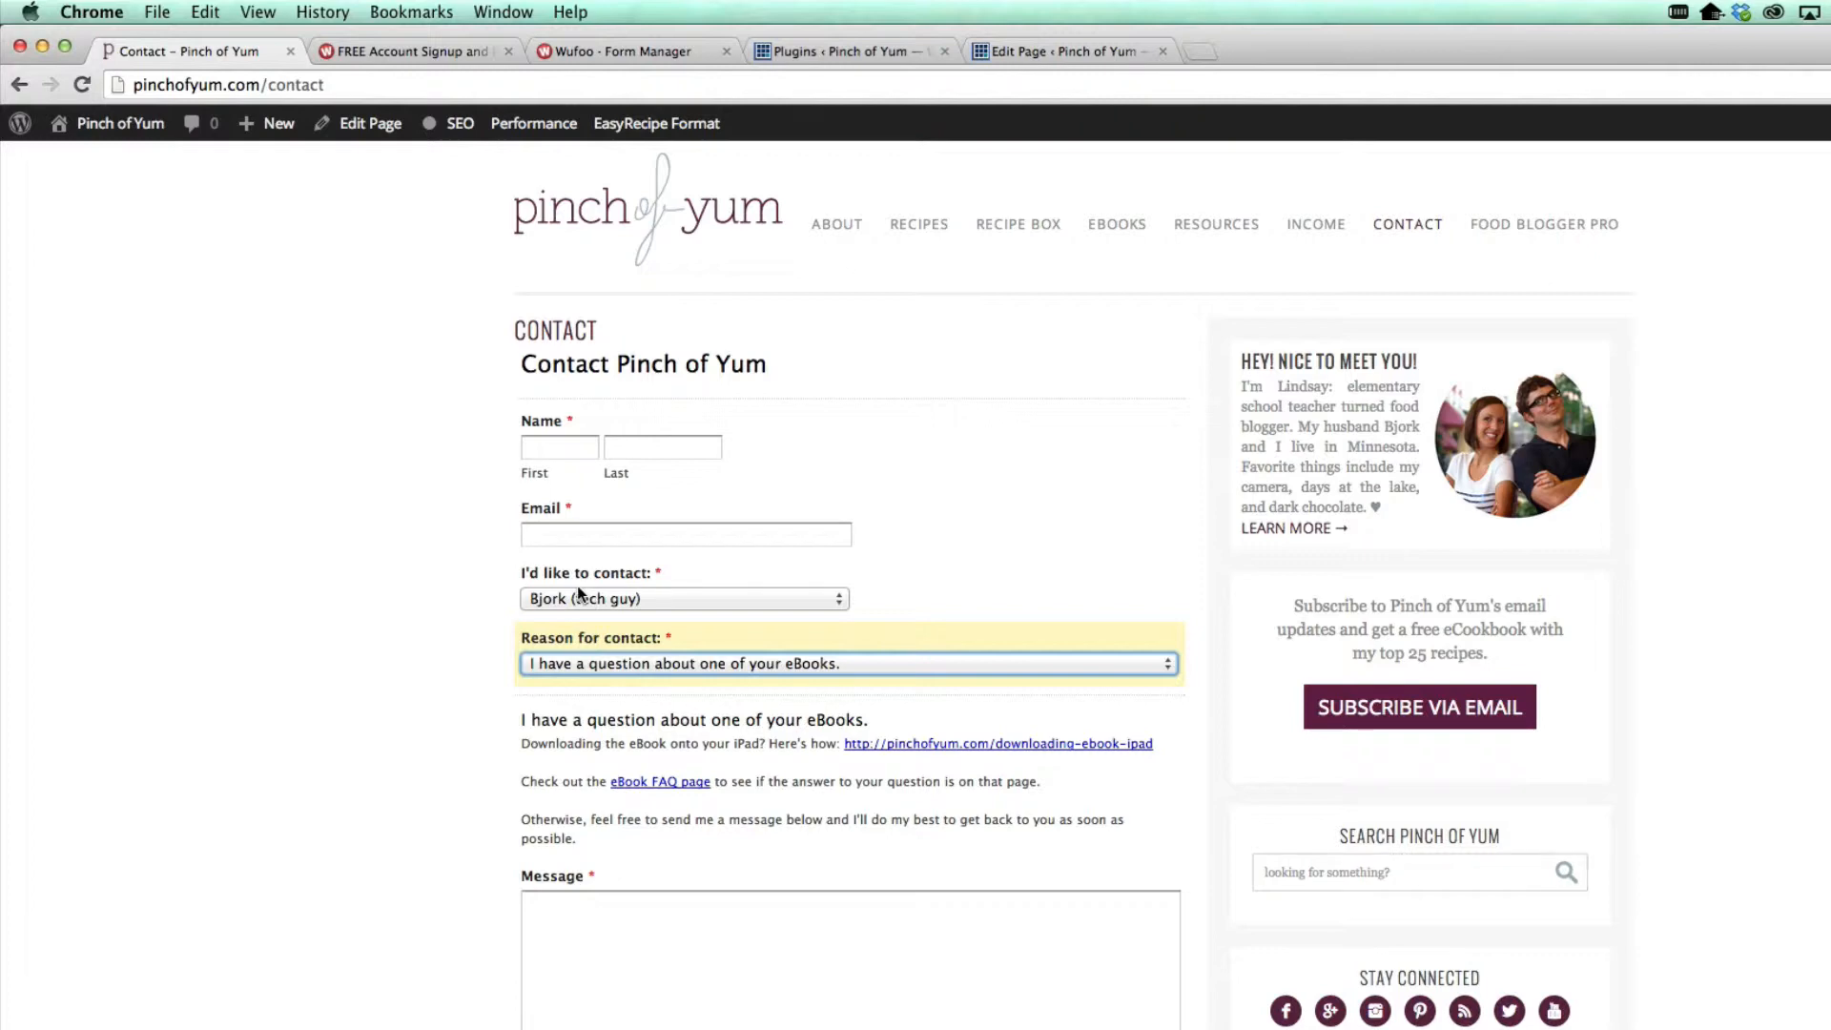
left_click(421, 38)
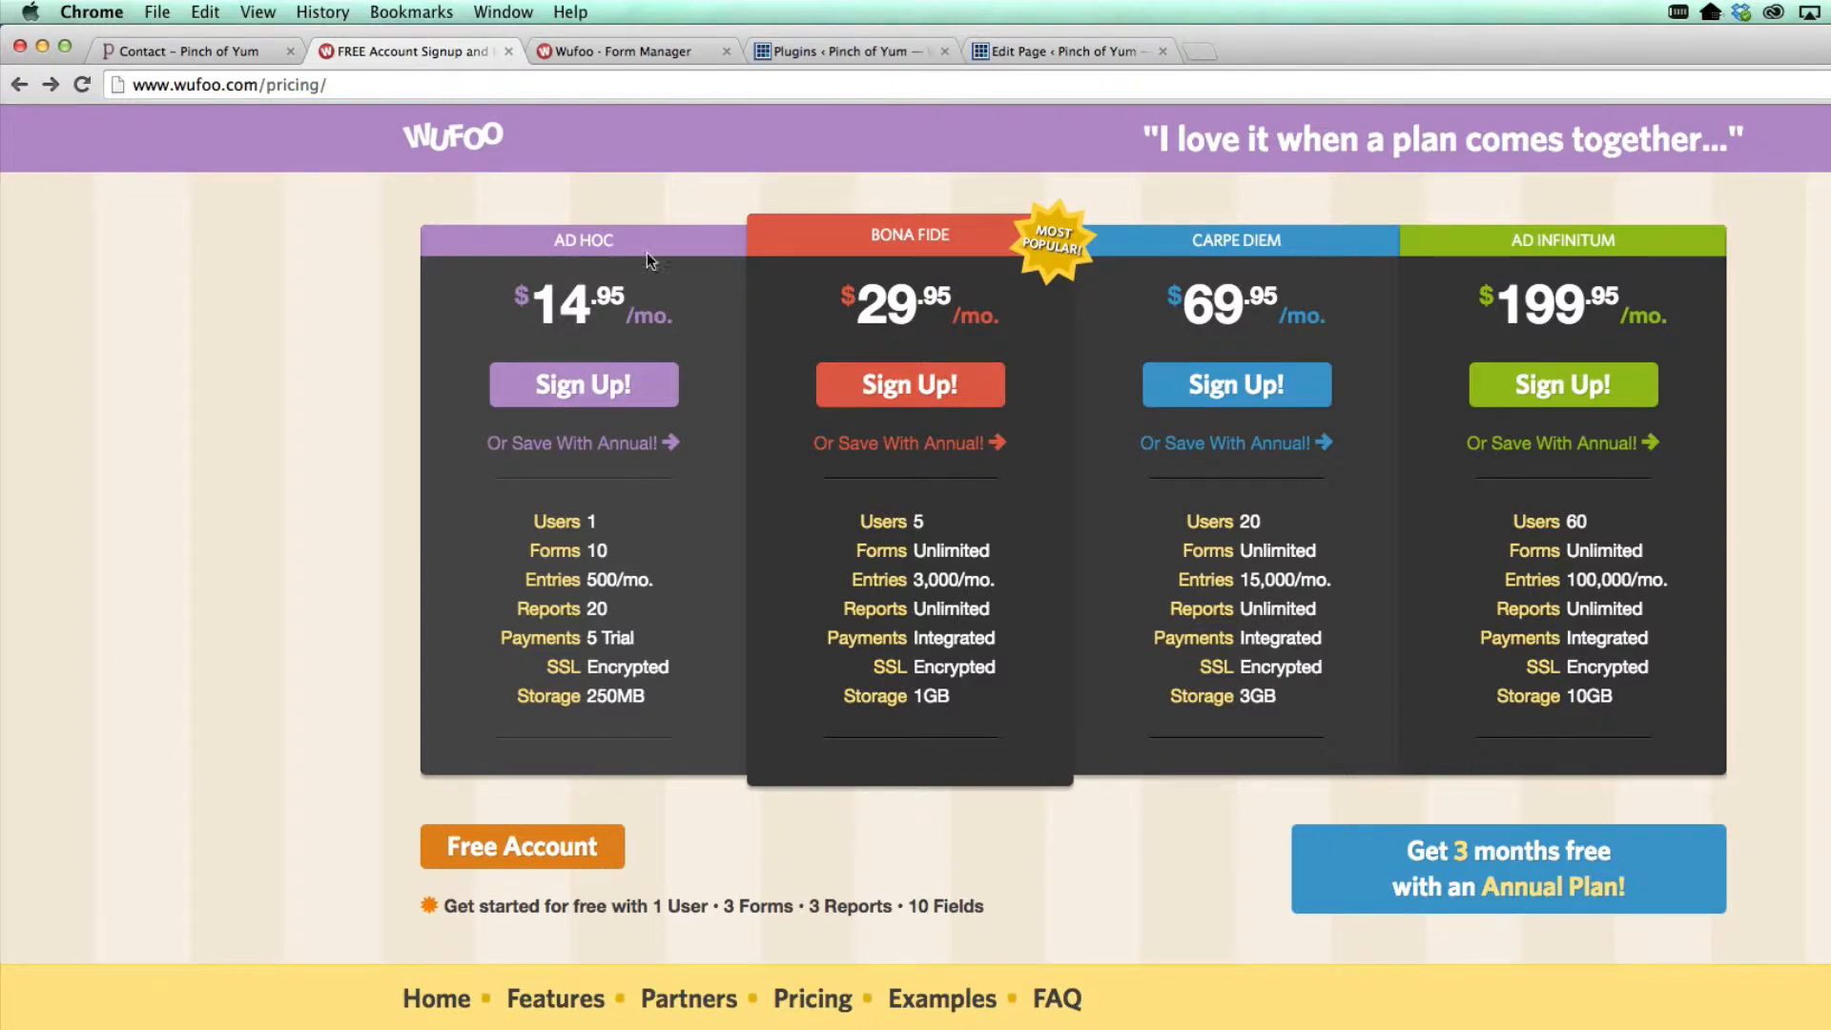
left_click(637, 54)
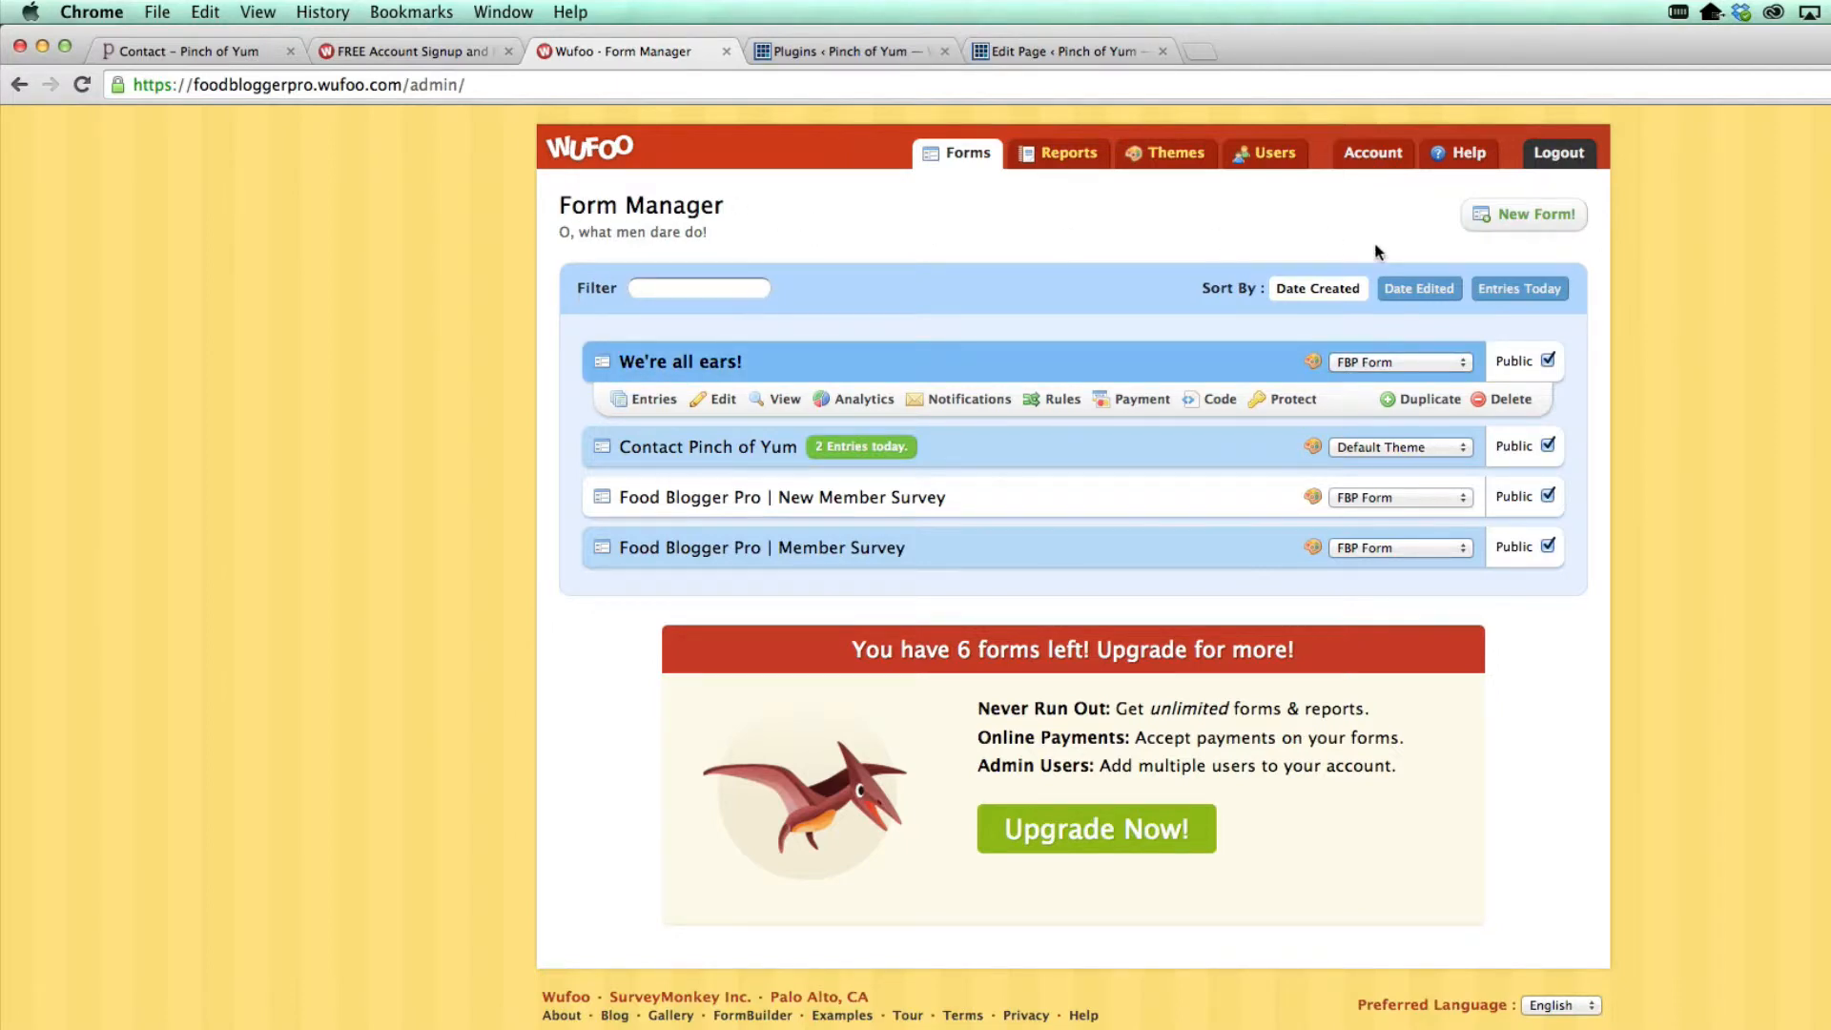
Start a new blank form from the Wufoo Form Manager
left_click(182, 51)
left_click(599, 51)
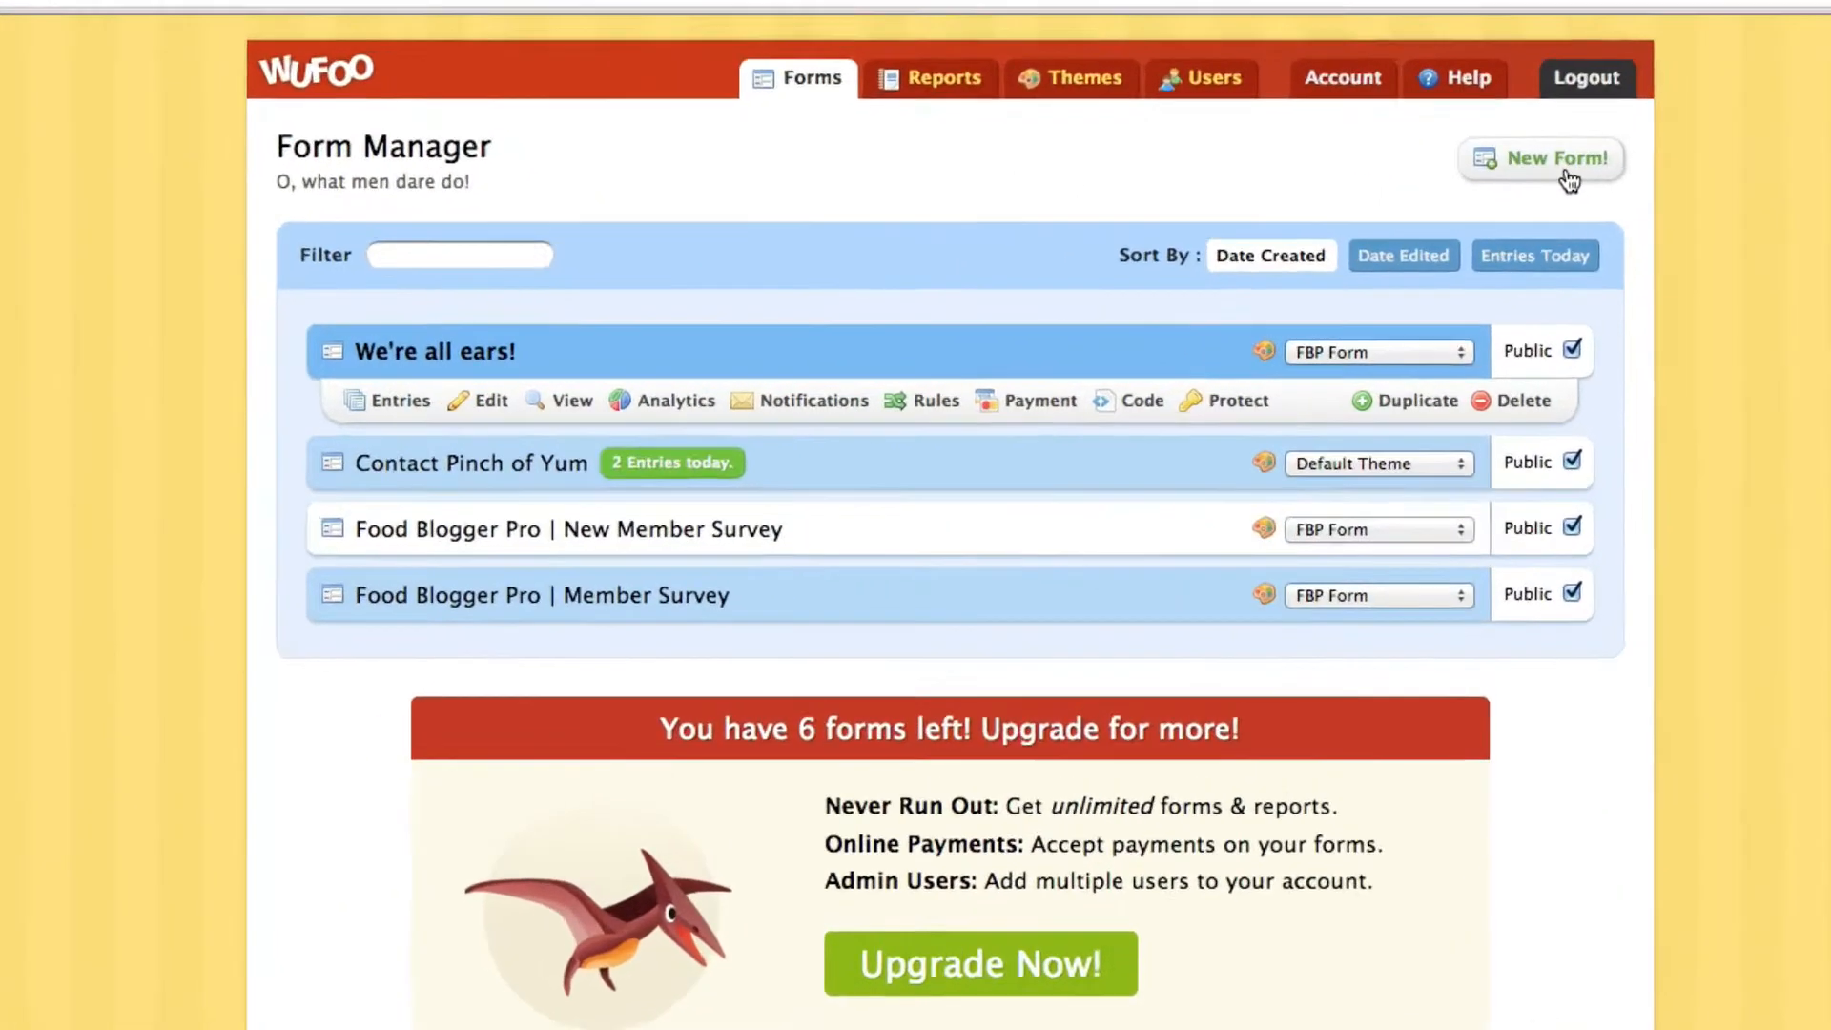
left_click(1554, 221)
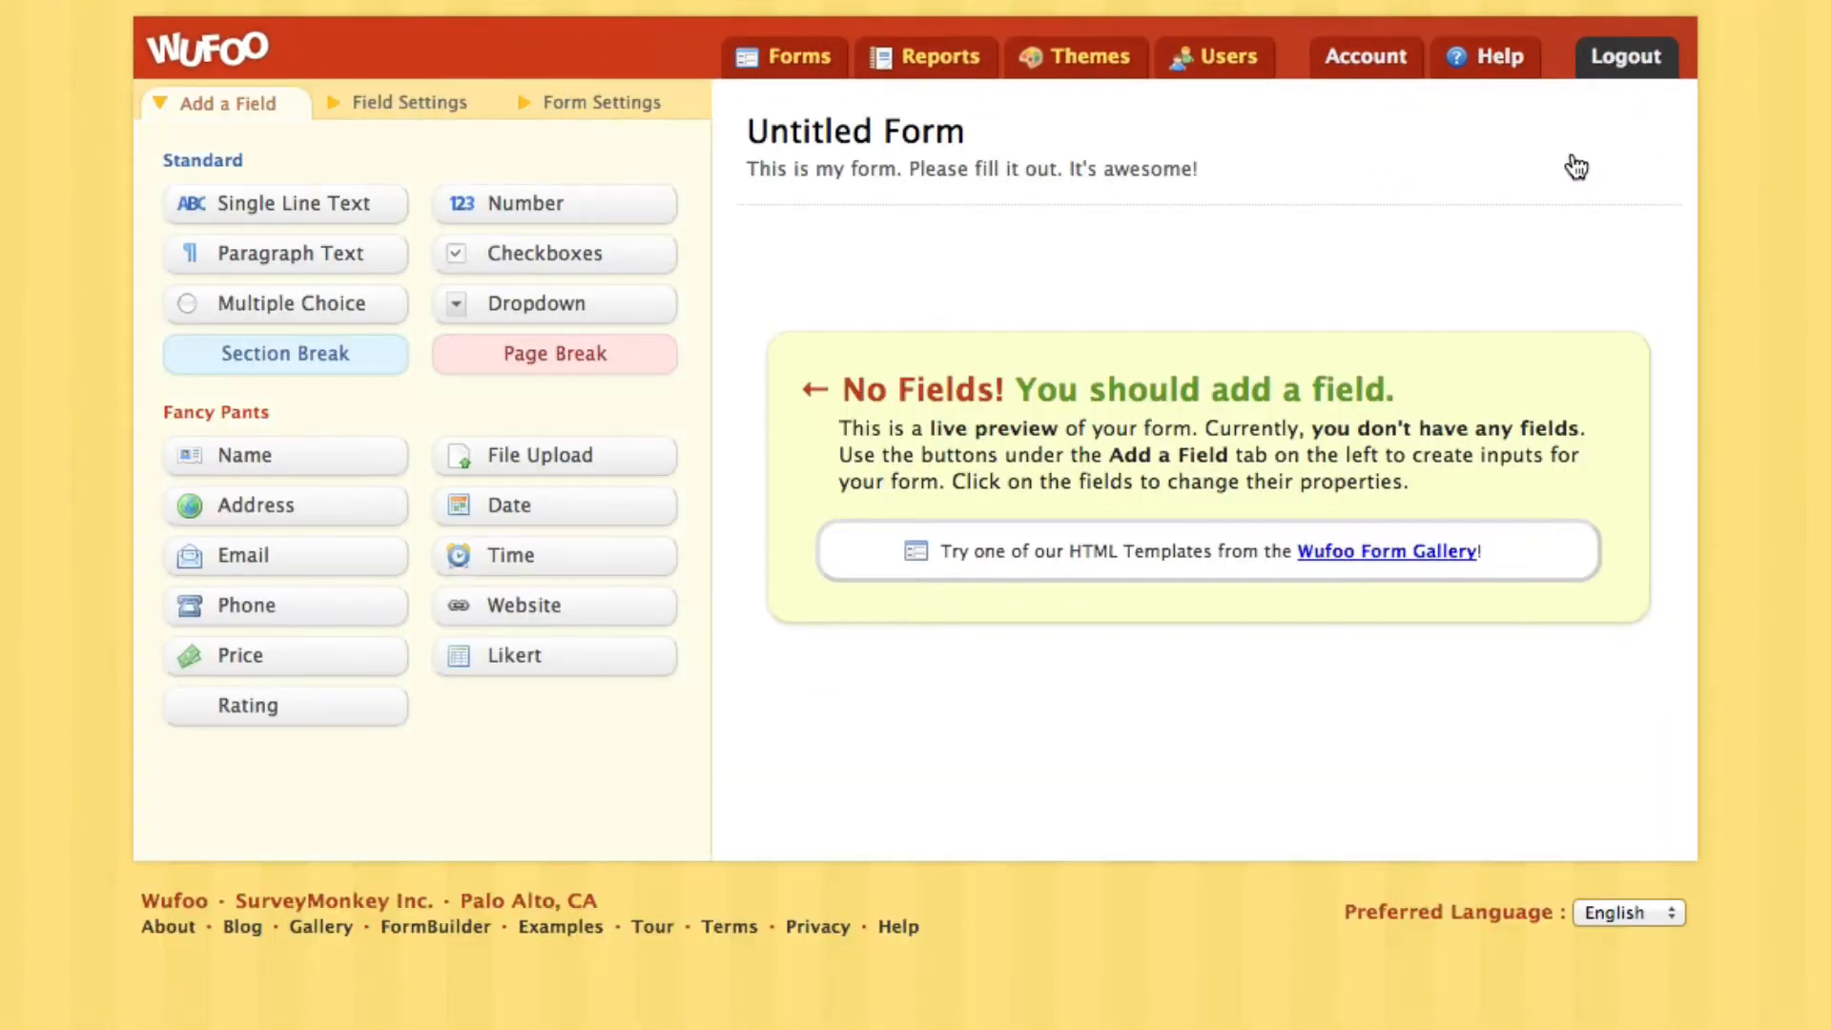
Rename the form to 'My Contact Page', keeping its default description
left_click(865, 155)
left_click_drag(278, 190, 87, 180)
type("Con")
key("BackSpace")
key("BackSpace")
key("BackSpace")
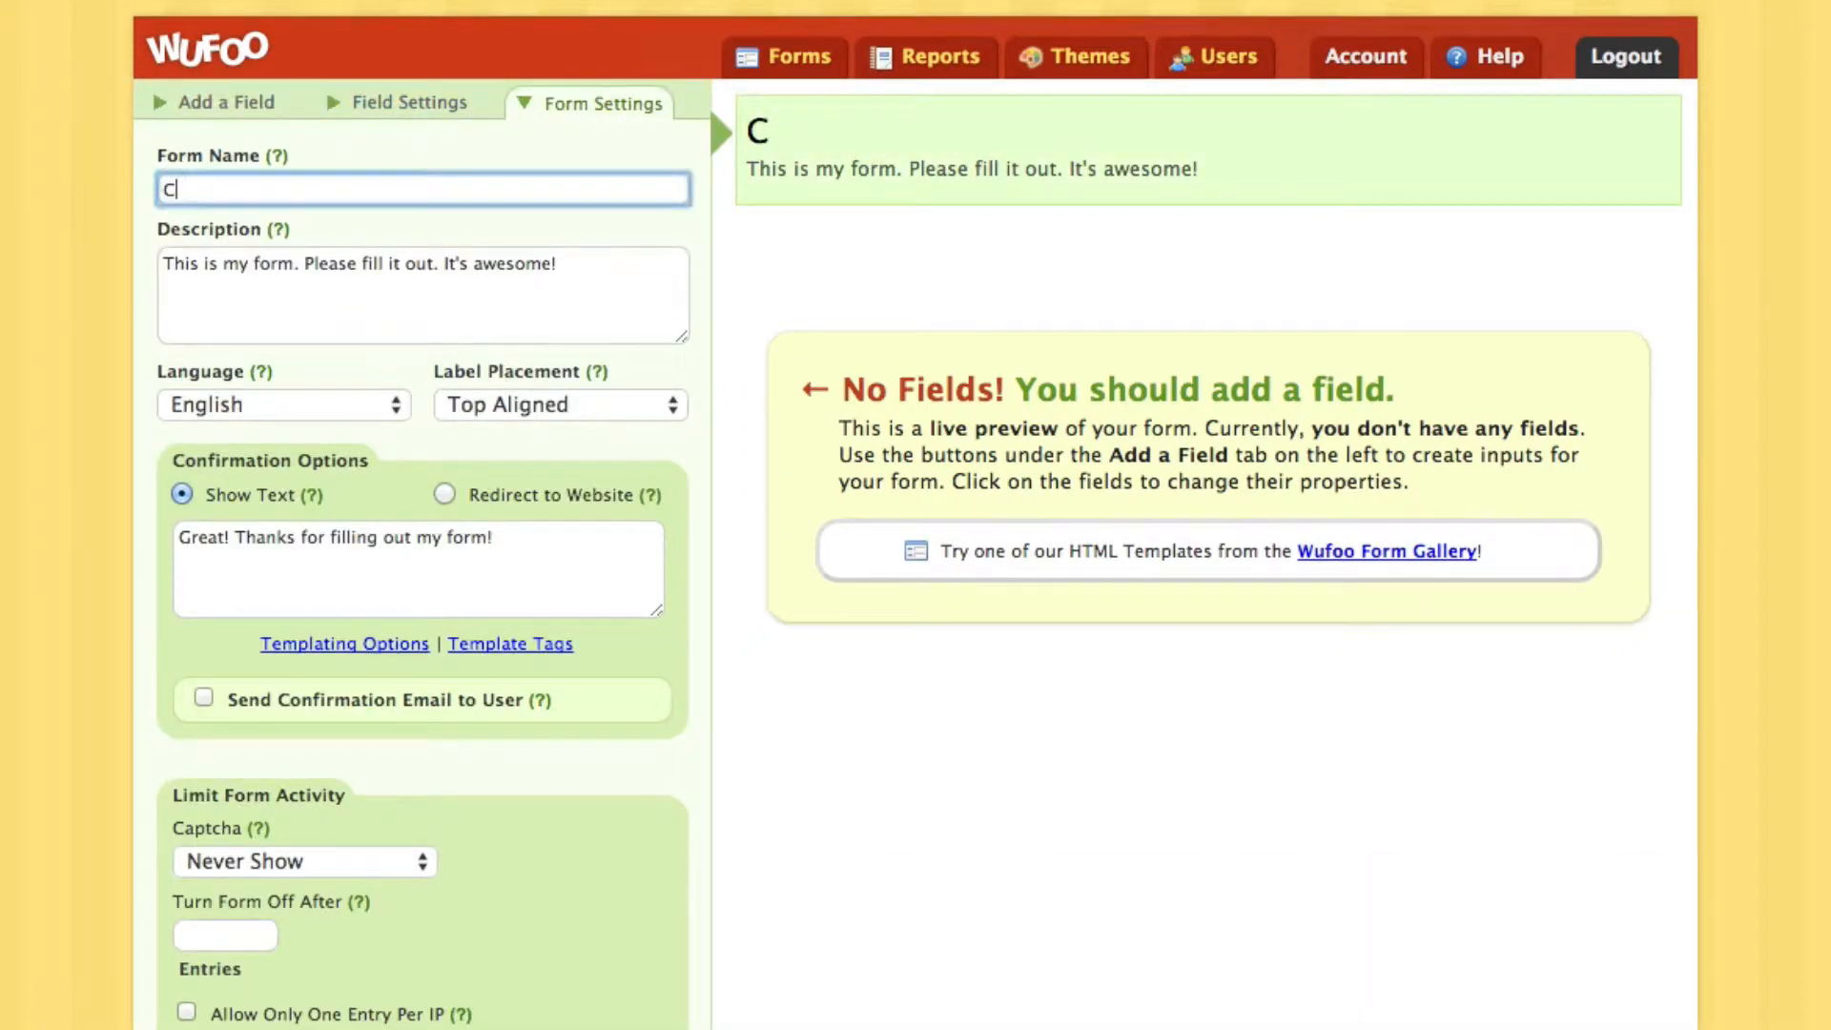
type("My Contact")
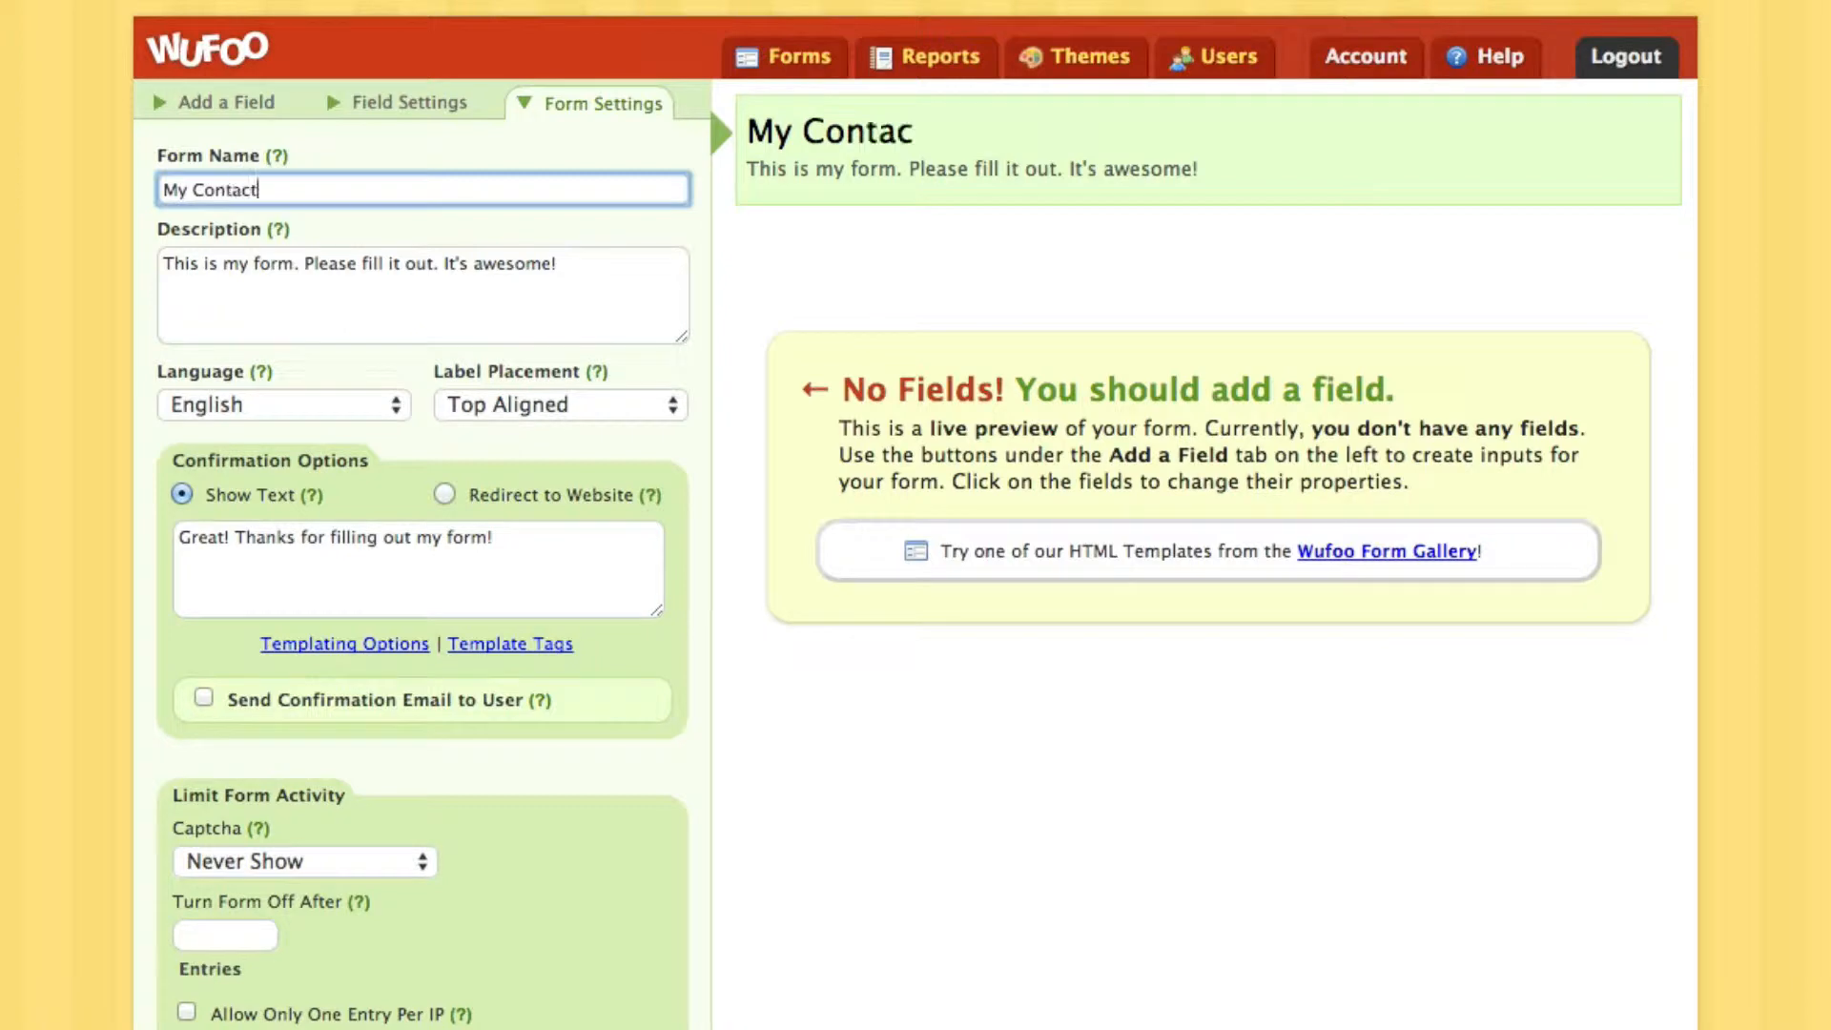
type(" Page")
left_click(510, 294)
left_click_drag(606, 286, 254, 246)
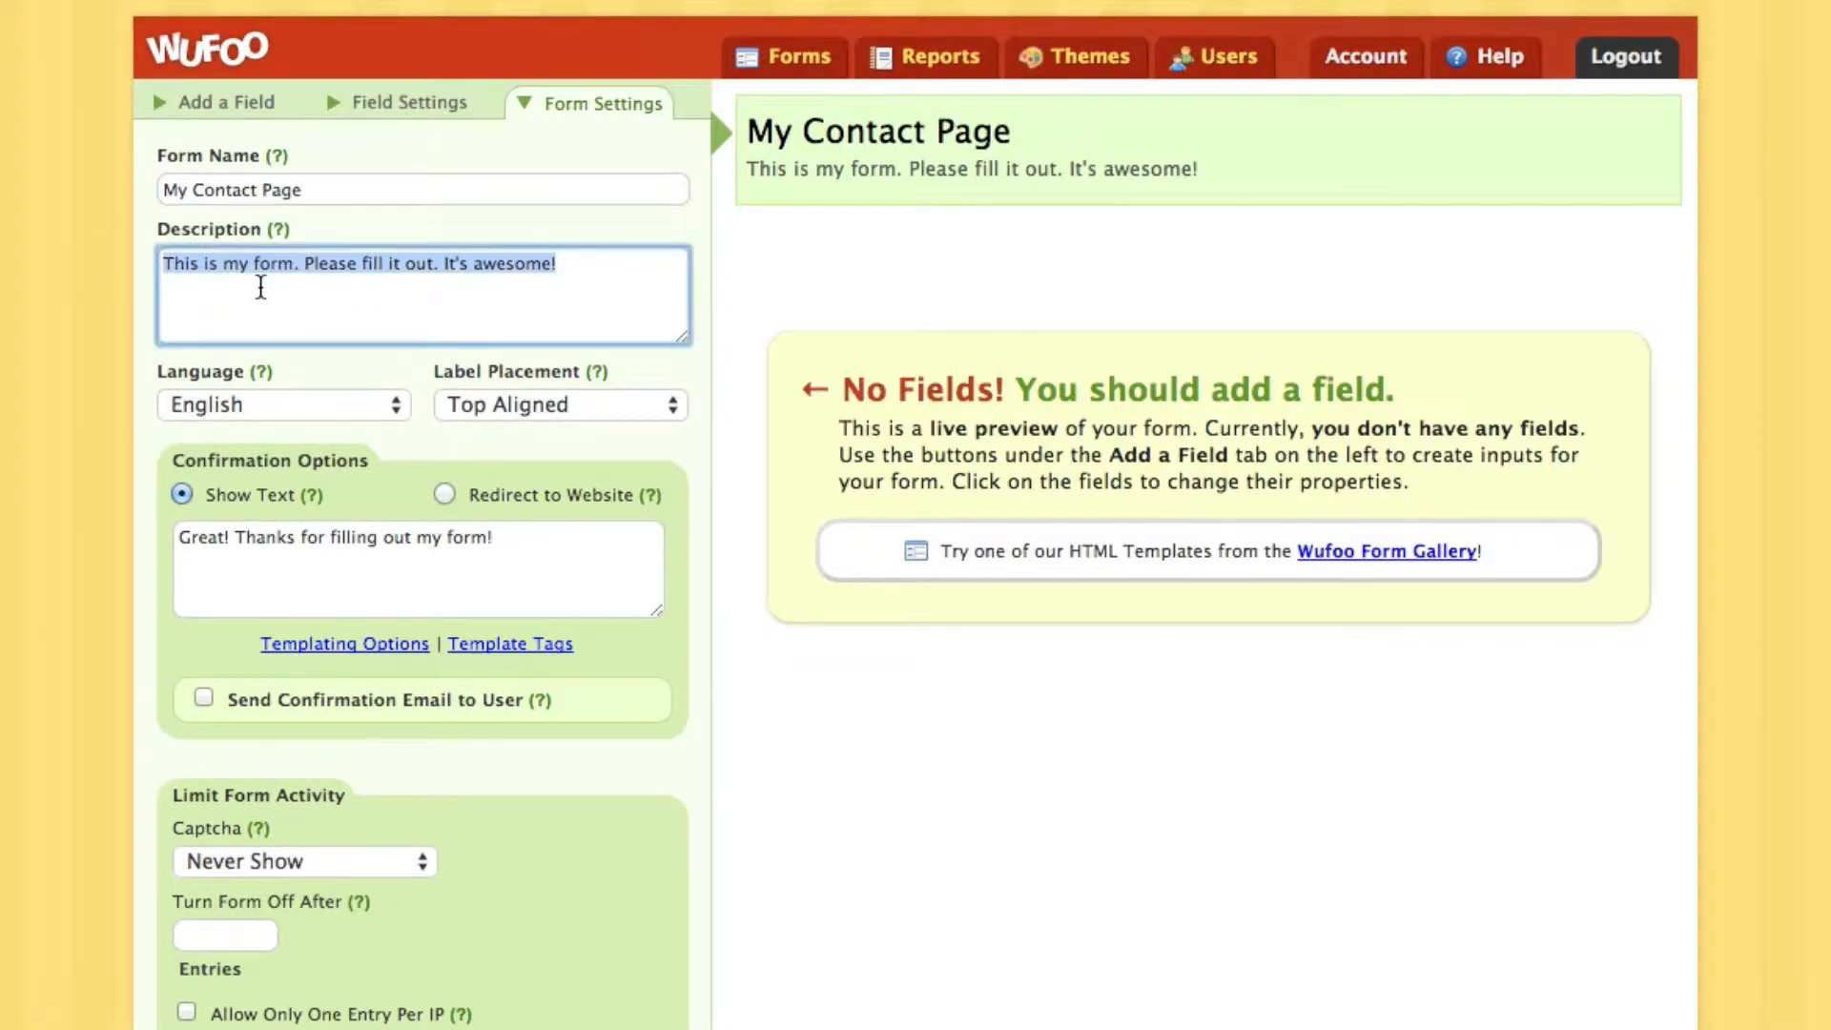
left_click(227, 107)
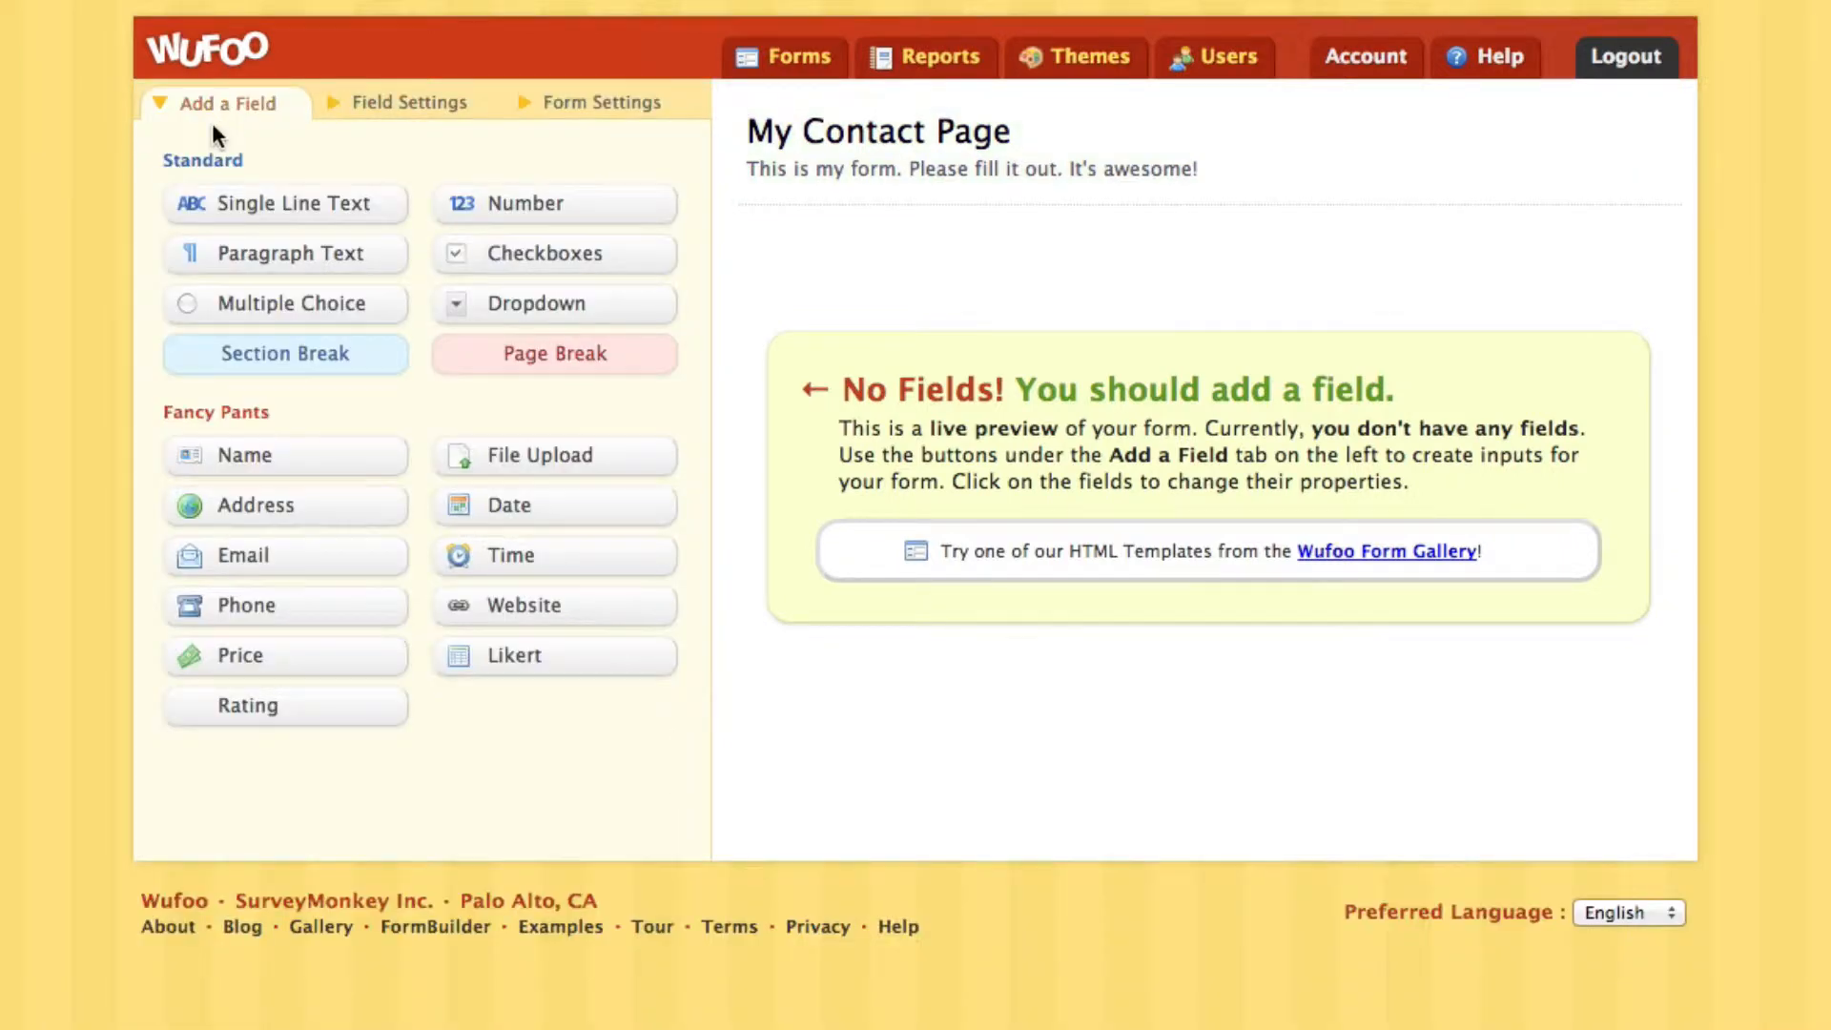
Add Name, Email and Dropdown fields to the form and select the new dropdown
left_click(257, 458)
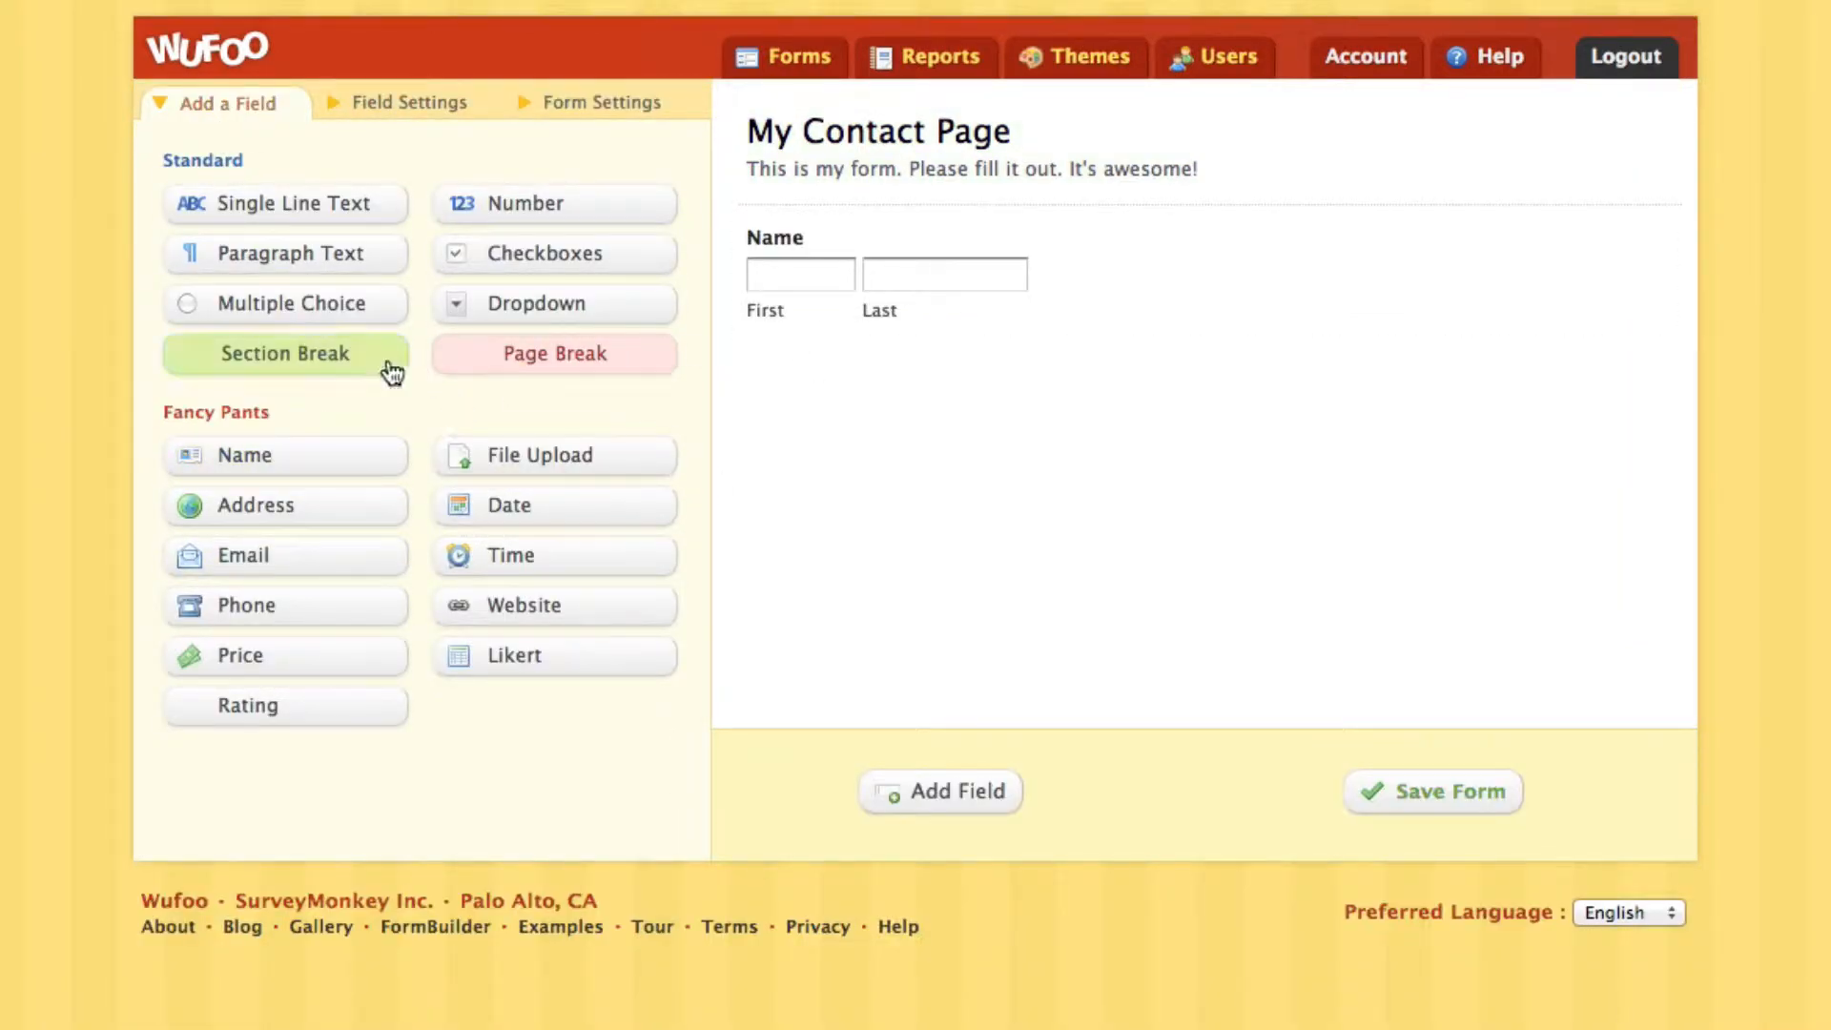
left_click(294, 555)
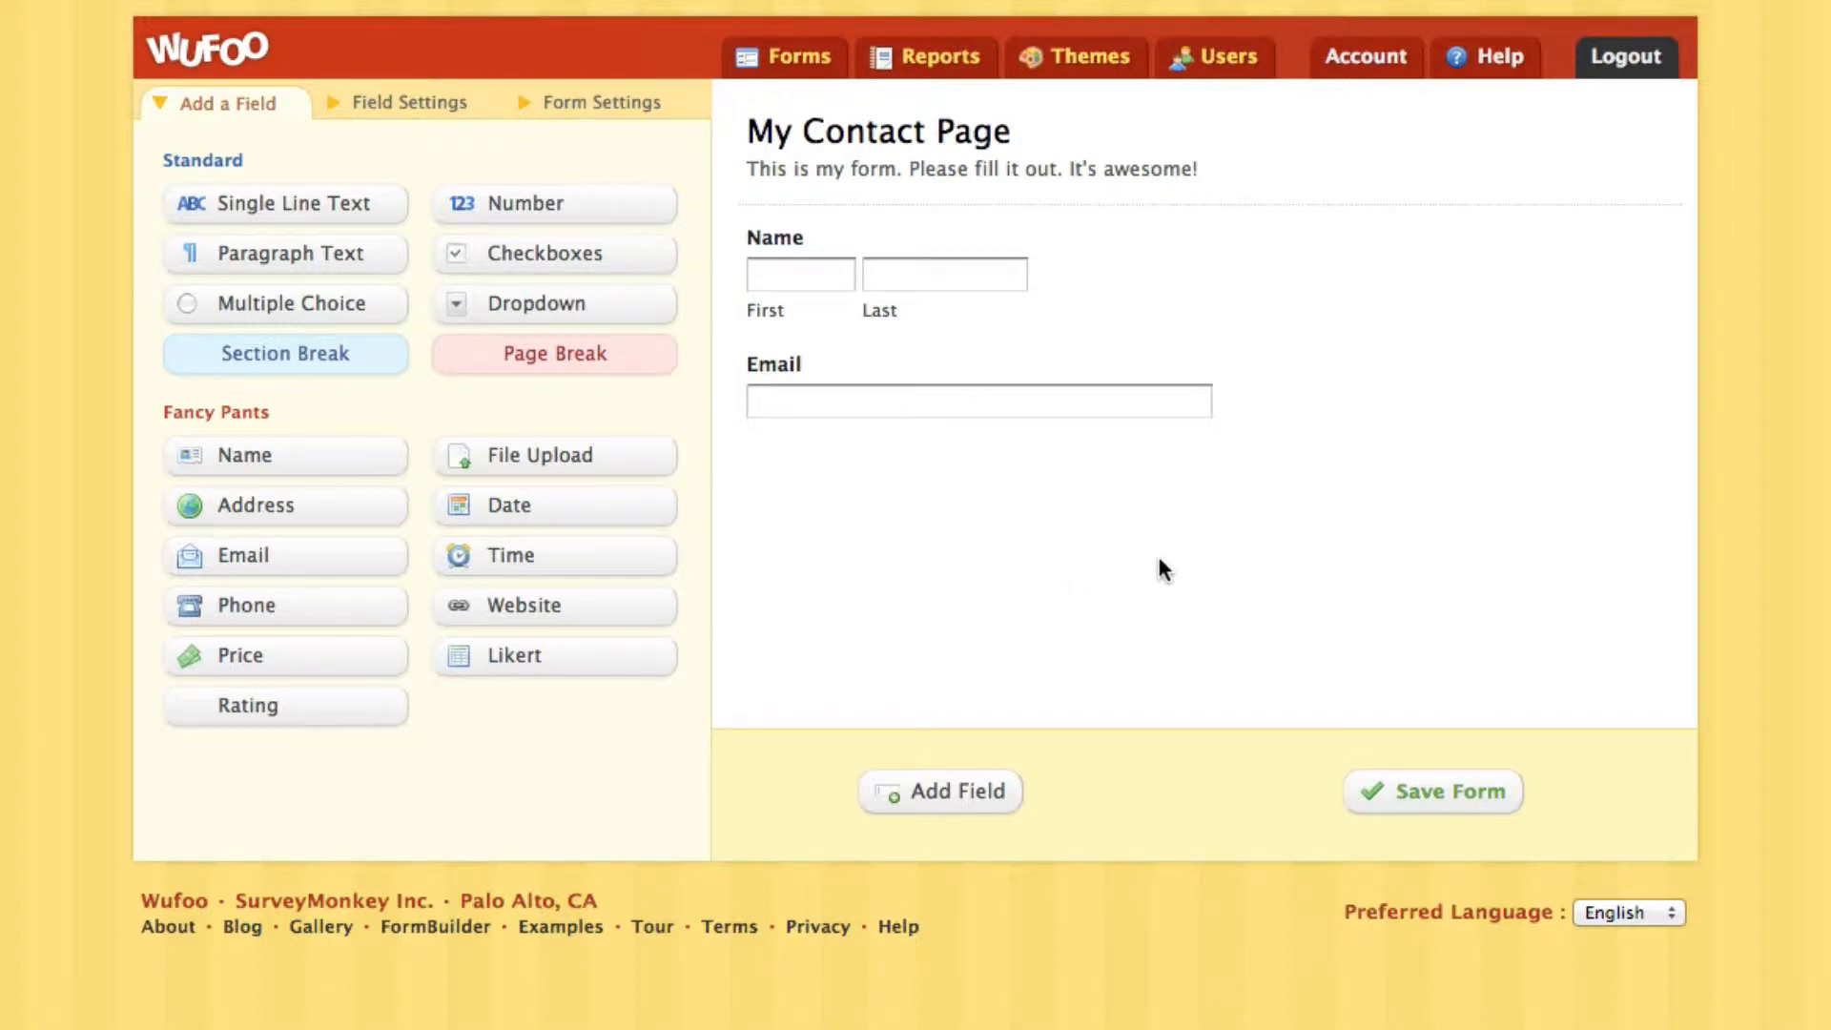
left_click(575, 313)
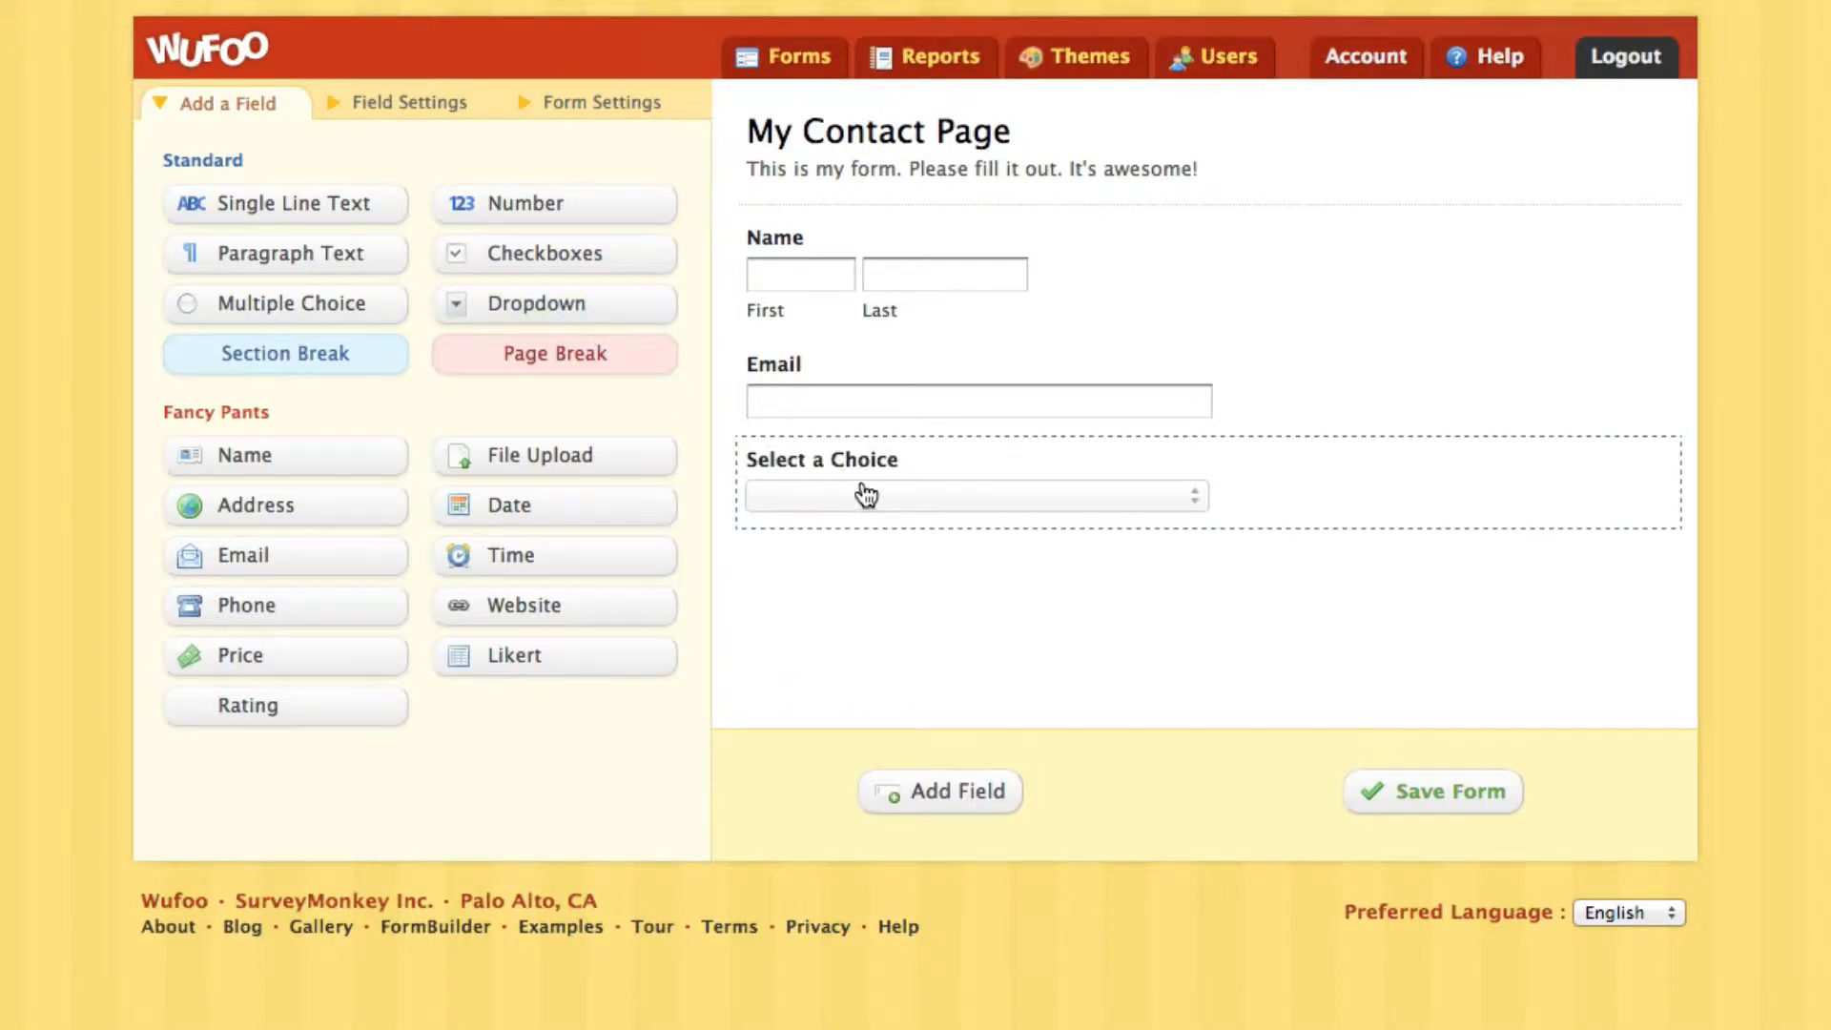
left_click(936, 479)
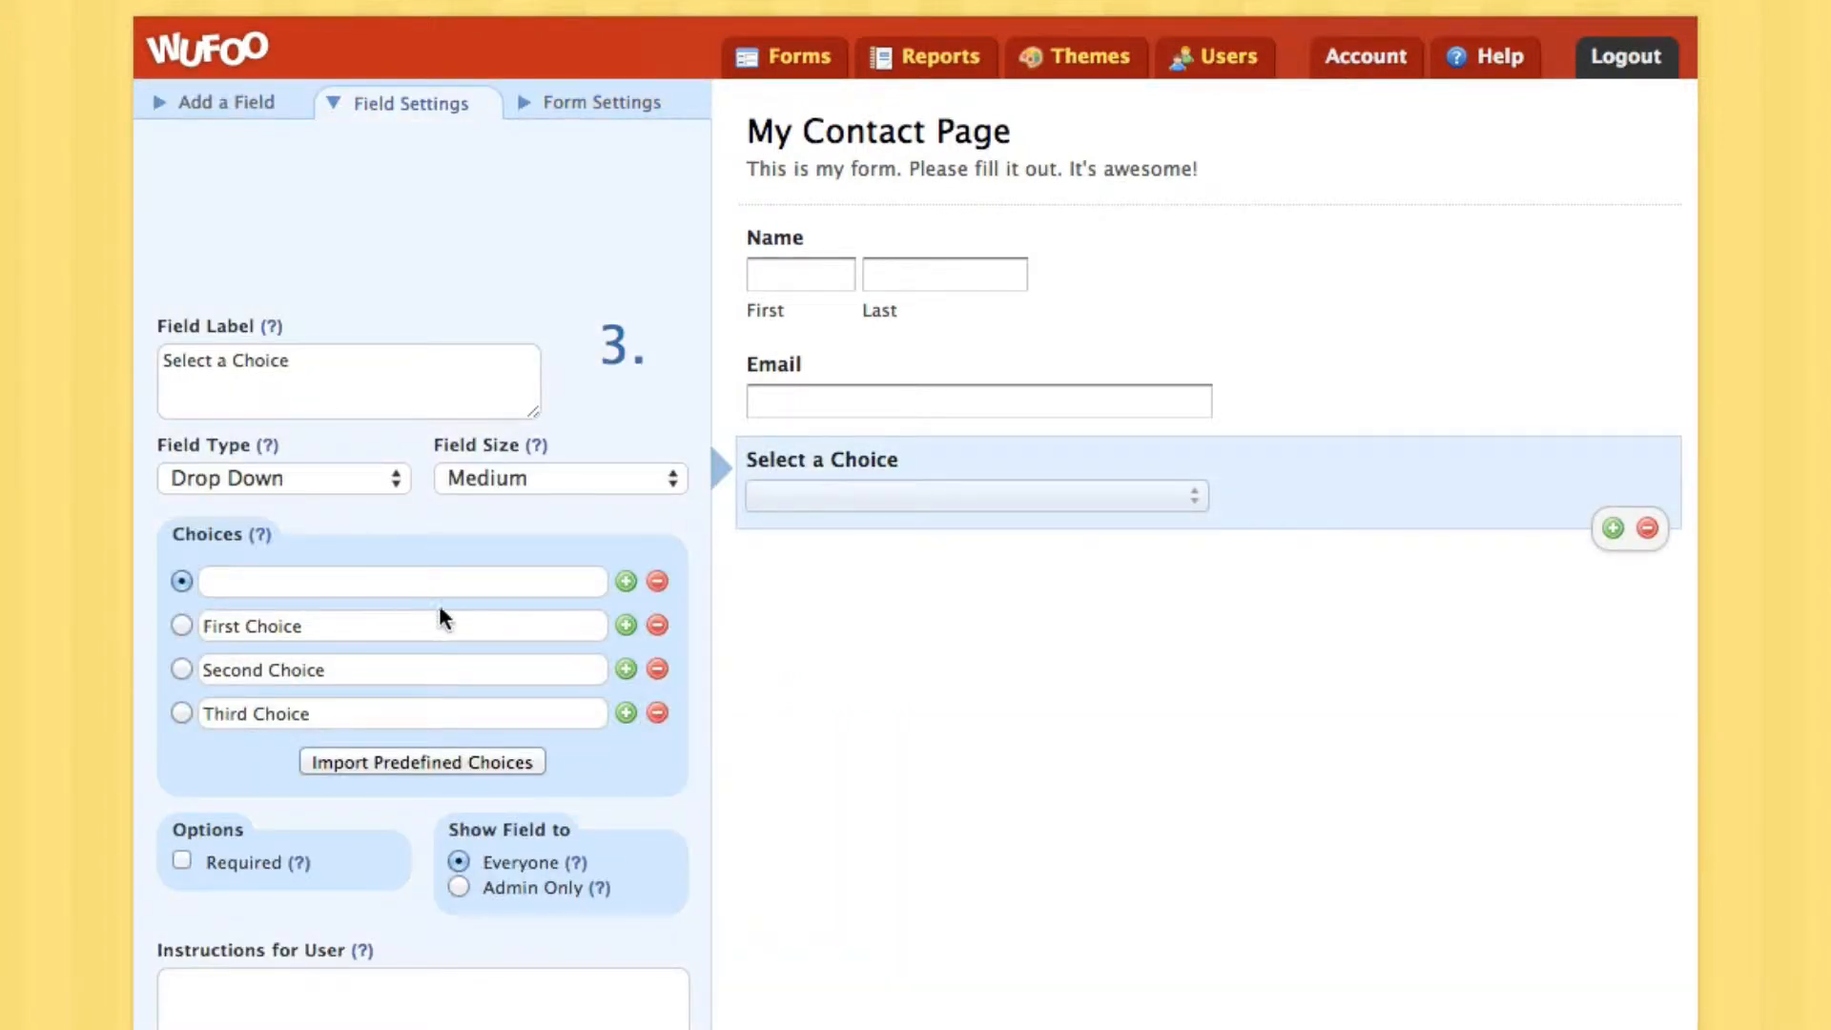
Label the dropdown 'What are you contacting us about?'
left_click(433, 400)
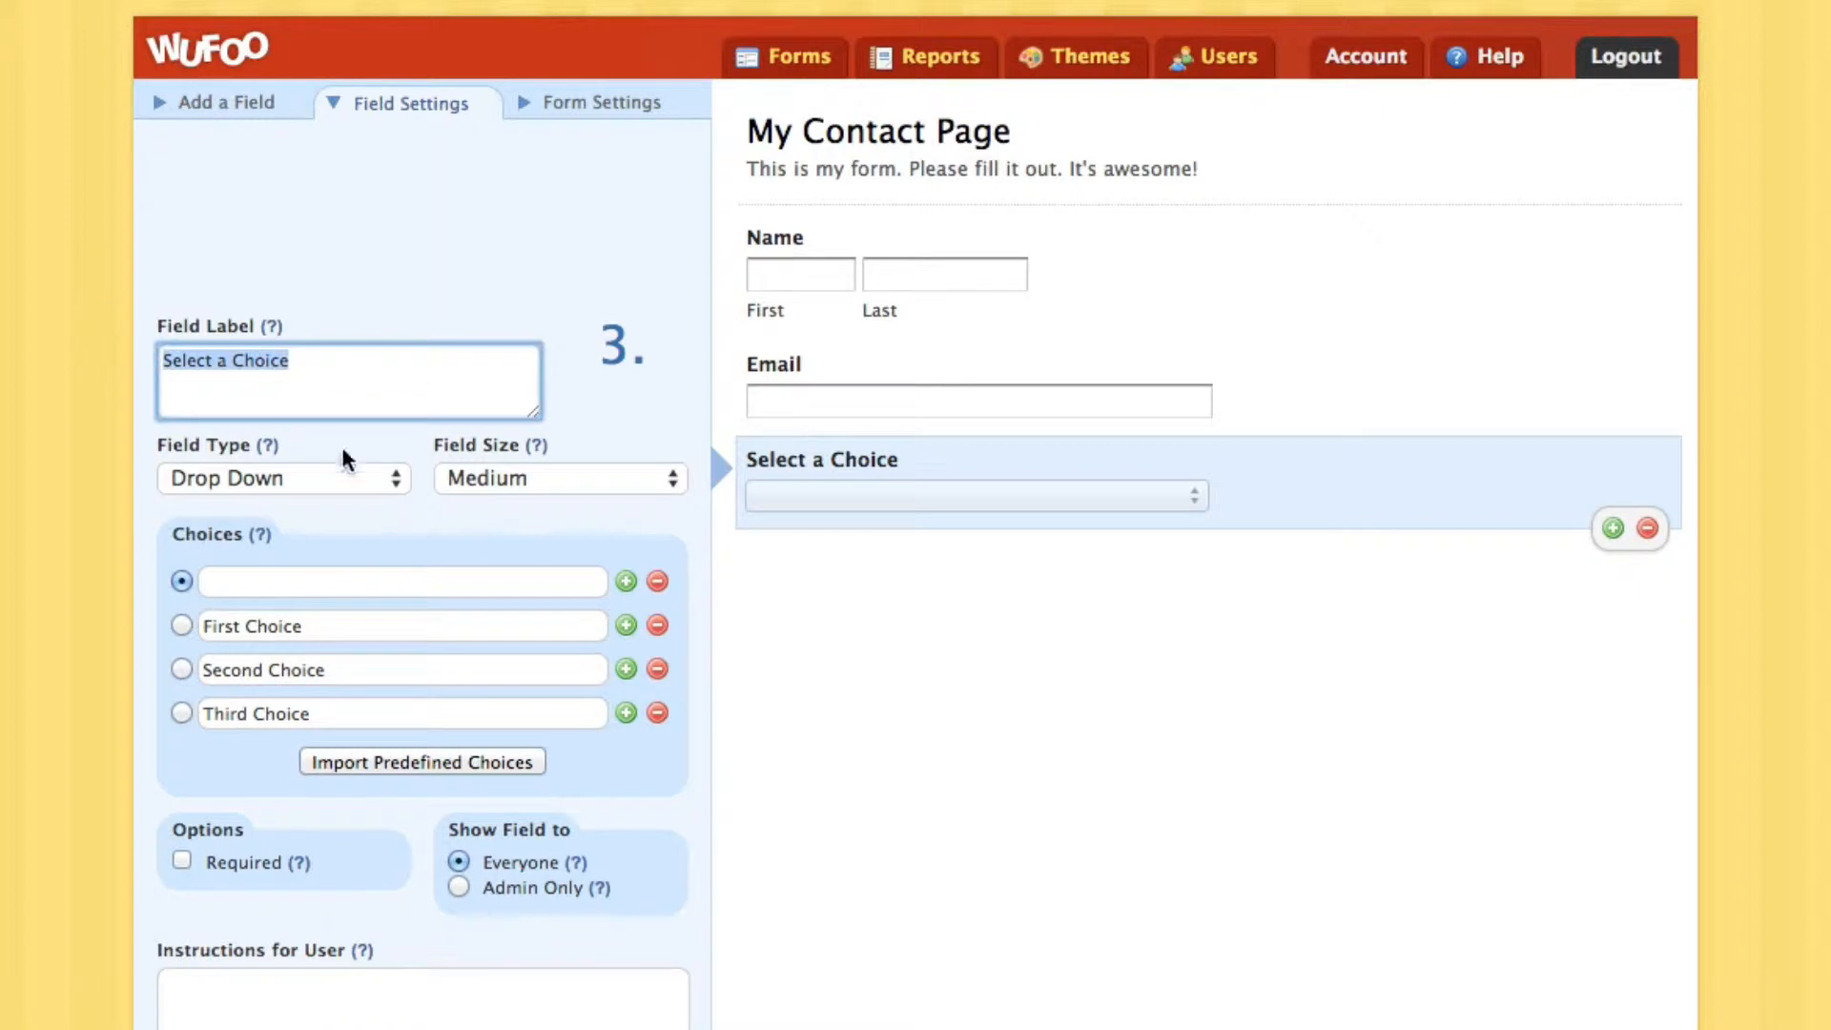
type("What are you")
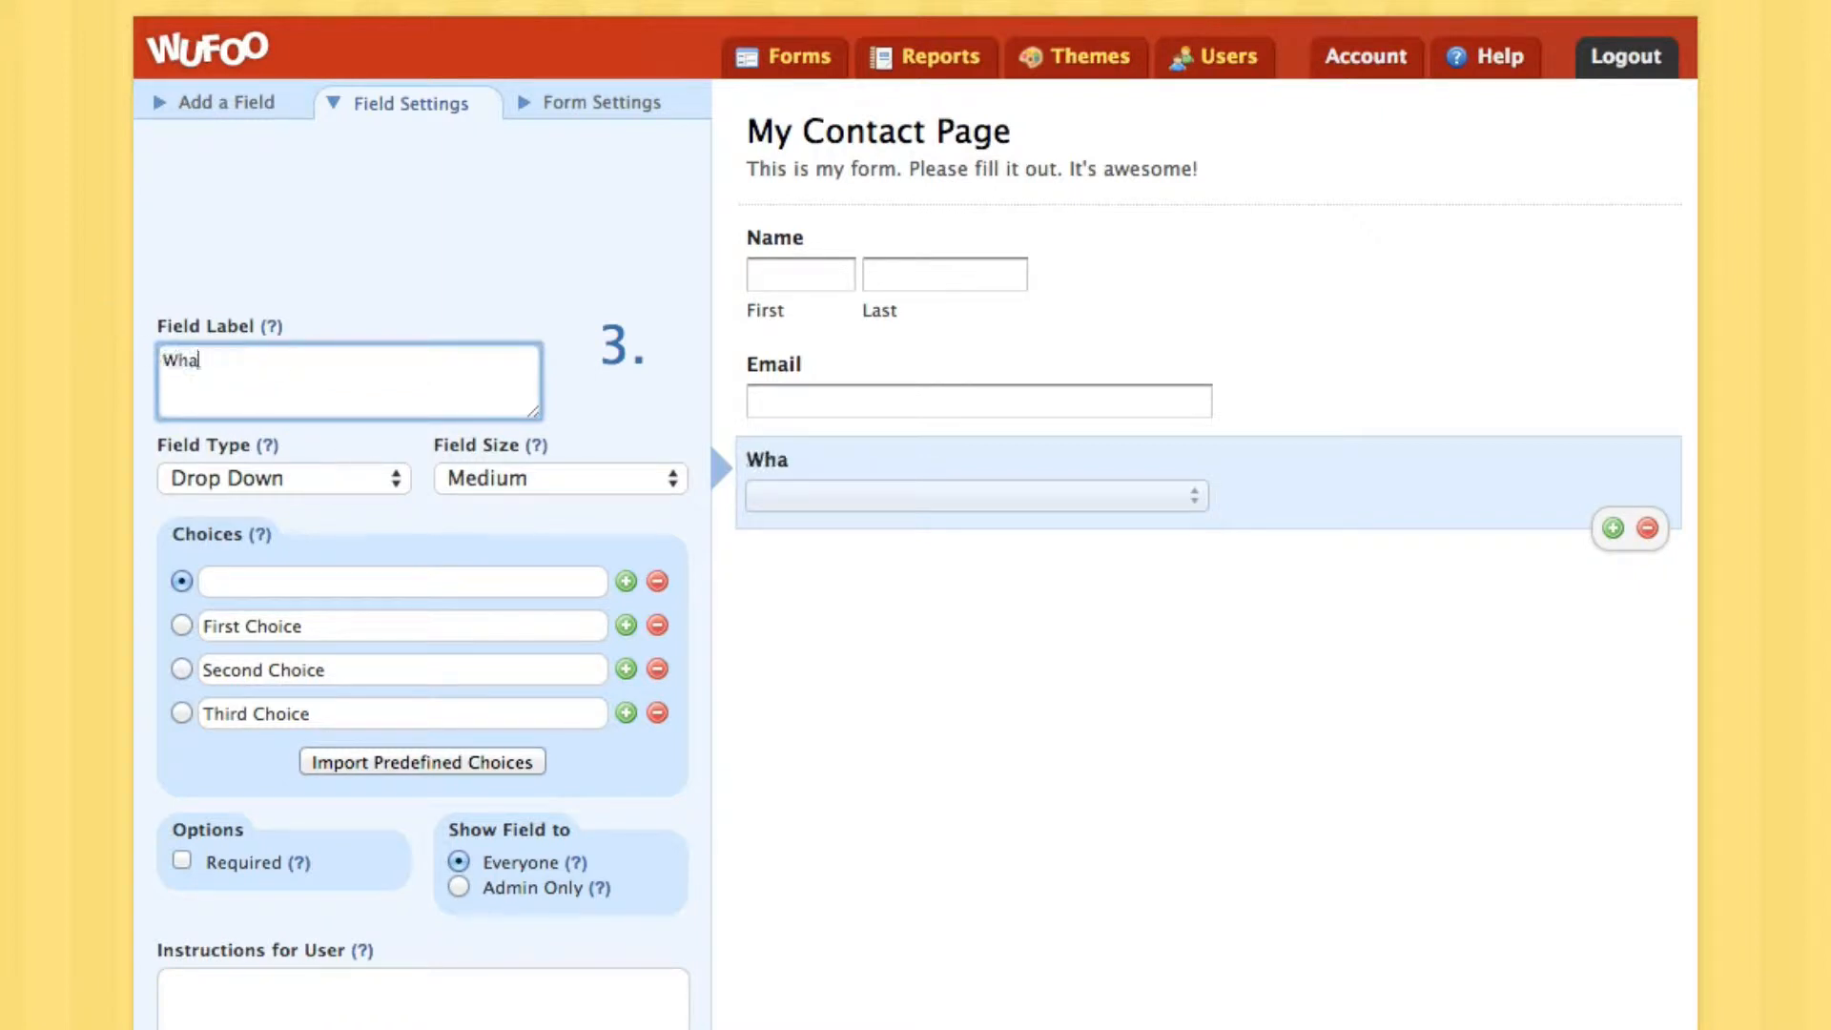
key("BackSpace")
key("BackSpace")
key("BackSpace")
key("BackSpace")
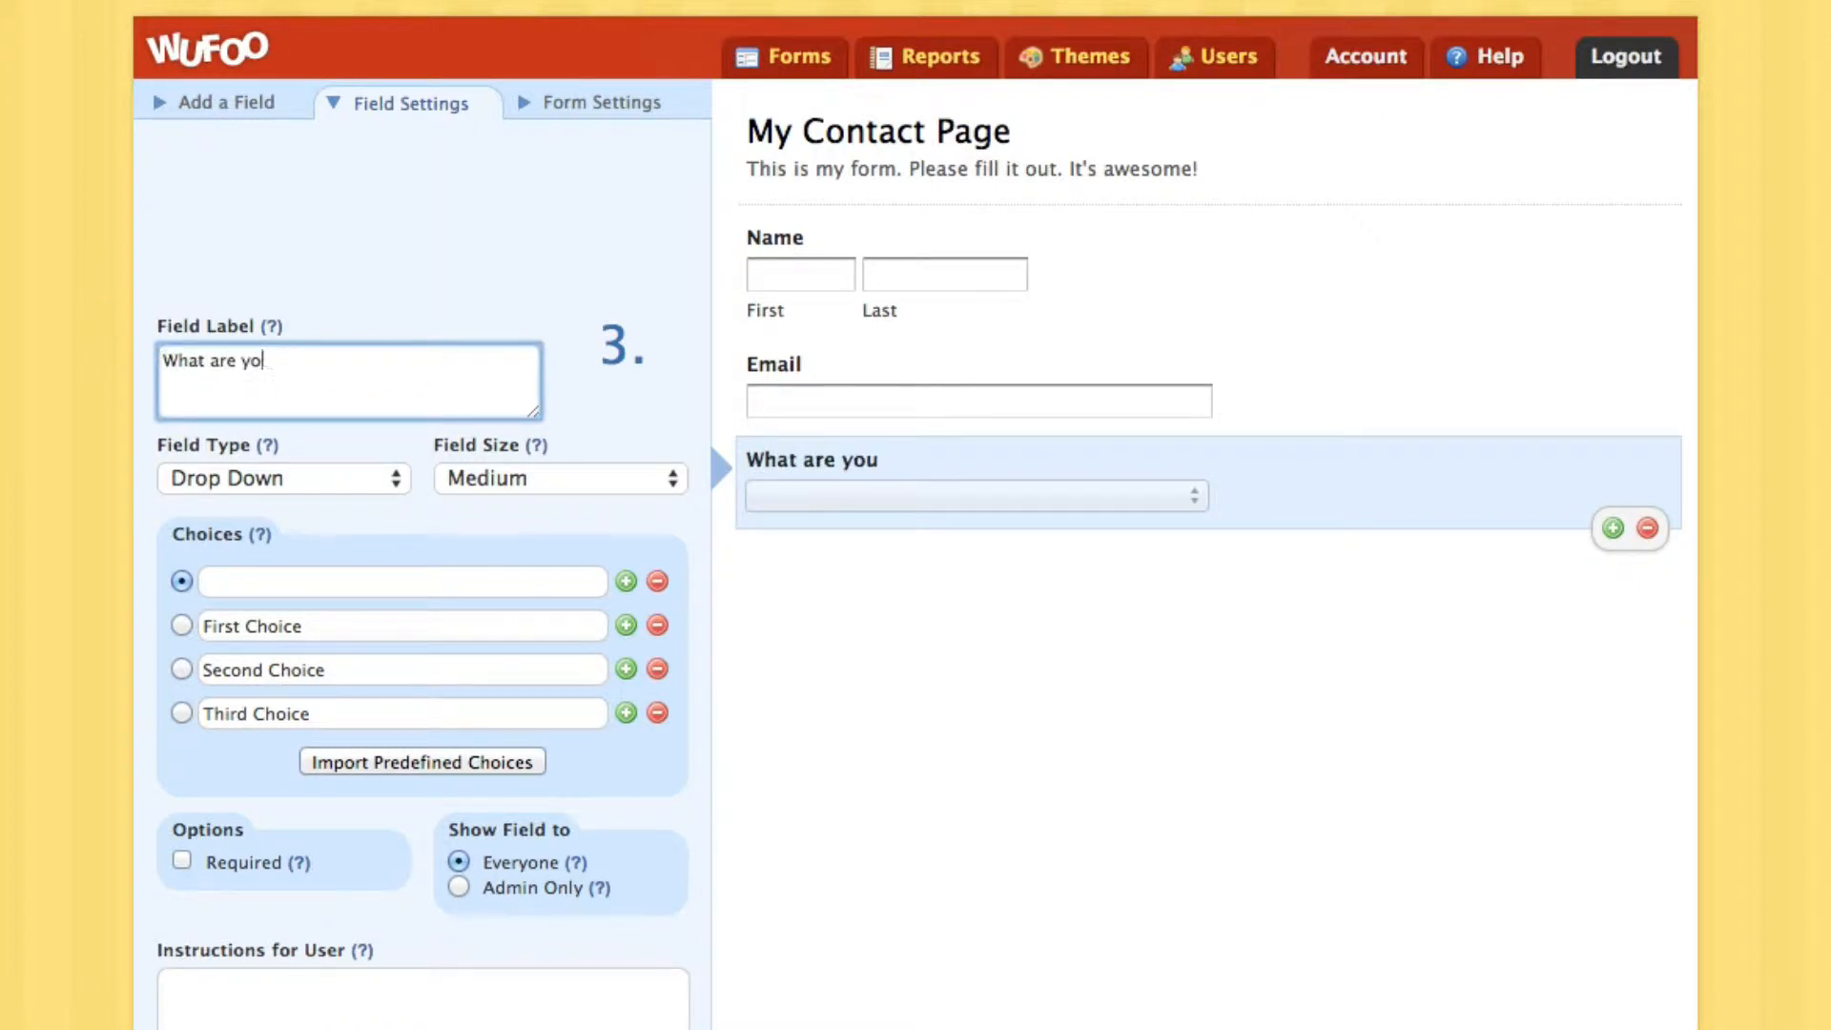
type("you contacting us ab")
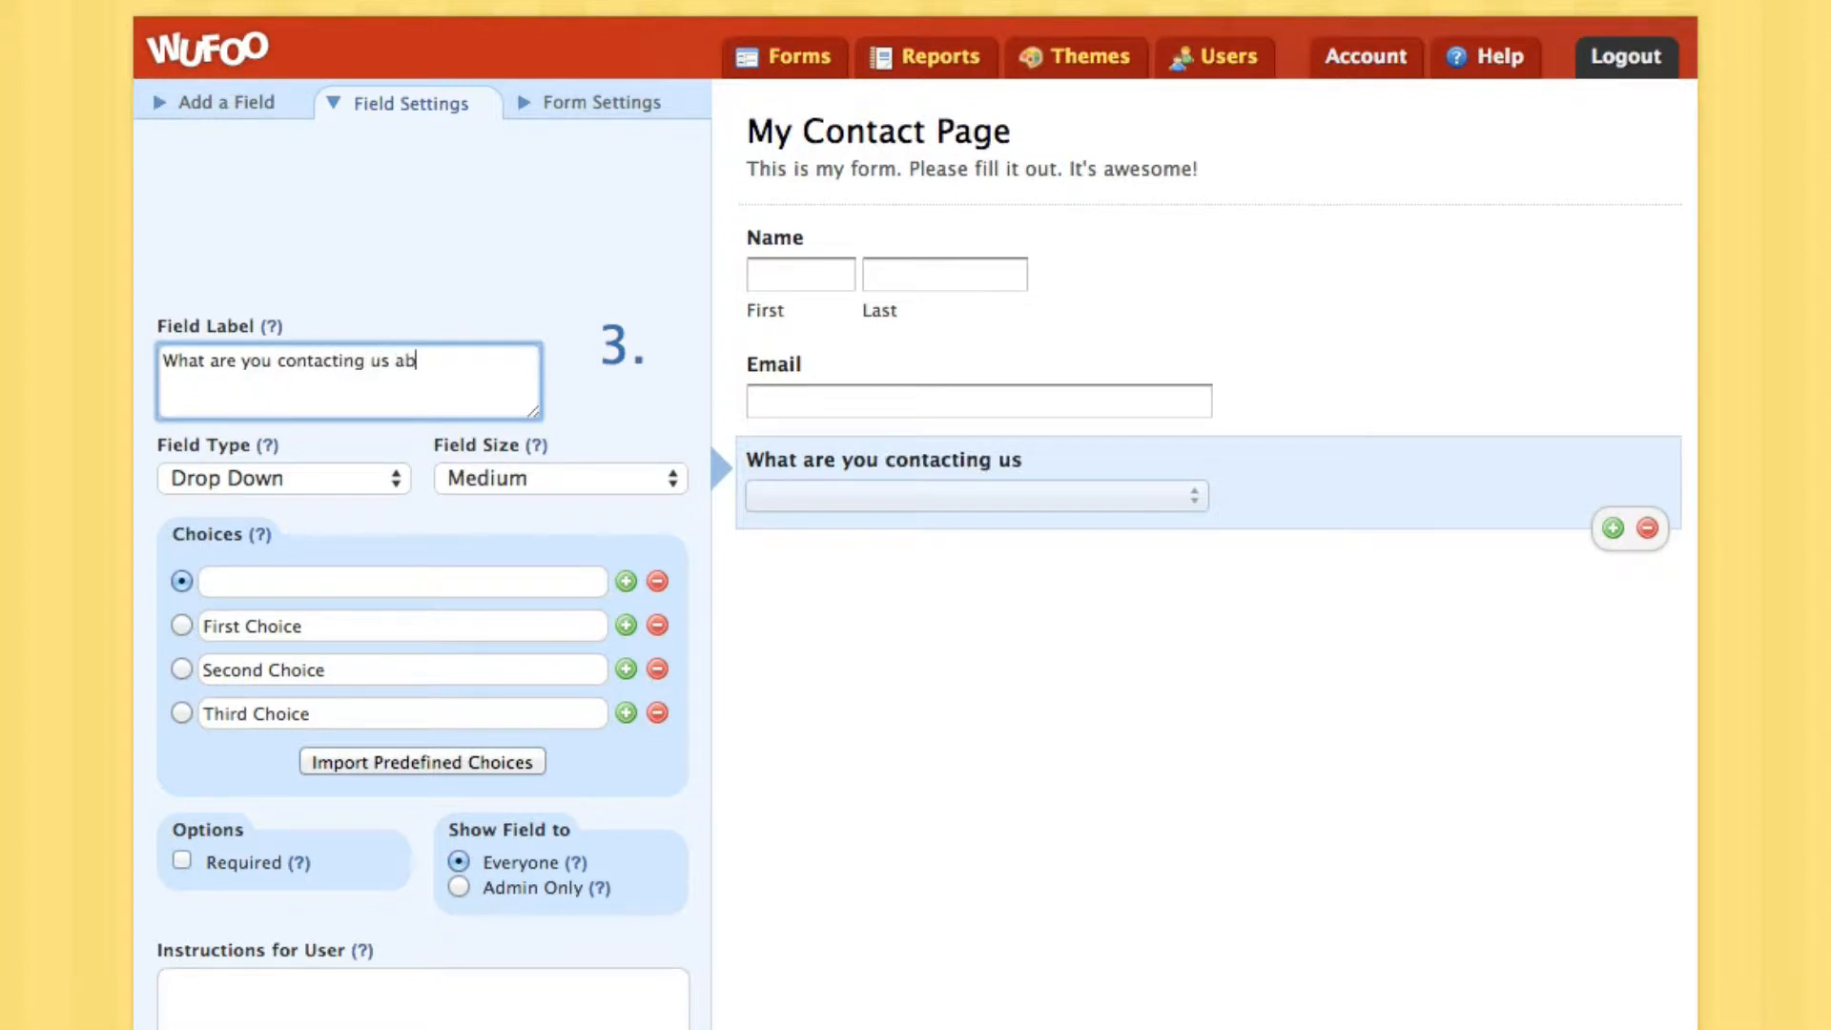
type("out?")
Set the choices to 'Just wanted to say hi!', 'Can I use your pictures and/or recipes?', and 'I have a question about one of your eBooks.'
left_click(321, 629)
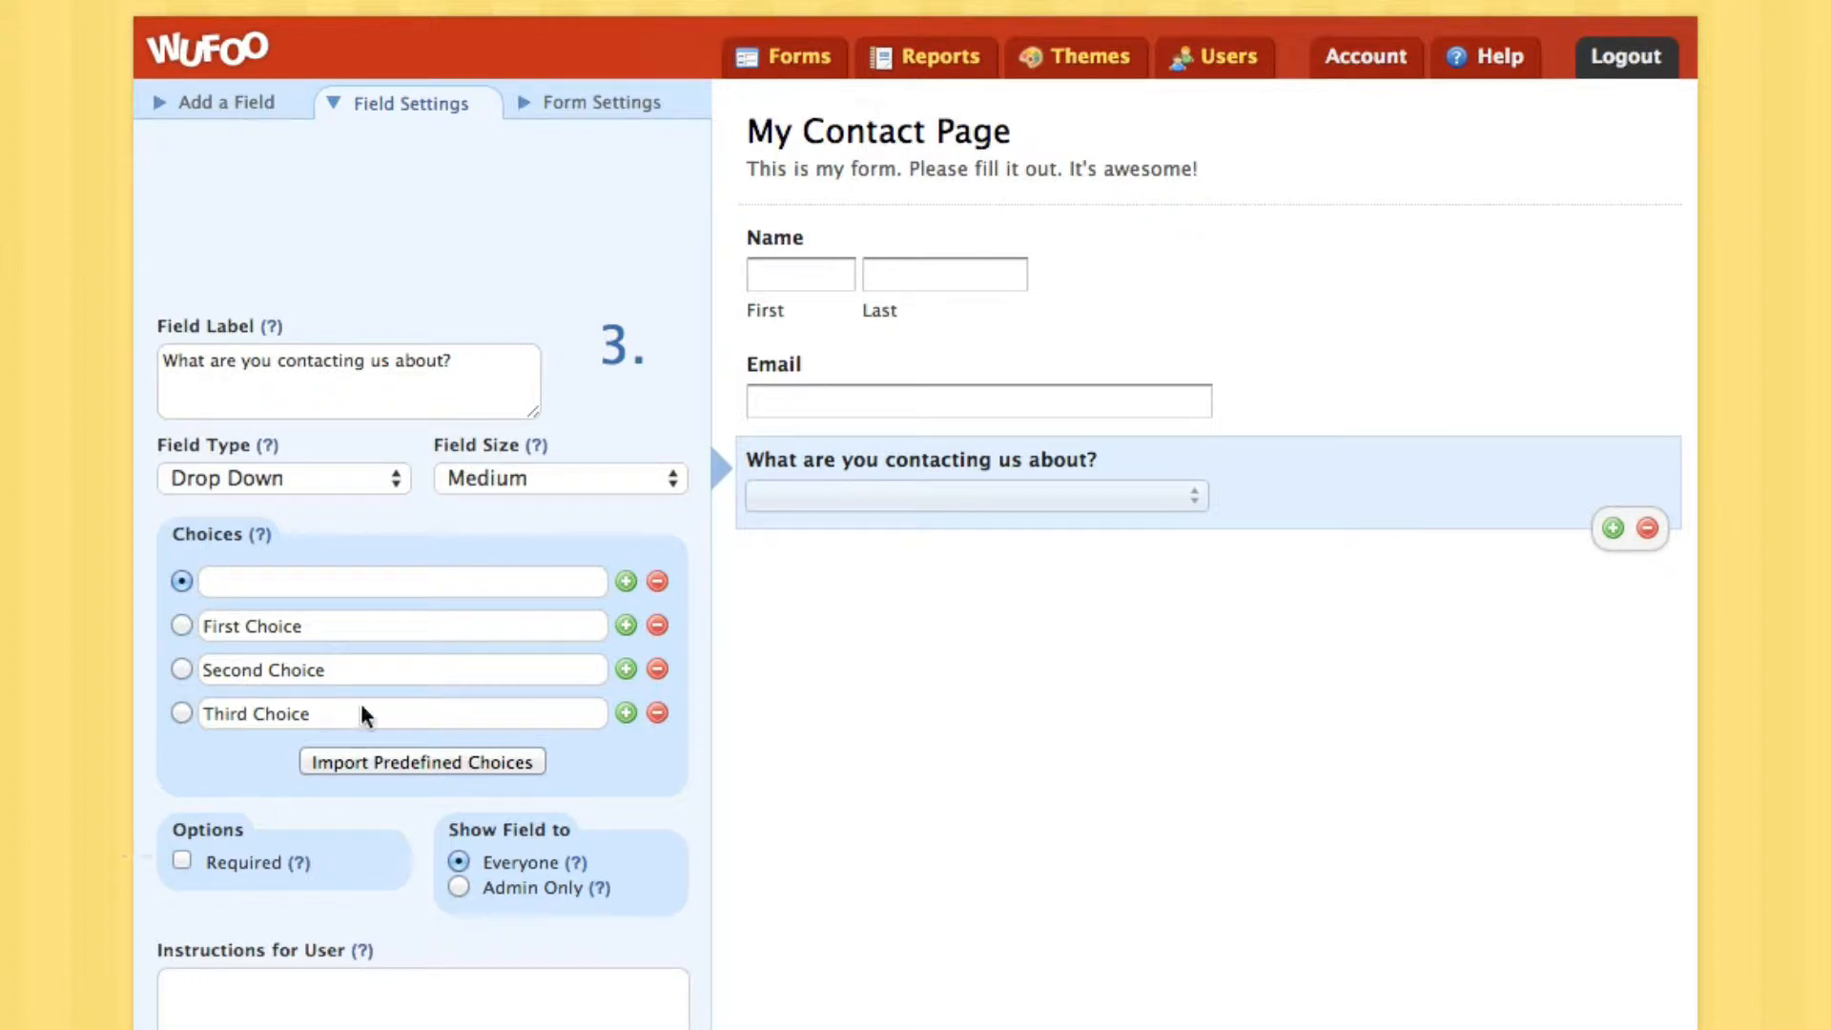
left_click(327, 625)
left_click_drag(344, 625, 49, 608)
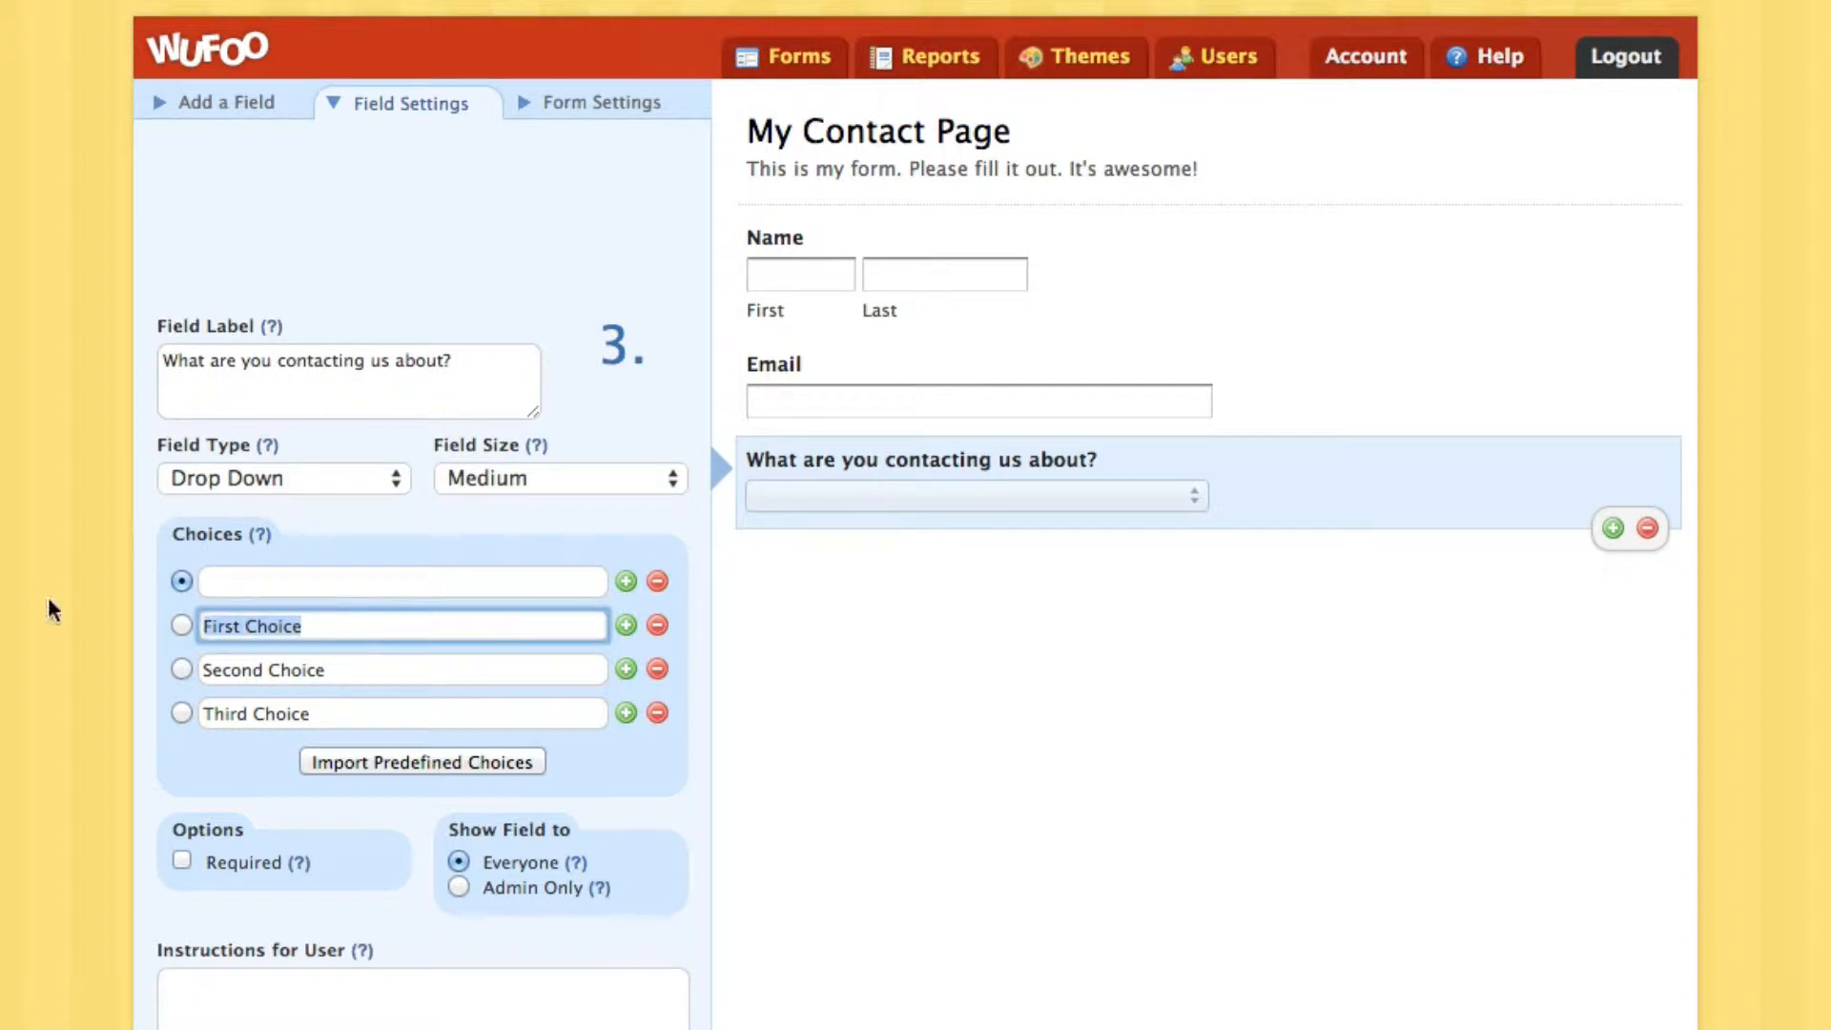
type("Just wanted to say hi!")
key("Tab")
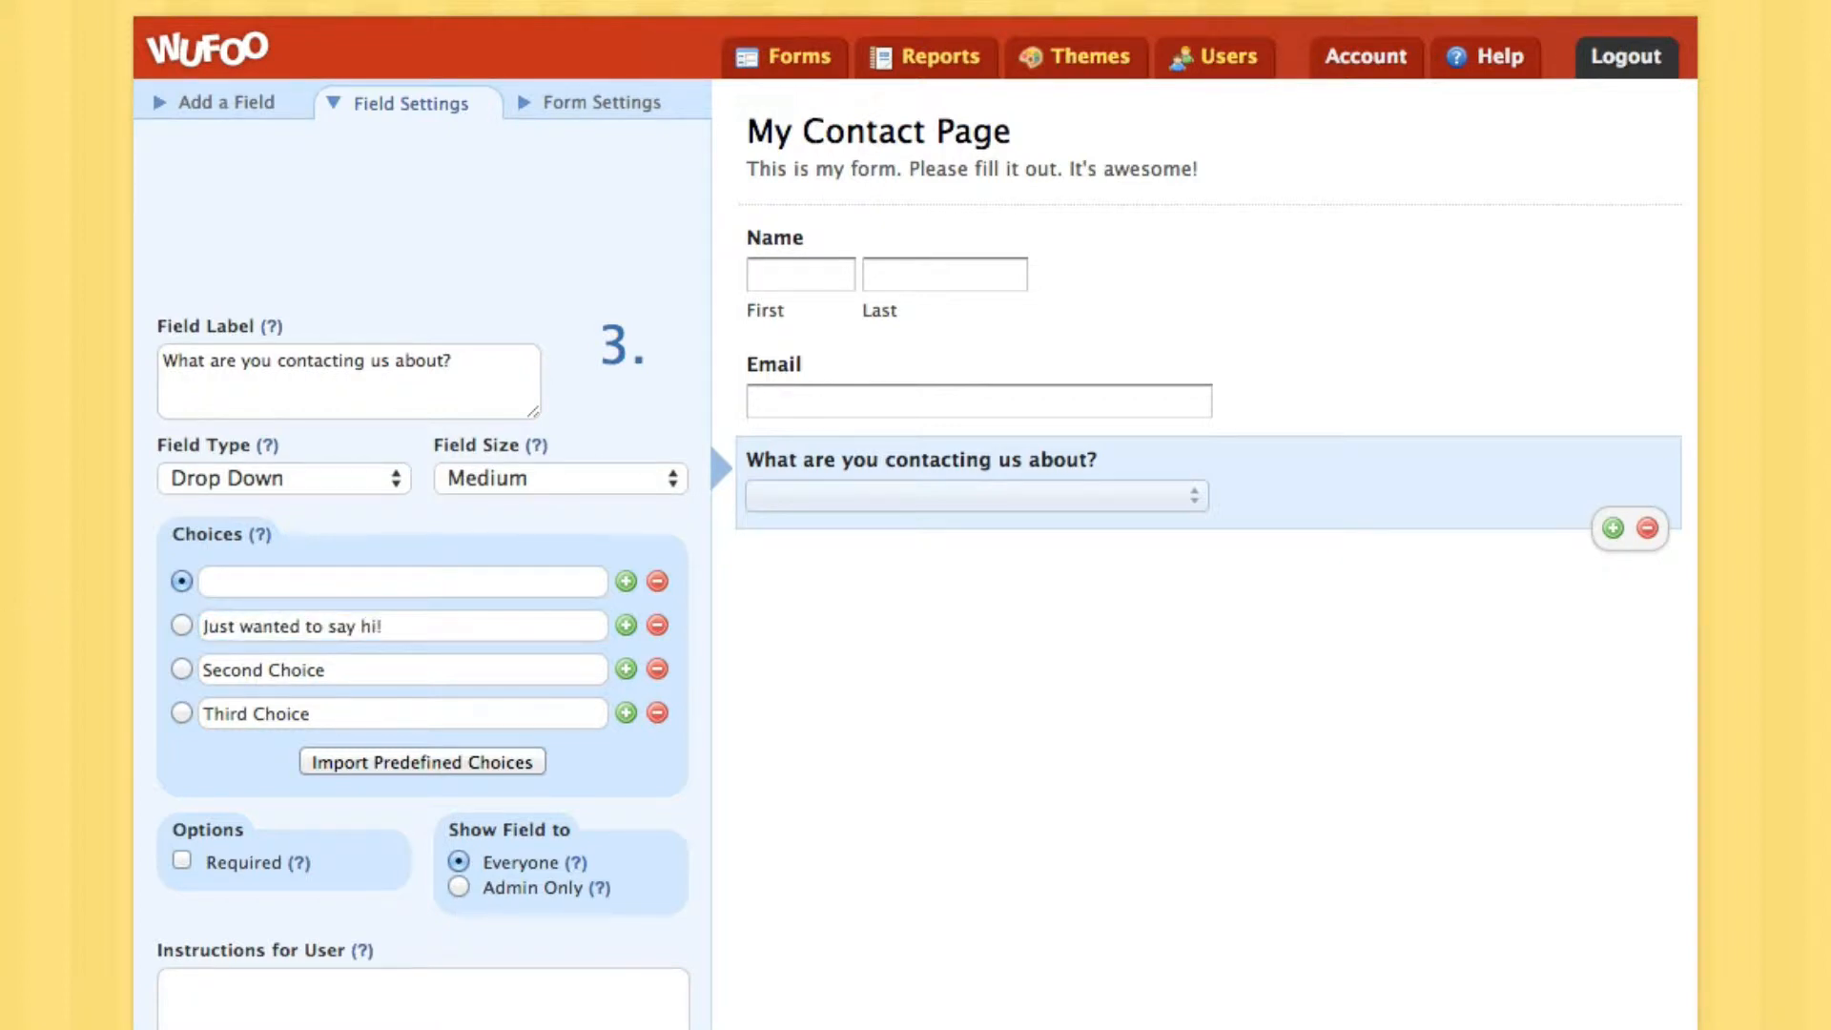
left_click(326, 670)
type("Can I use your pictures and/or recipes?")
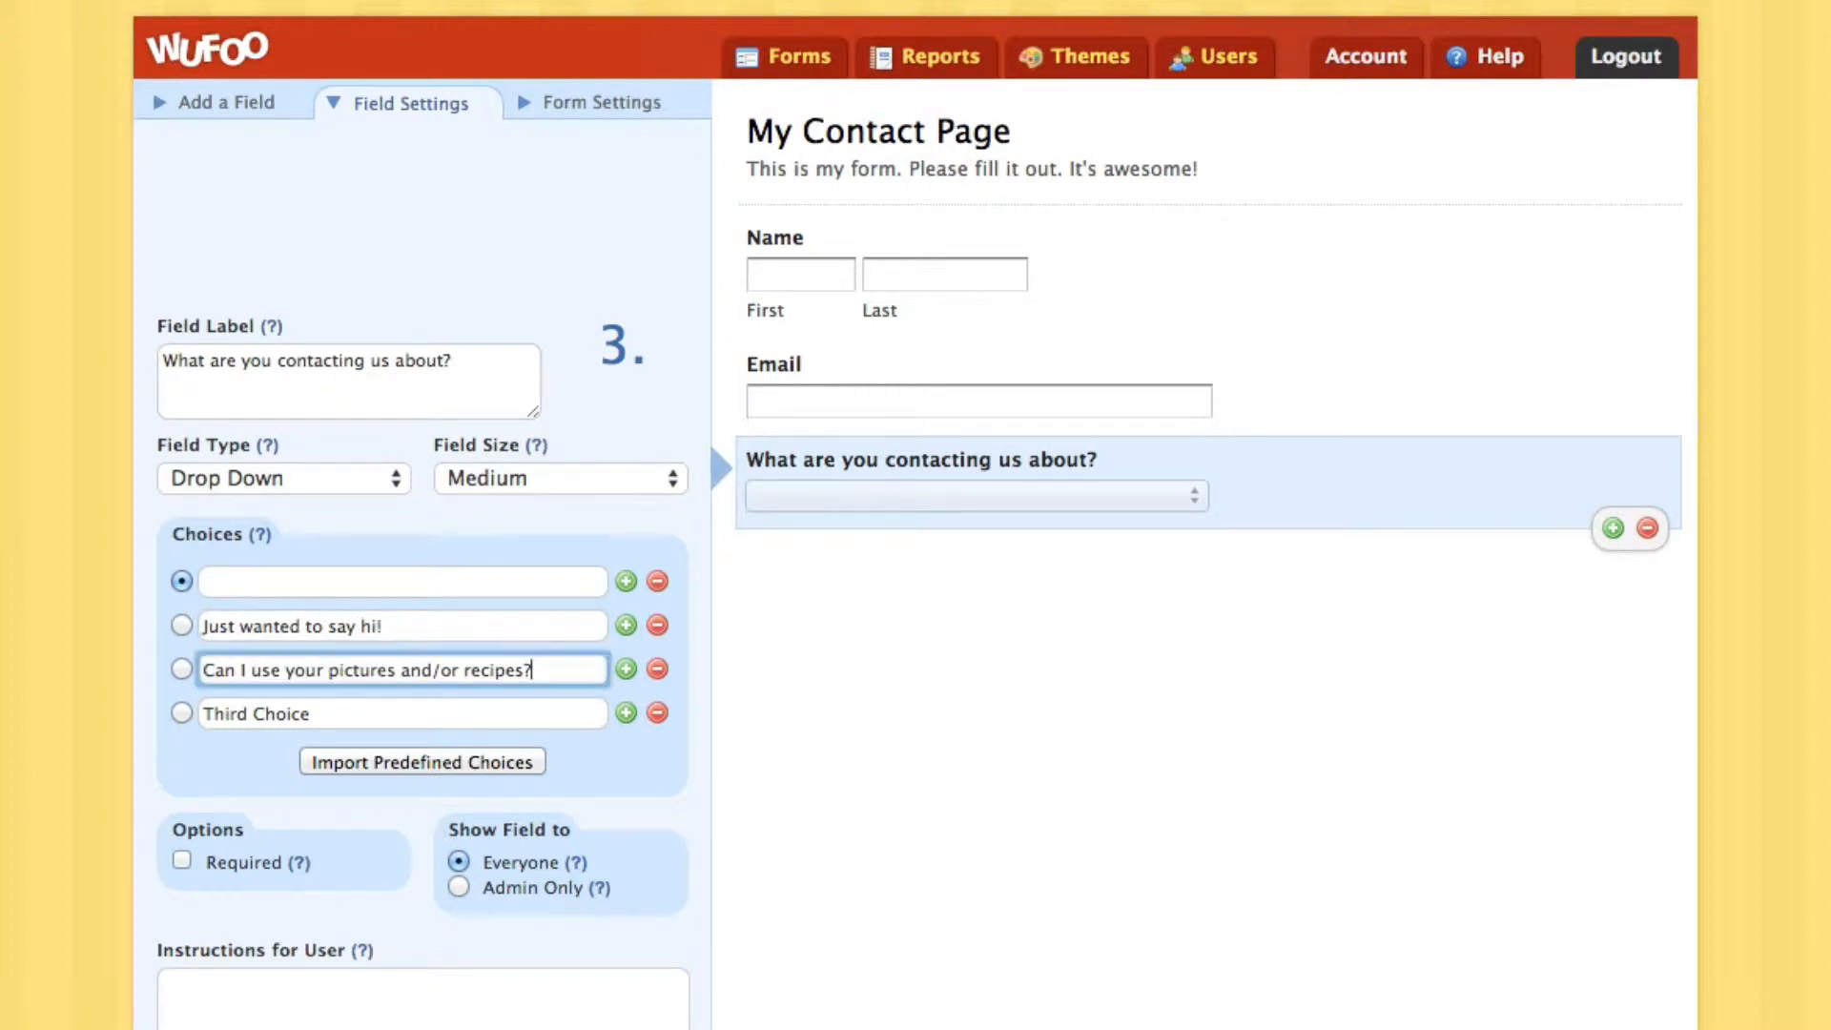
key("Tab")
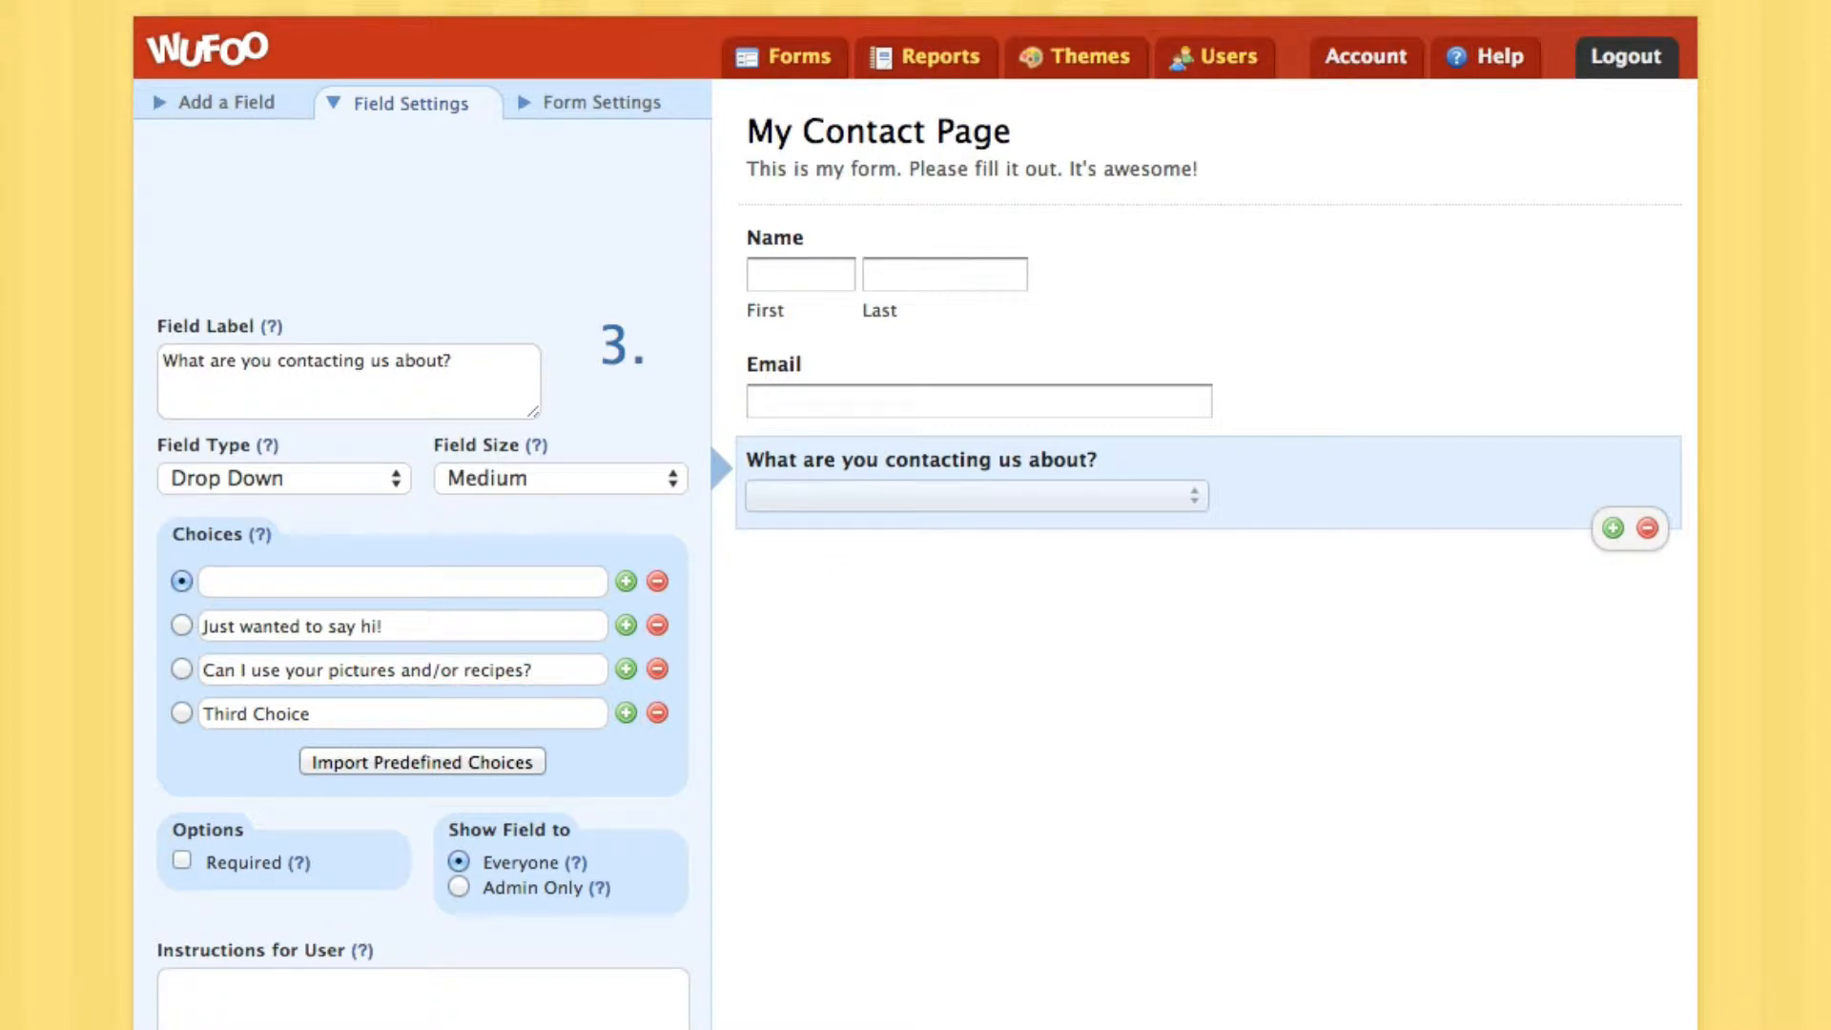
left_click(261, 713)
type("I have a question about one of your eBooks.")
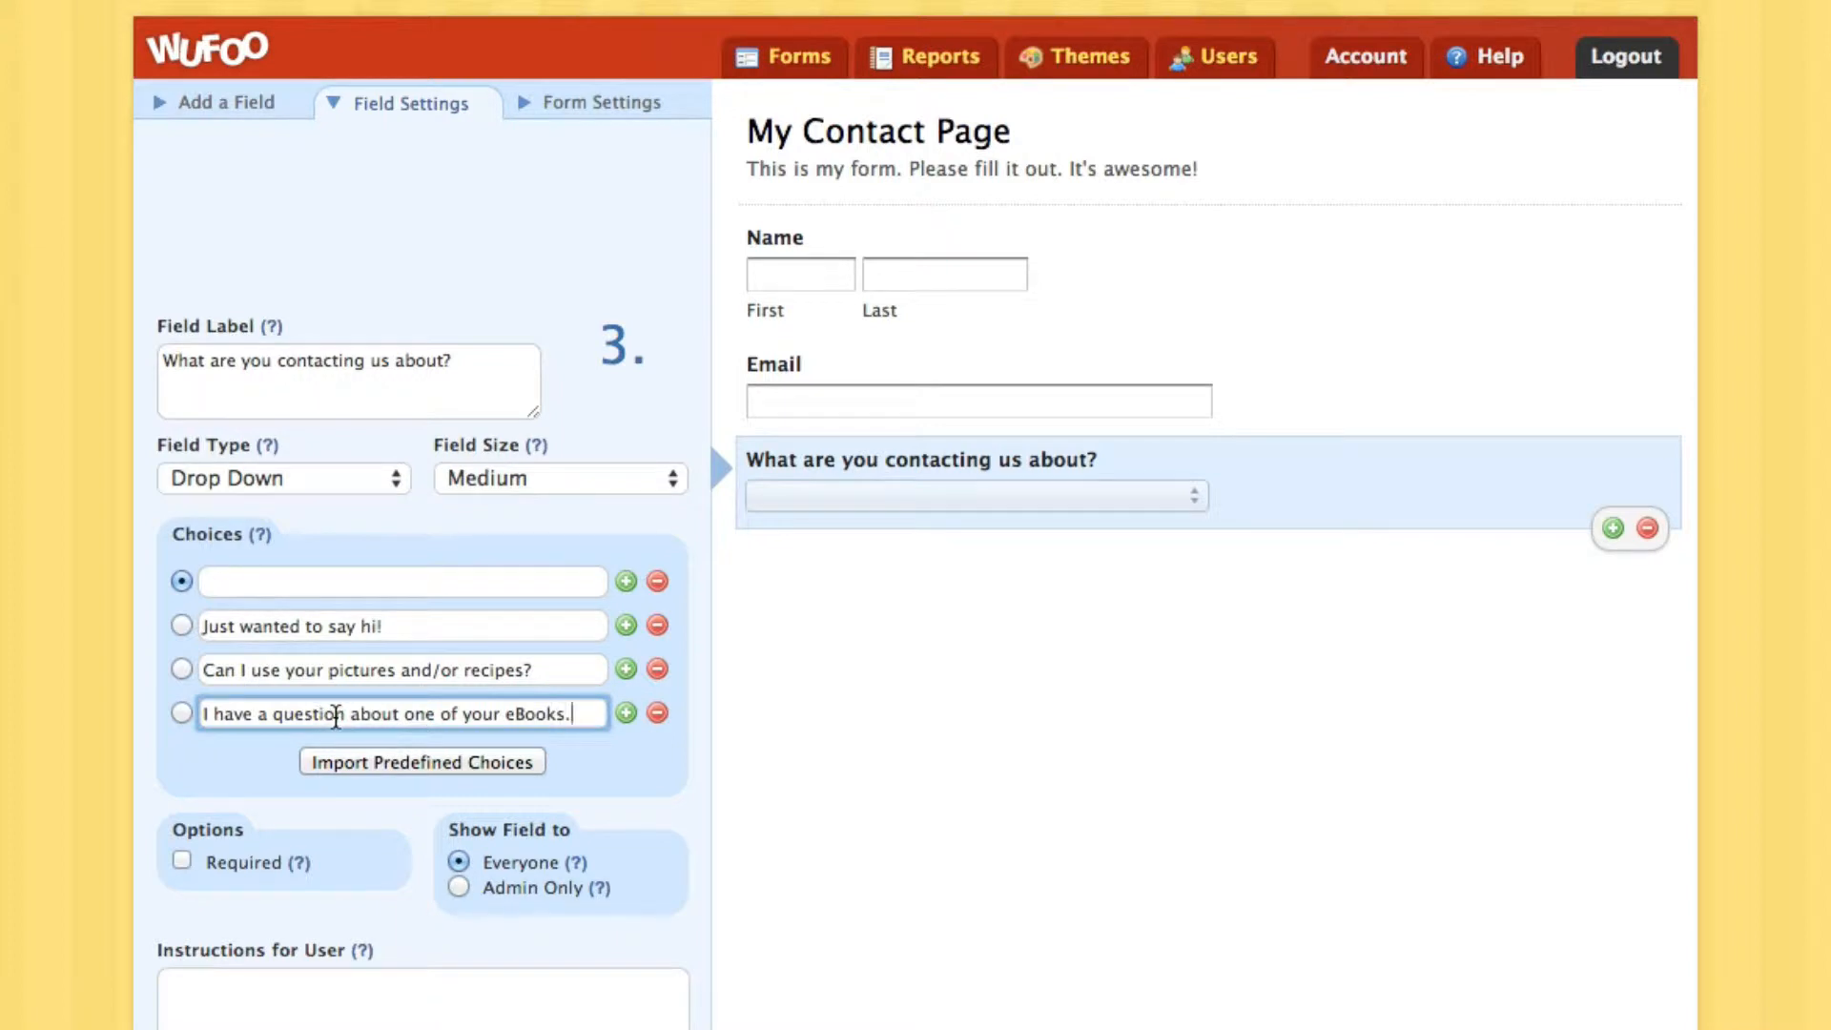
Make the contact-reason question, the Email field and the Name field required
left_click(181, 860)
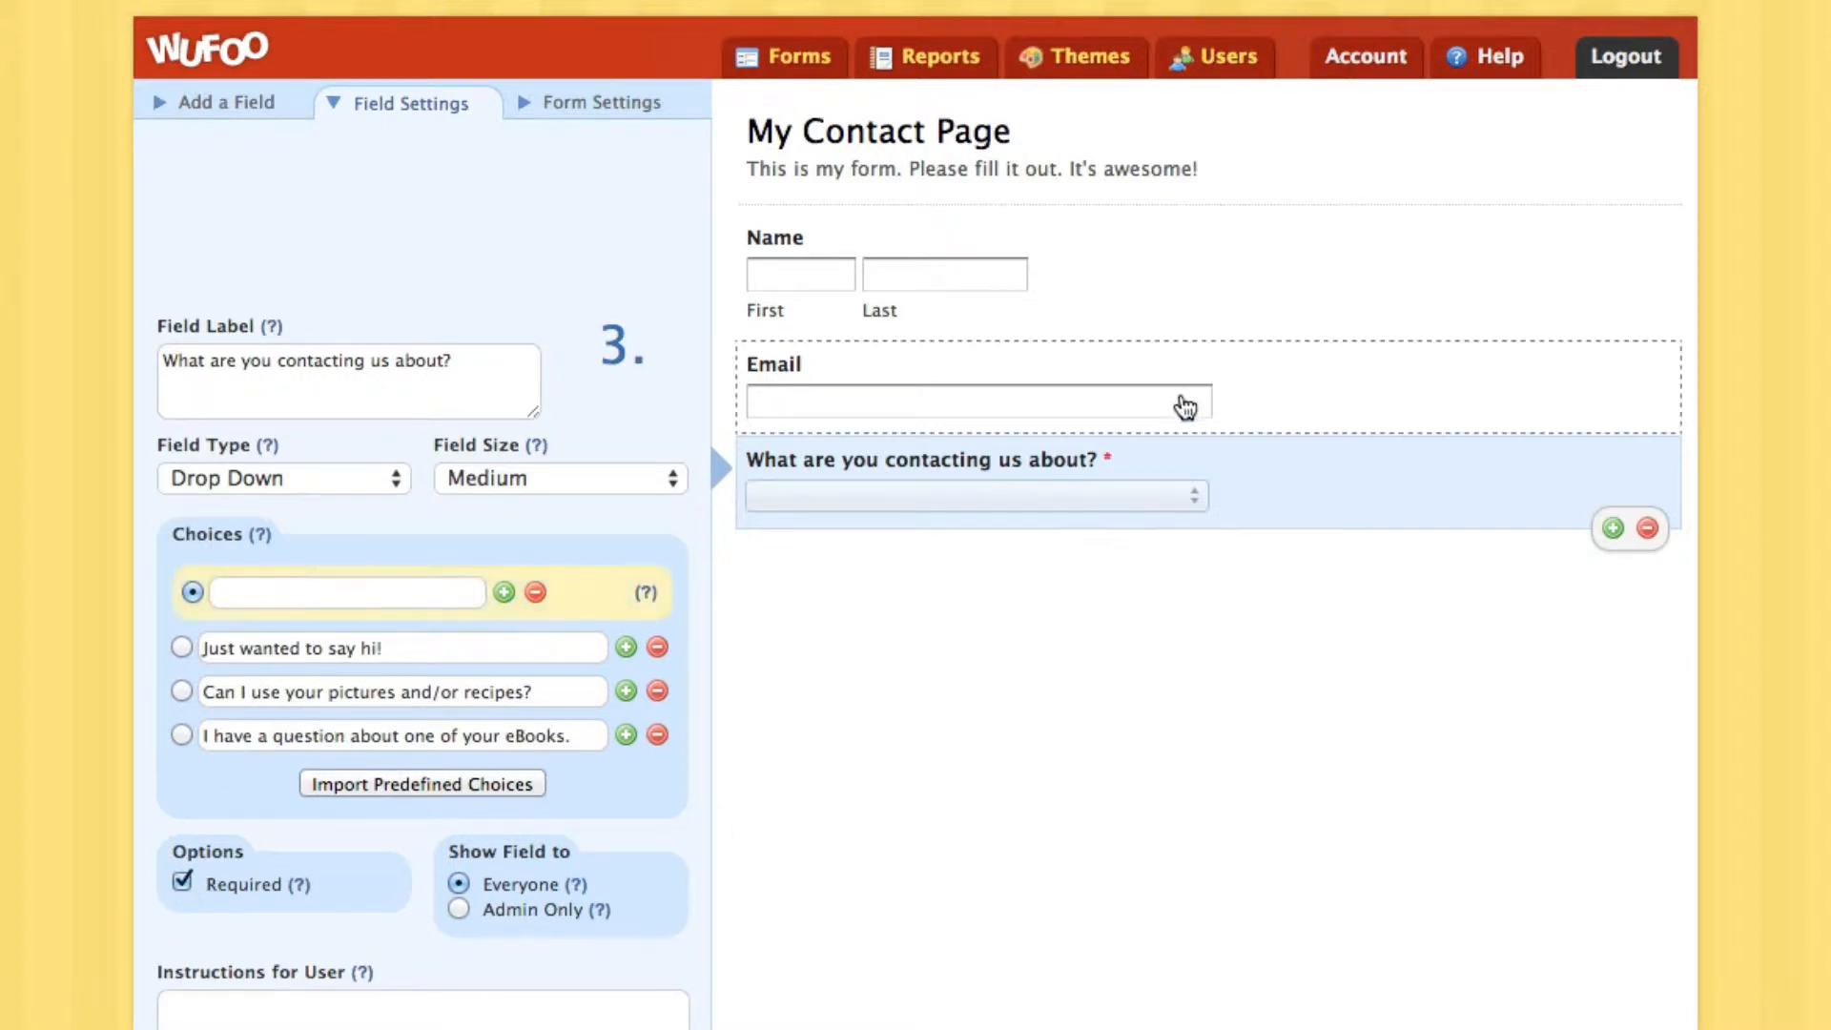
left_click(957, 412)
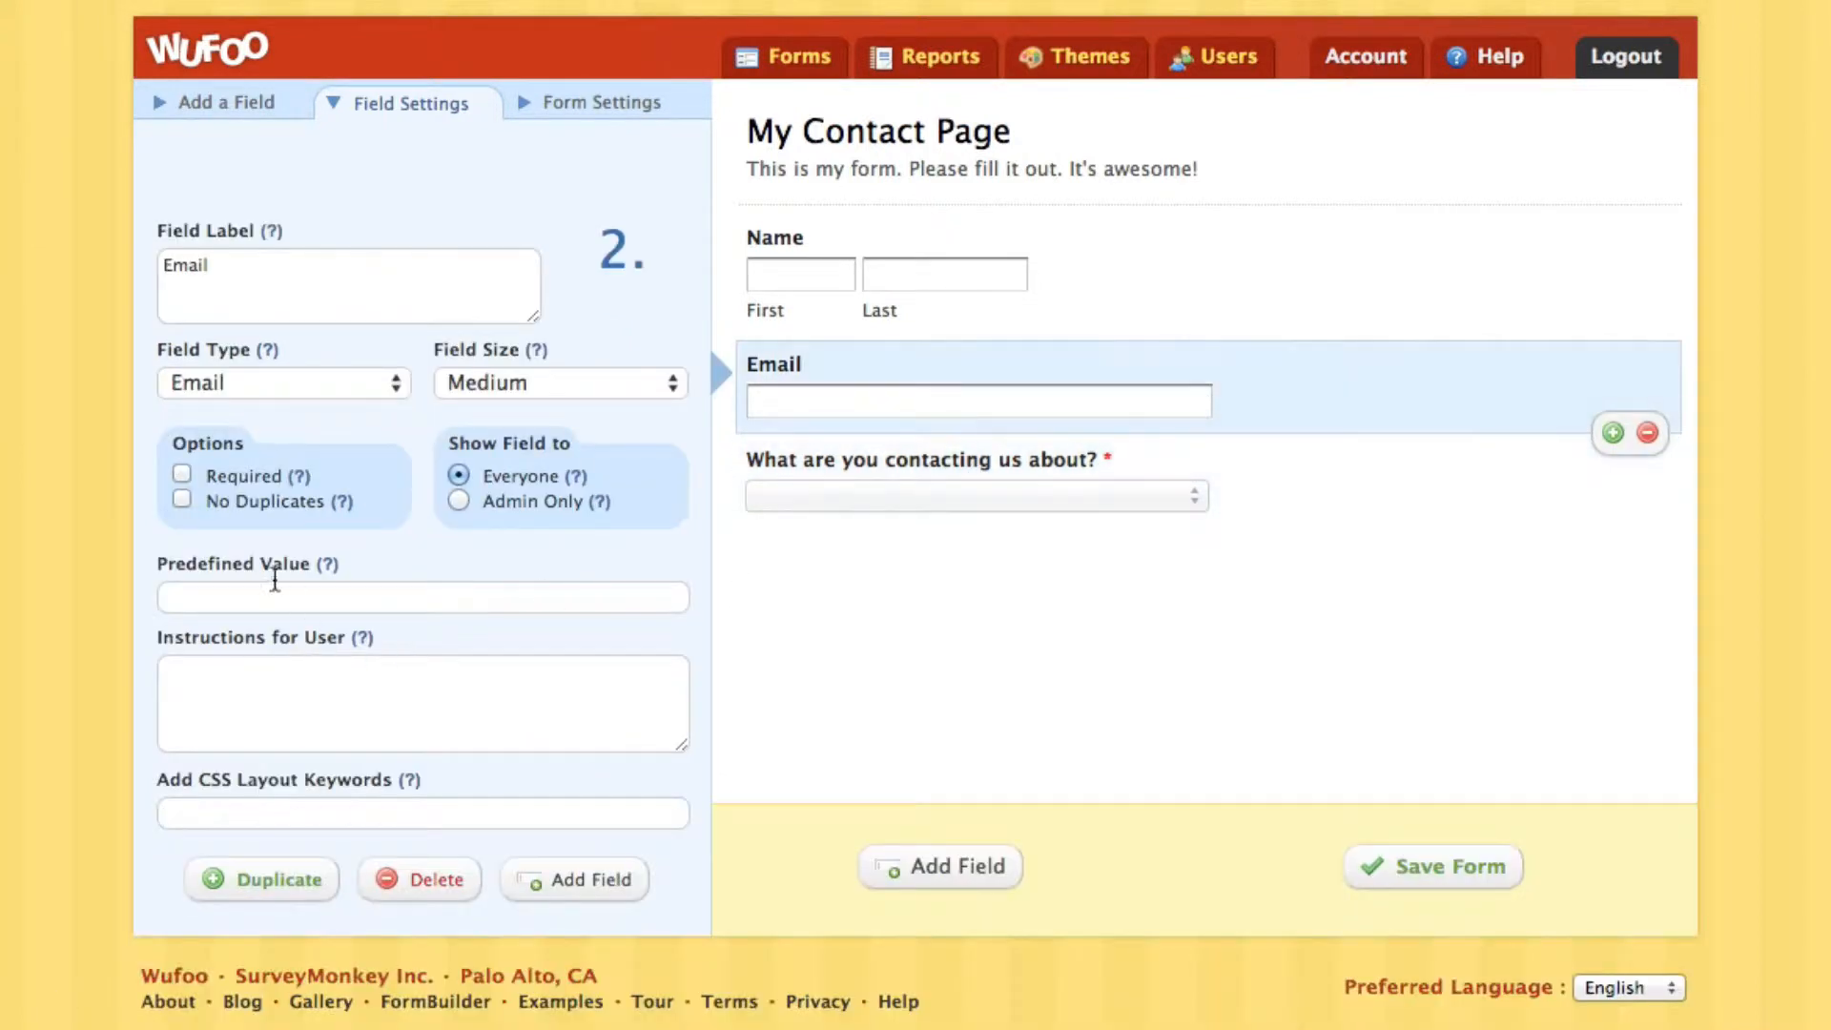
left_click(233, 479)
left_click(867, 281)
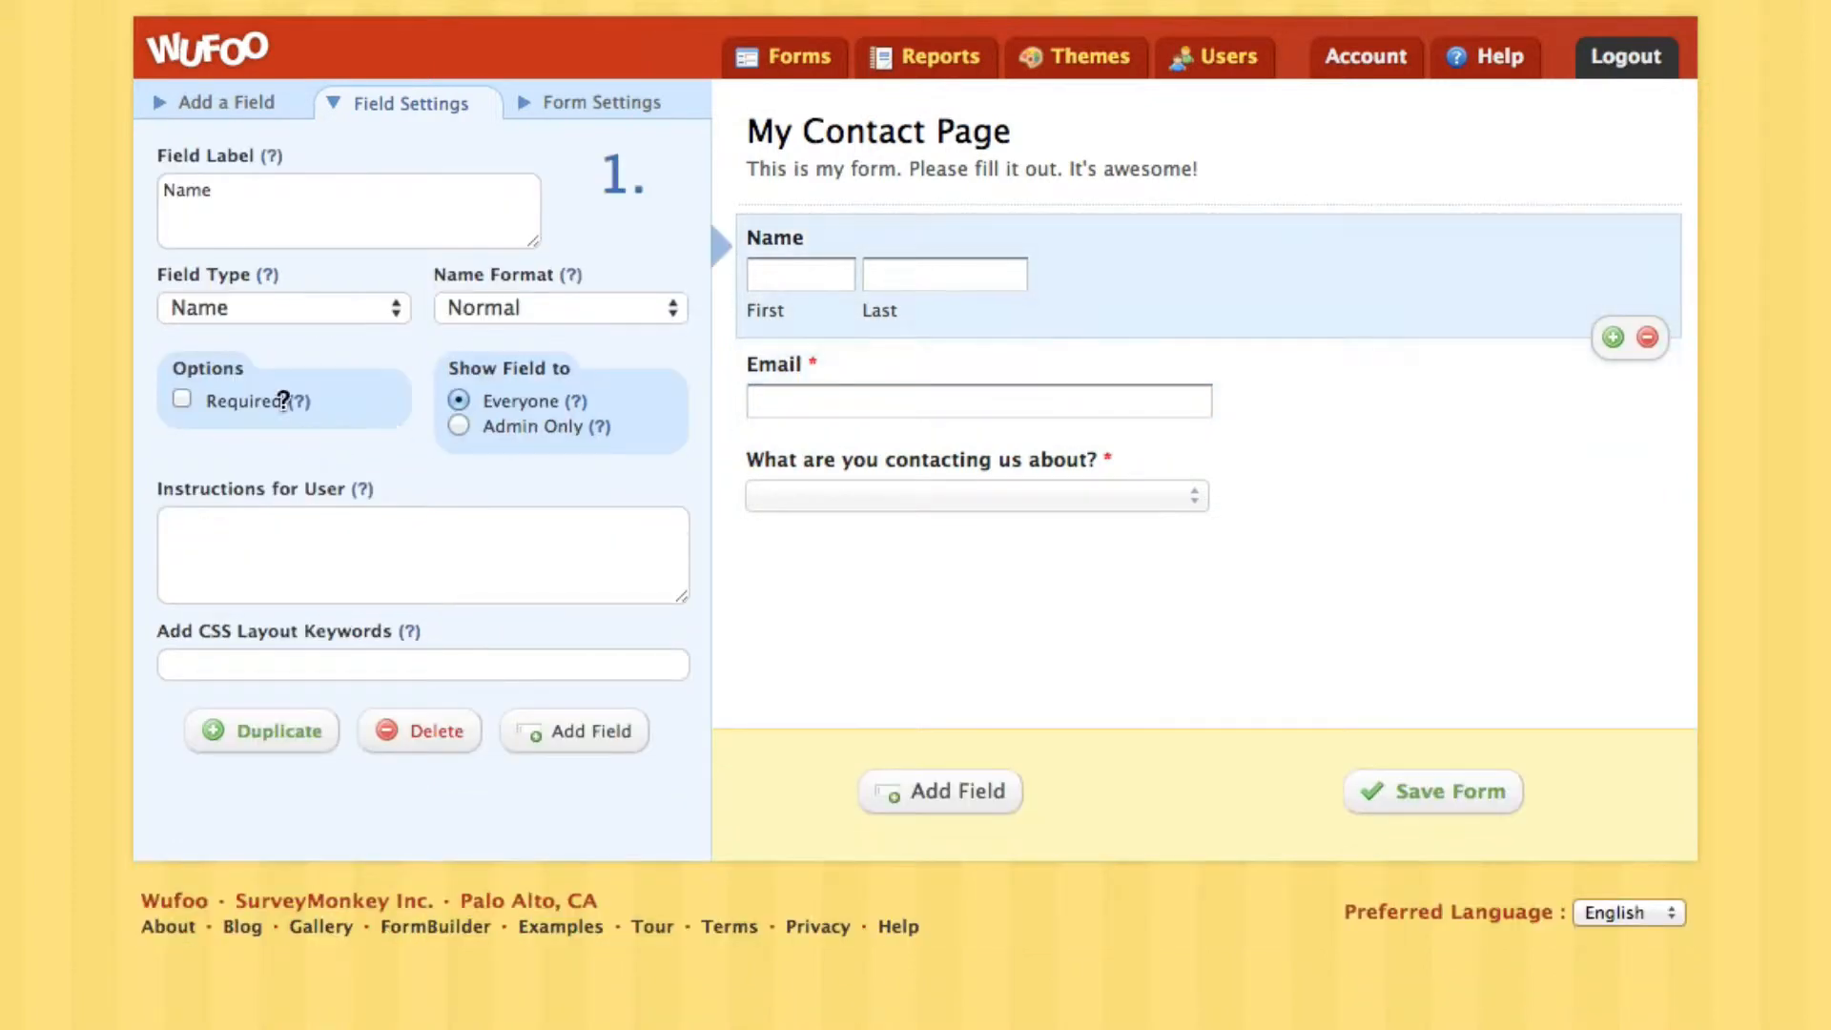
left_click(253, 403)
left_click(876, 469)
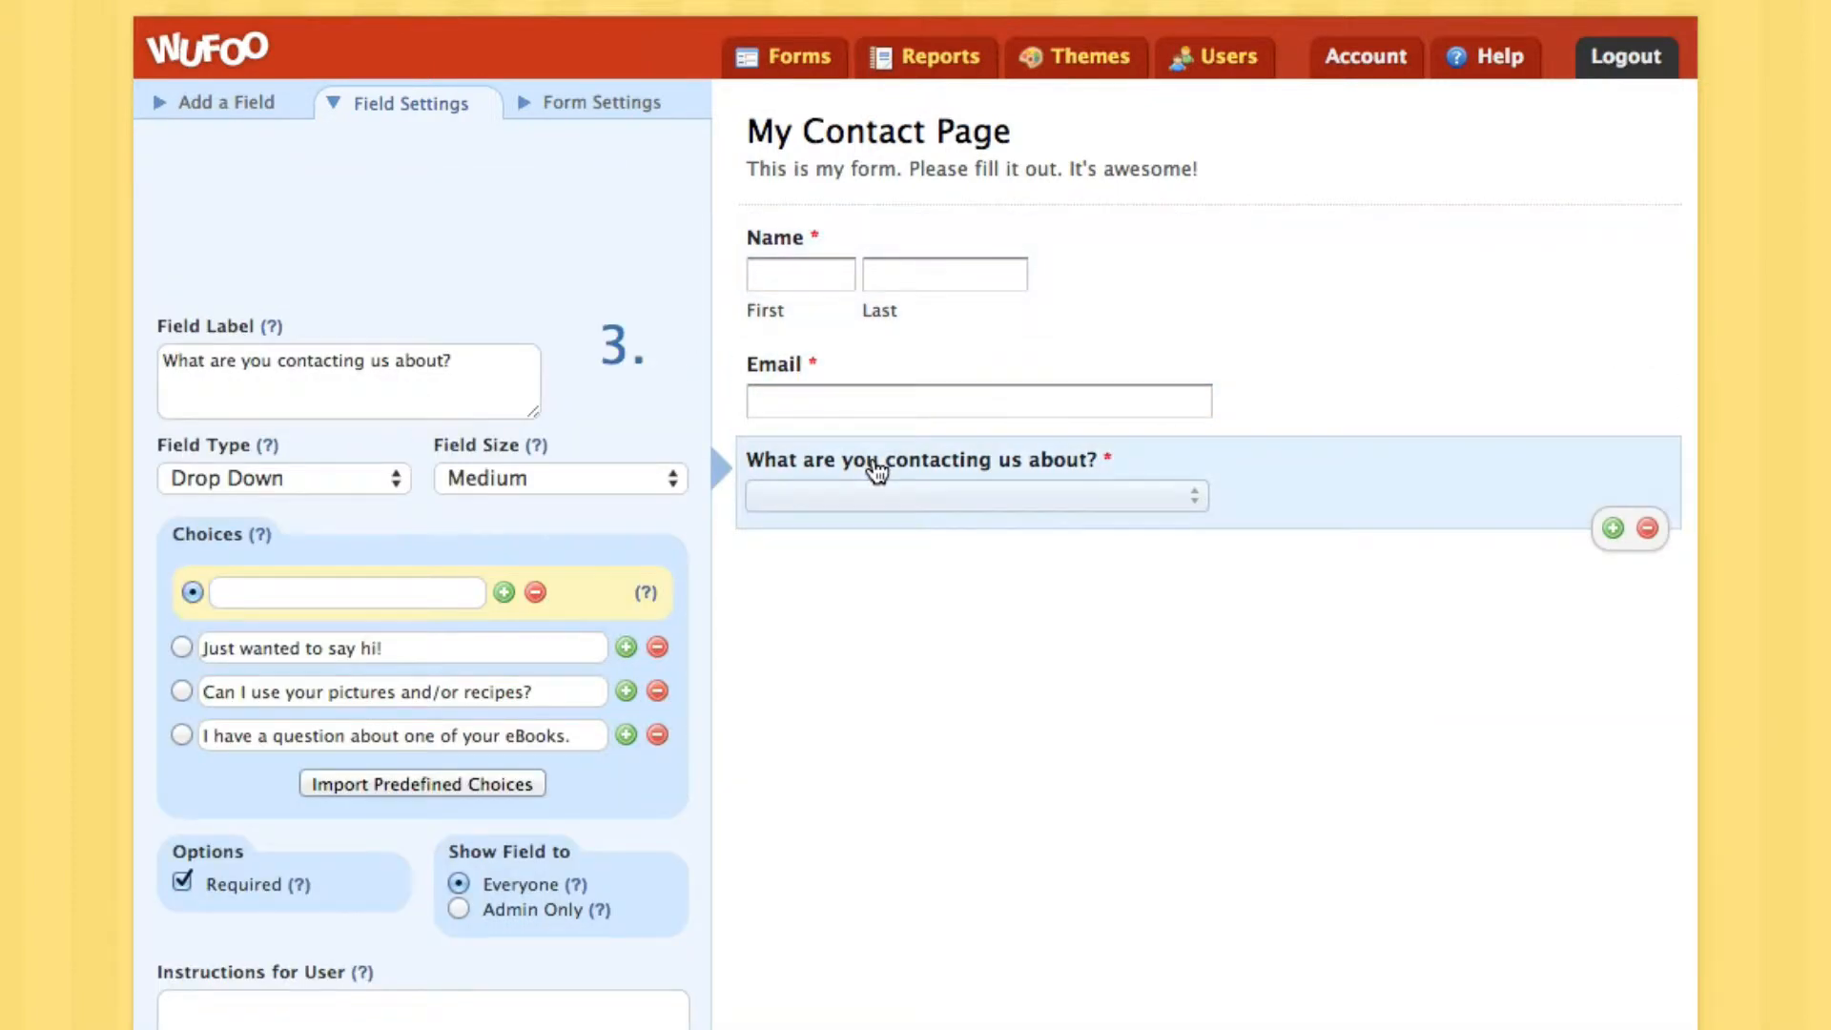
Add a section break labelled 'Just wanted to say hi!' below the dropdown
left_click(234, 104)
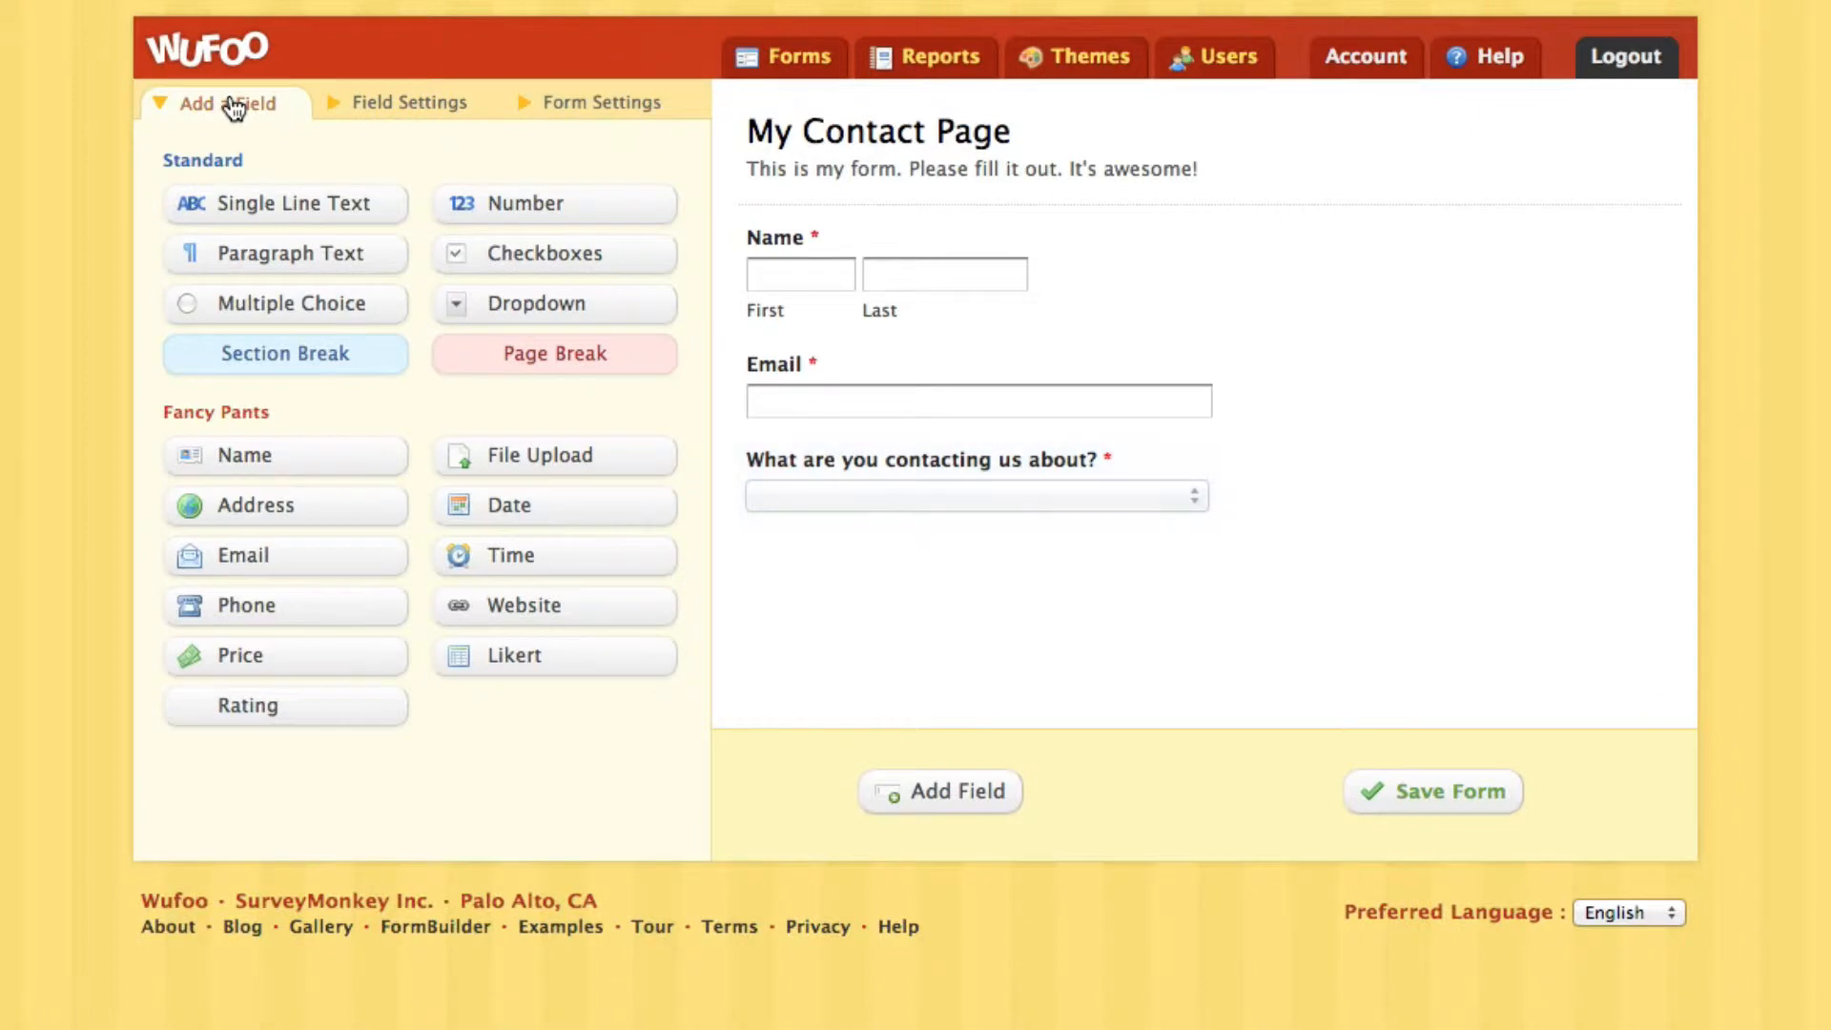
left_click(325, 361)
left_click(934, 603)
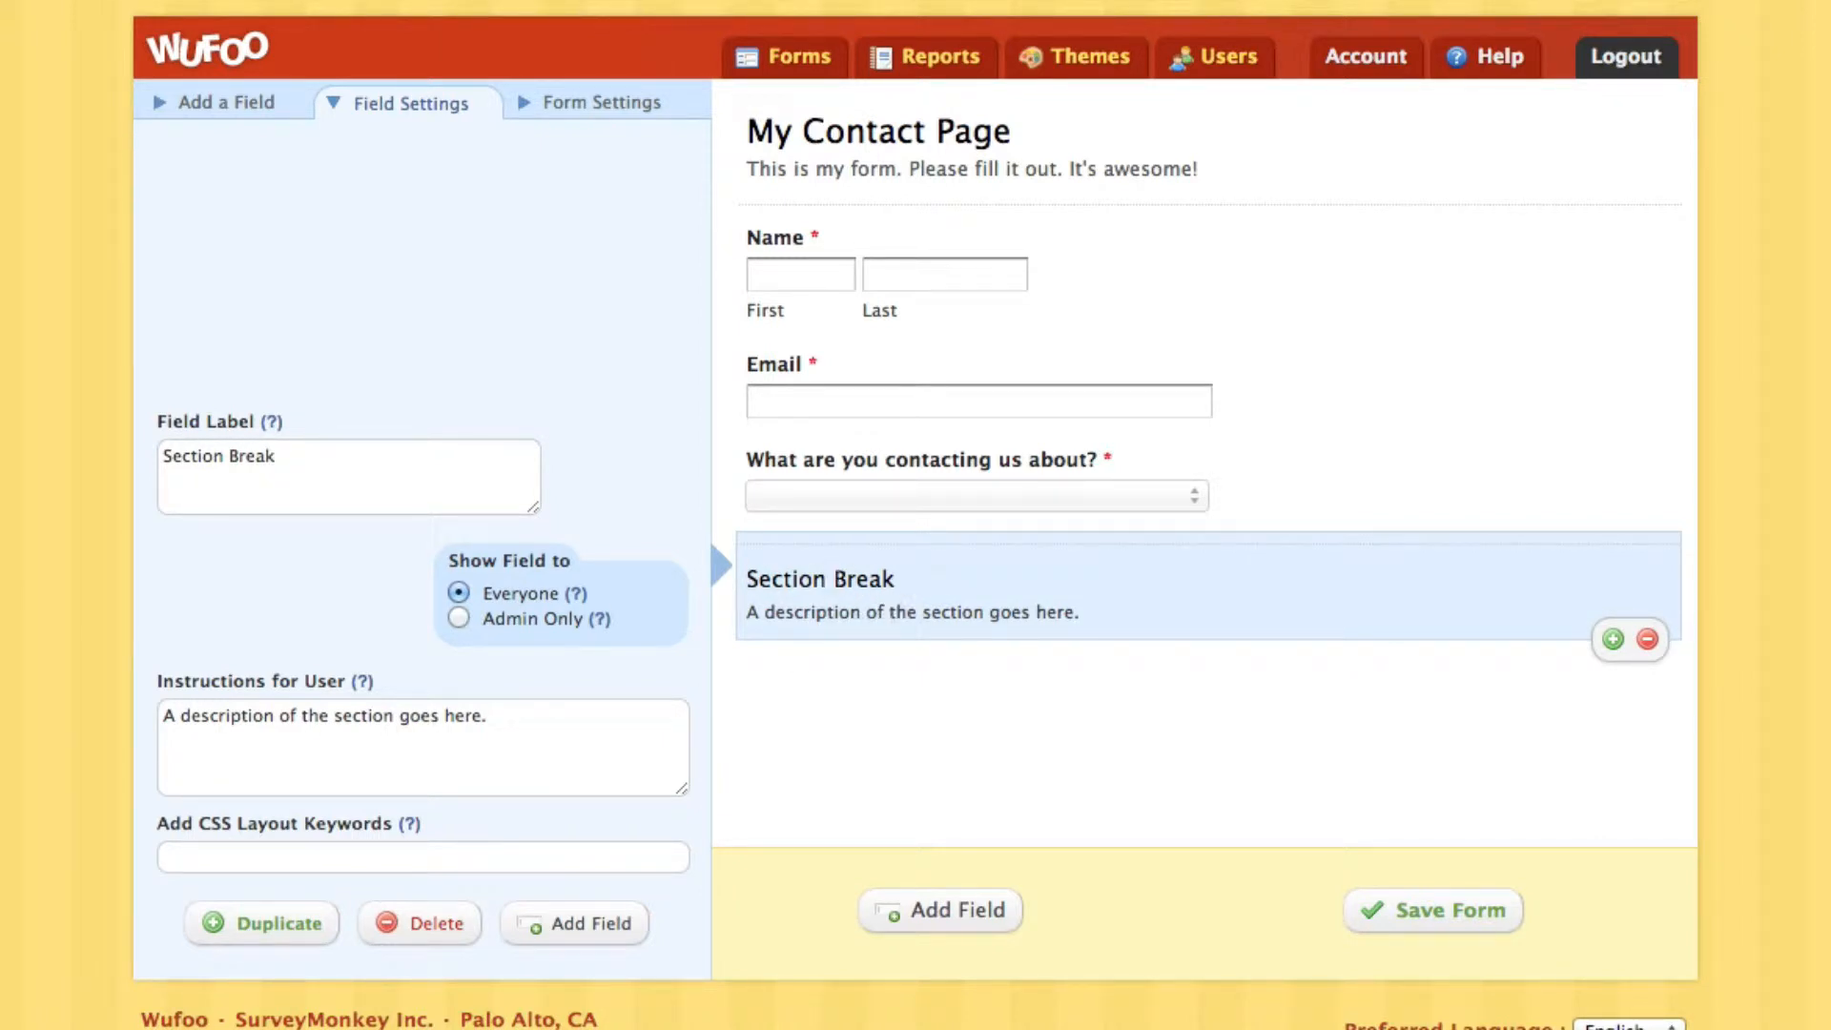
left_click_drag(345, 456, 162, 426)
type("Just wanted to say hi!")
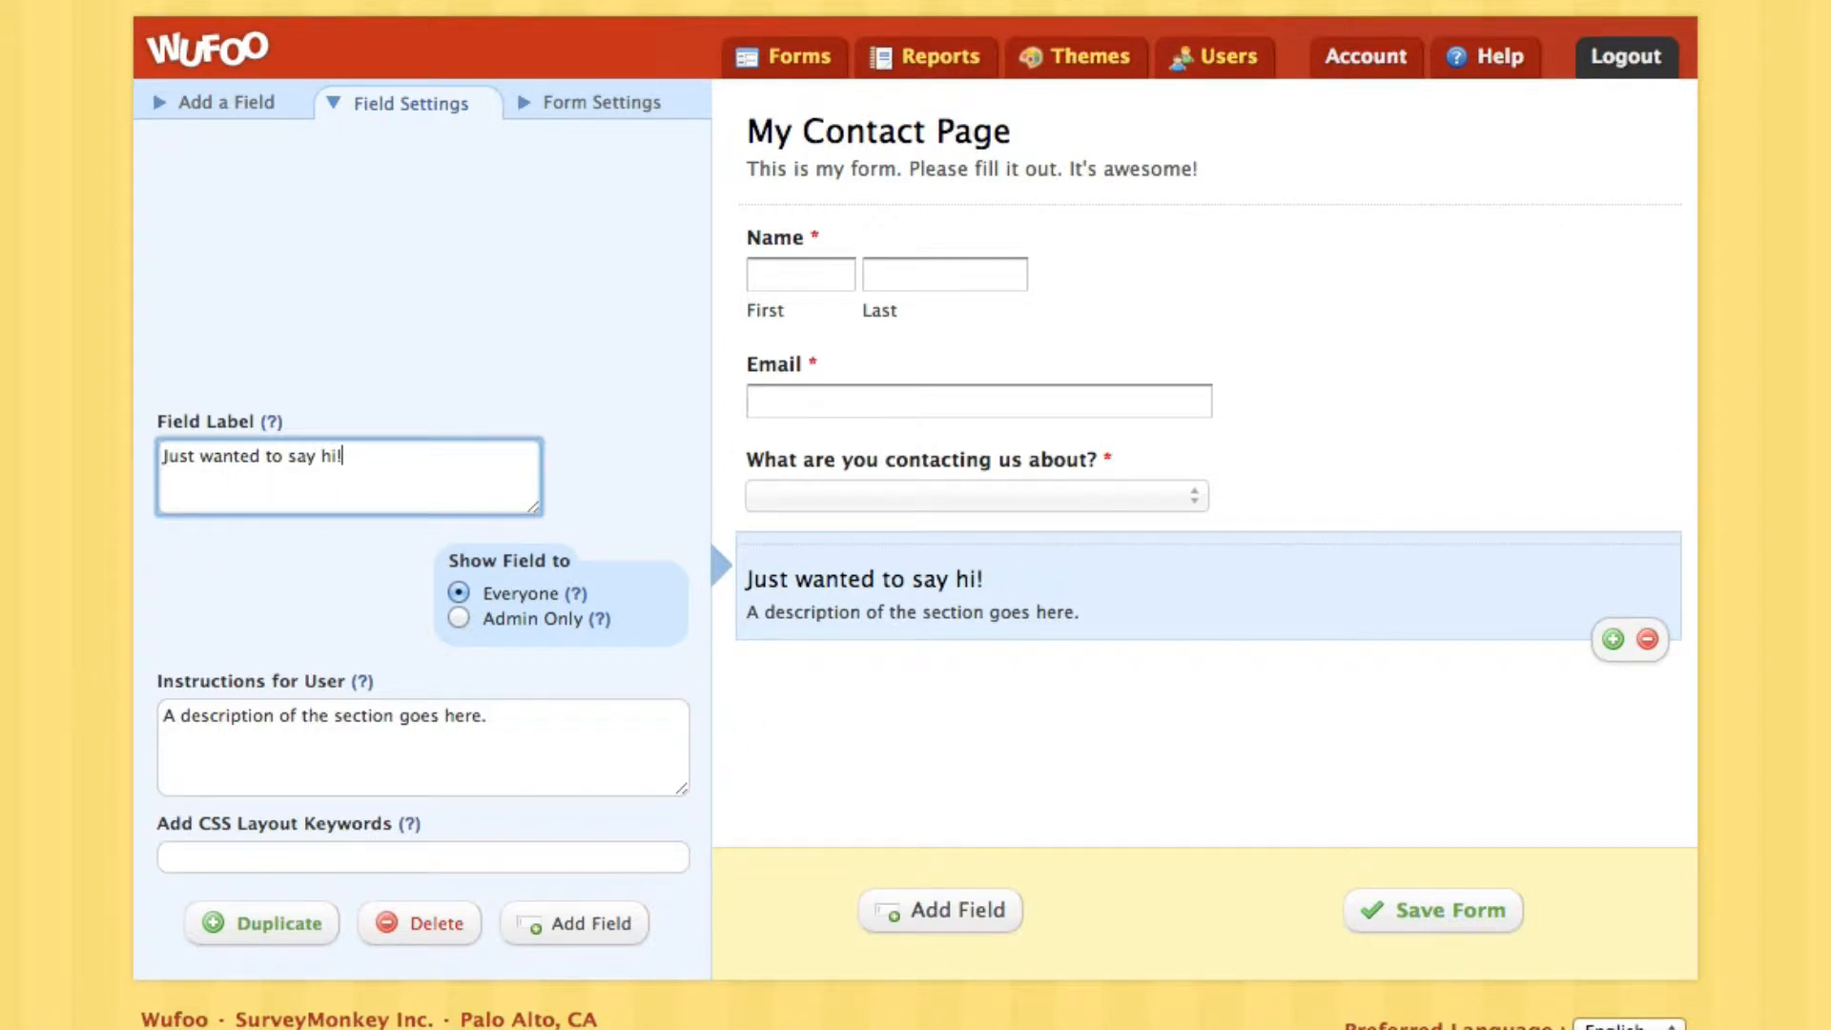
key("Tab")
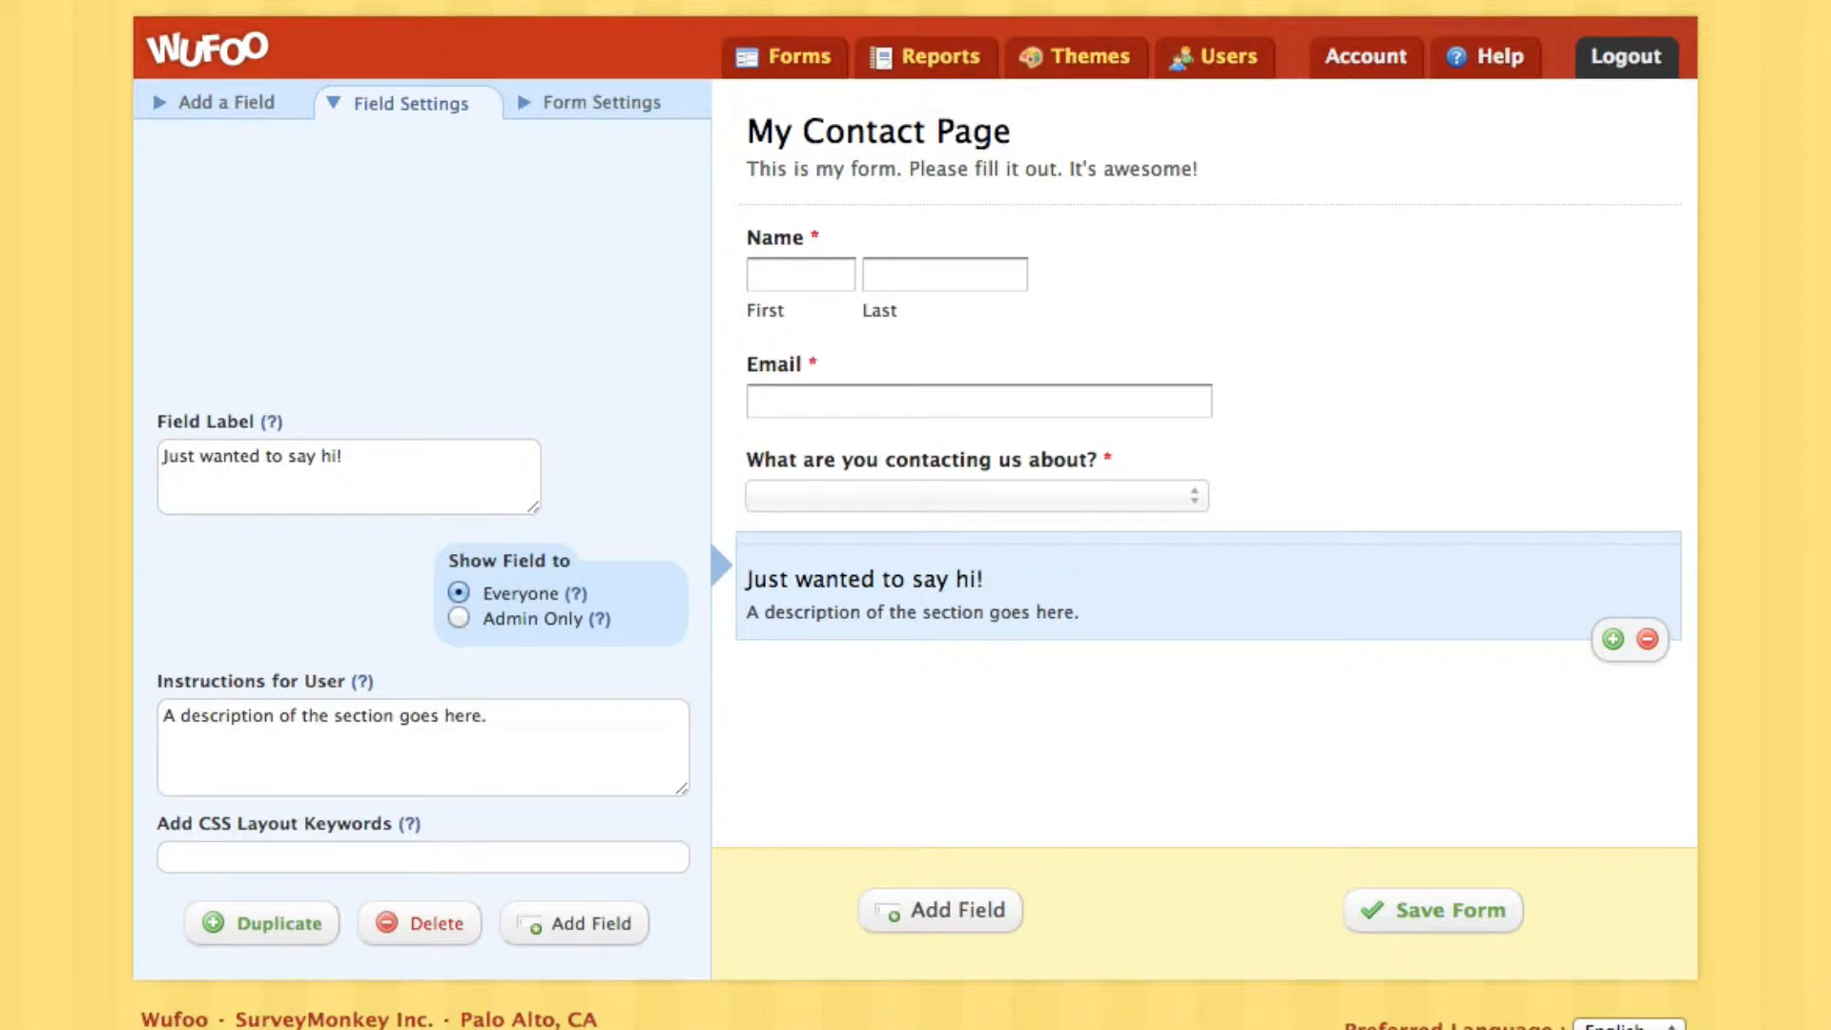
Paste the thank-you message into the section's Instructions for User box
left_click(454, 764)
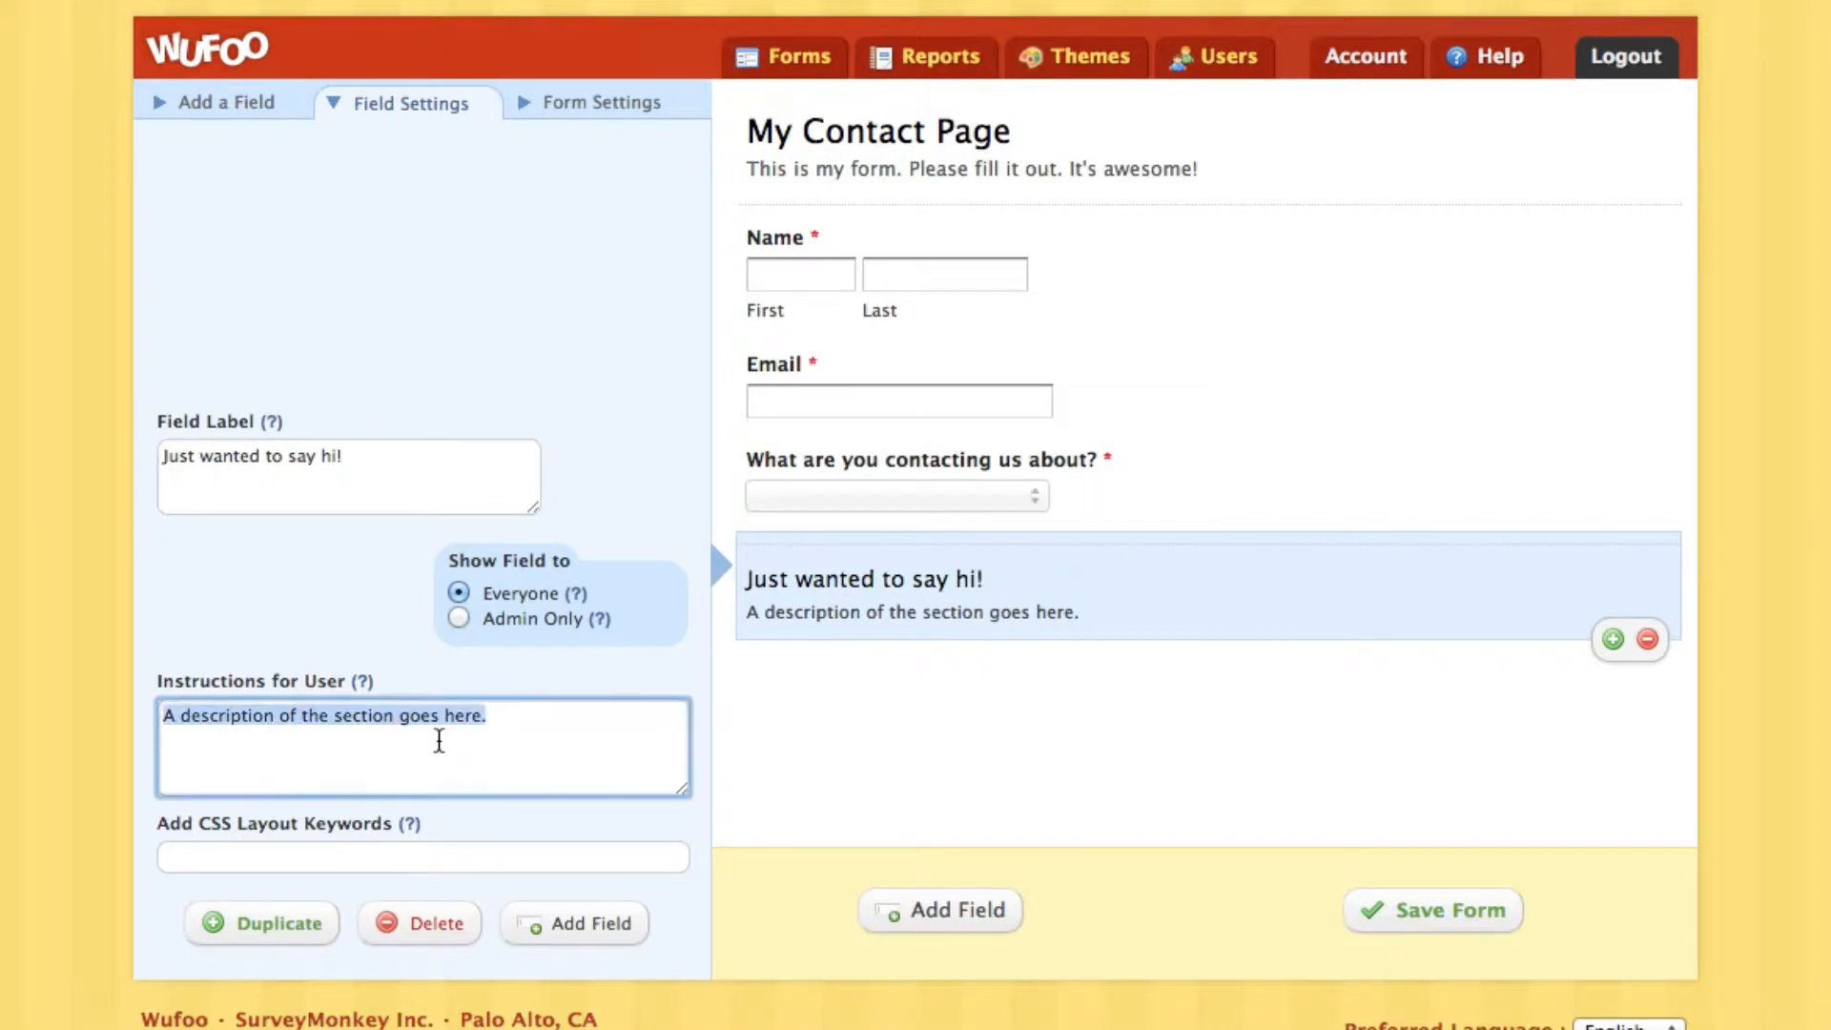
type("Thanks for dropping a note to say hi. I really appreciate it!  I try my best to get back to everyone, but sometimes it can take awhile depending on what my schedule for the week looks like.")
left_click_drag(682, 782, 681, 999)
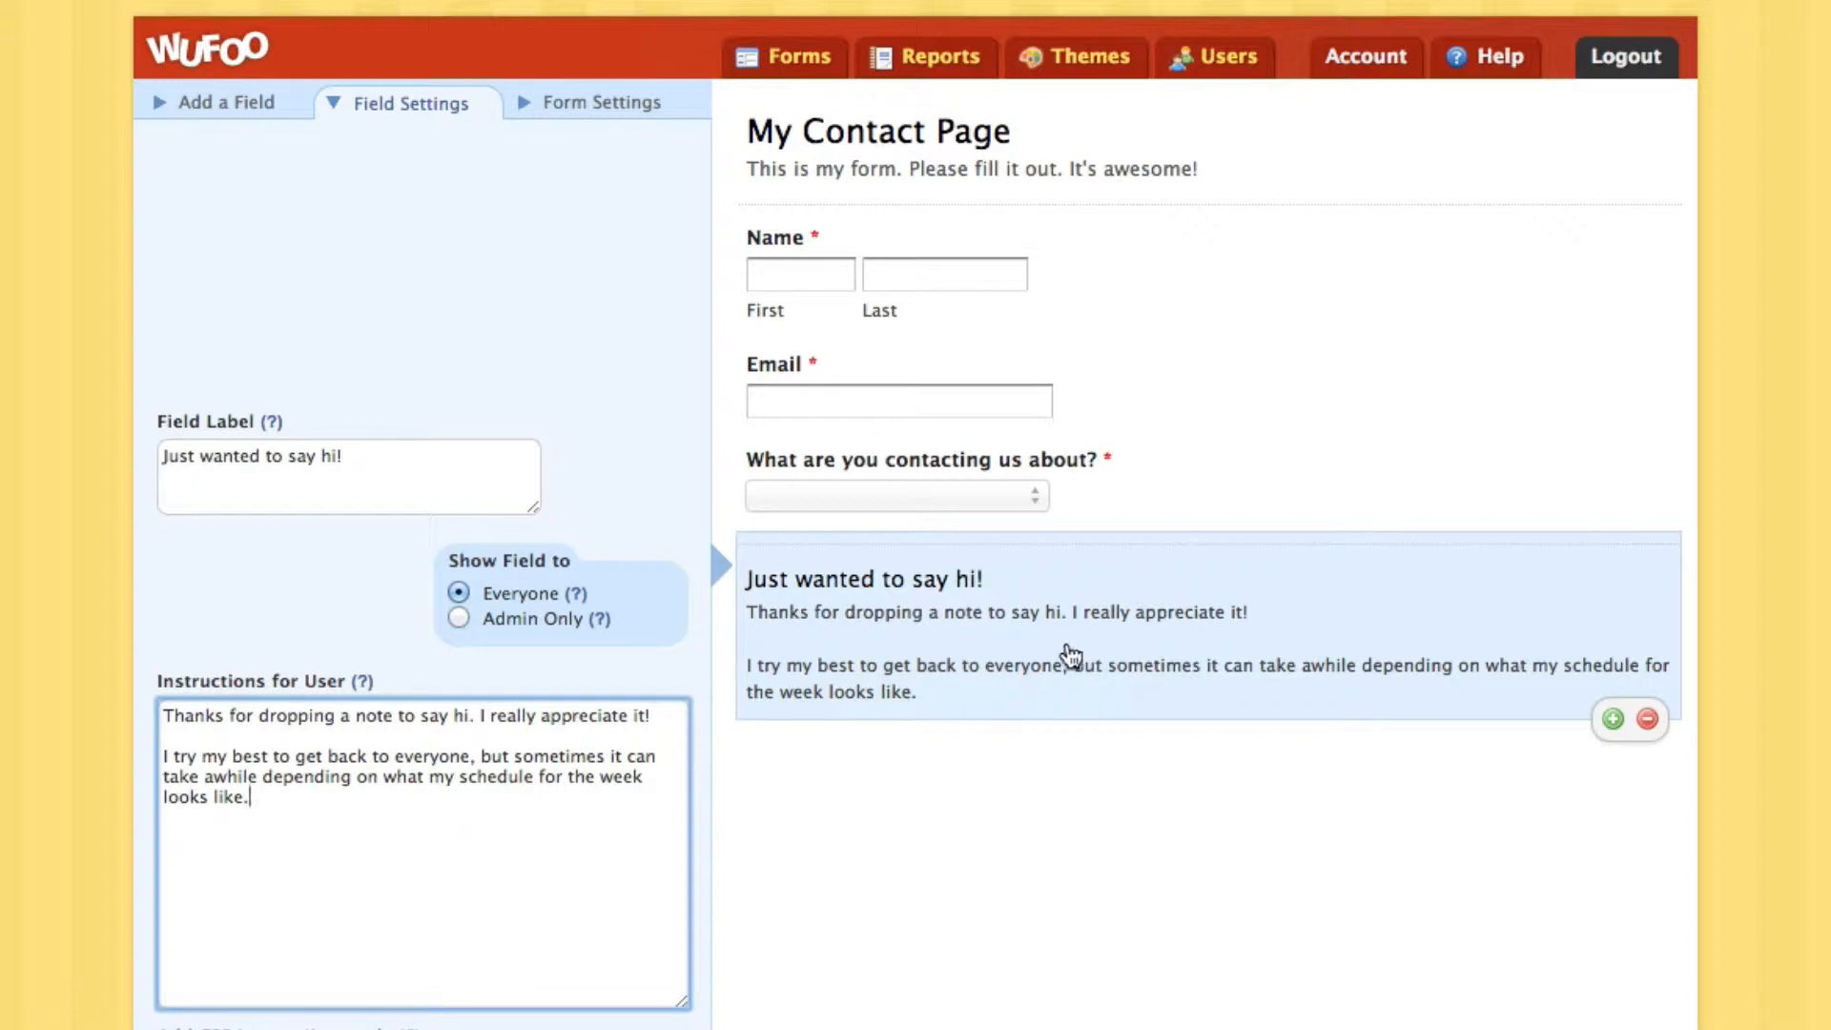
left_click(227, 114)
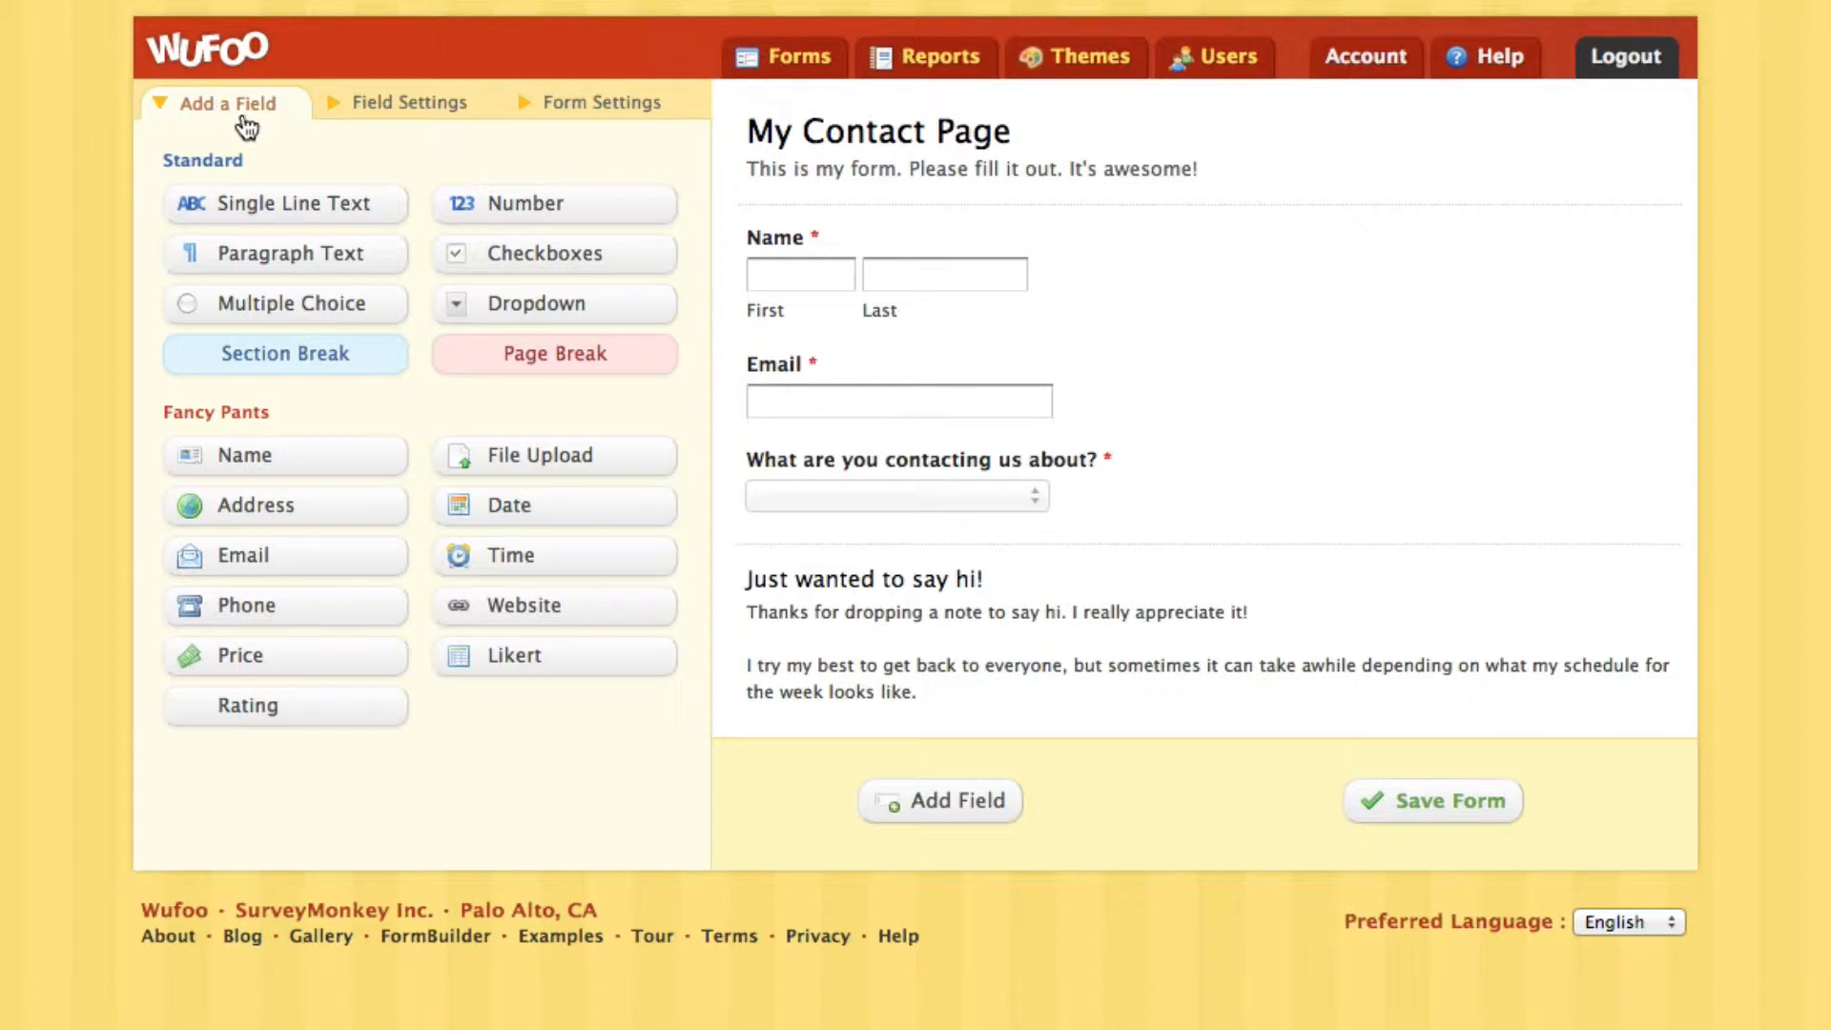
Add a required Paragraph Text field labelled 'Message'
left_click(381, 250)
left_click(887, 758)
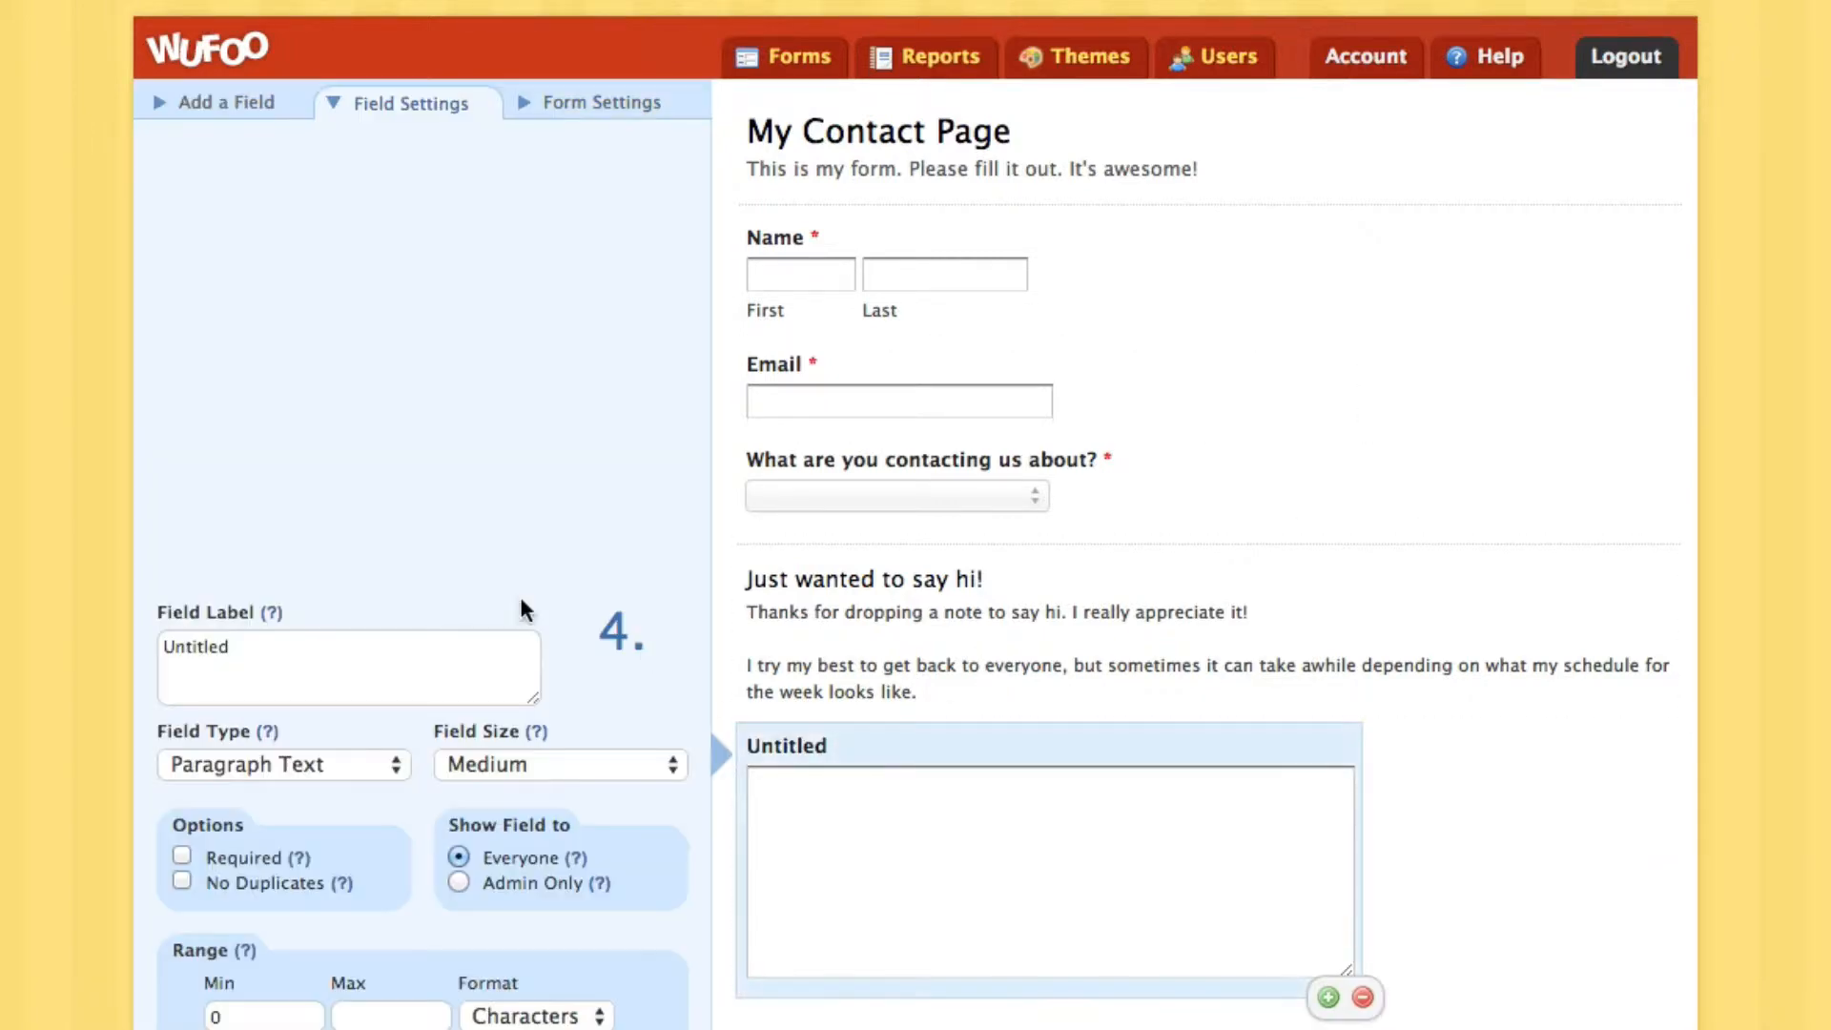
left_click(296, 649)
double_click(297, 648)
key("BackSpace")
type("Message")
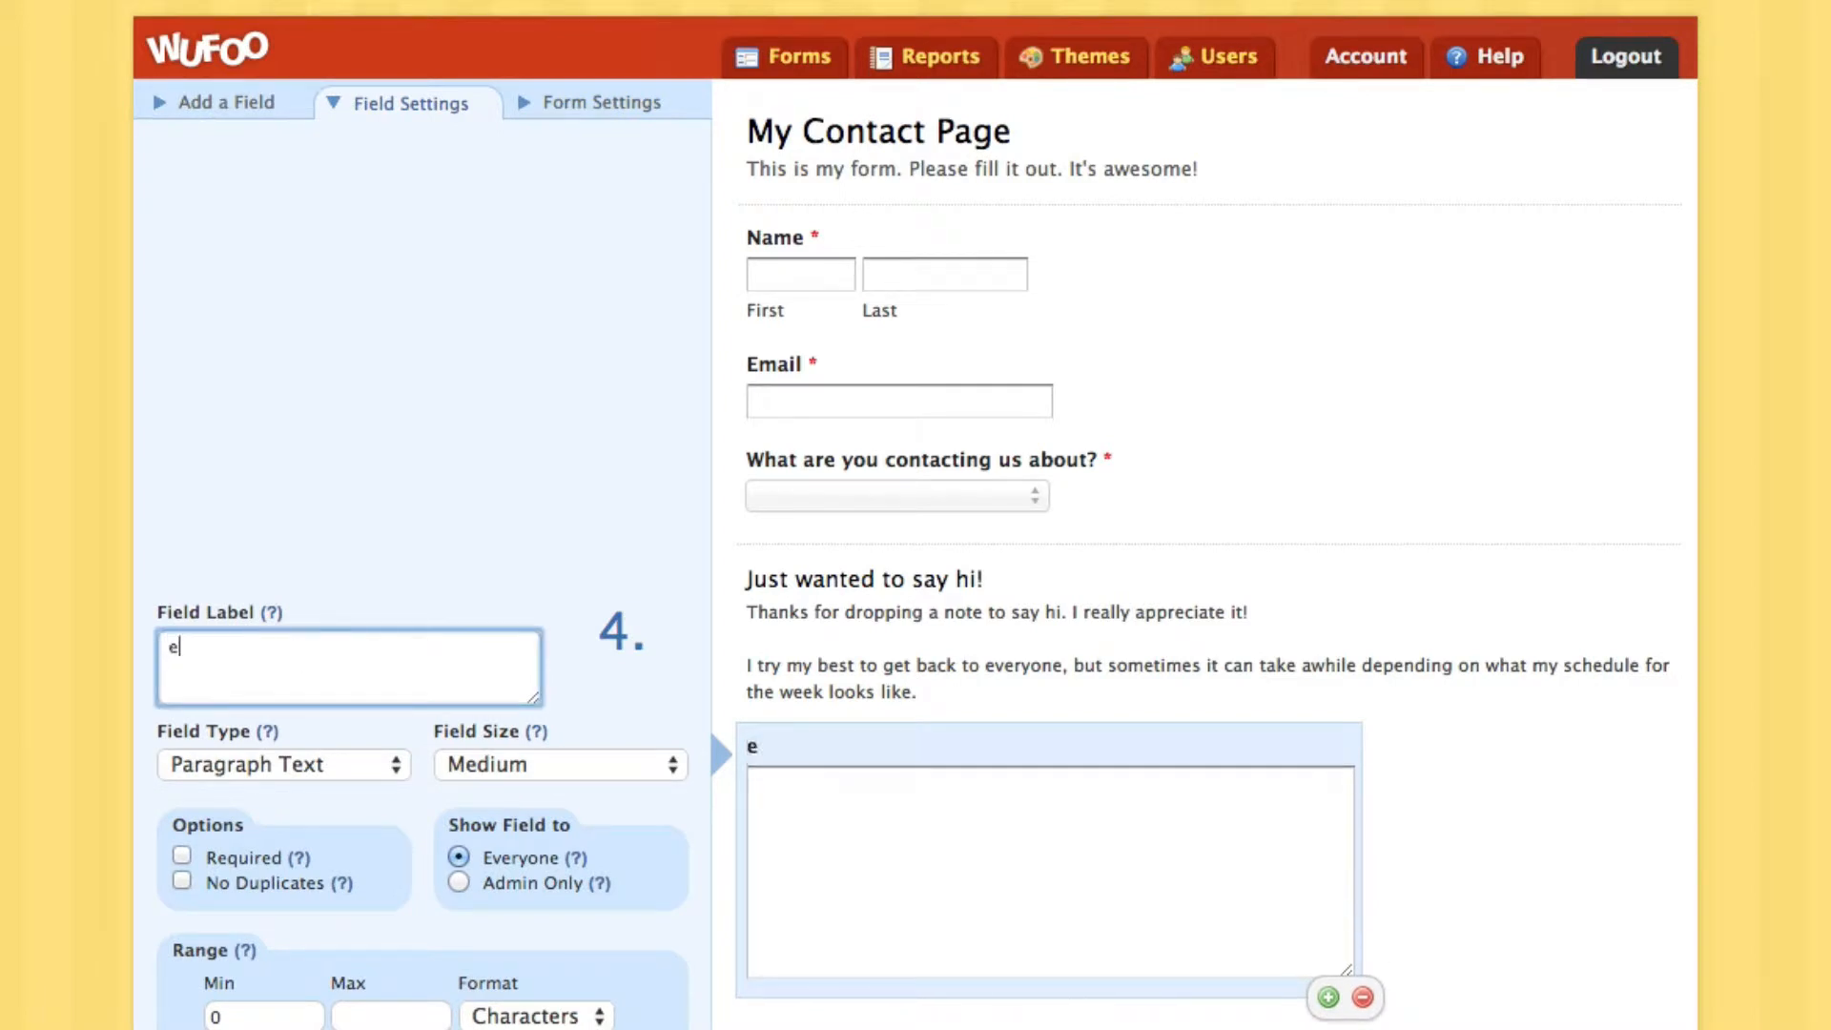
left_click(250, 860)
Review the section and Message fields, then select the dropdown's 'Can I use your pictures and/or recipes?' choice text
left_click(906, 653)
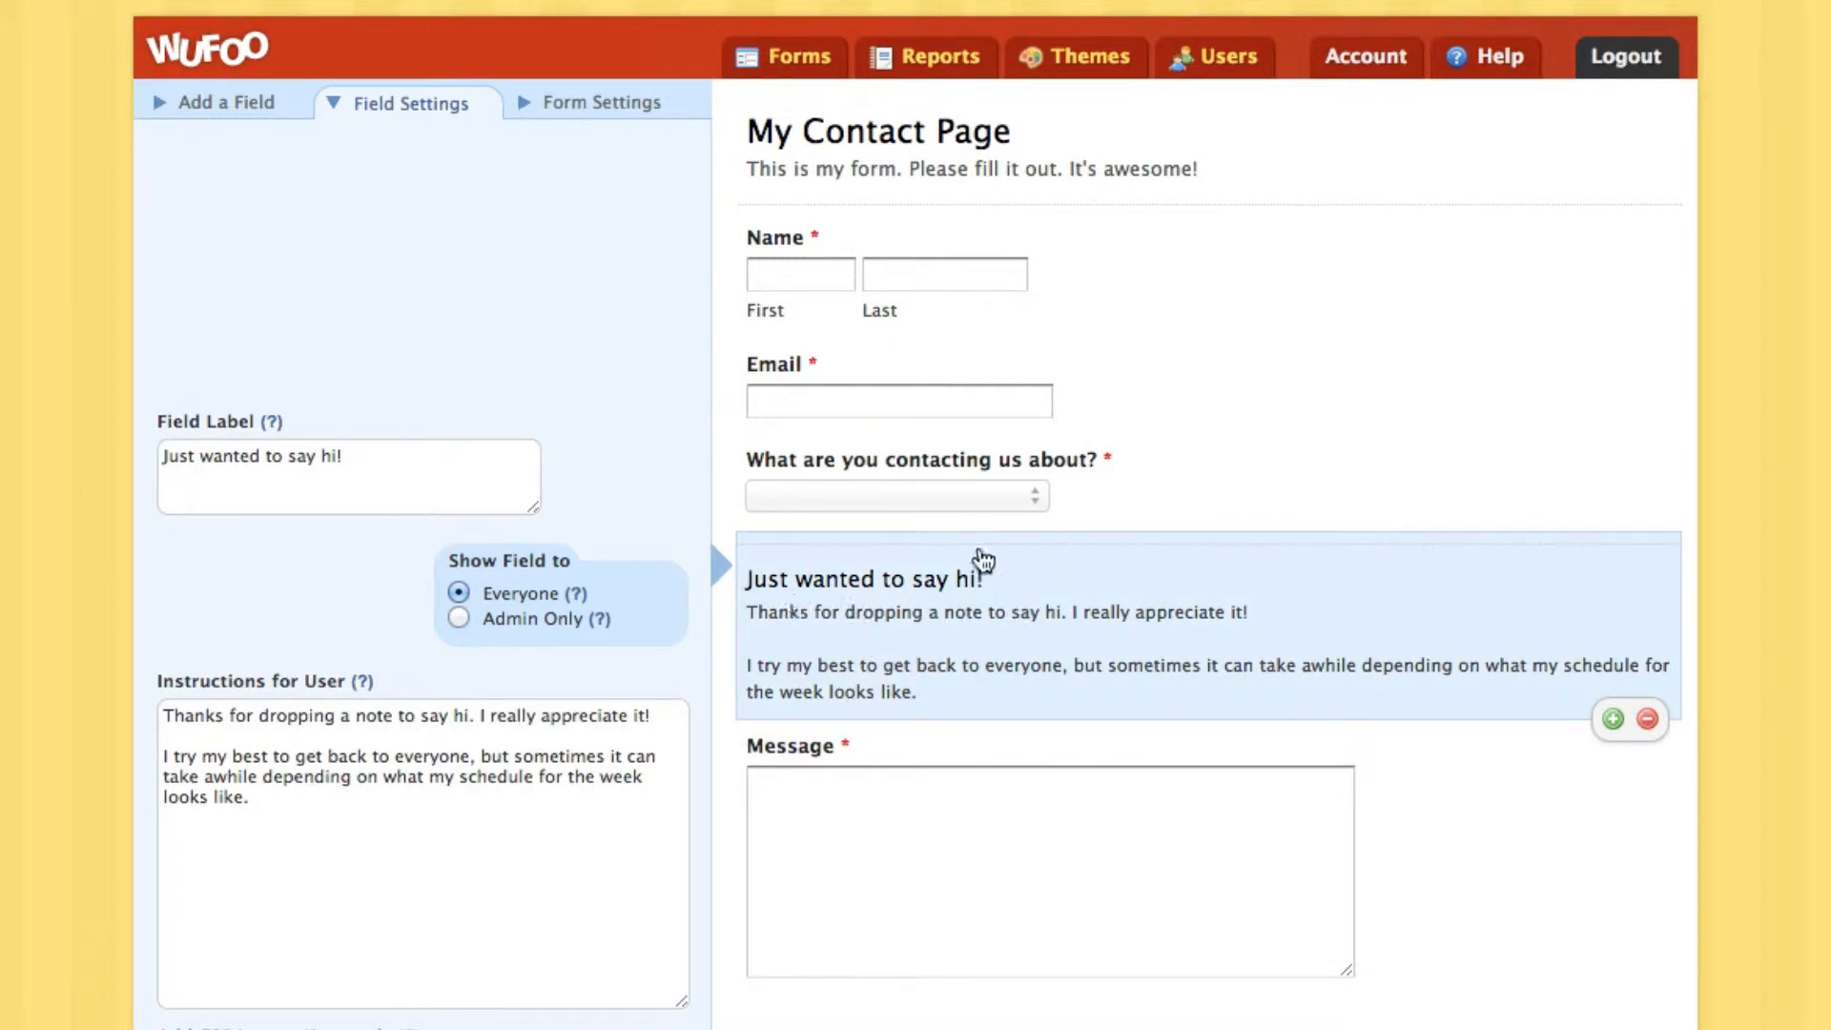
left_click(855, 772)
left_click(865, 658)
left_click(817, 474)
left_click(414, 701)
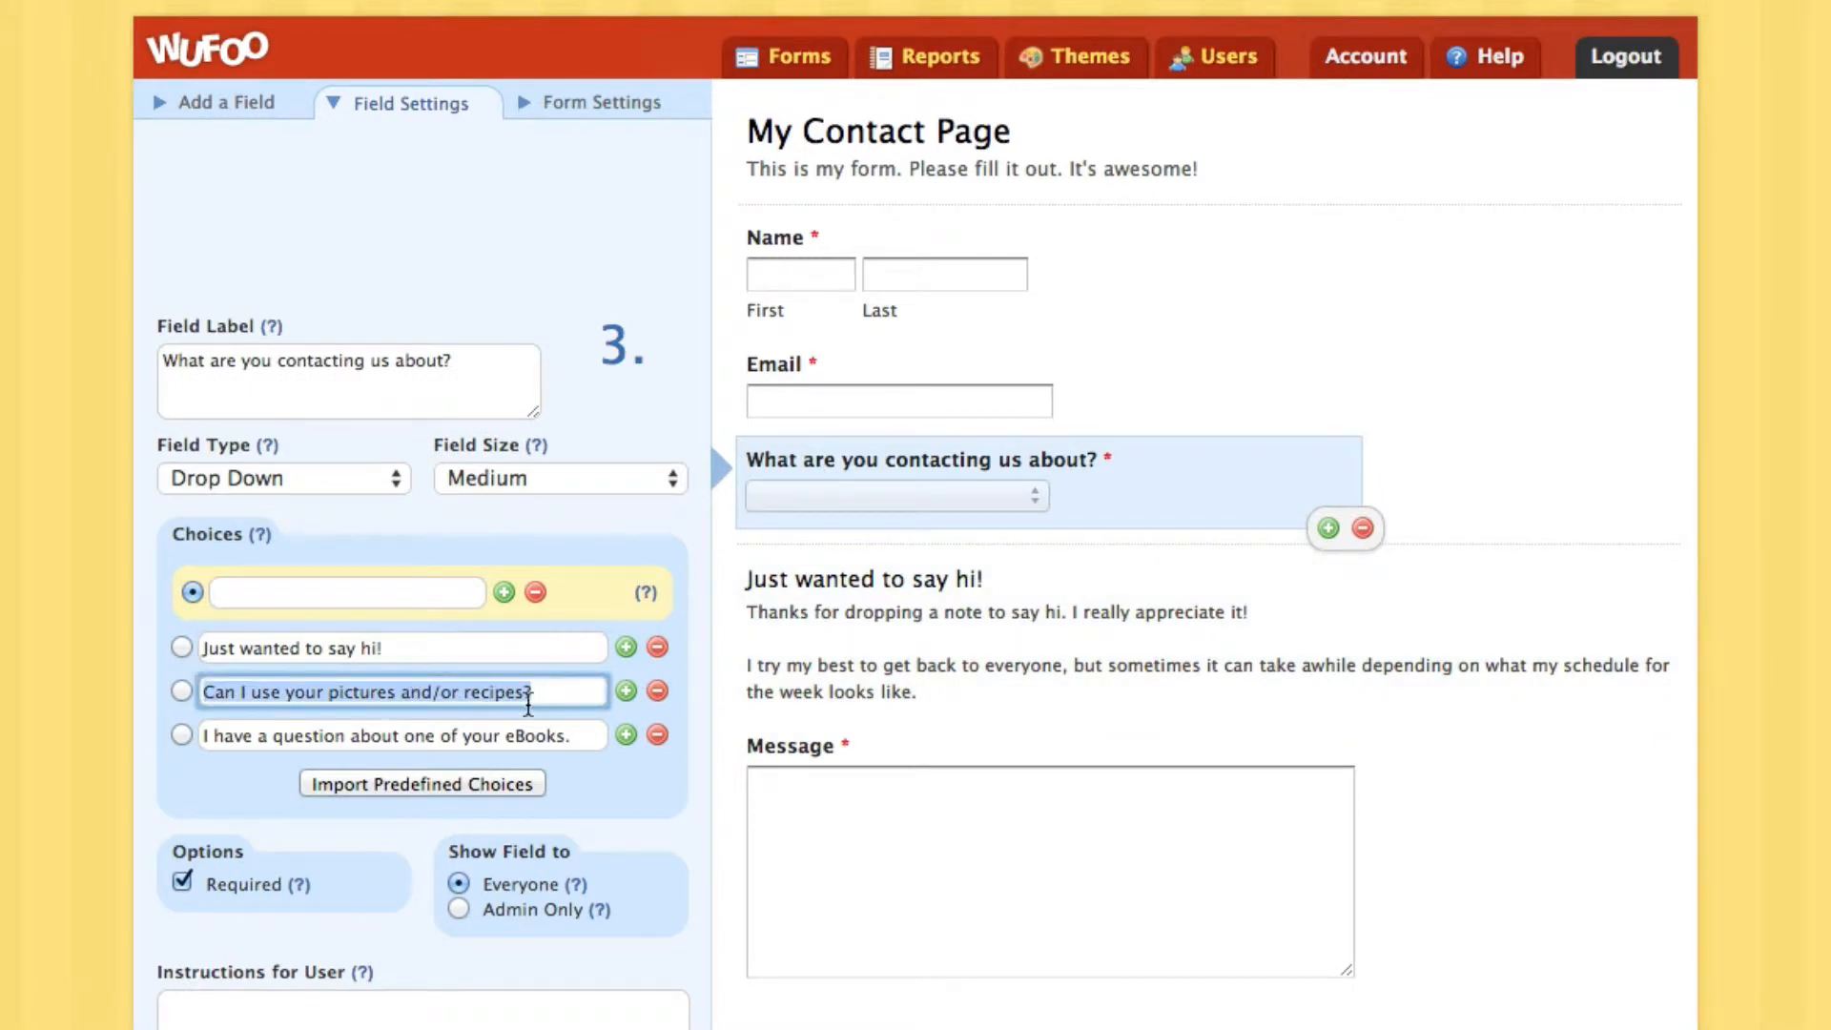
left_click(258, 101)
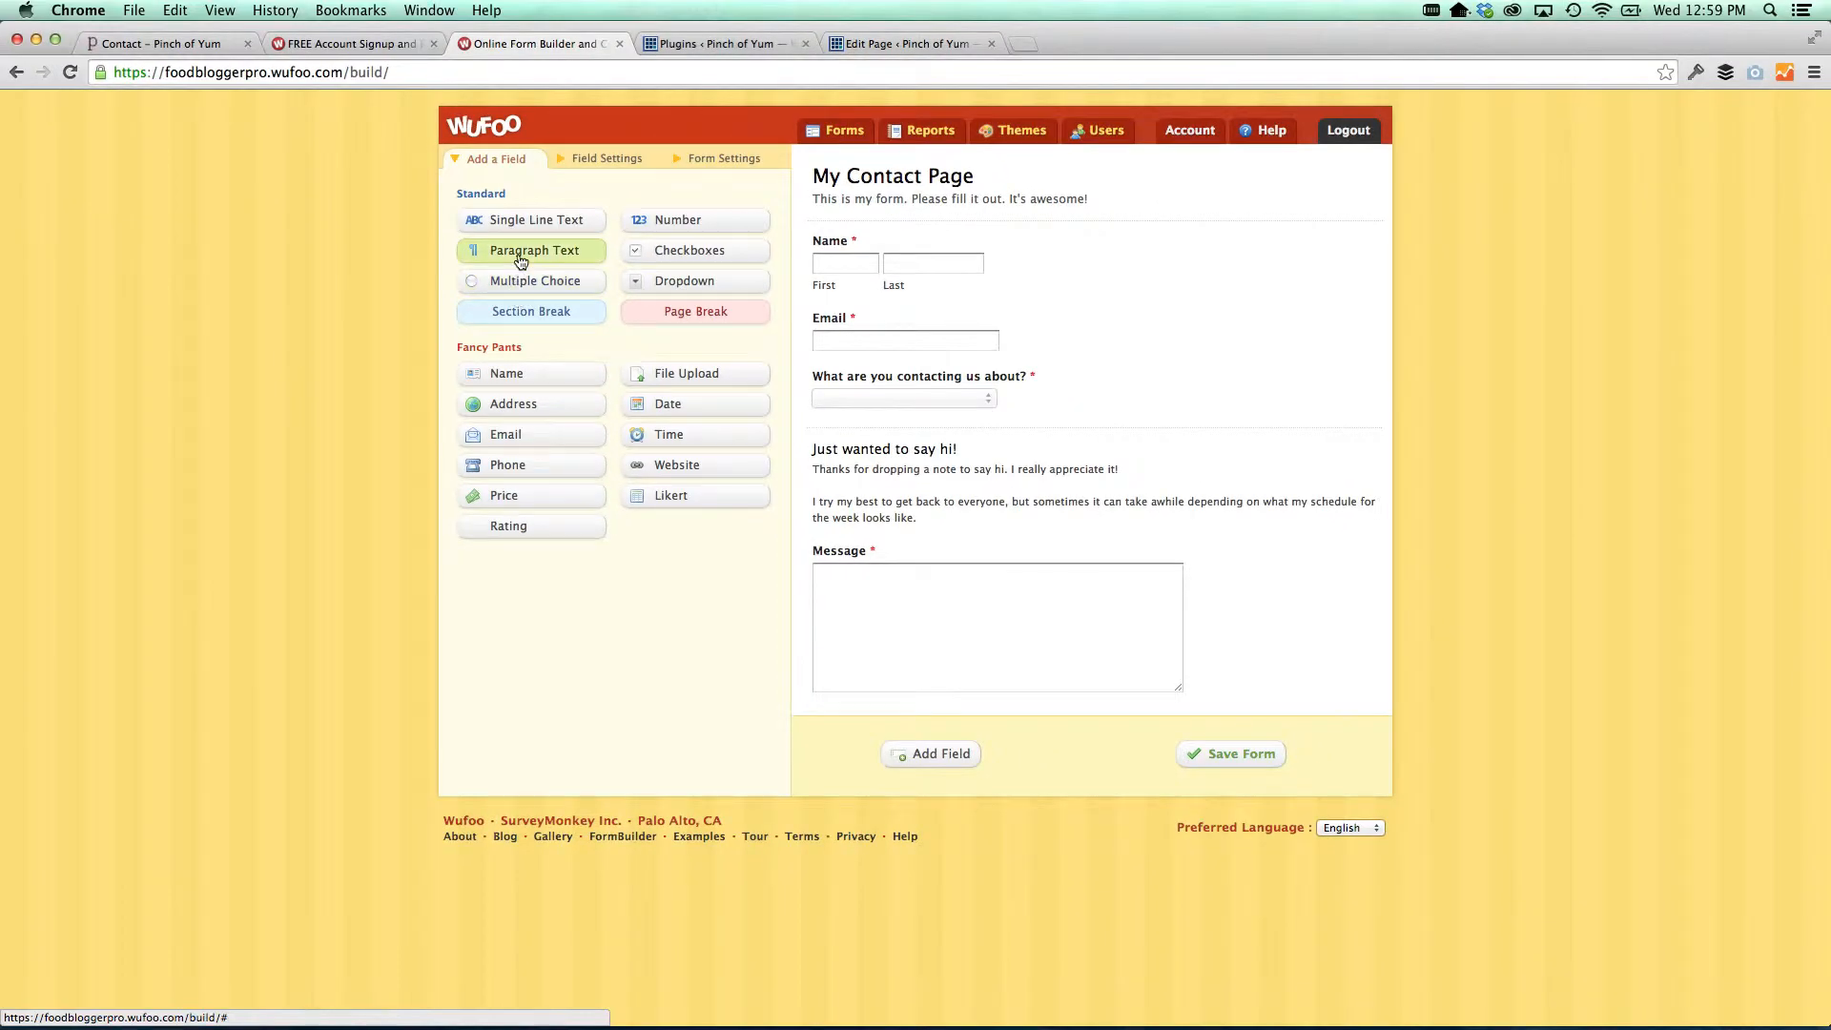
Add a section break above Message titled 'Can I use your pictures and/or recipes?'
left_click(510, 315)
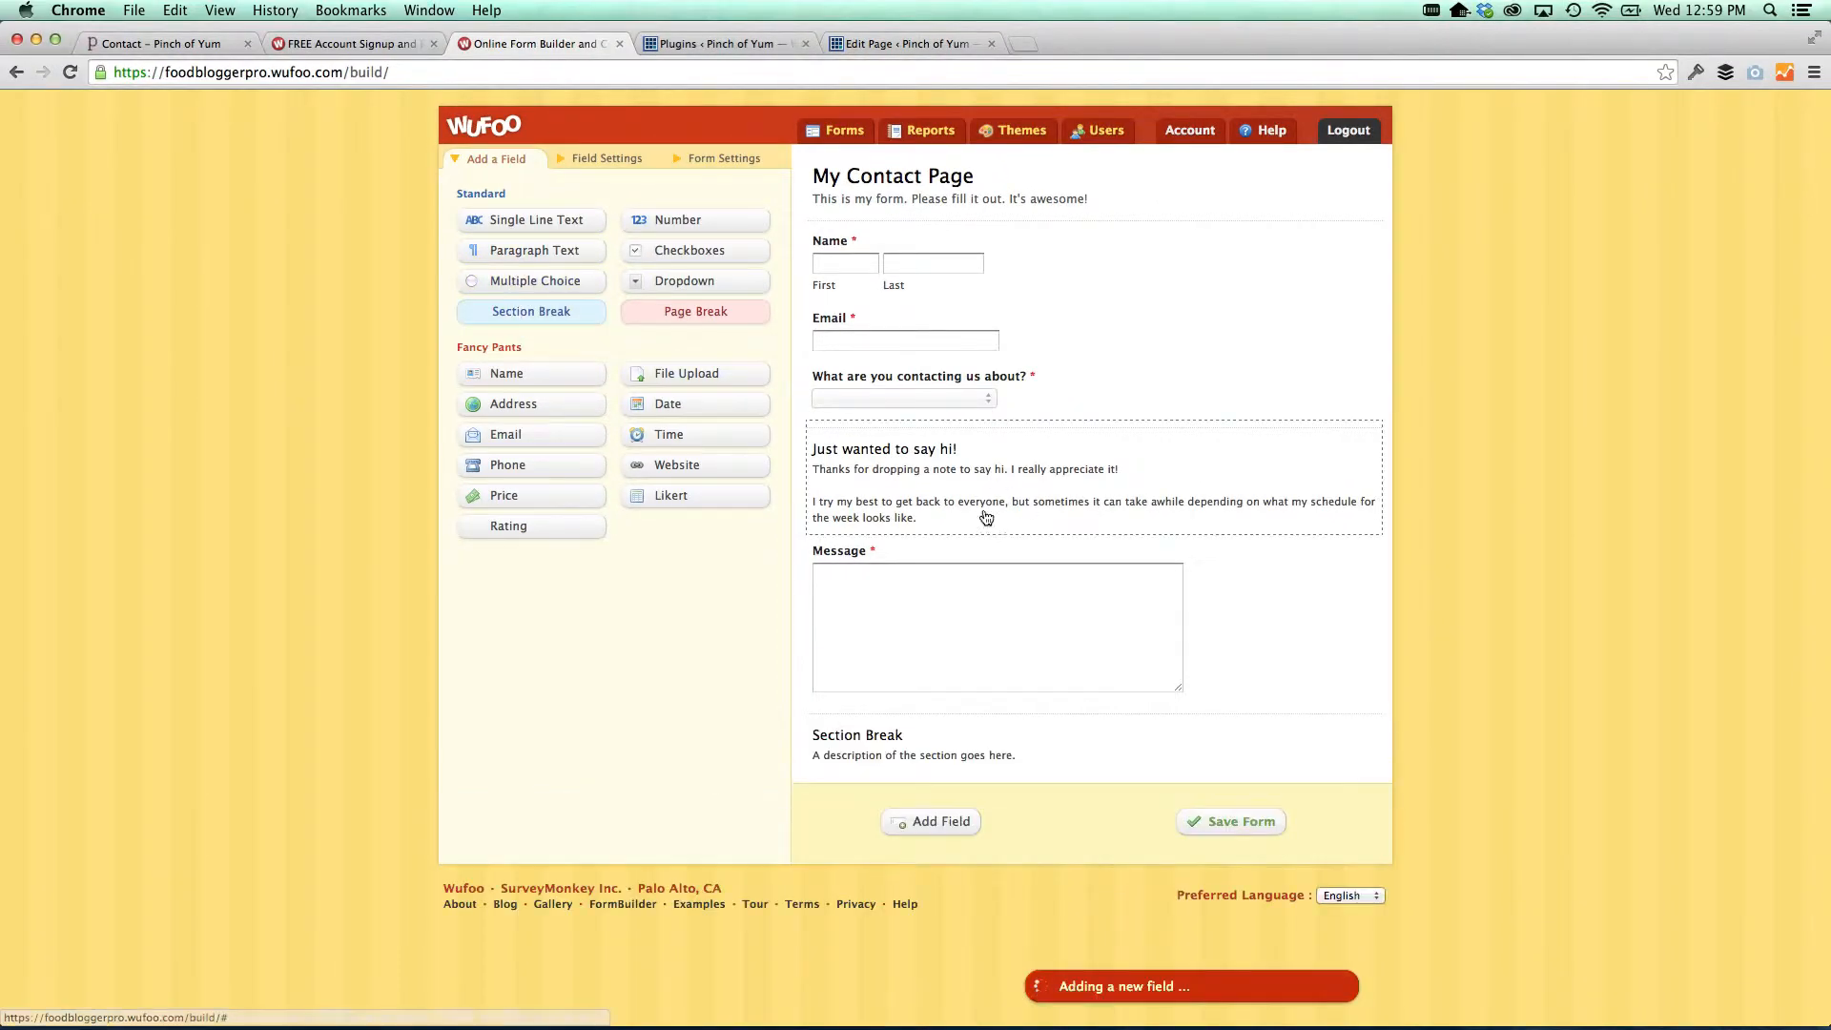
left_click_drag(944, 754, 896, 570)
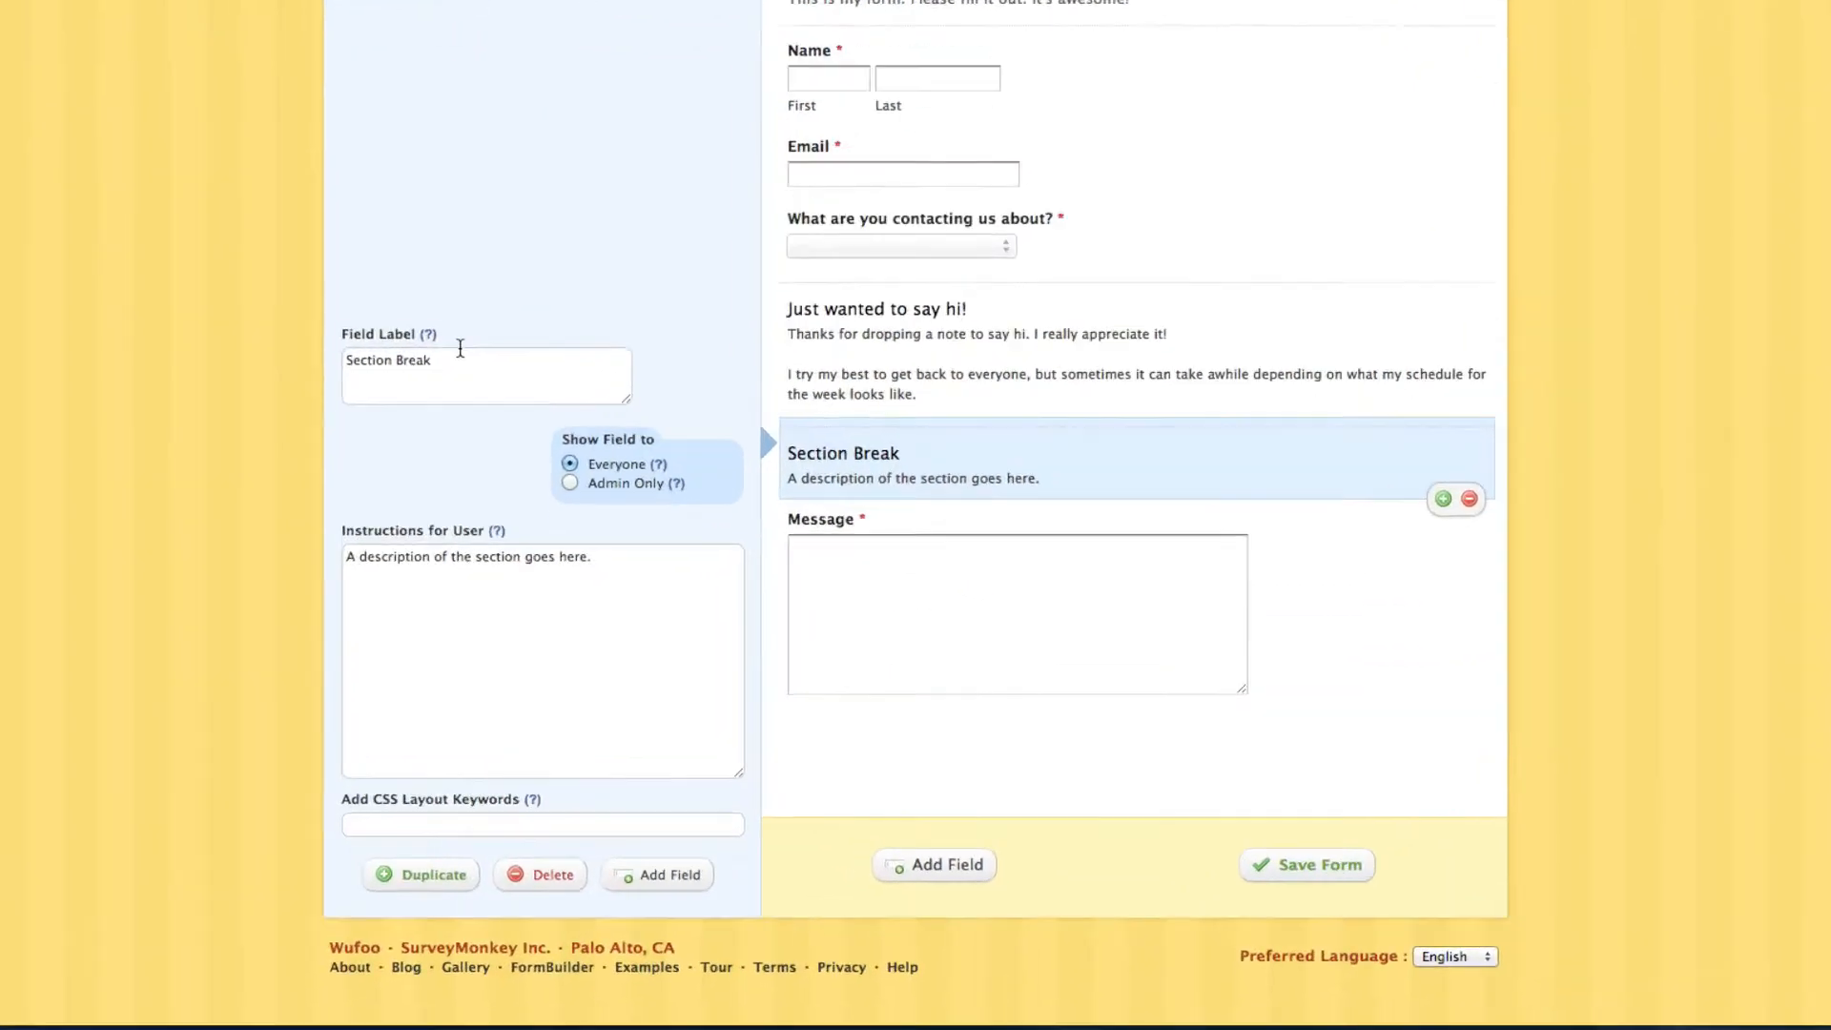
triple_click(458, 368)
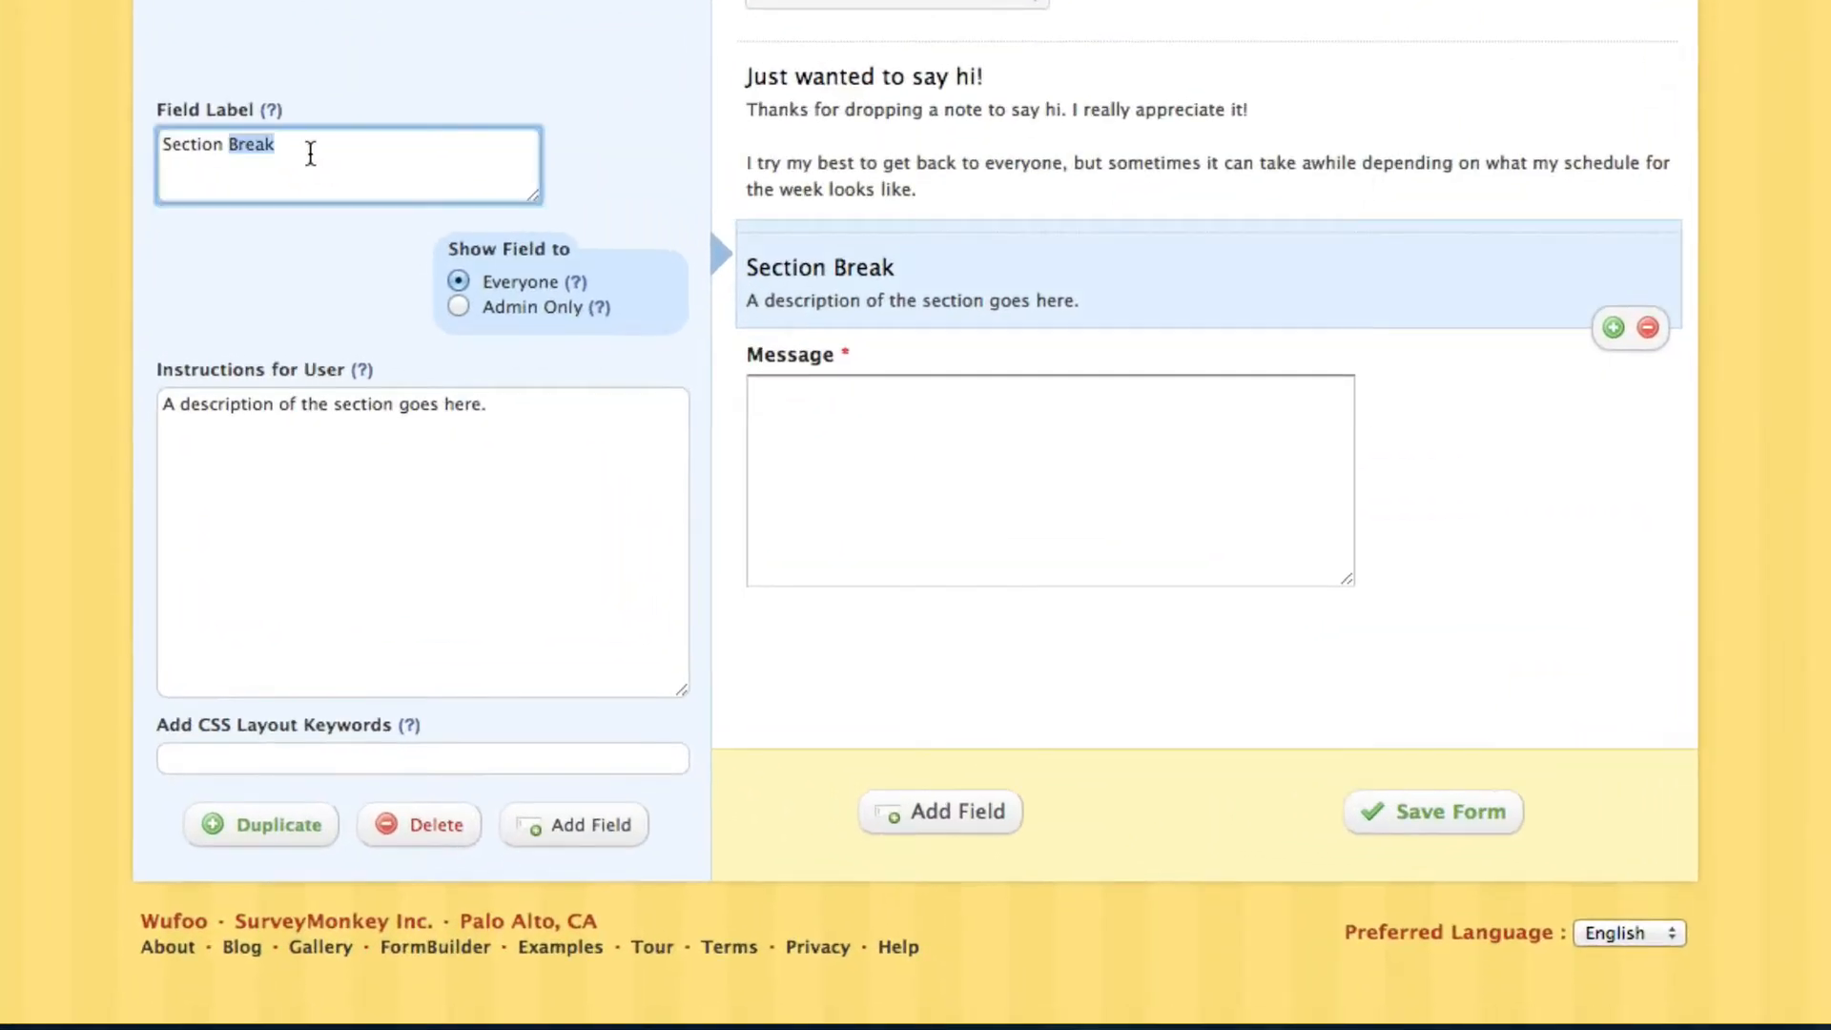
type("Can I use your pictures and/or recipes?")
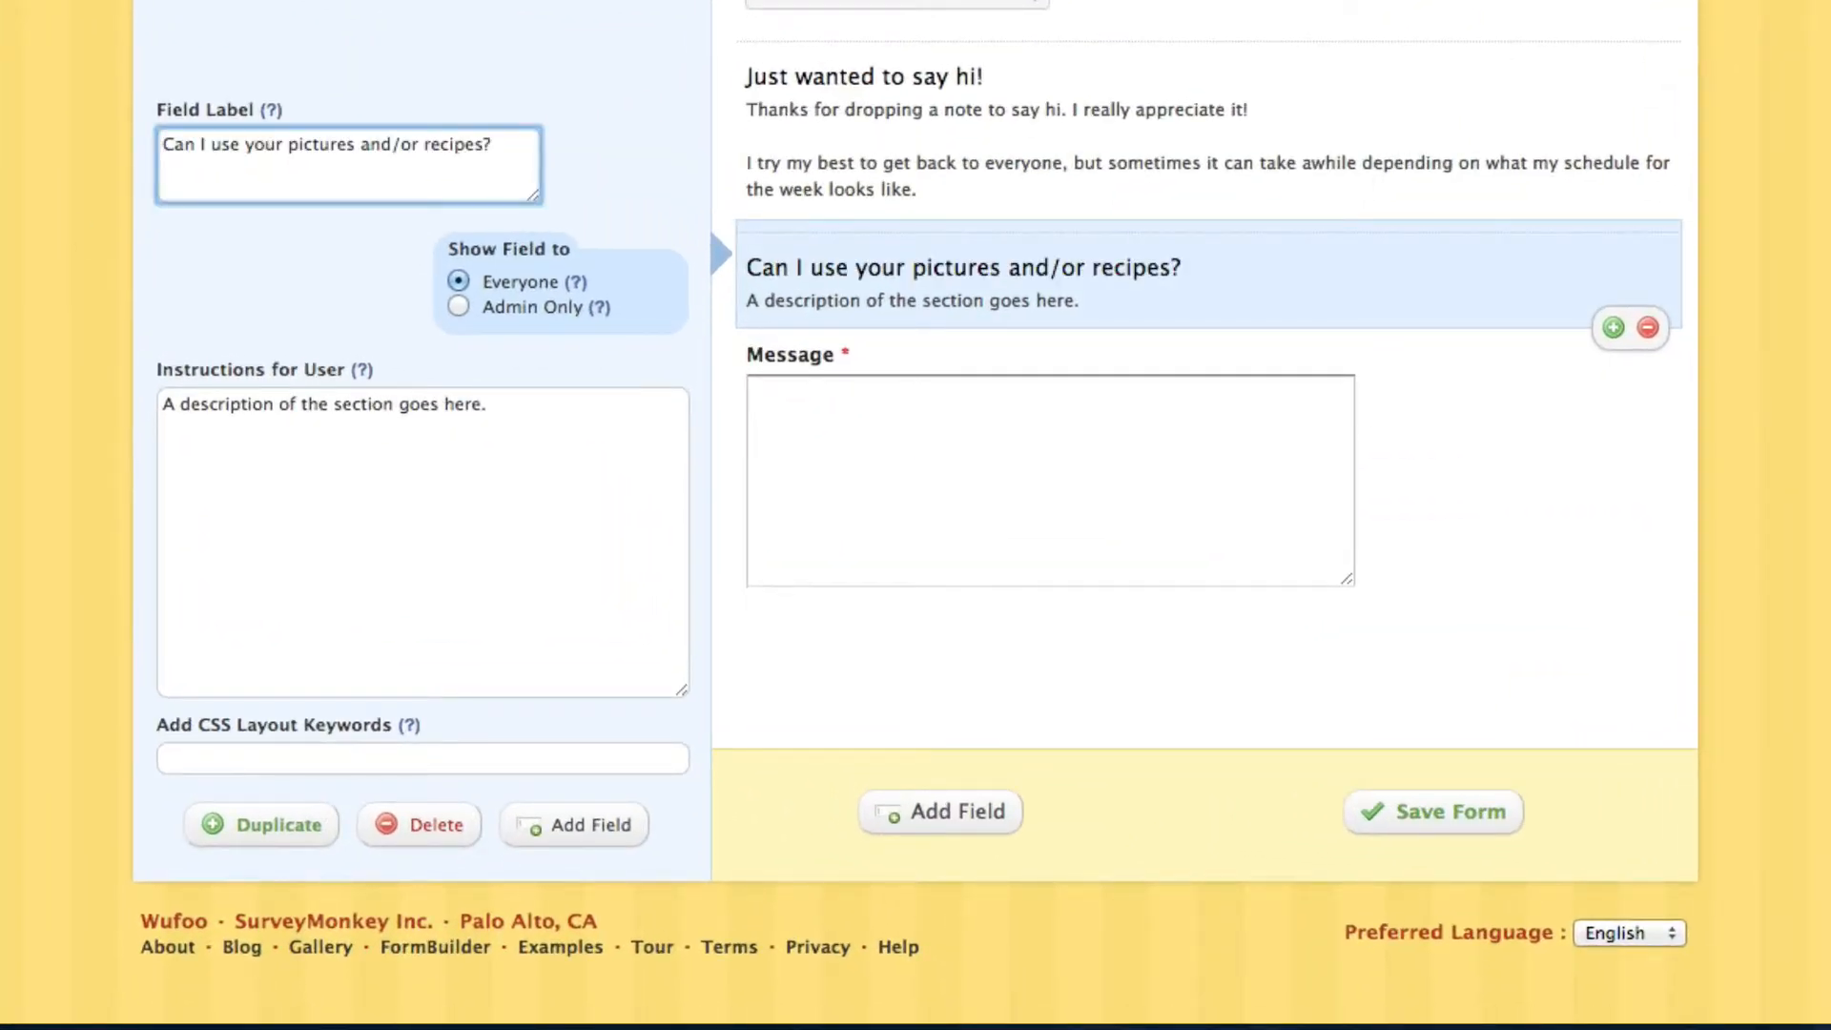
key("super+Tab")
Paste the HTML usage terms as the section's description and check its bold and link markup
left_click(381, 405)
key("ctrl+a")
type("If you are using them for <strong>personal website</strong> you can use the photos and recipes on Pinch of Yum as long as:  1. You include a link to pinchofyum.com. 2. You include a link to the specific post.  Here's an example:  <a href=\"http://pinchofyum.com/chicken-tamale-pie\" target=\"blank\">Chicken Tamale Pie</a> recipe and photos are from <a href=\"http://pinchofyum.com\" target=\"blank\">pinchofyum.com</a>.  If you are using them for a <strong>business website</strong> we ask that you send a message to get approval before using the recipe and photos.")
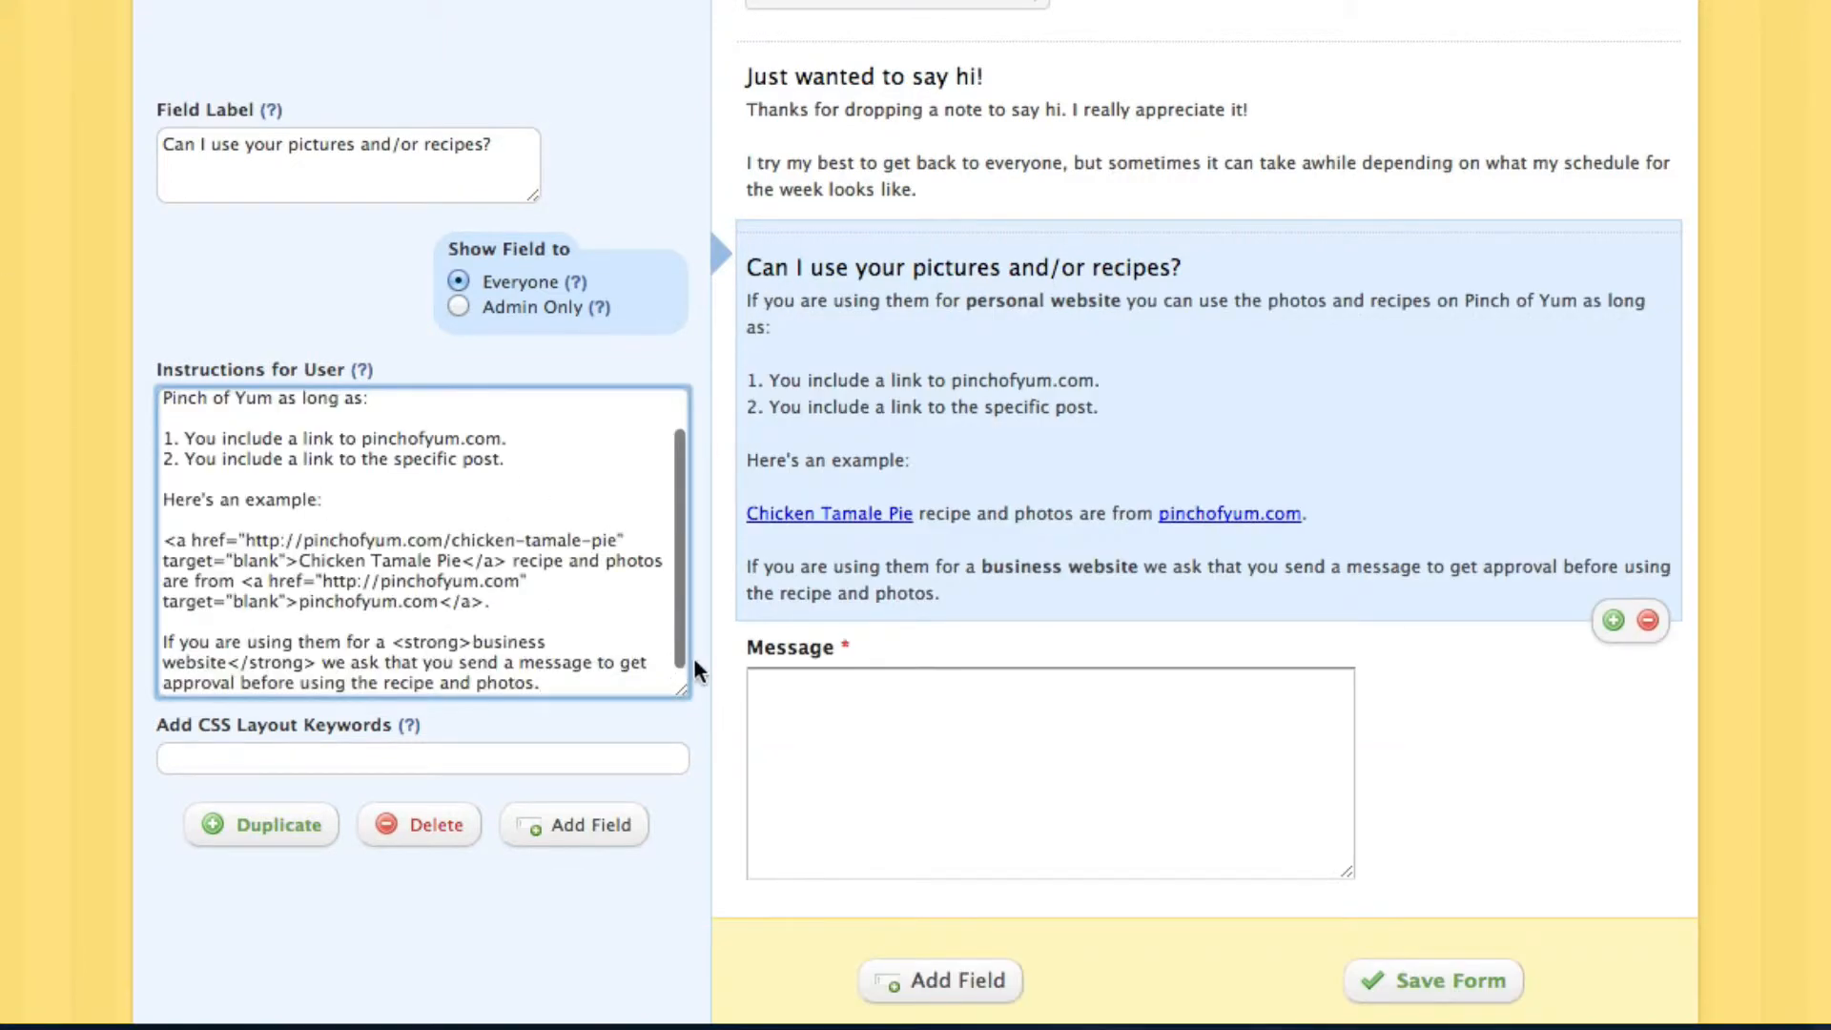
left_click_drag(672, 689, 675, 953)
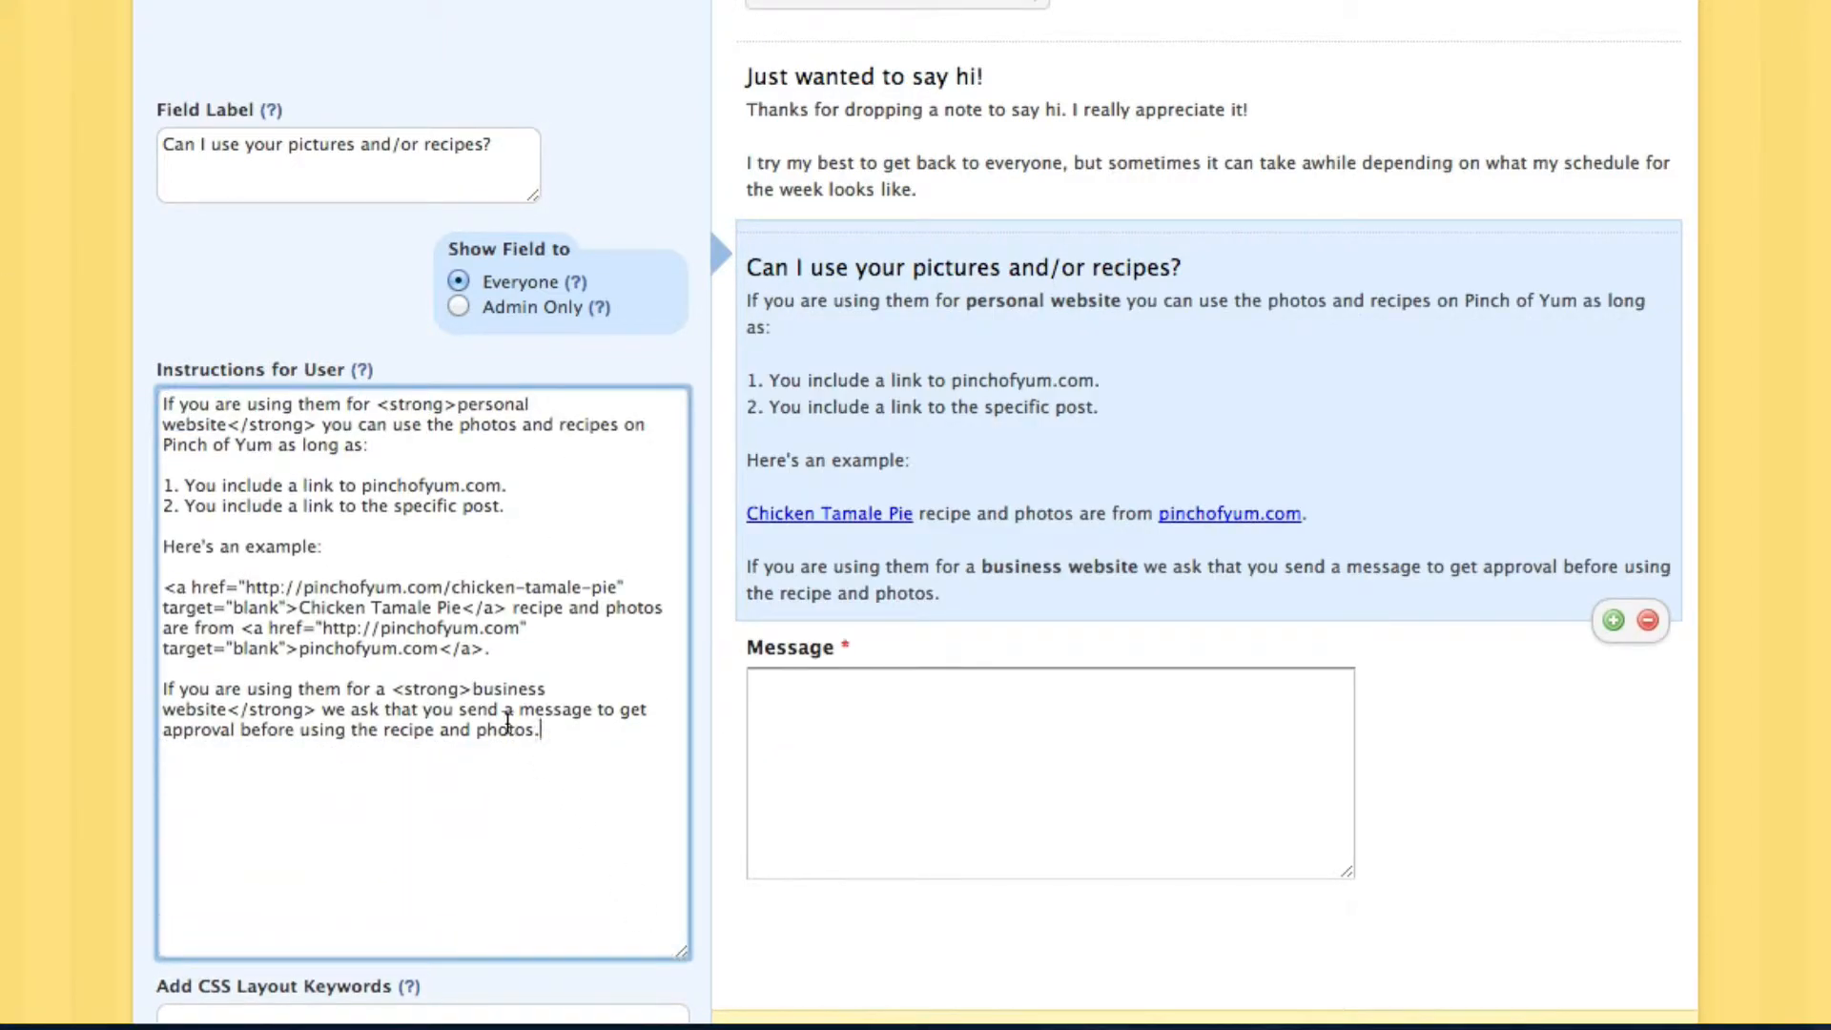
left_click_drag(316, 709, 390, 693)
double_click(423, 688)
left_click(360, 607)
left_click_drag(242, 627, 485, 647)
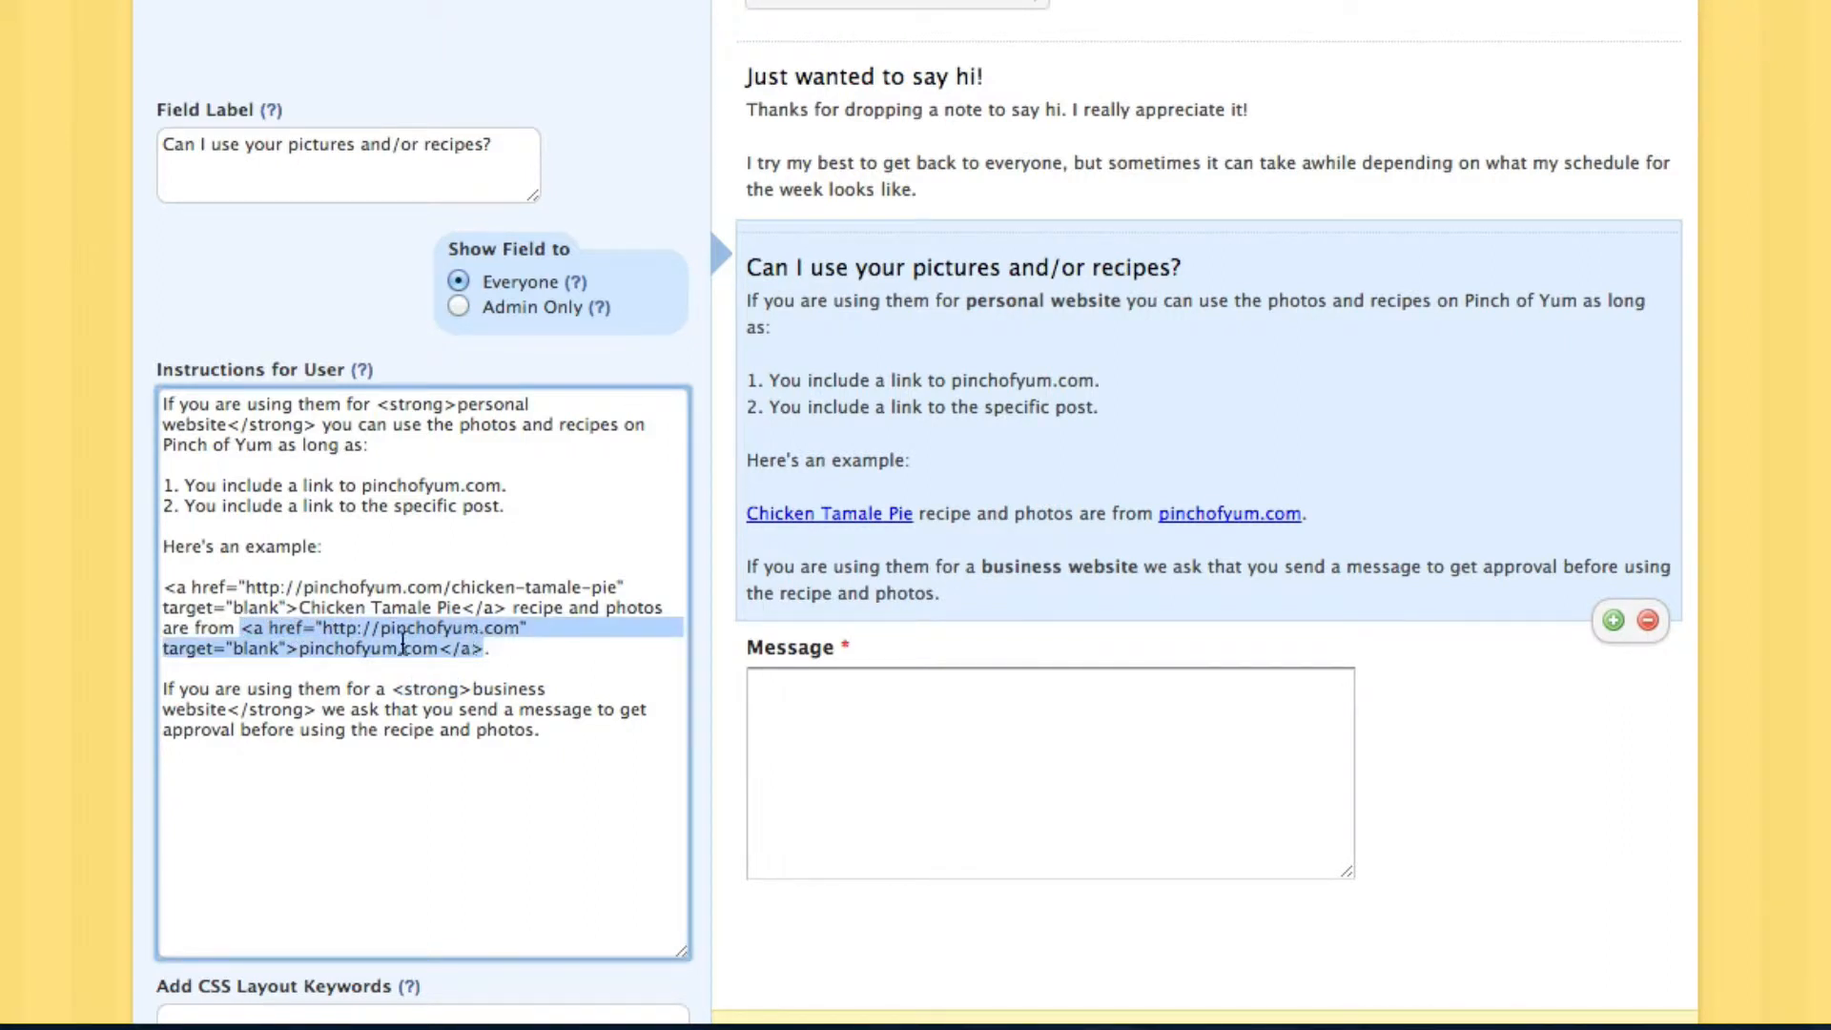
left_click(270, 632)
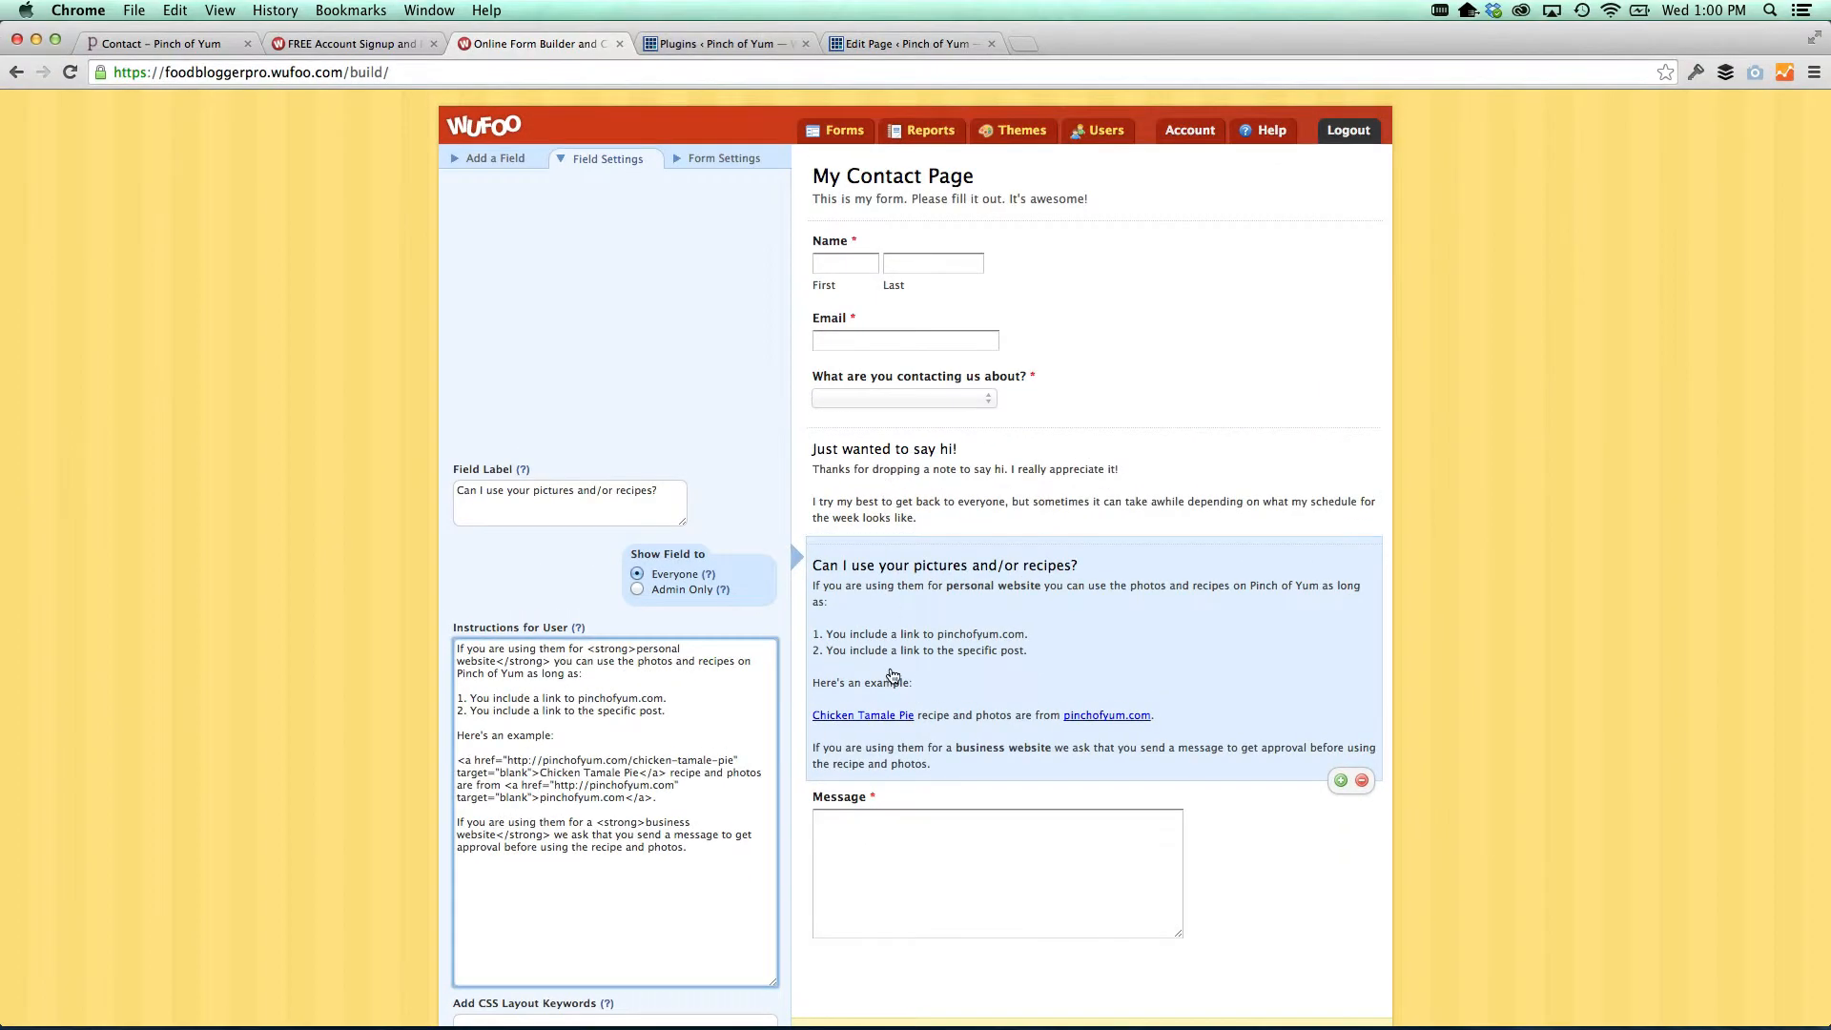
Select the 'I have a question about one of your eBooks.' choice text in the dropdown
left_click(507, 158)
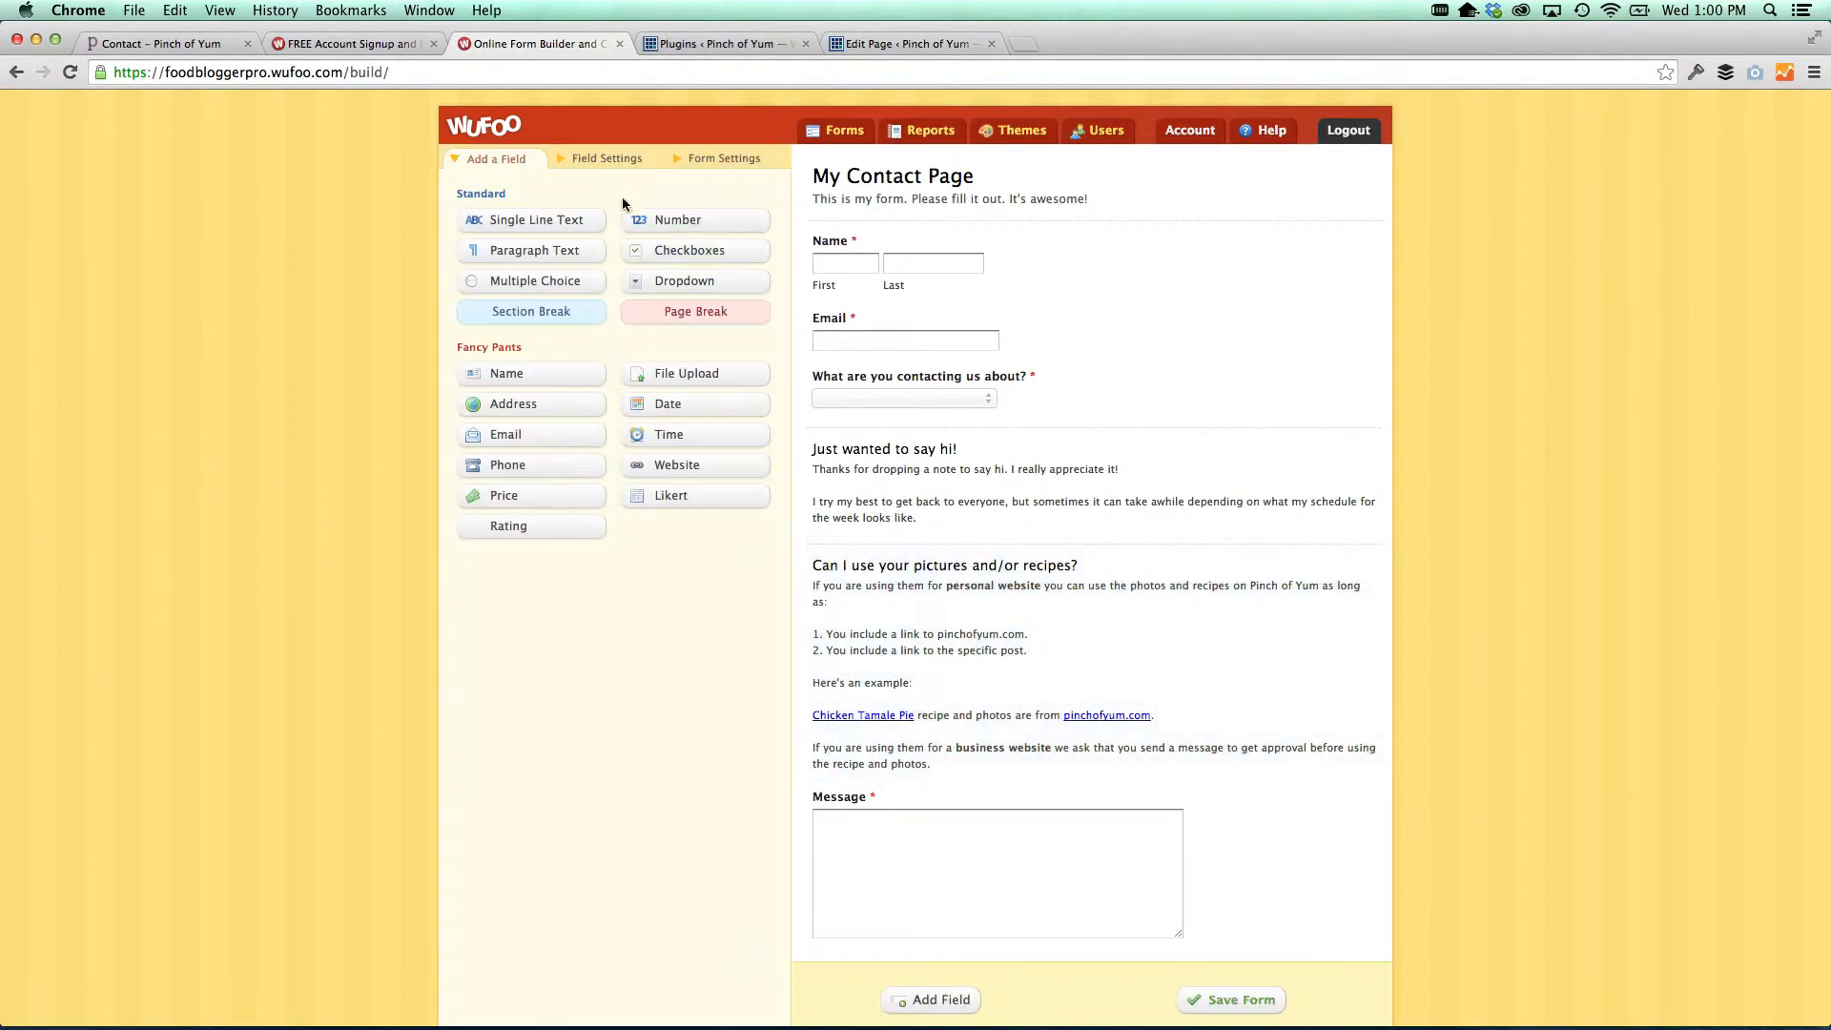
left_click(868, 391)
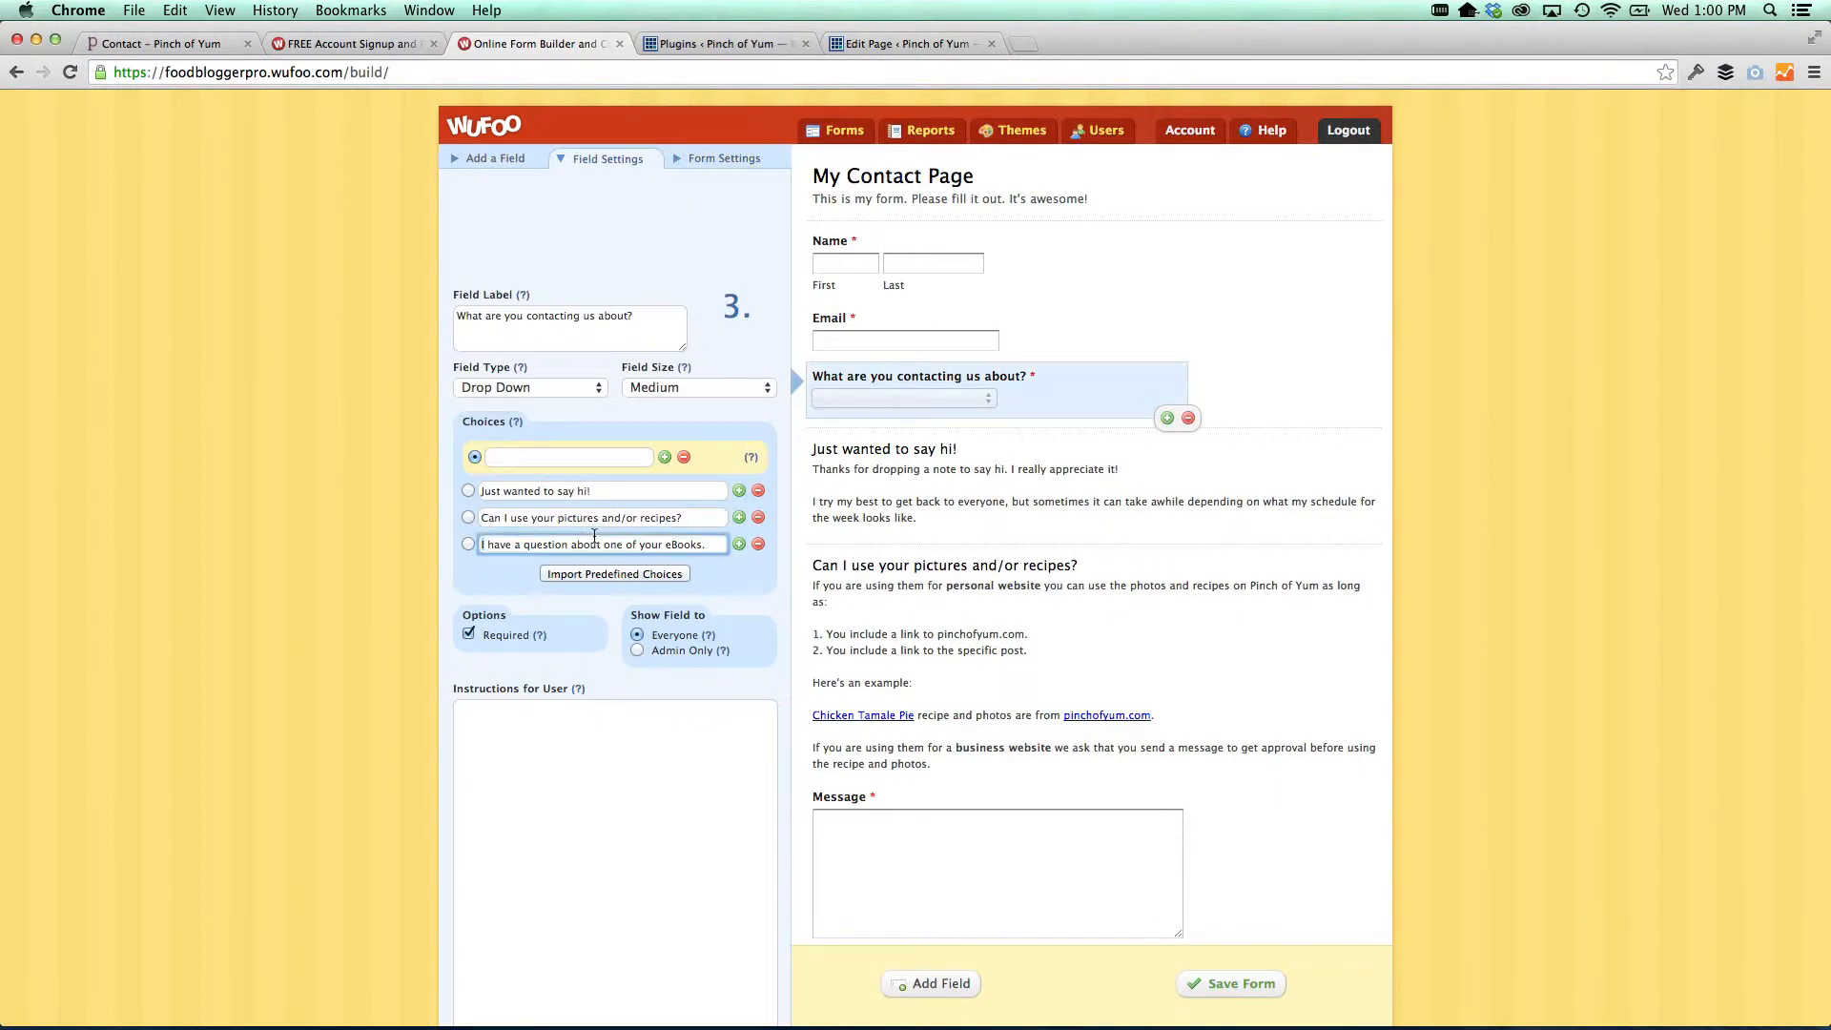
left_click_drag(594, 536, 653, 565)
key("super+c")
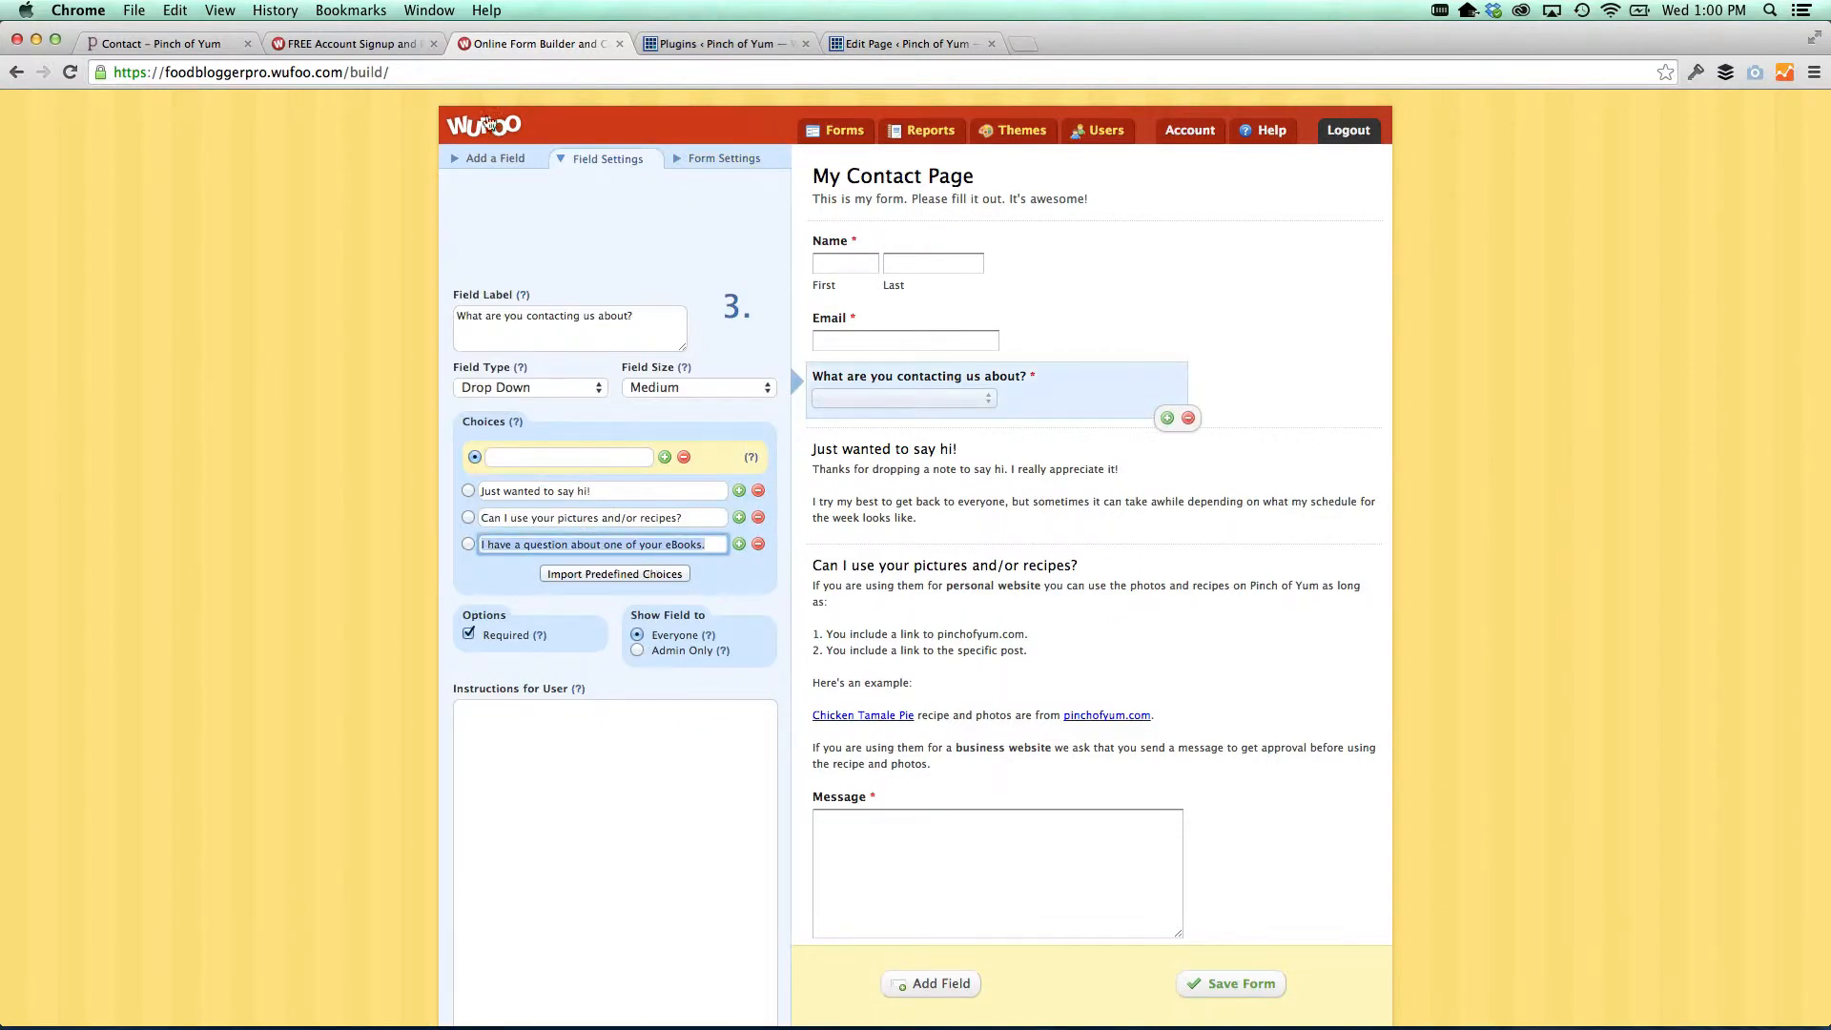
left_click(491, 158)
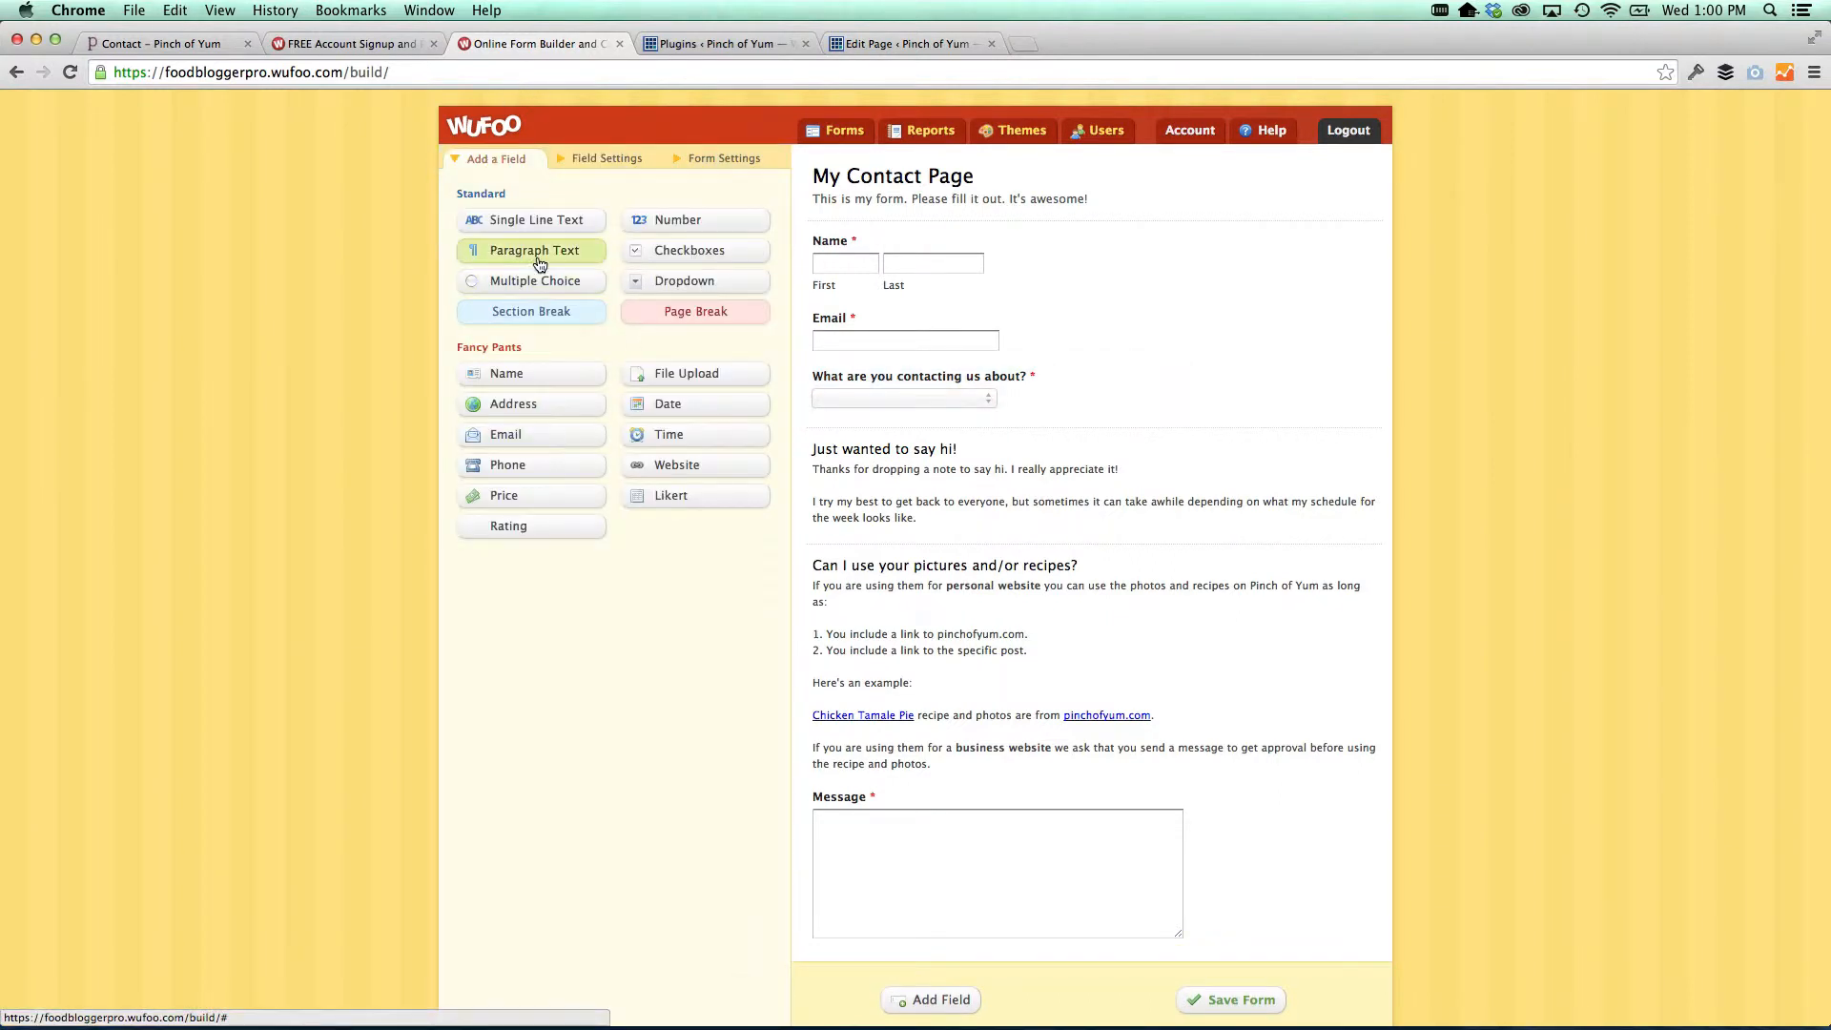
Add a section break above Message titled with the pasted eBooks question
left_click(531, 311)
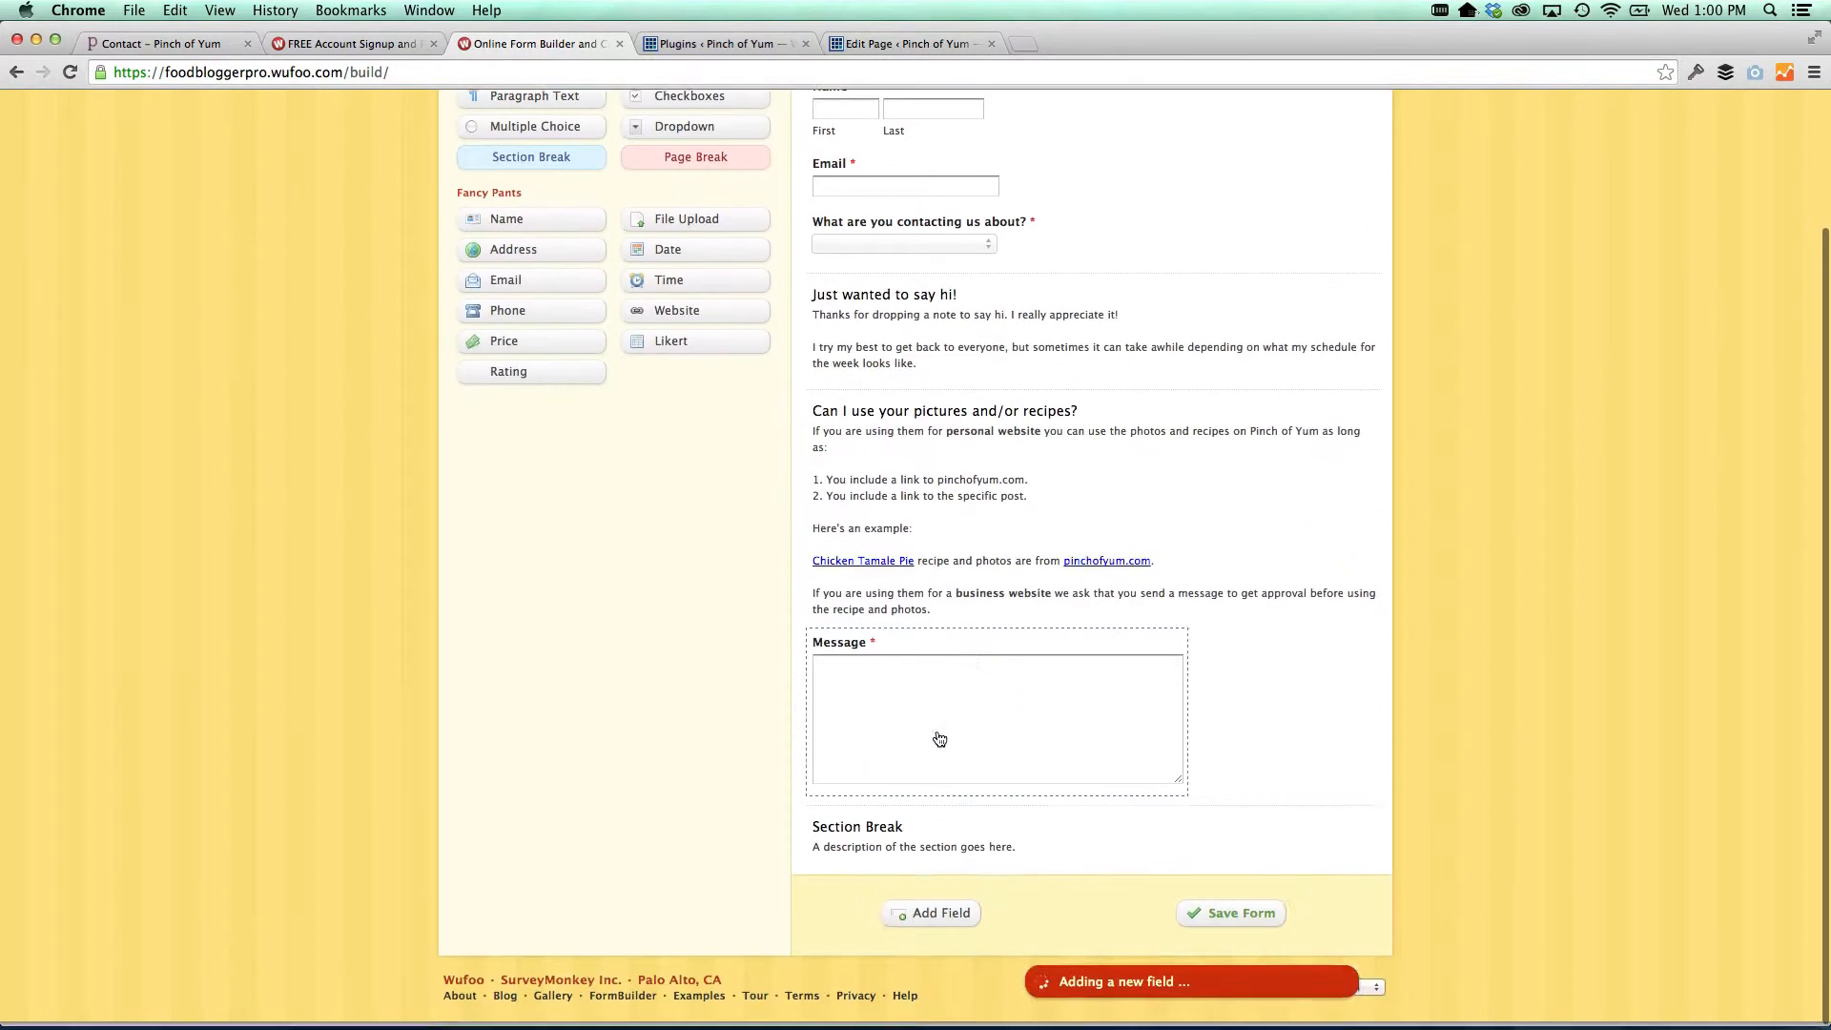
left_click_drag(907, 856, 918, 673)
left_click(919, 673)
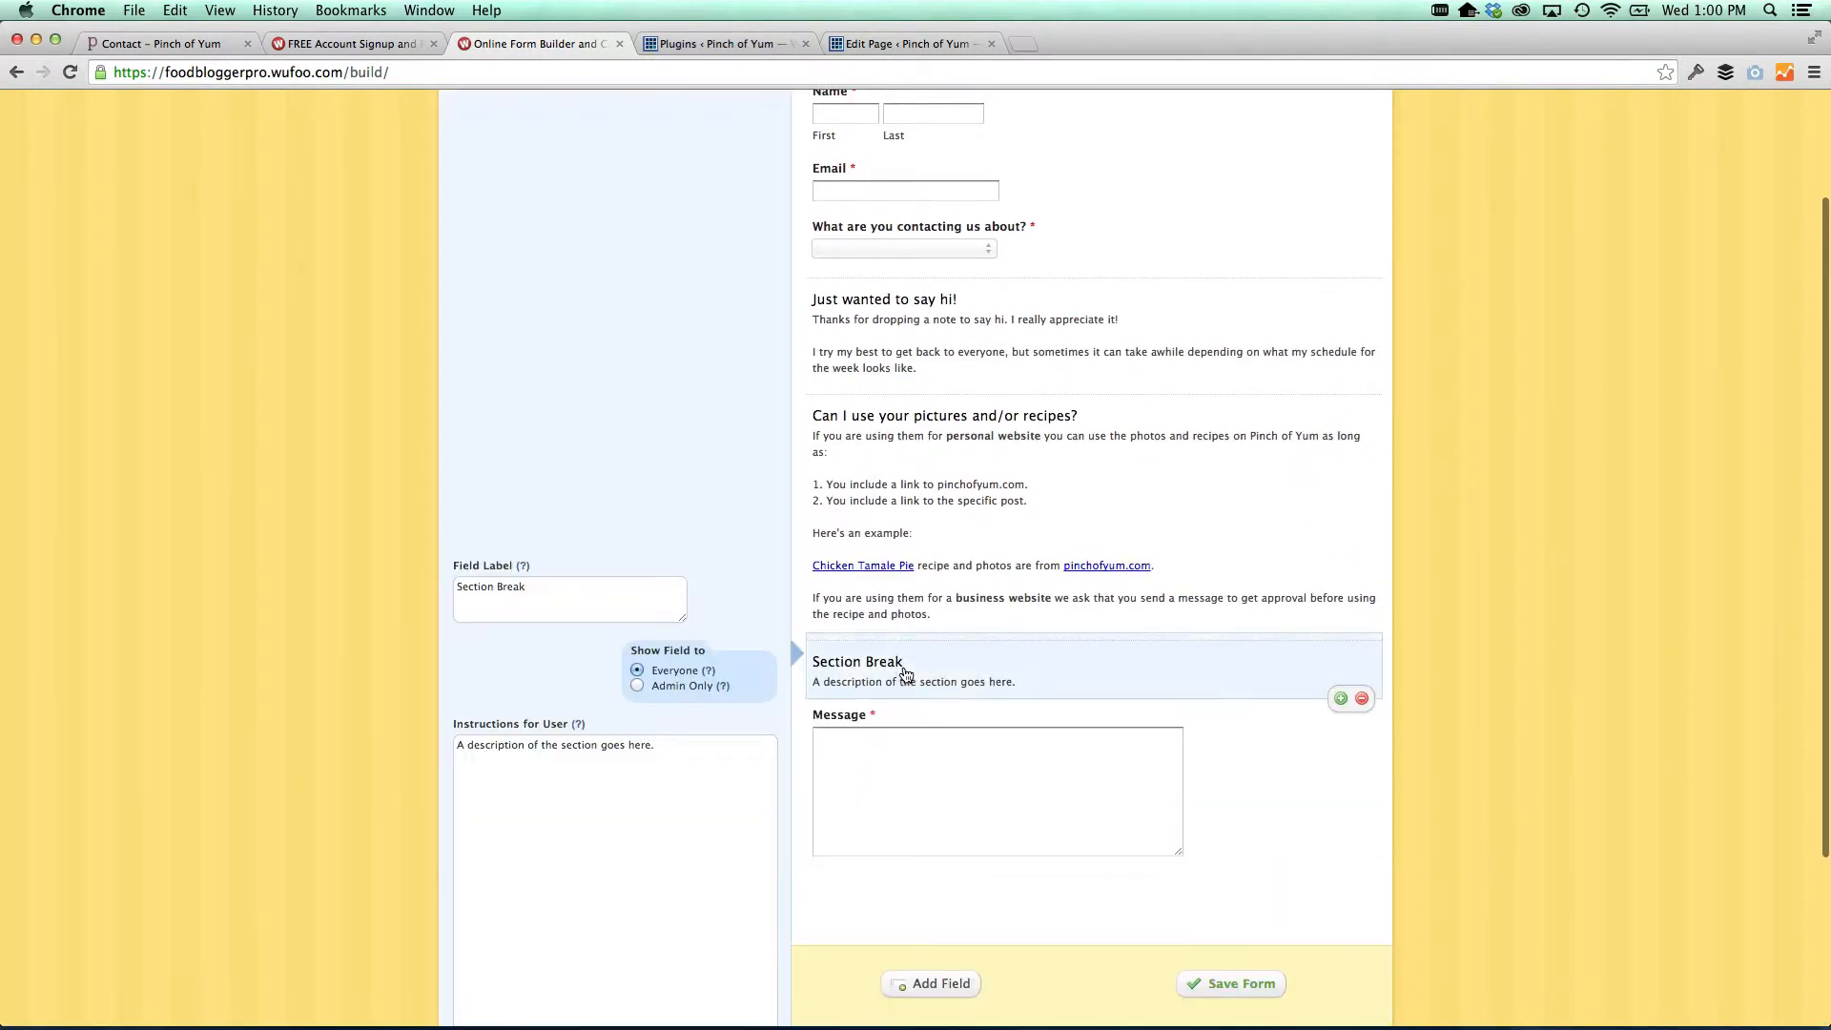
left_click(560, 591)
key("super+v")
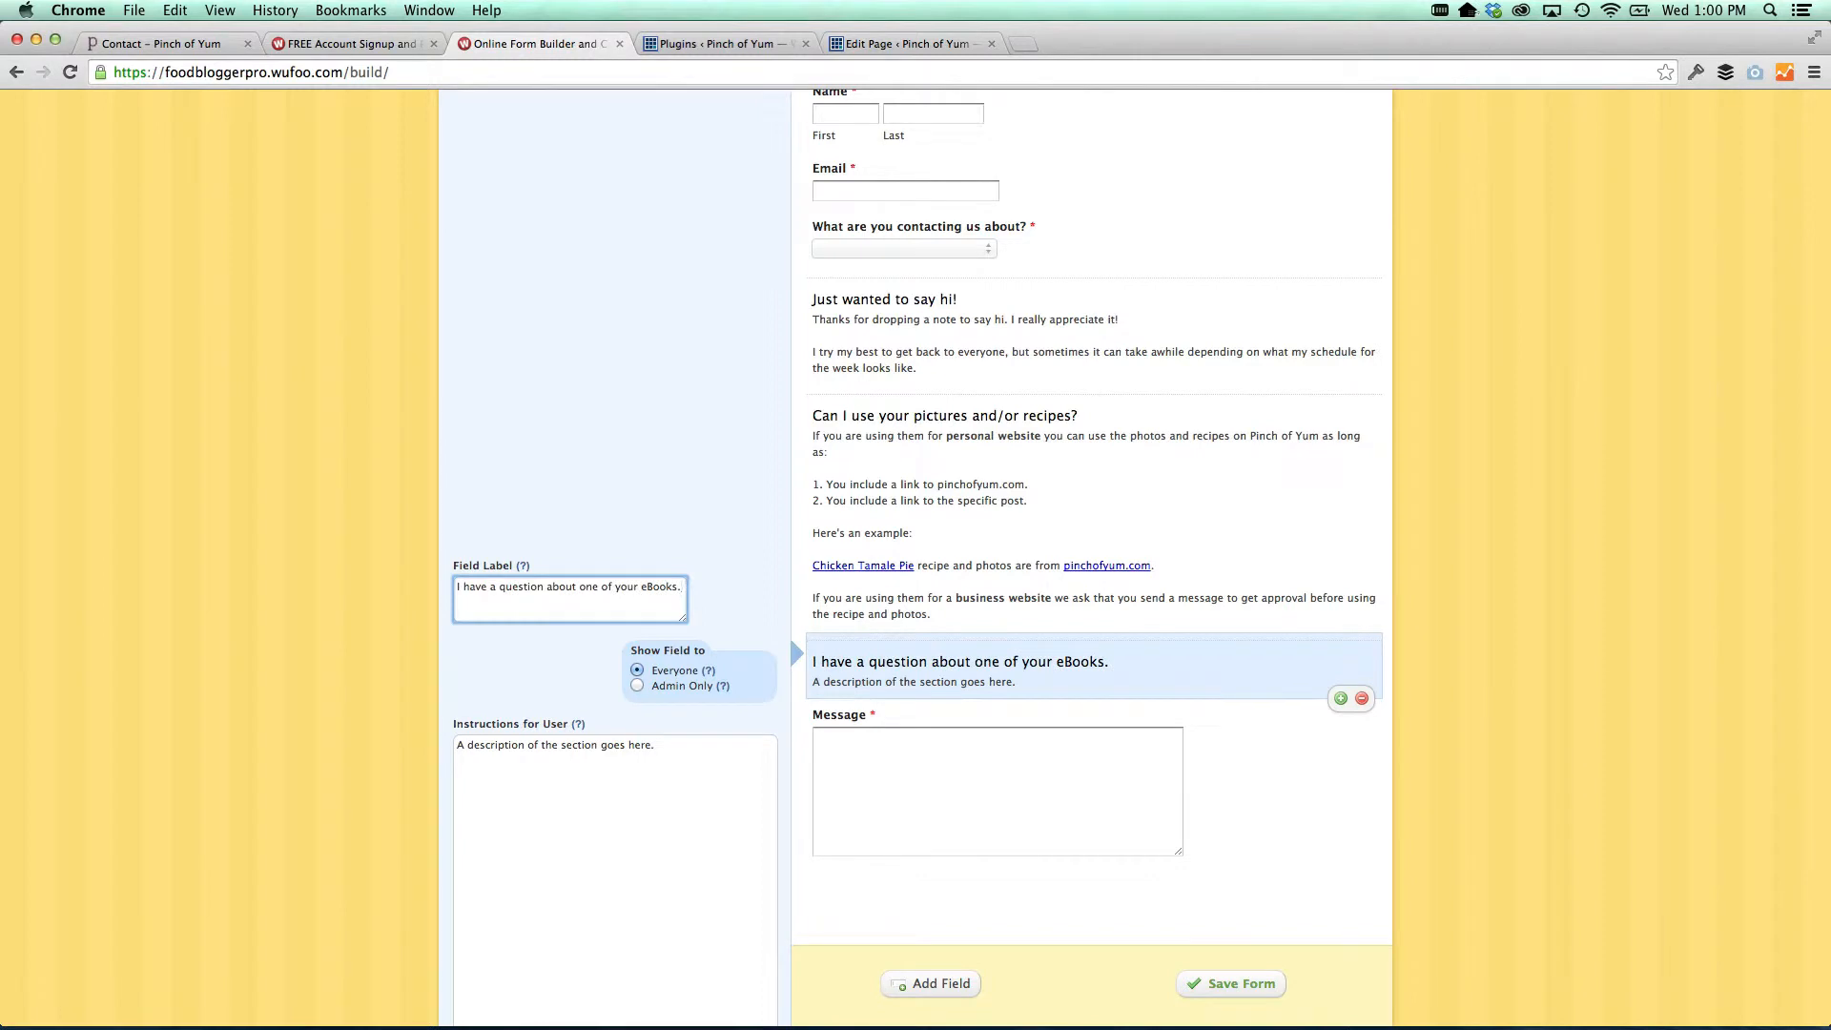
key("super+Tab")
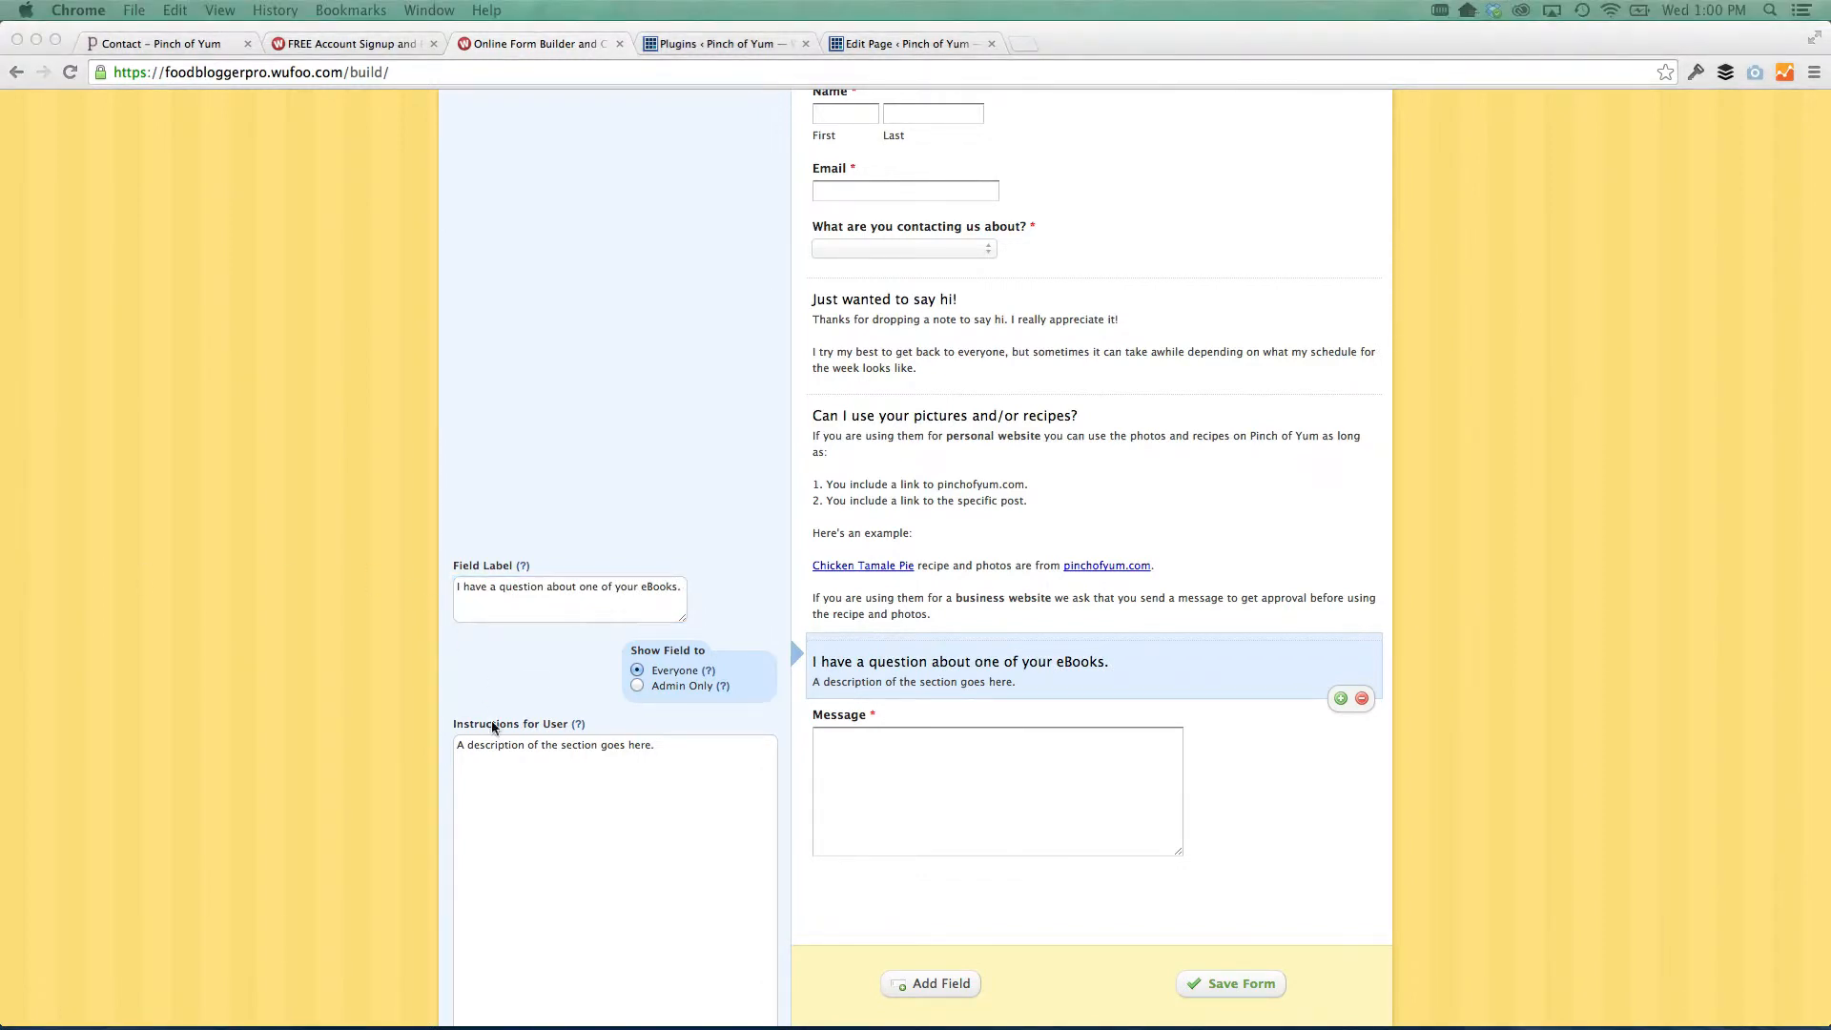
Paste the eBook download help and FAQ link HTML as the section's description
left_click(518, 820)
key("super+a")
type("Downloading the eBook onto your iPad? Here's how: <a href=\"http://pinchofyum.com/downloading-ebook-ipad\" target=\"blank\">http://pinchofyum.com/downloading-ebook-ipad</a>  Check out the <a href=\"http://pinchofyum.com/tasty-food-photography-faq\" target=\"blank\">eBook FAQ page</a> to see if the answer to your question is on that page.  Otherwise, feel free to send me a message below and I'll do my best to get back to you as soon as possible.")
scroll(511, 786, "down", 2)
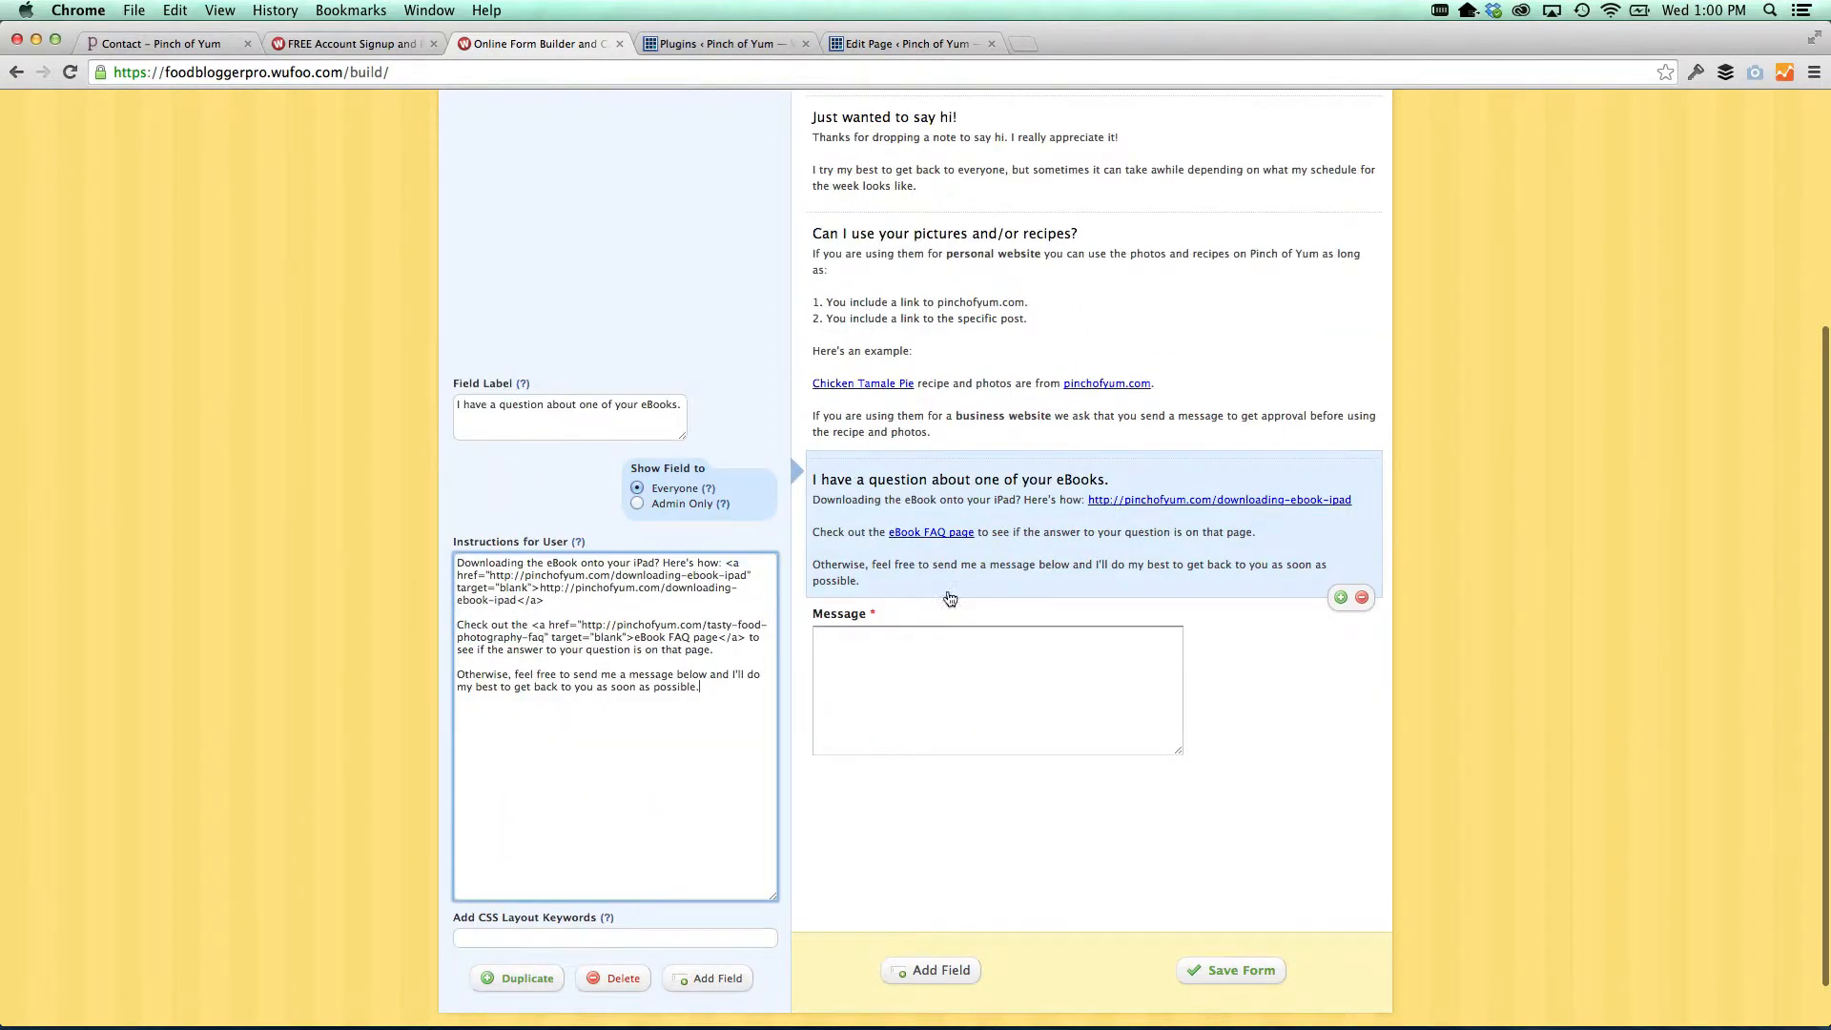
scroll(950, 598, "up", 5)
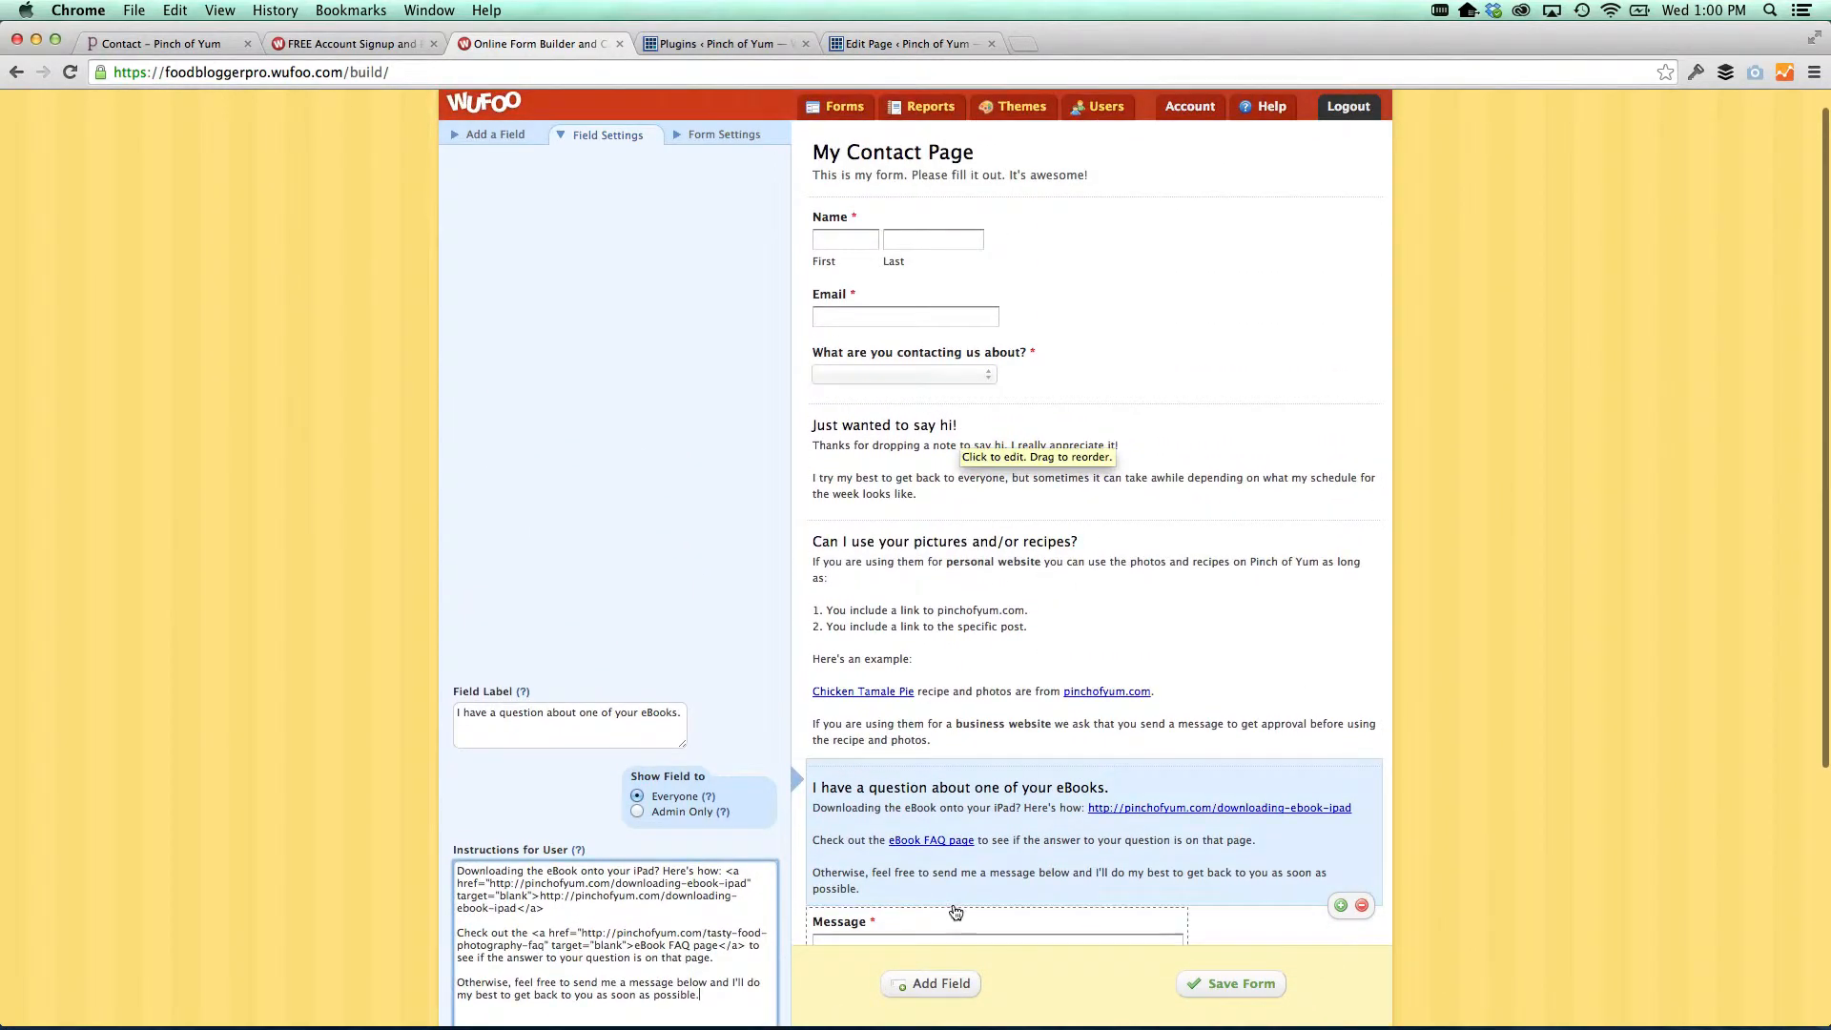
scroll(955, 913, "down", 3)
scroll(992, 572, "up", 4)
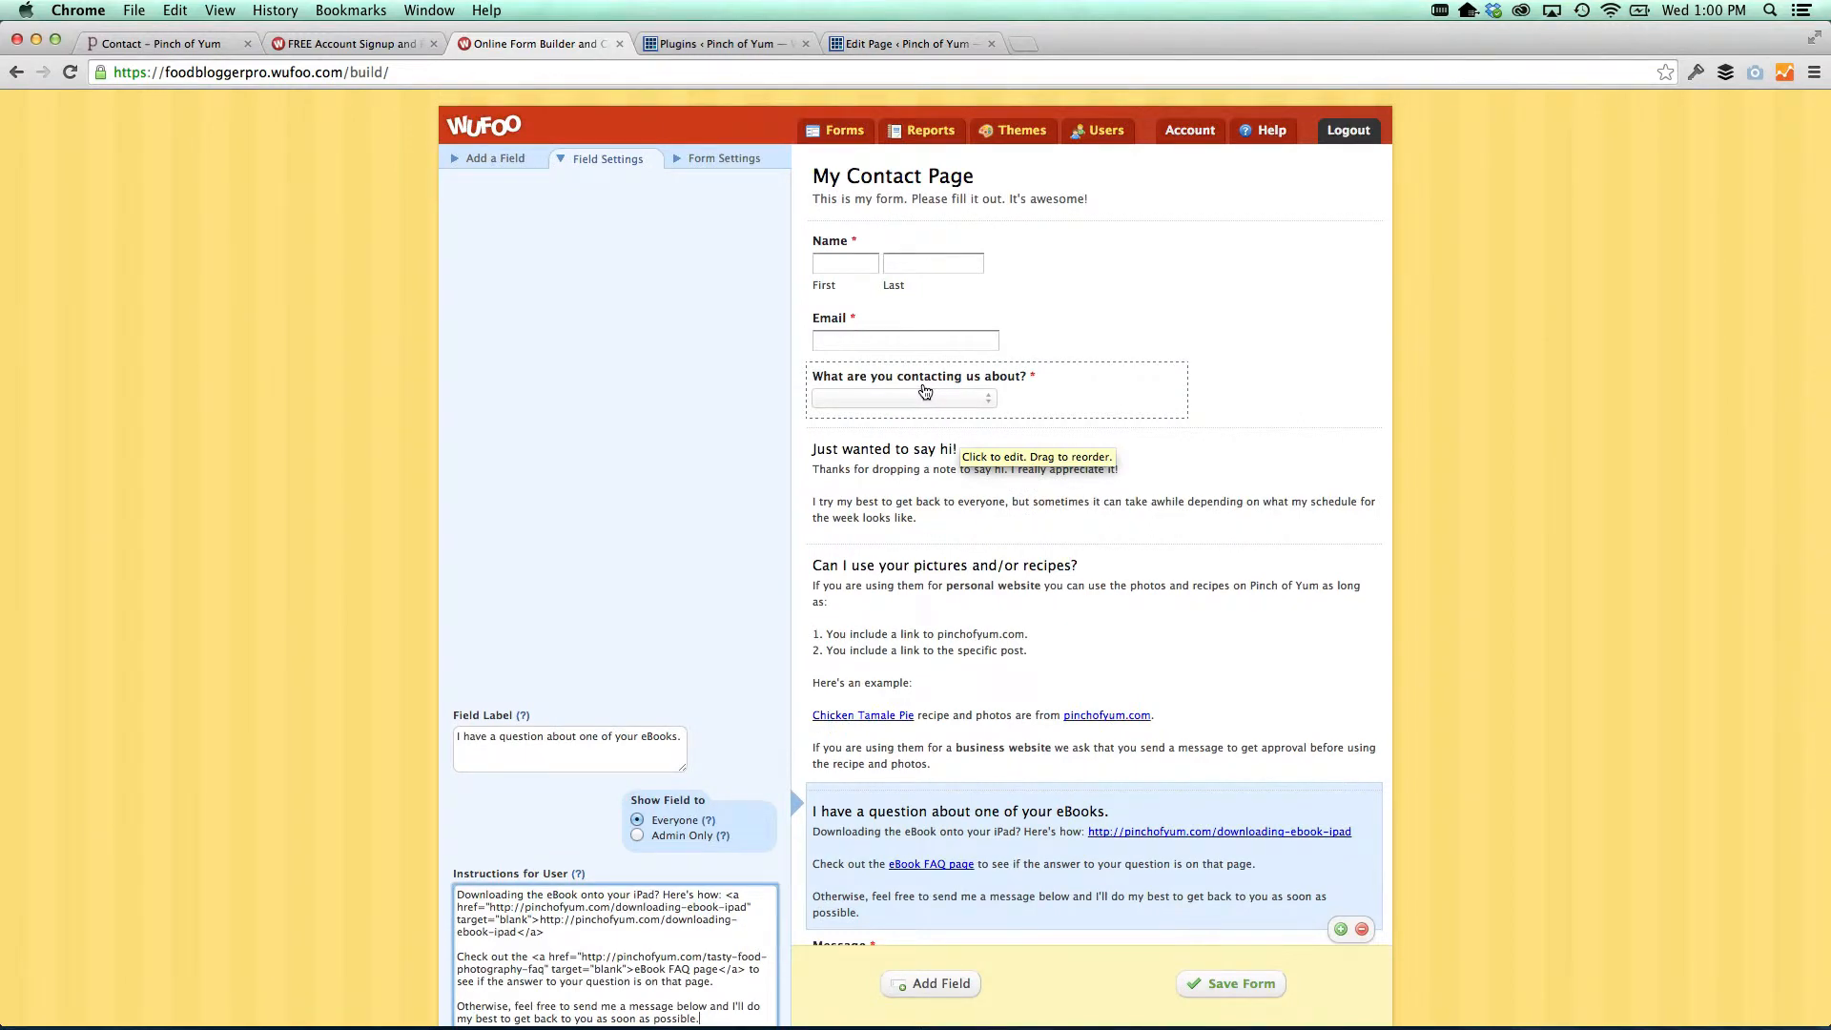
scroll(963, 553, "down", 2)
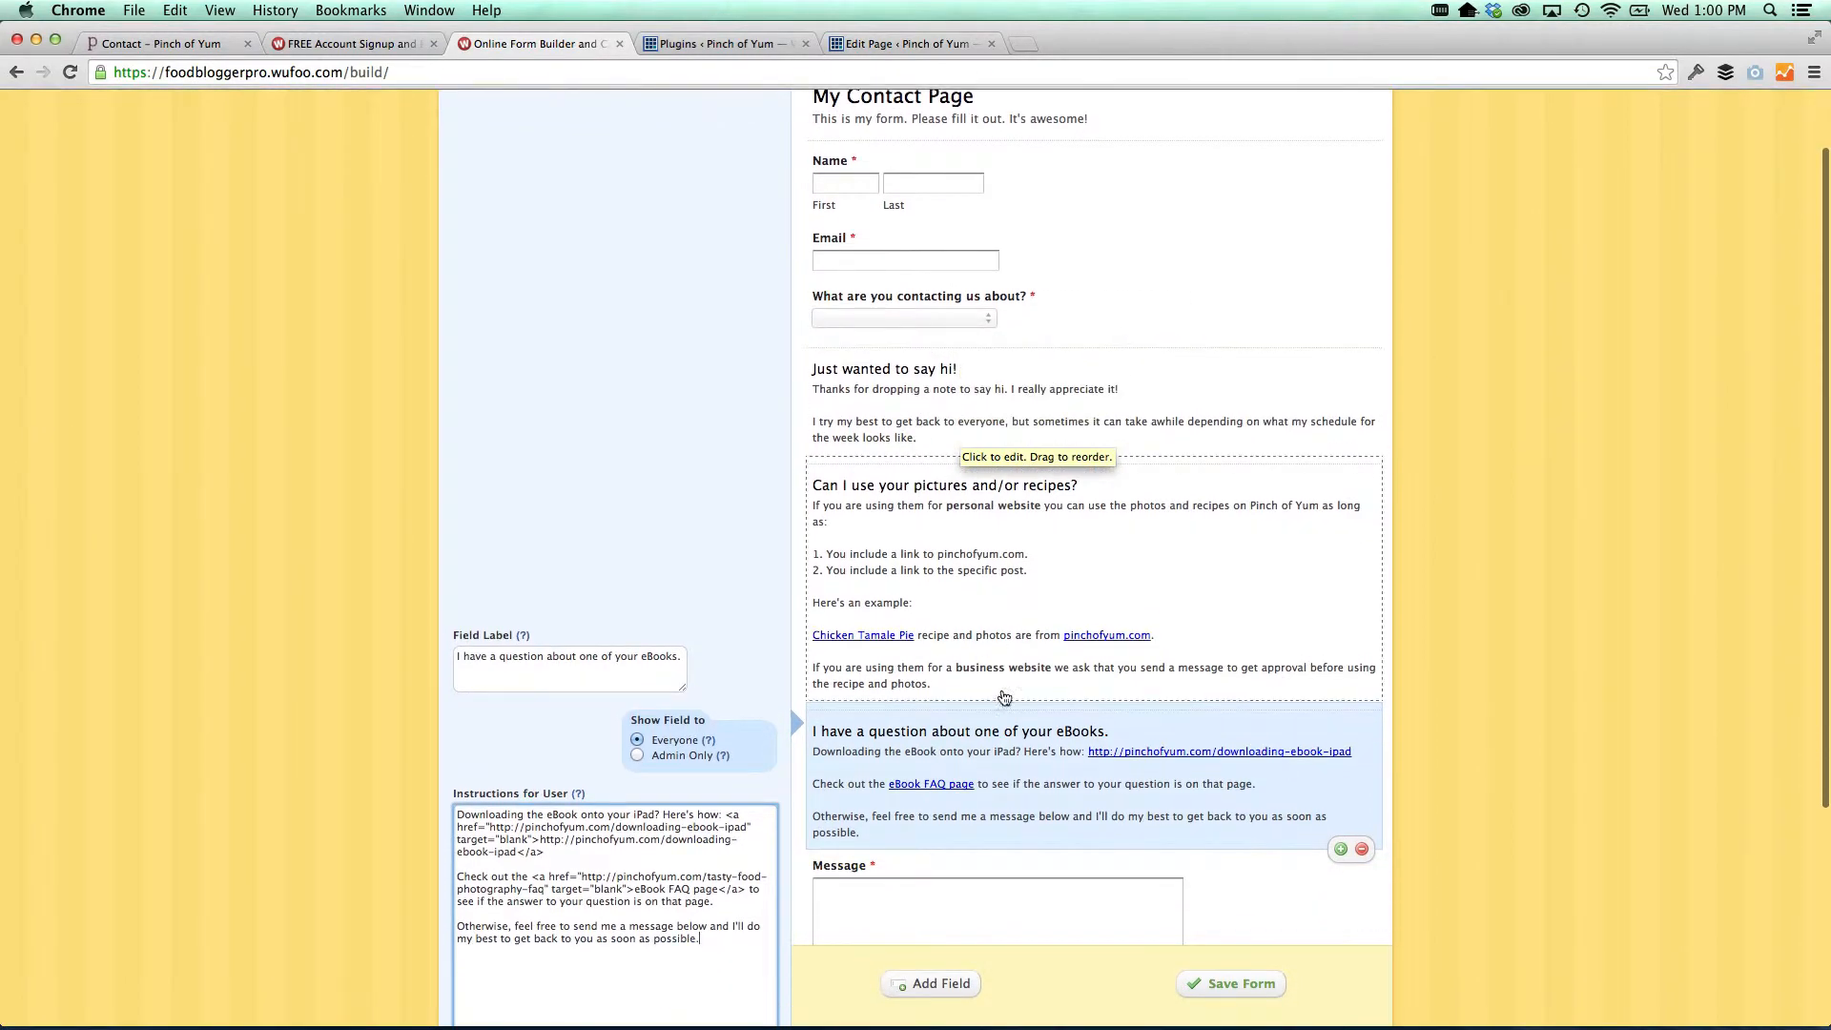
scroll(996, 712, "up", 2)
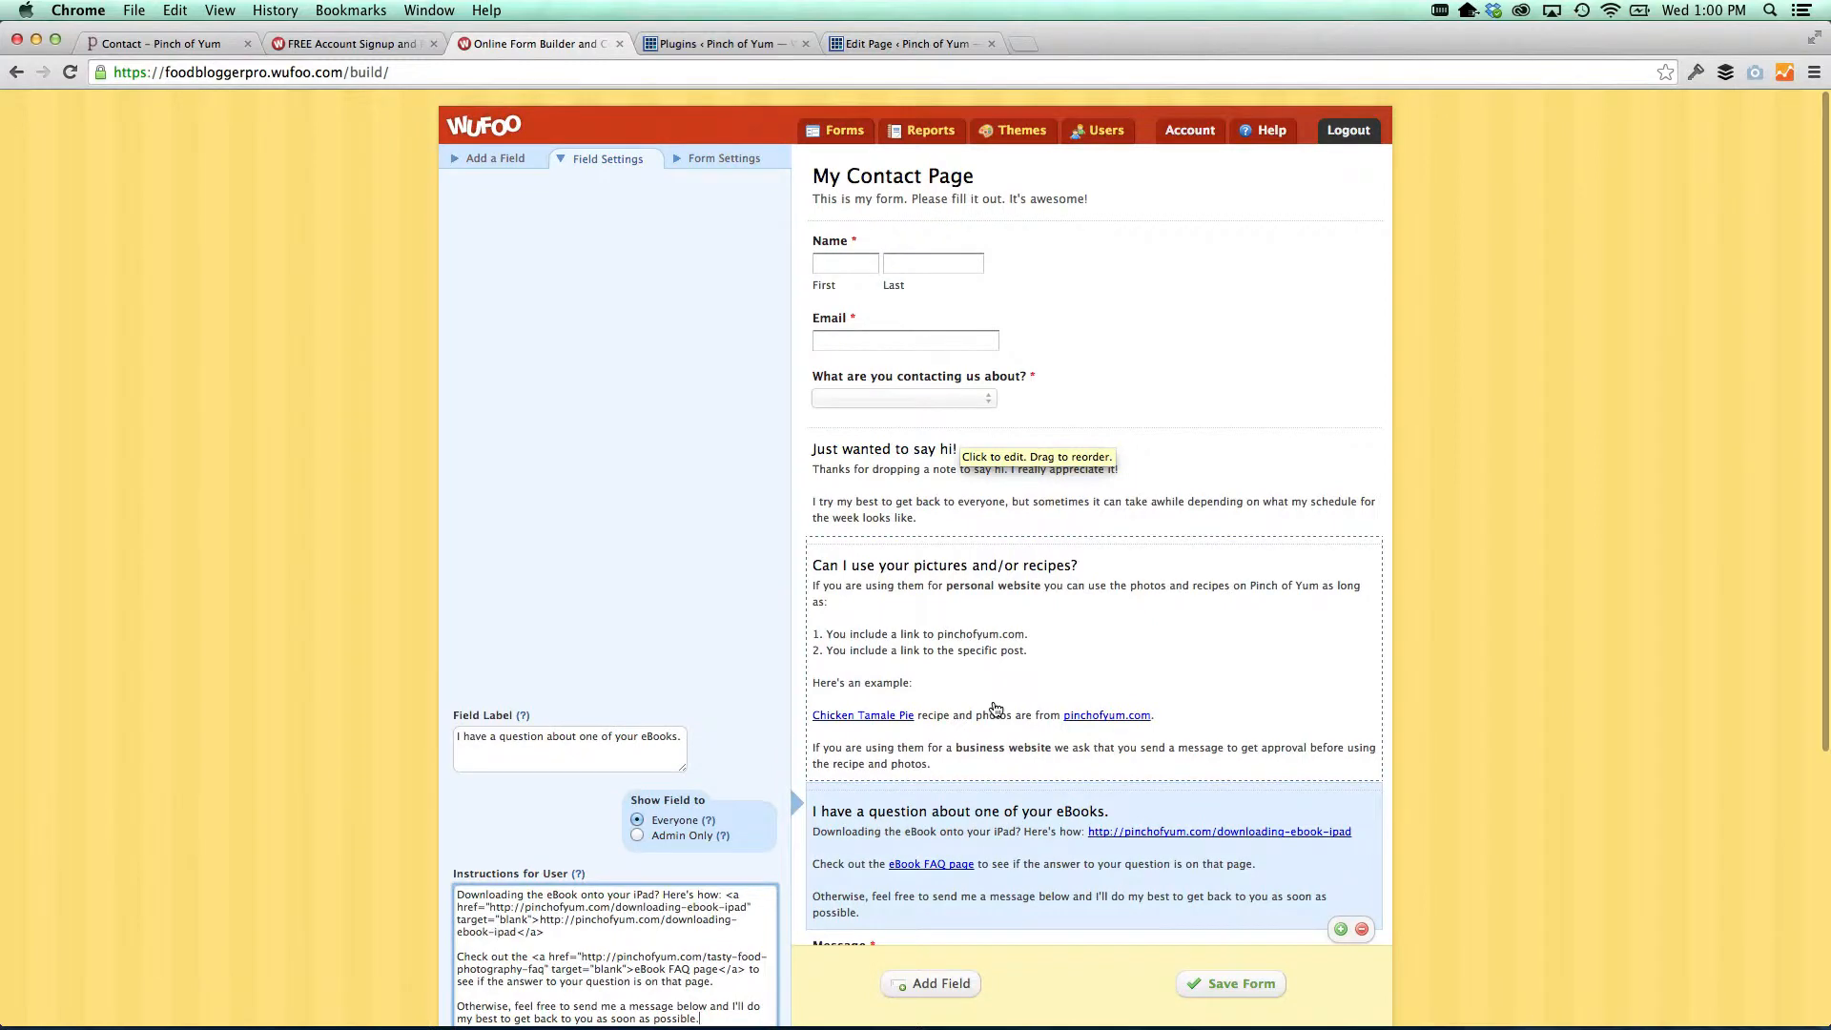
Save the contact form, return to the Form Manager, and open My Contact Page's field rules
left_click(1206, 983)
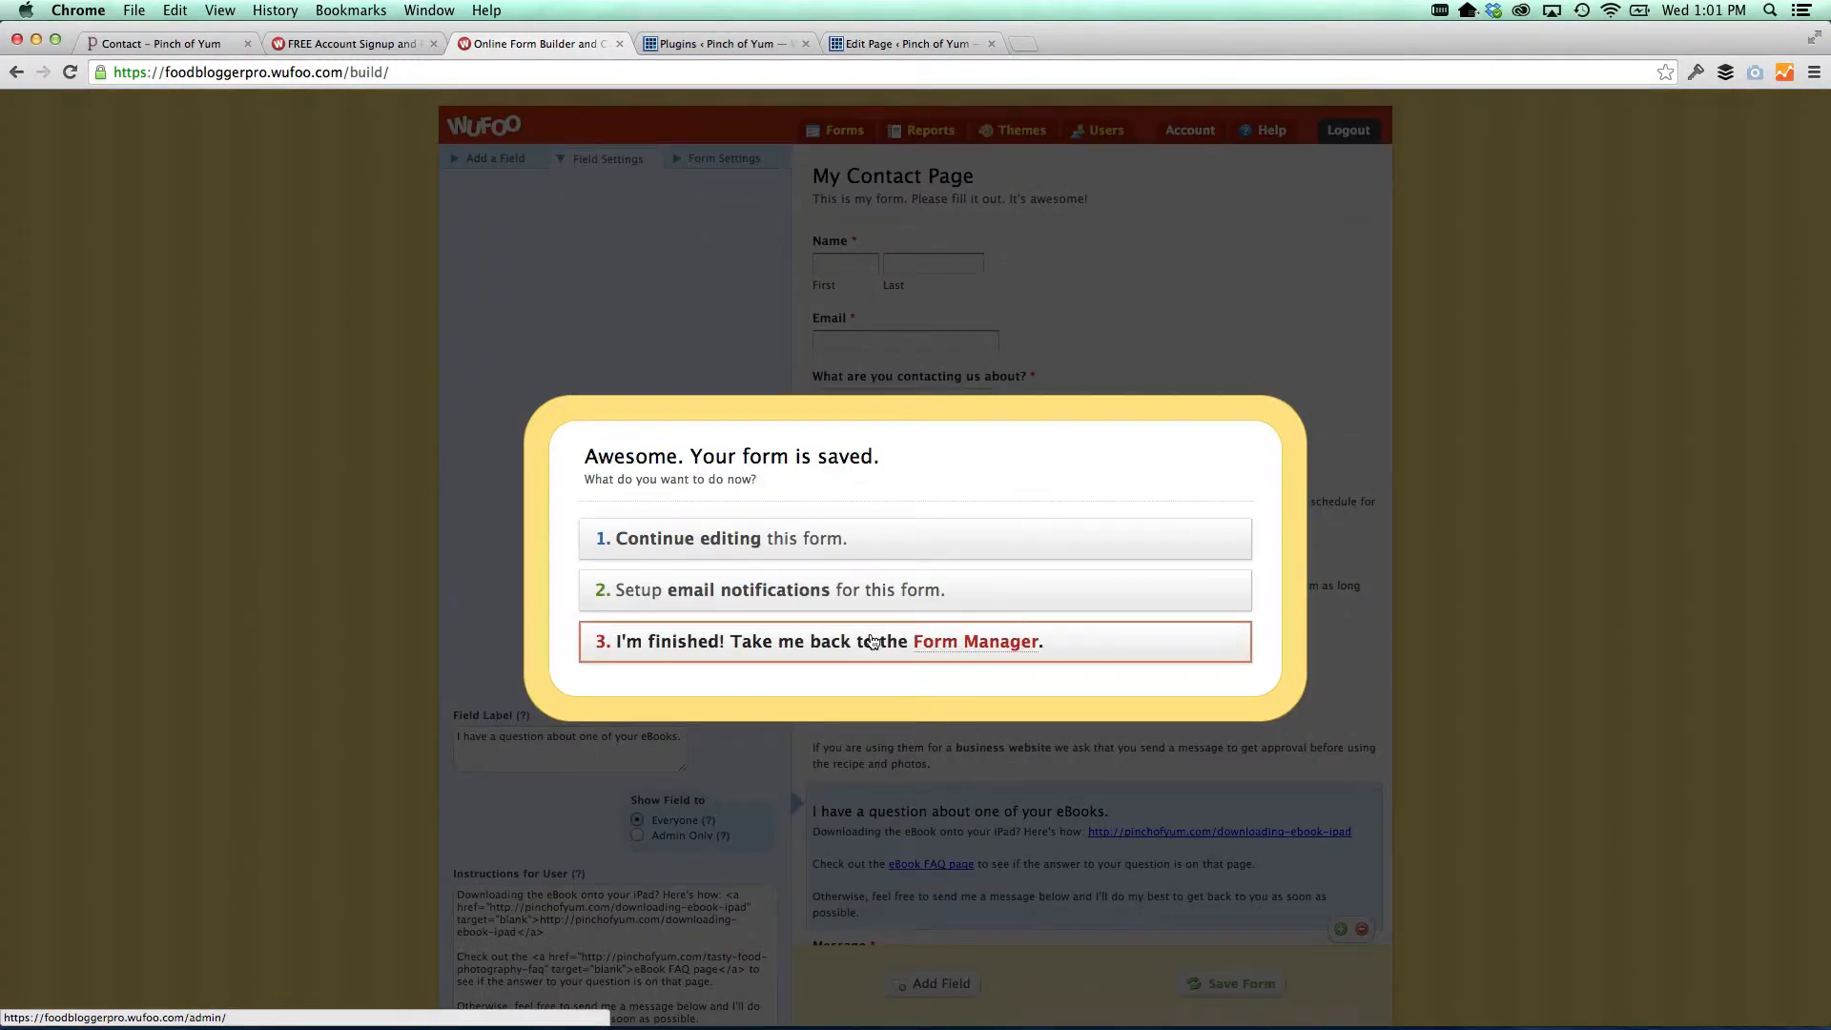
left_click(872, 641)
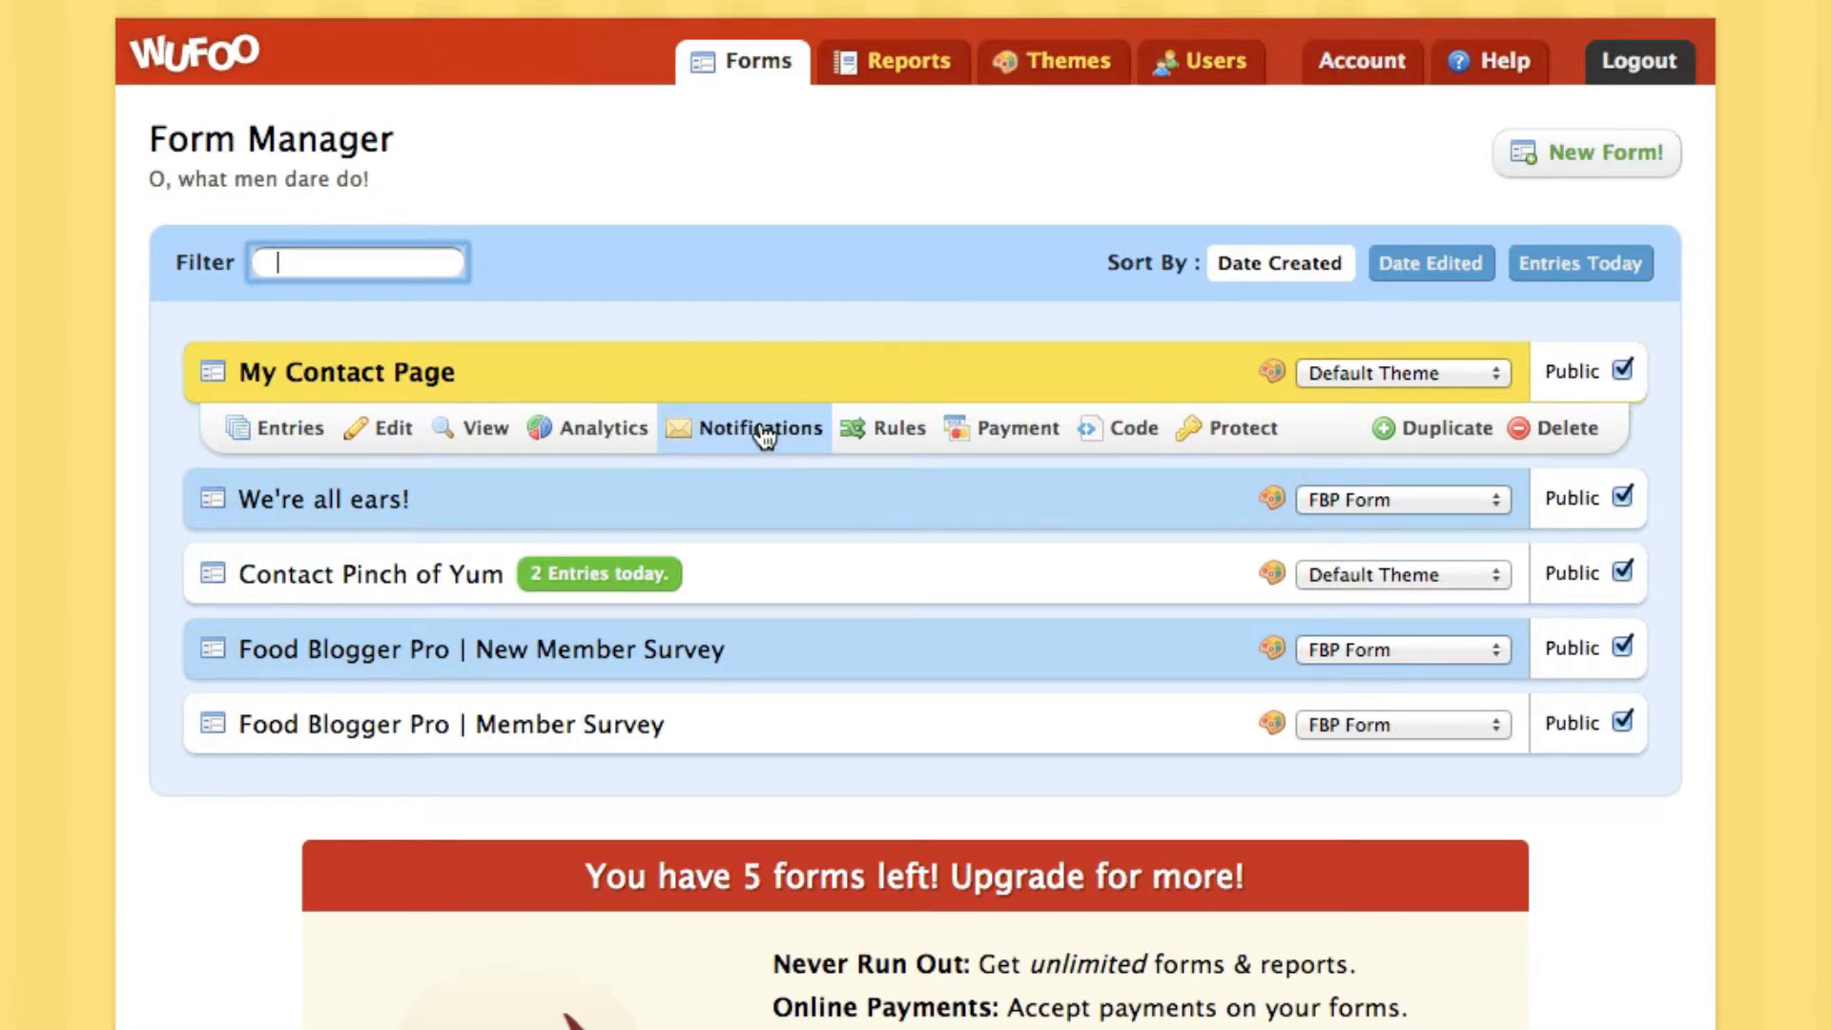
left_click(889, 434)
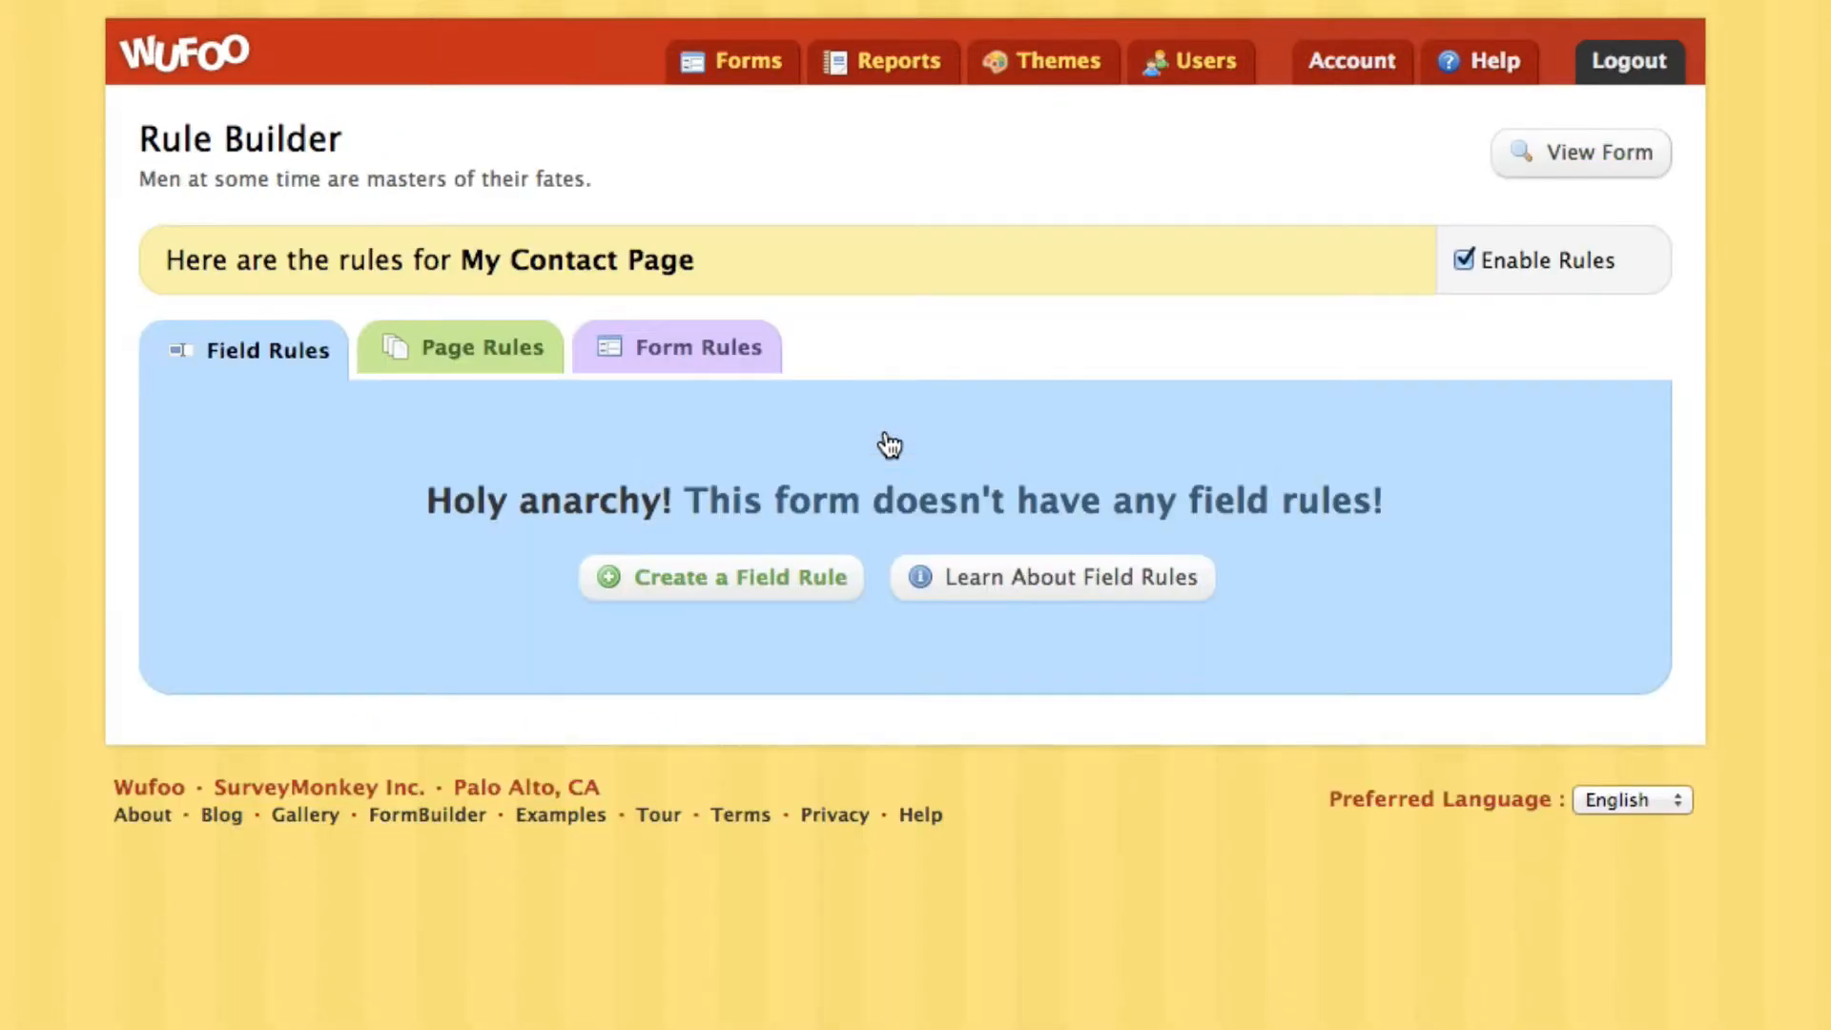
Add a rule: if 'What are you contacting us about?' is 'Just wanted to say hi!', show that section
left_click(658, 584)
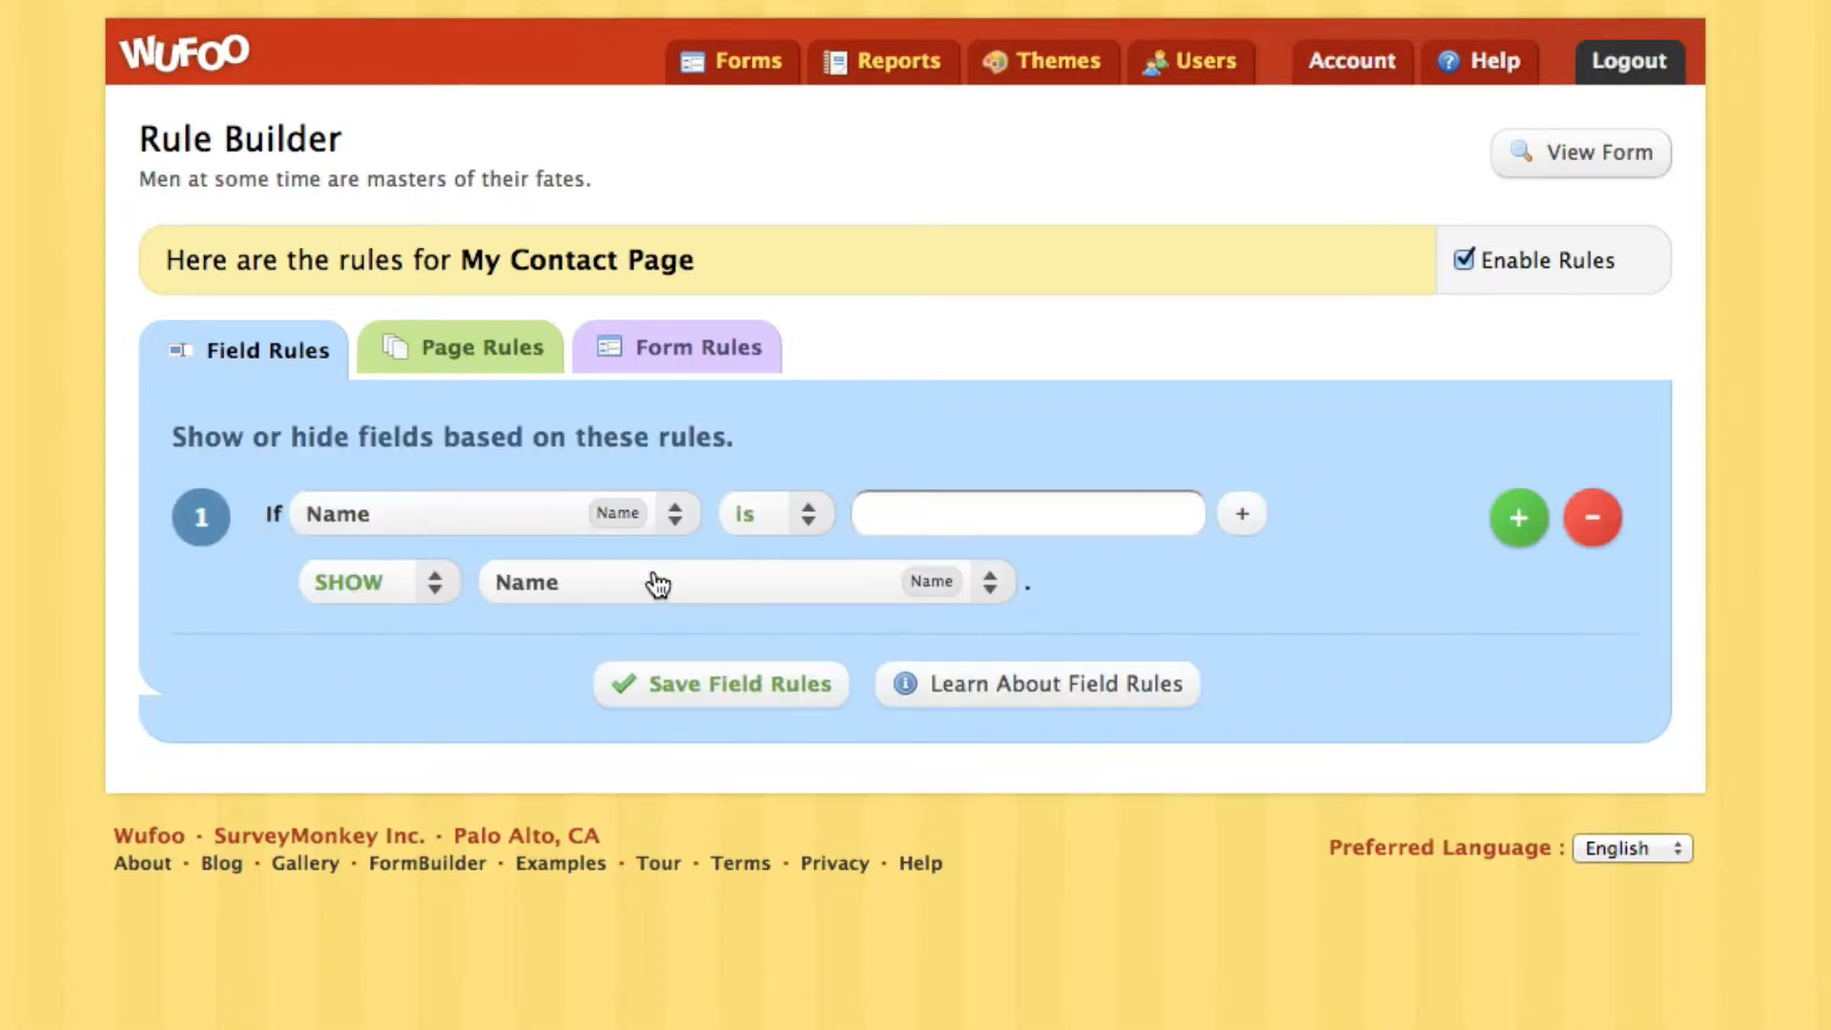
left_click(470, 516)
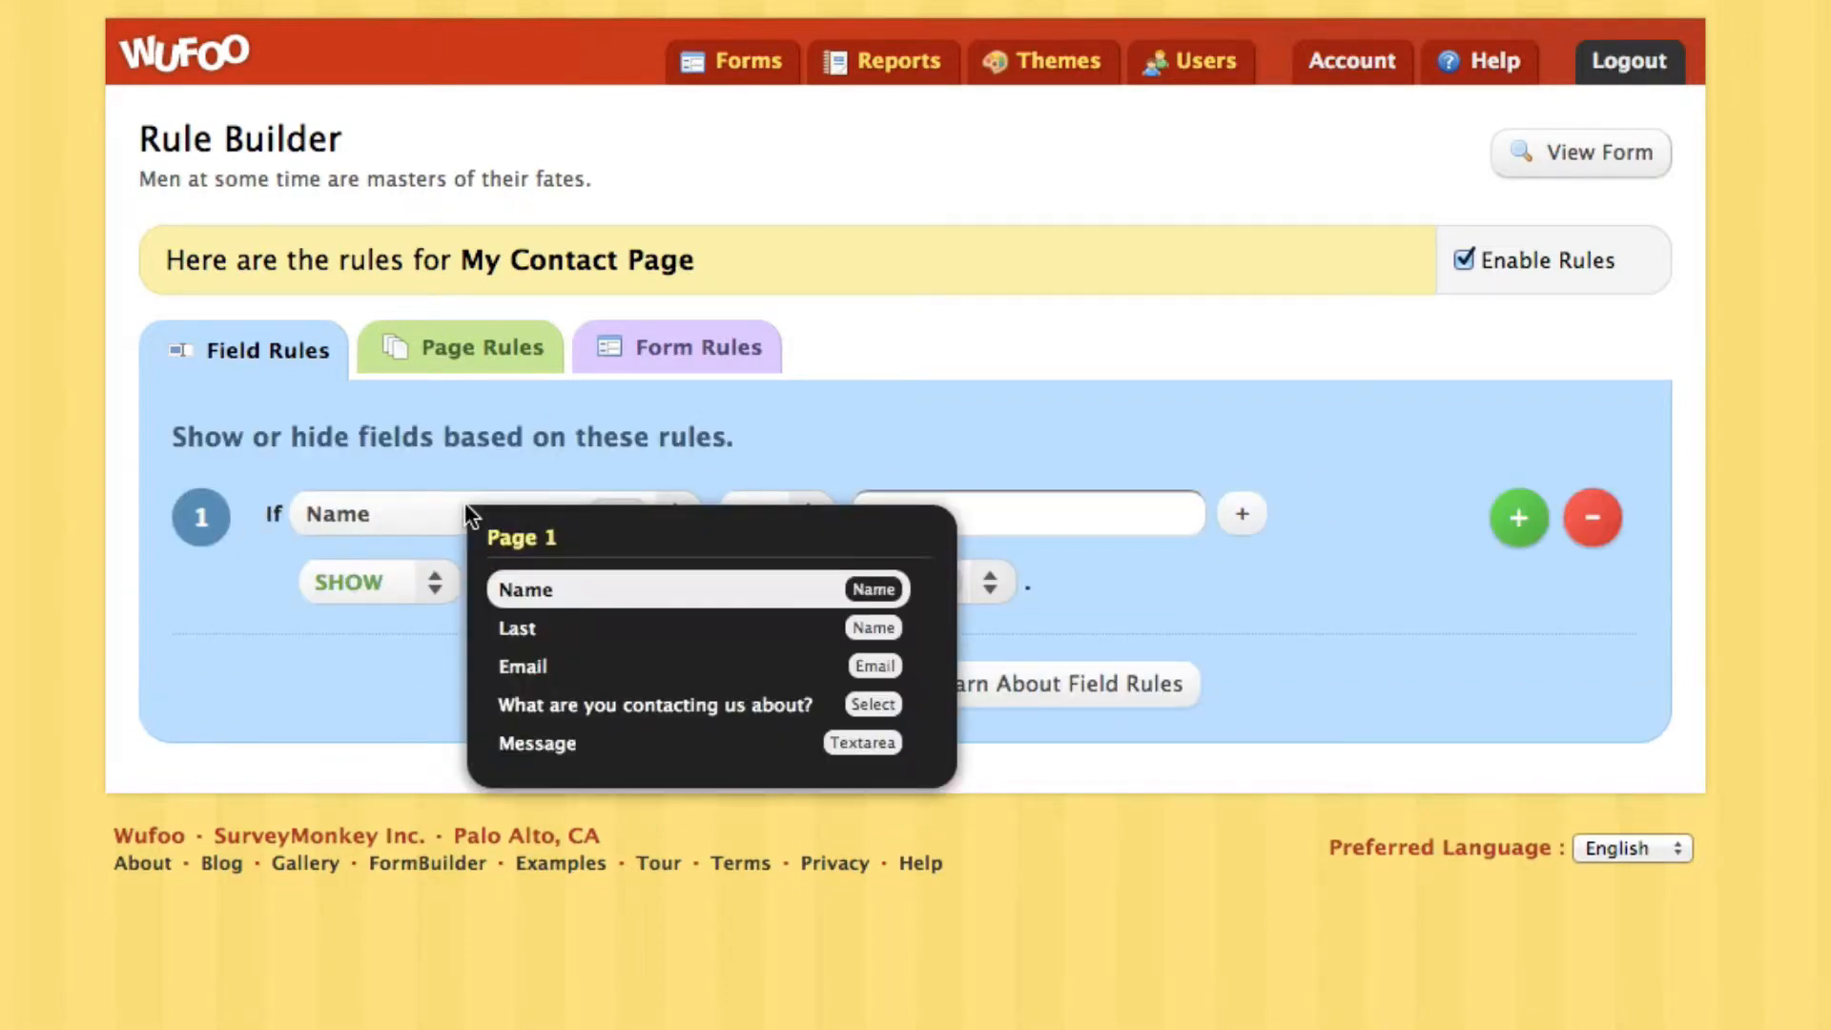
left_click(652, 711)
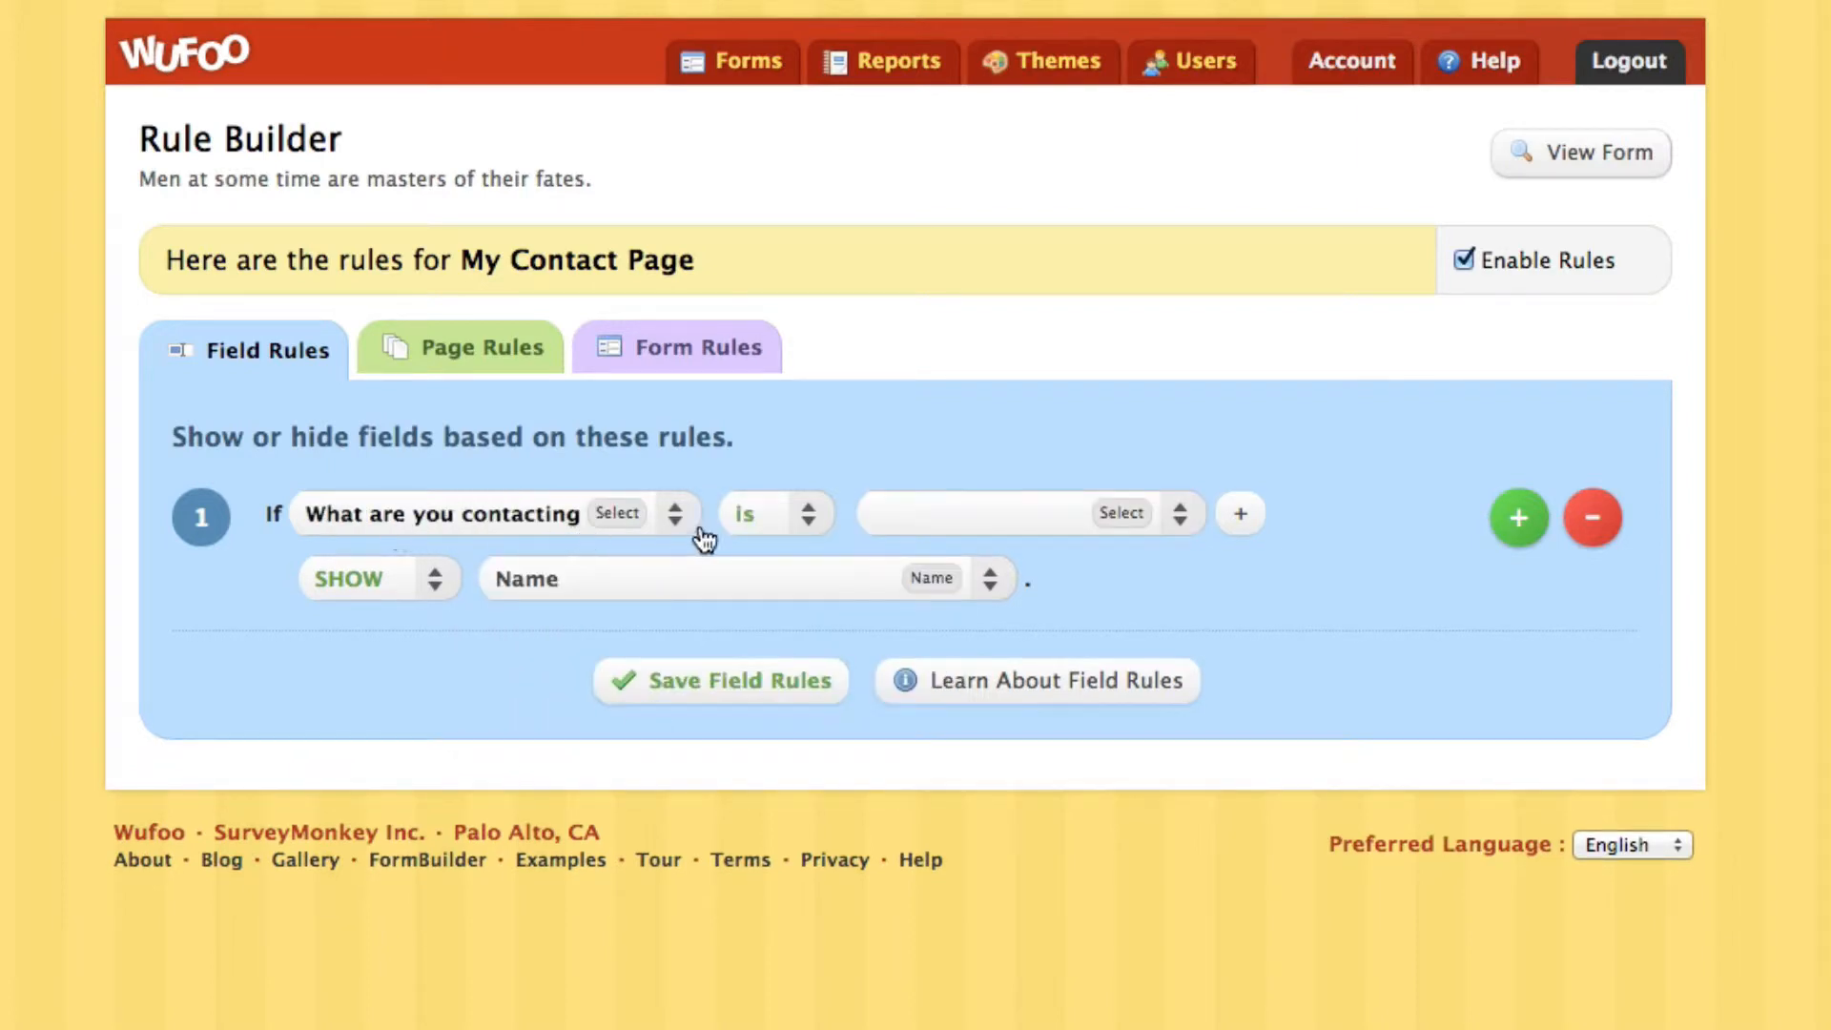
left_click(944, 531)
left_click(998, 642)
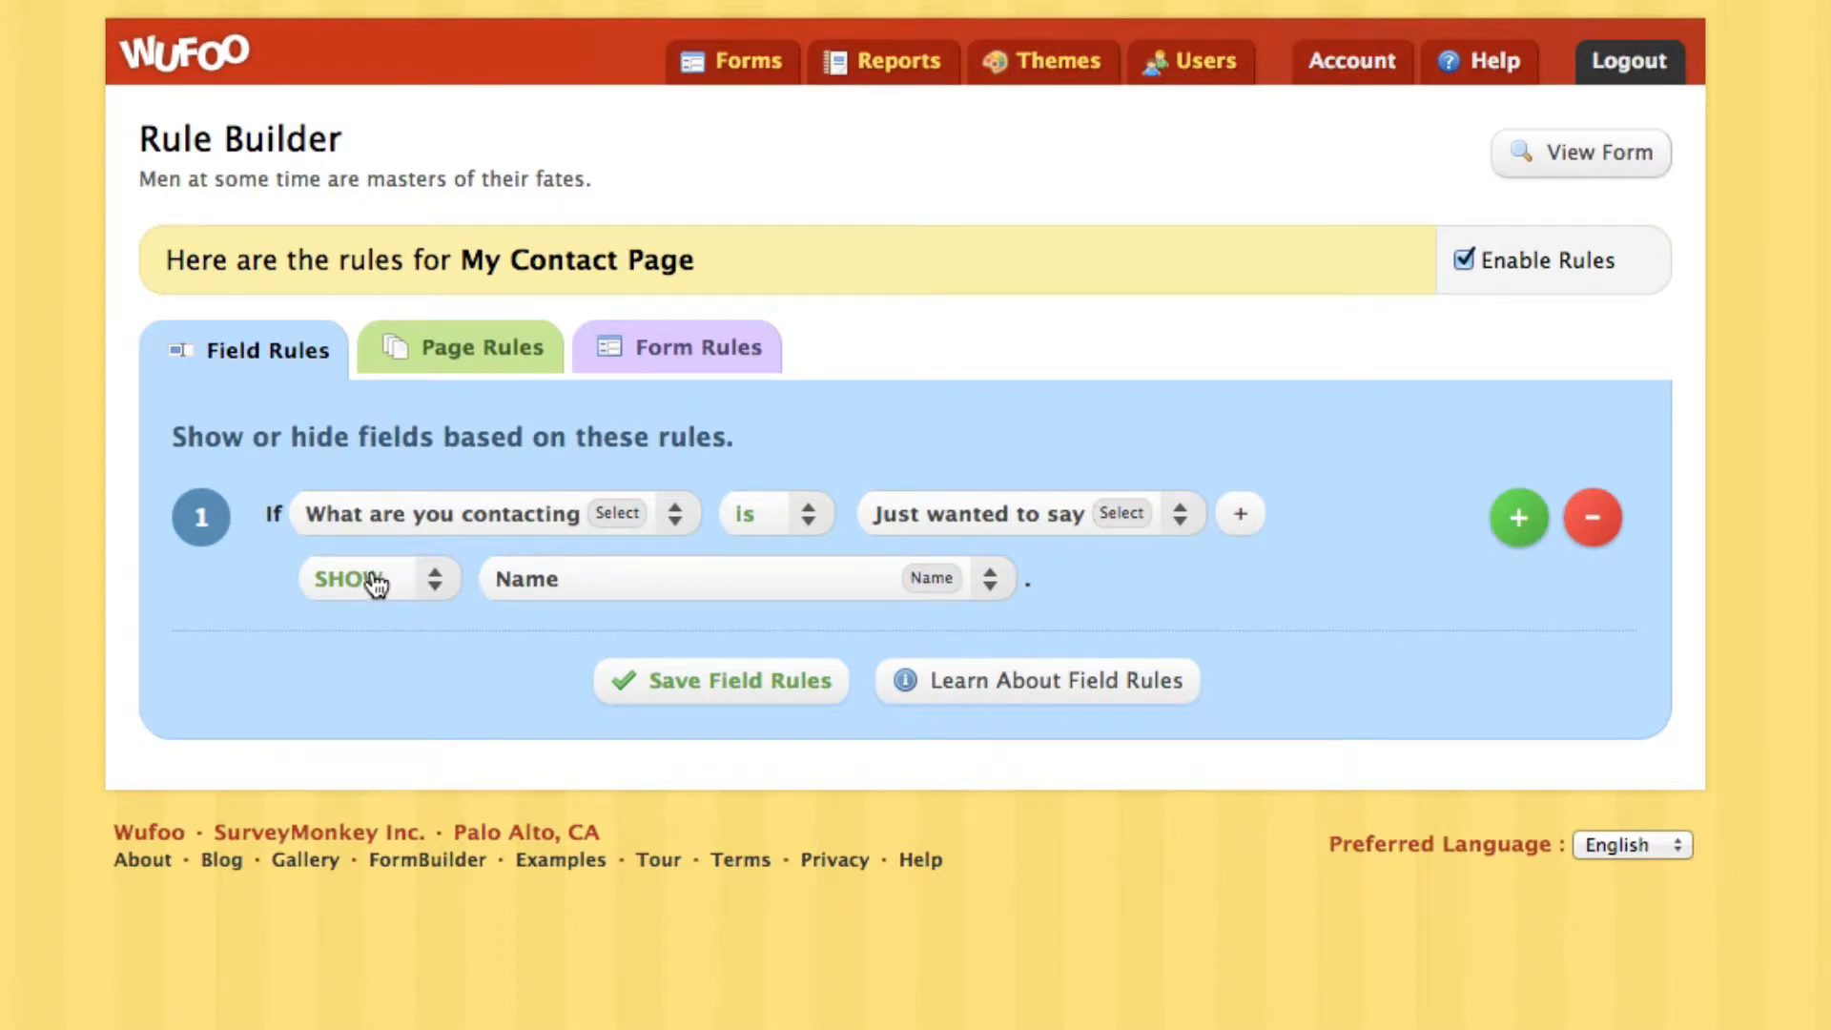
left_click(607, 580)
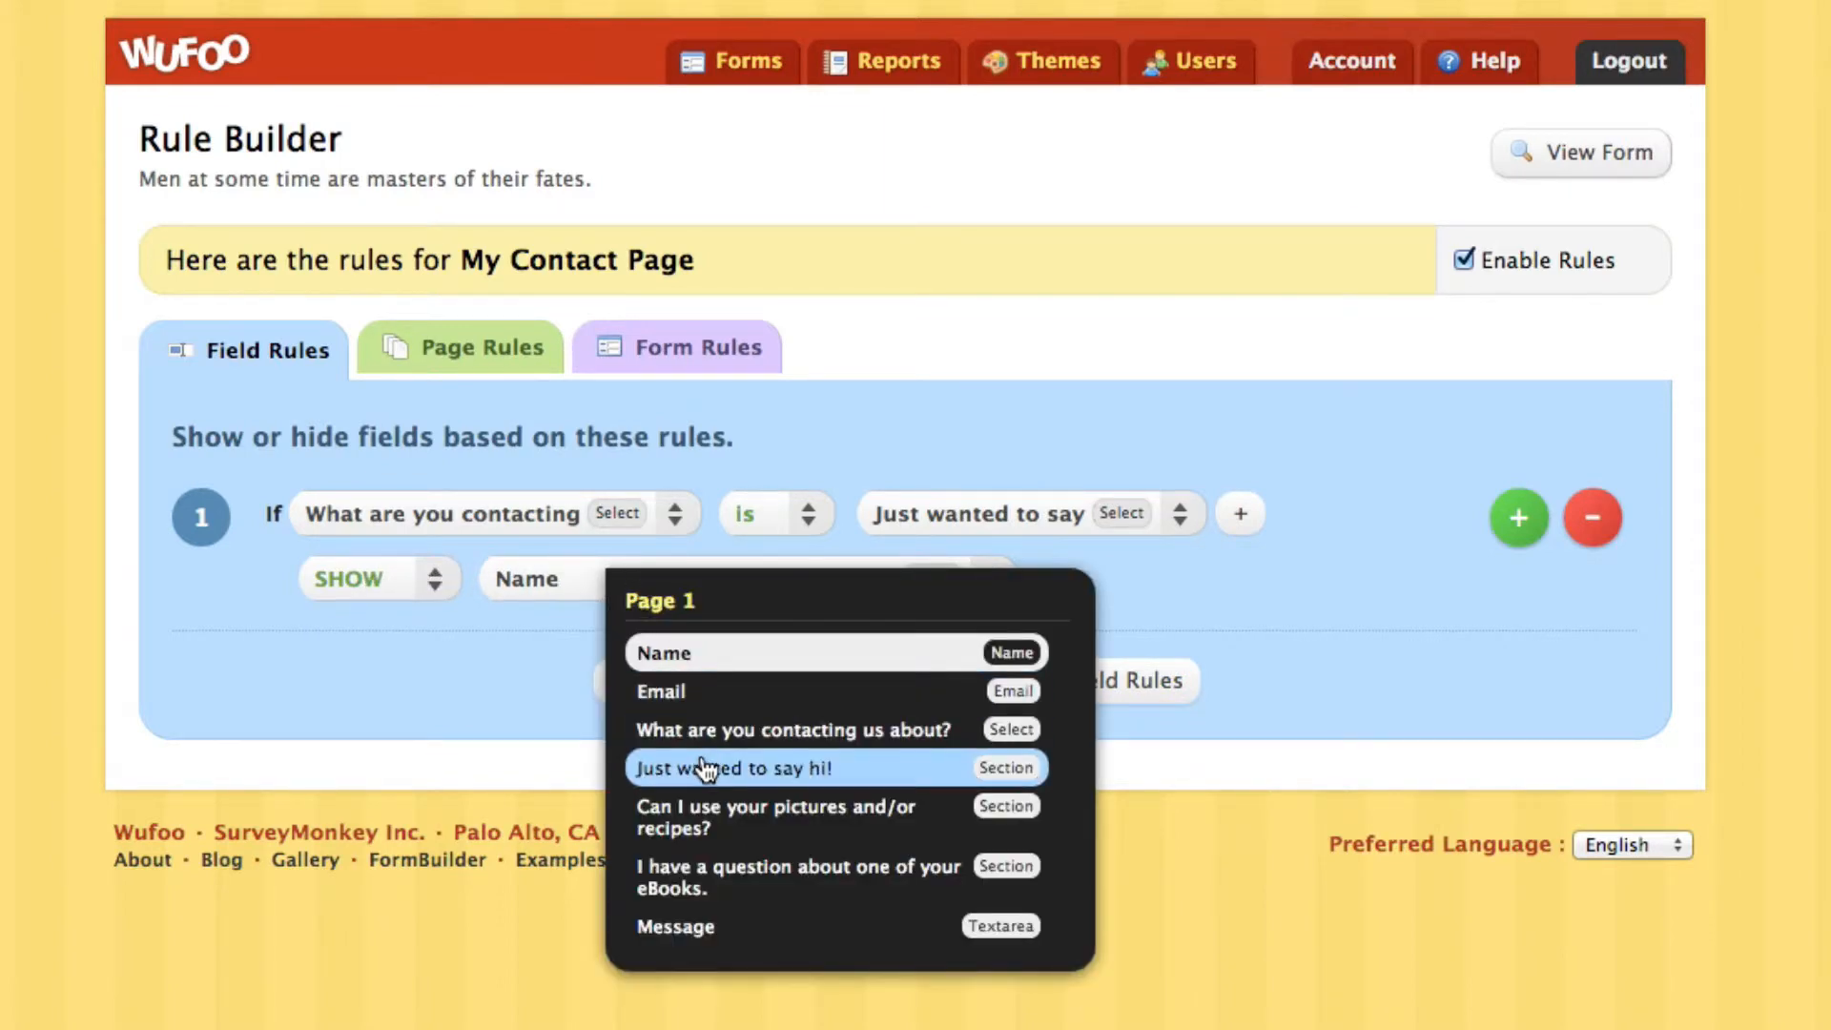
left_click(934, 774)
Add a second rule showing the 'Can I use your pictures and/or recipes?' section for that answer
left_click(1519, 517)
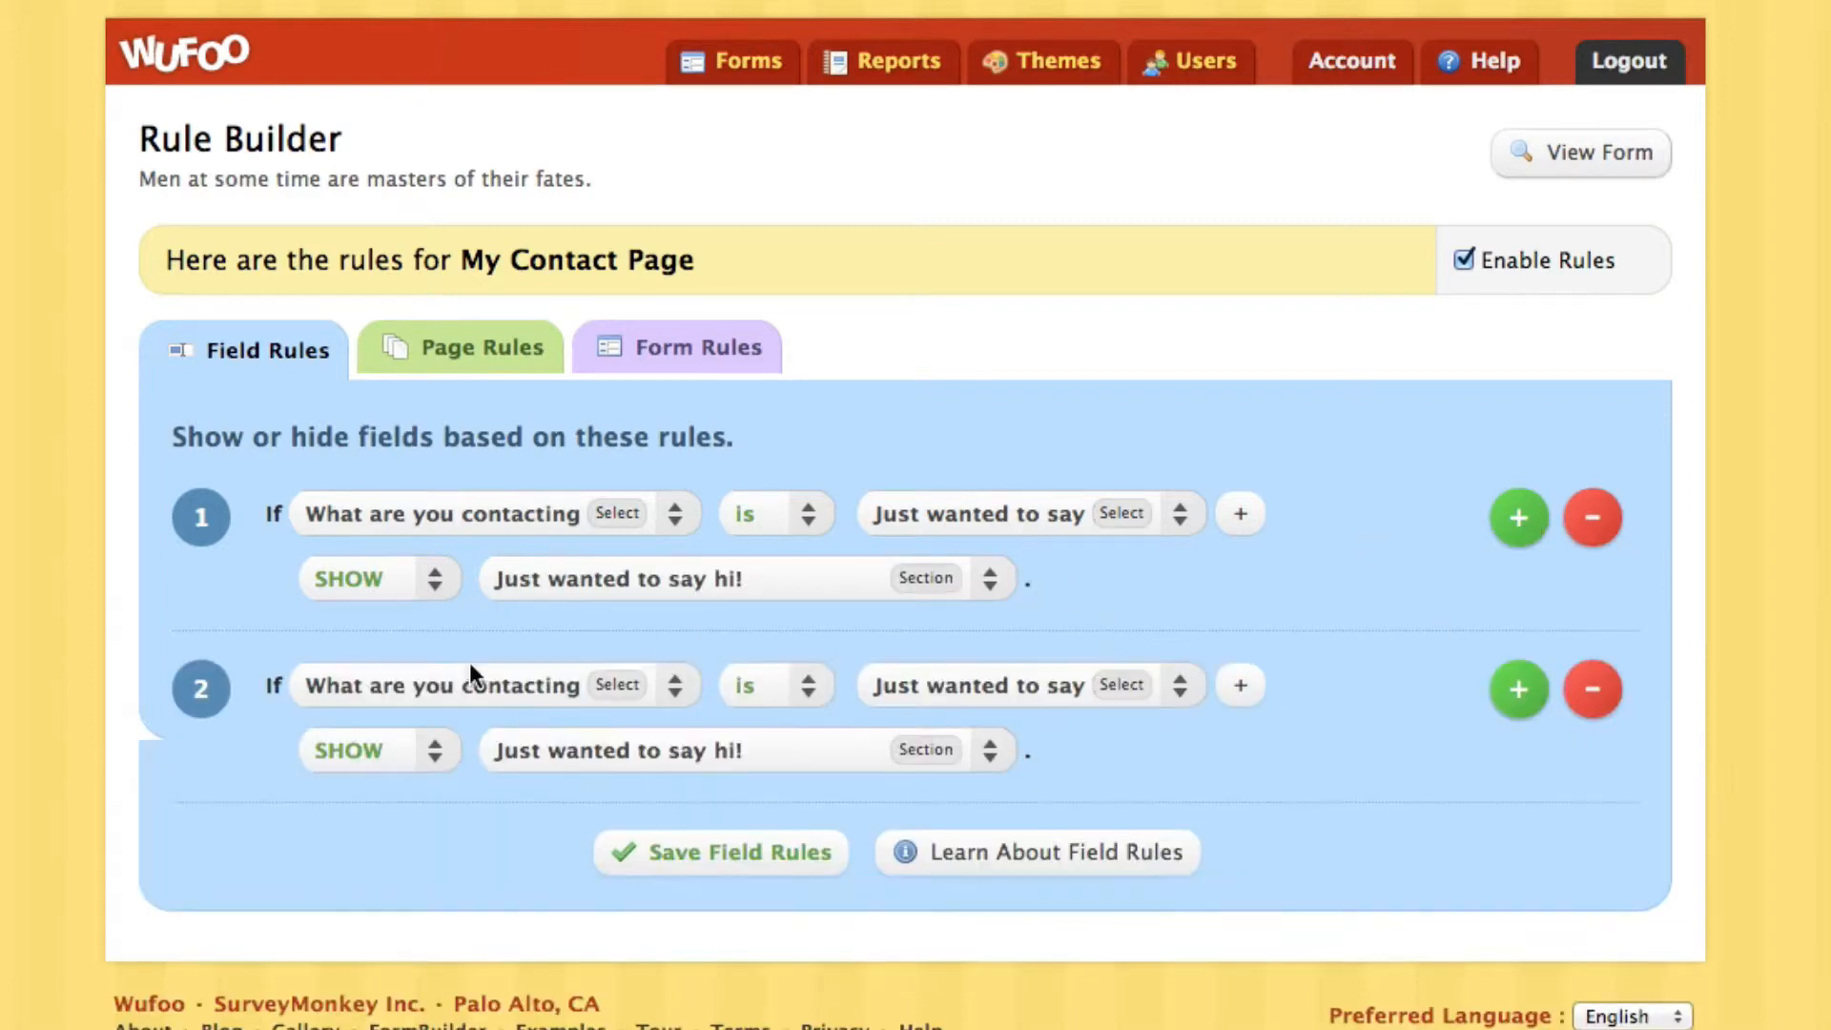
left_click(368, 686)
left_click(527, 882)
left_click(958, 687)
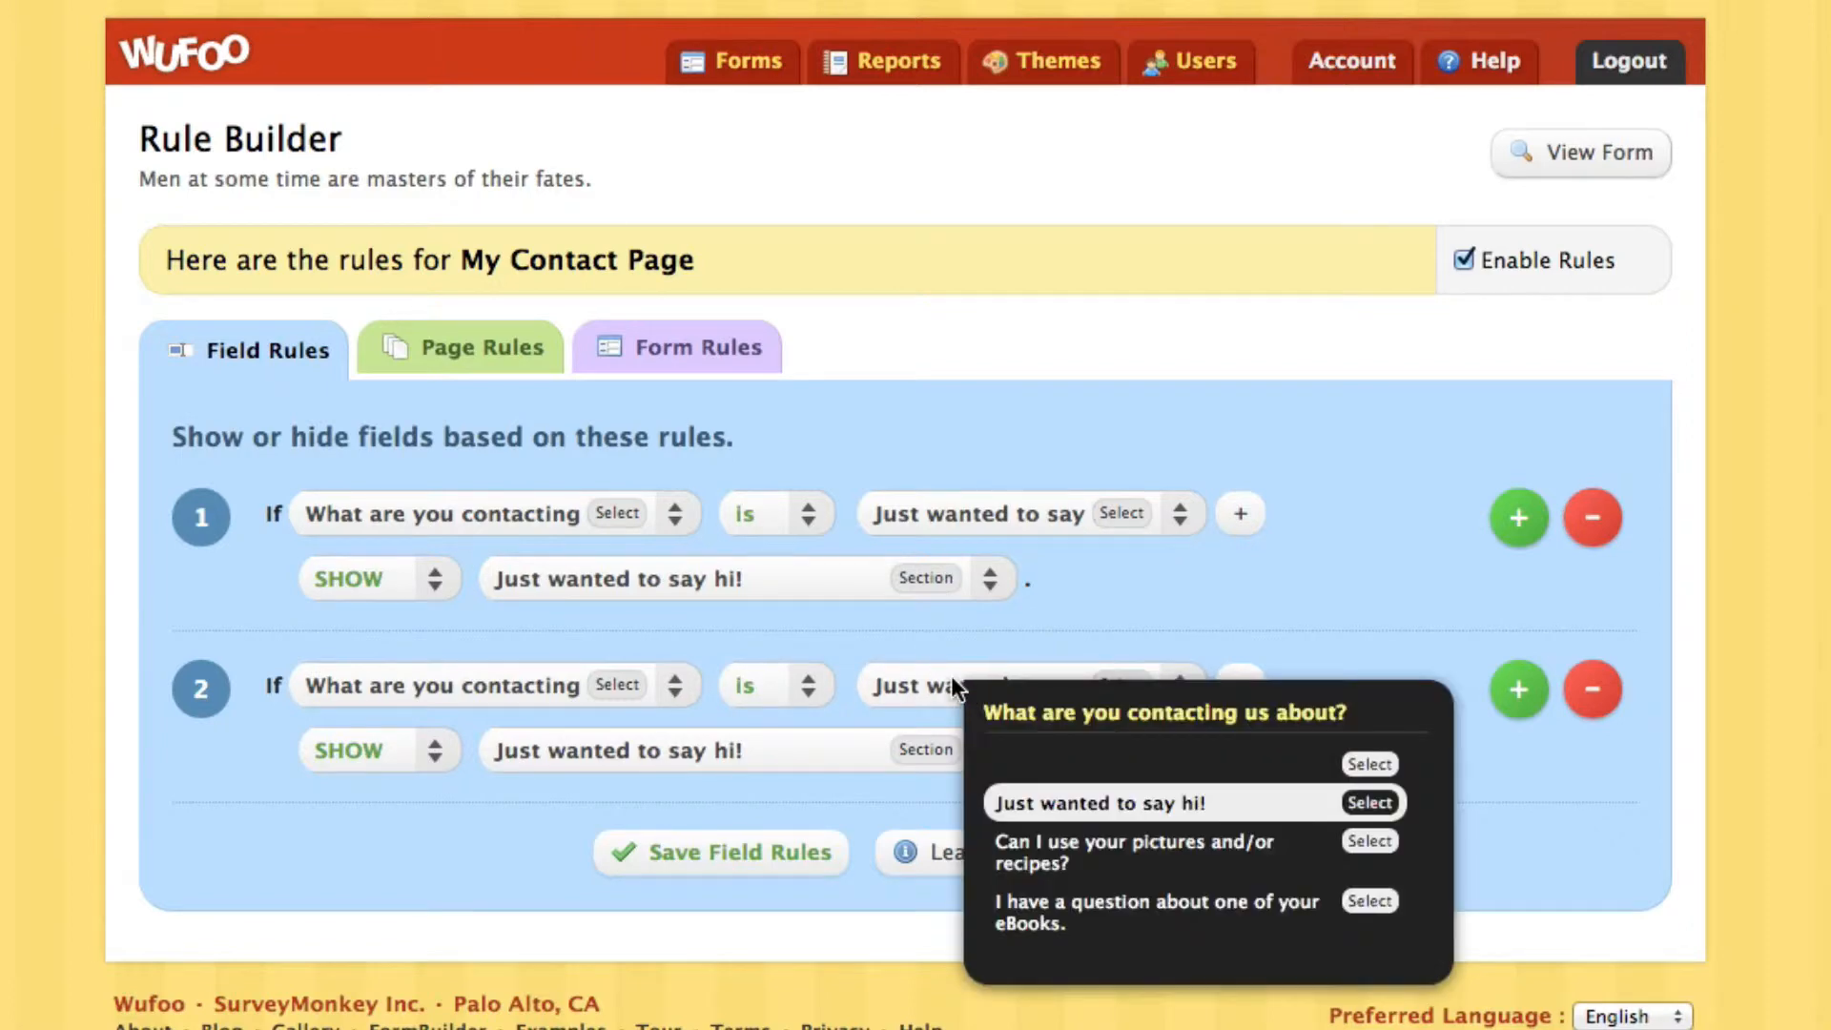
left_click(1057, 863)
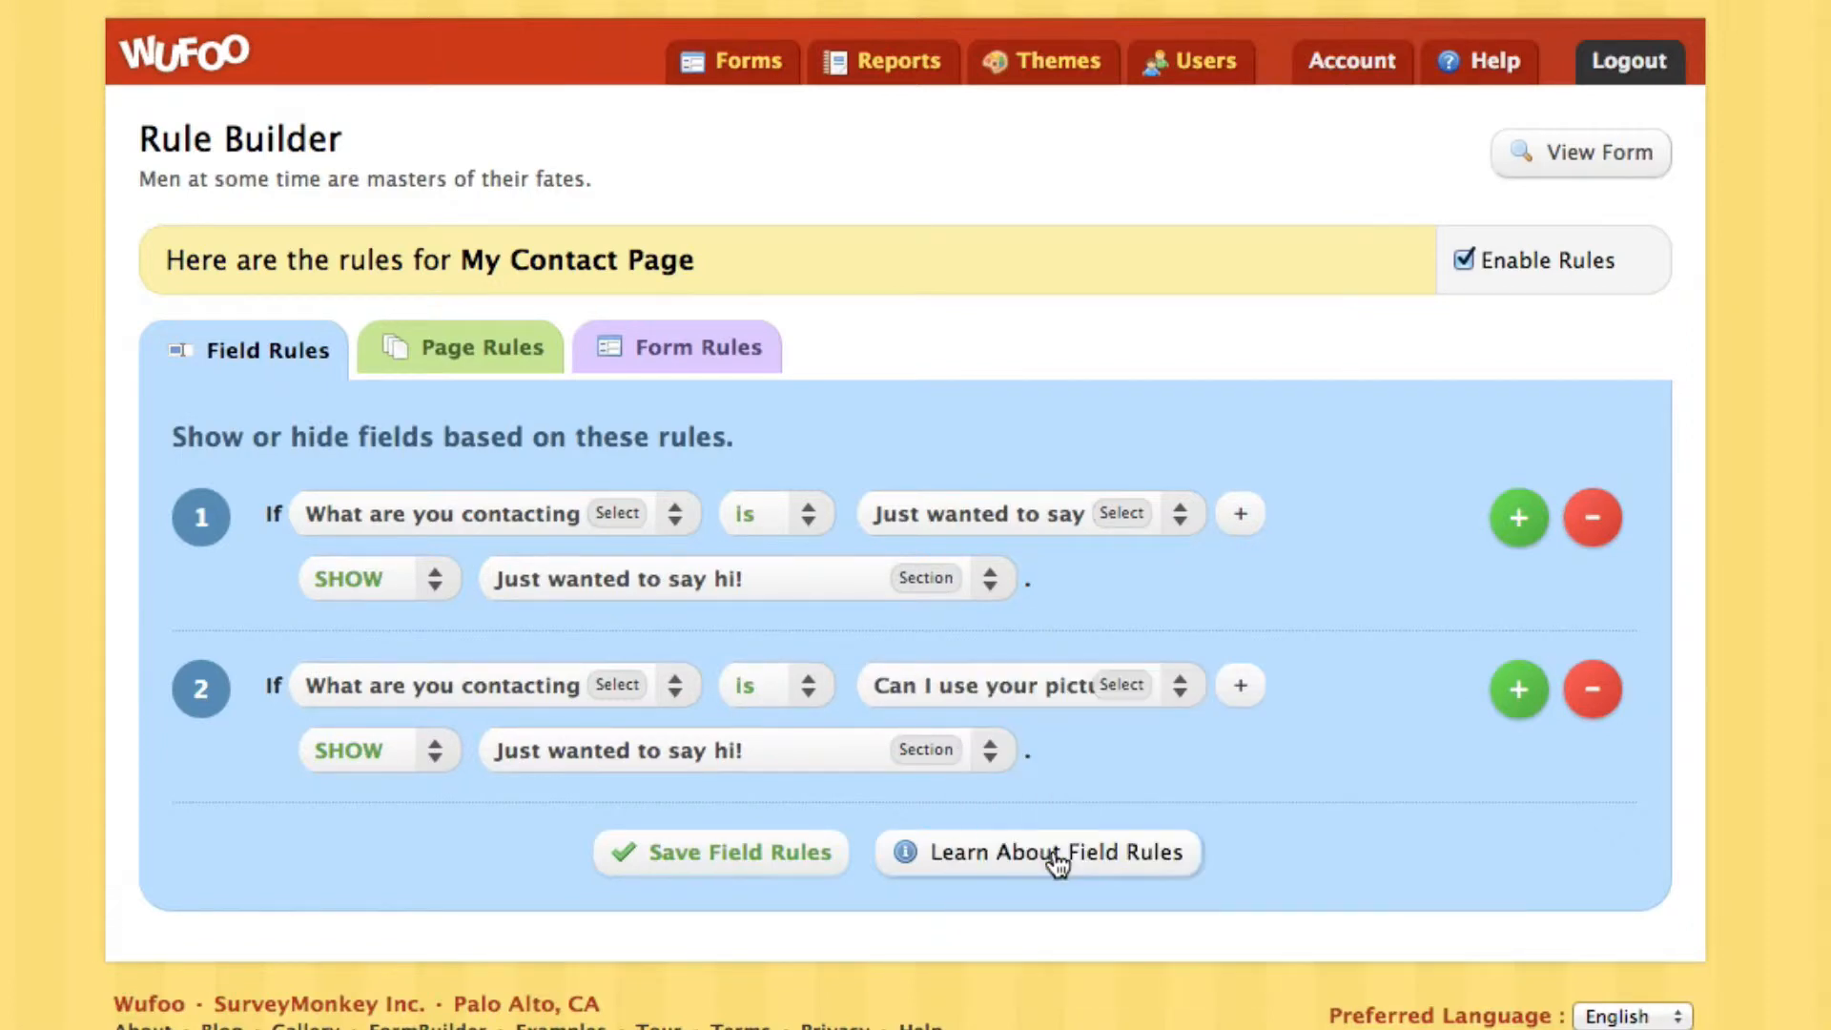
left_click(658, 762)
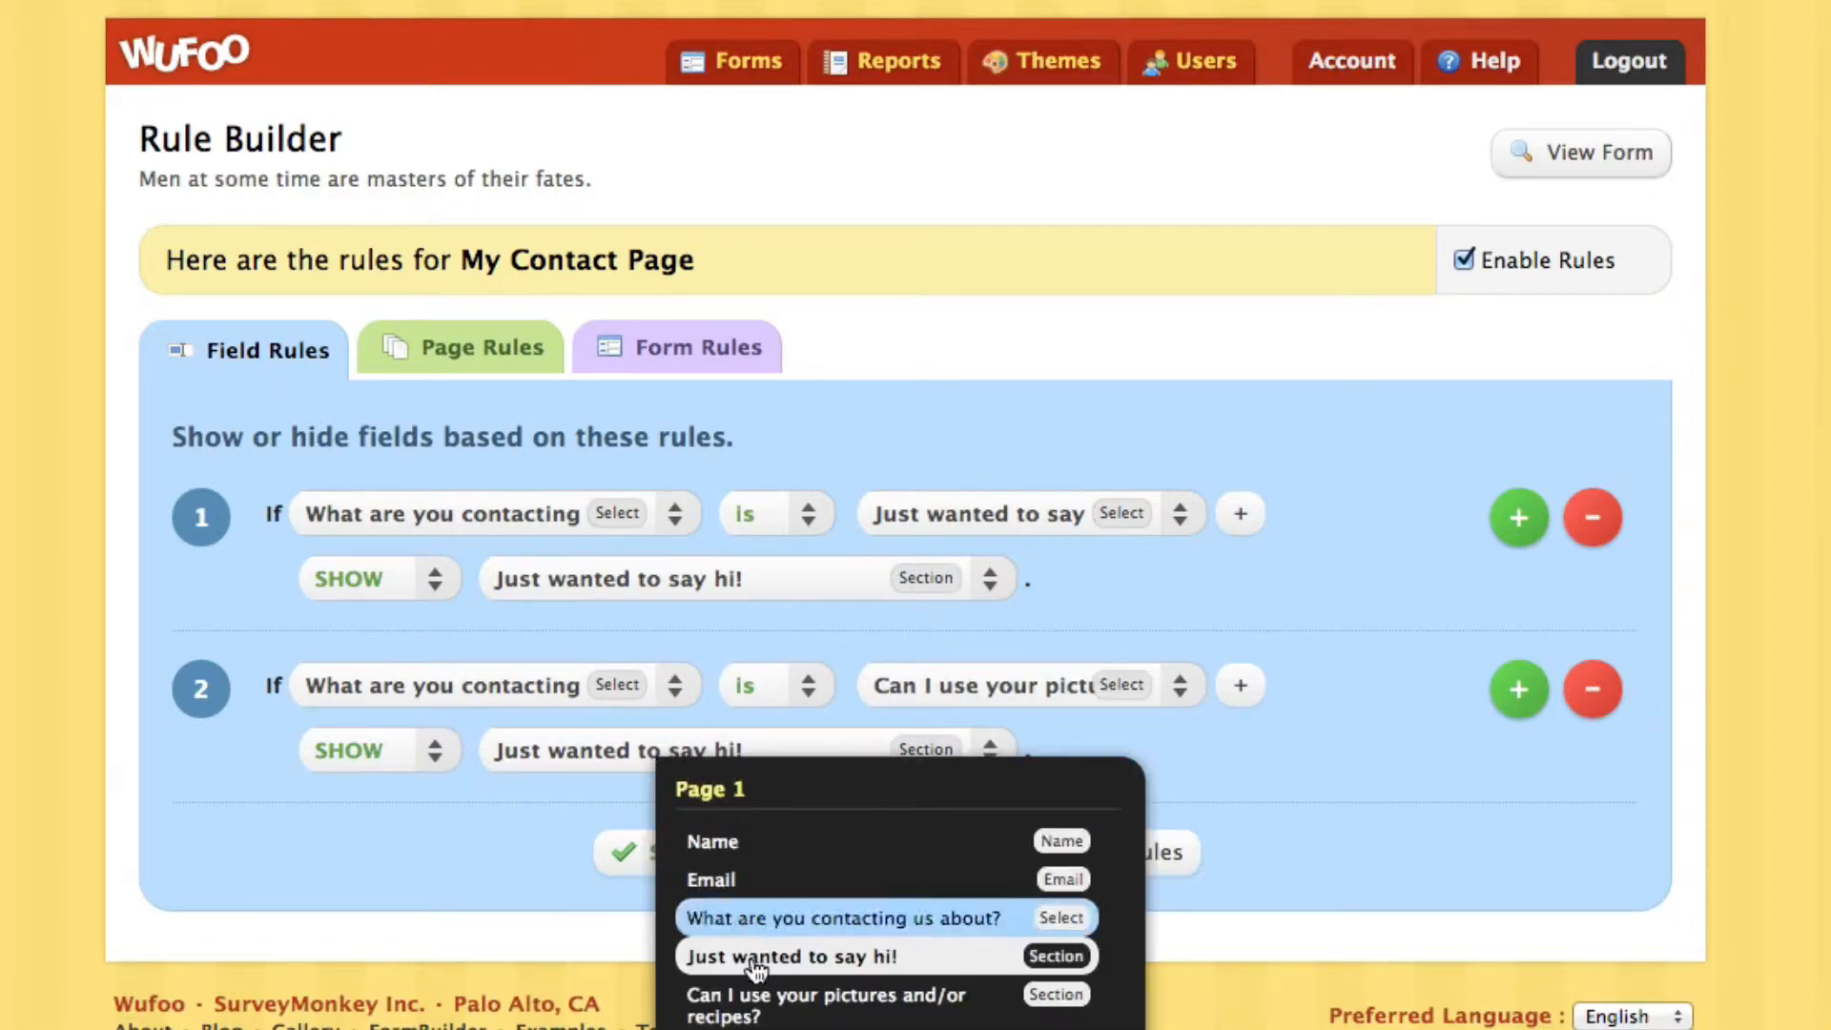
left_click(755, 1011)
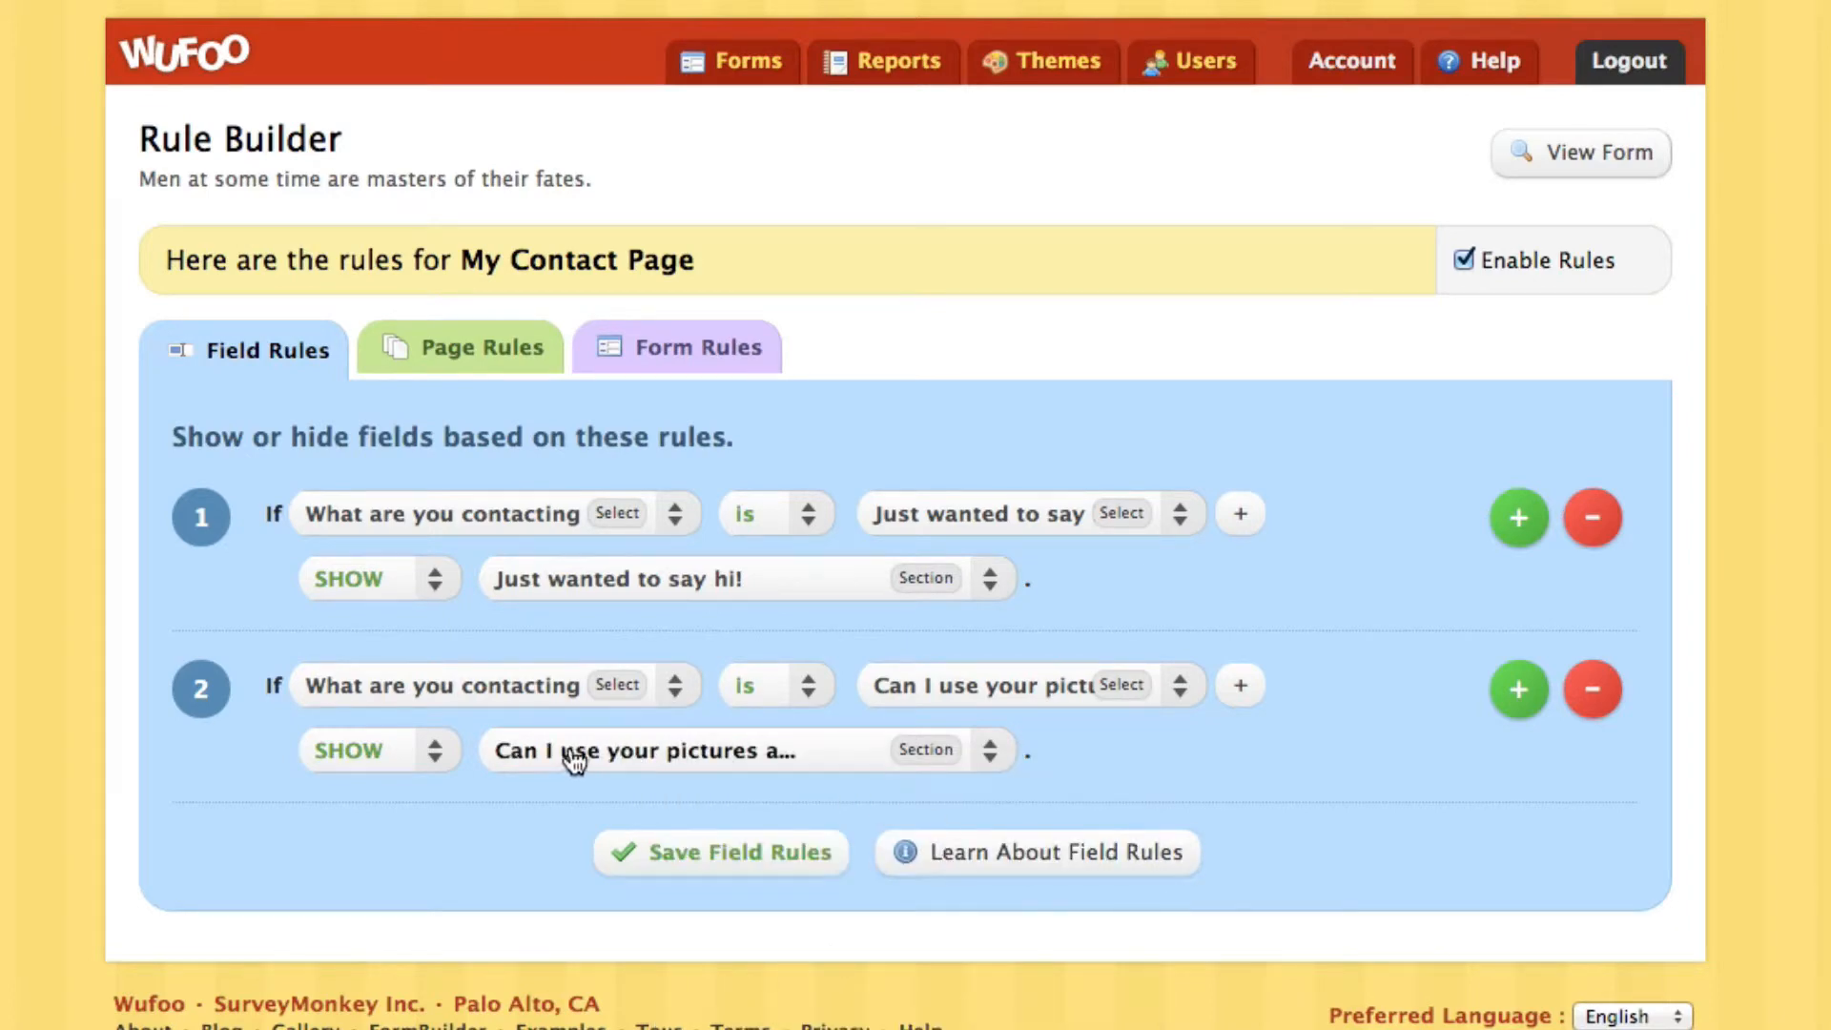
Add a third rule showing the eBook question section for the eBook answer, then return to the forms
scroll(785, 760, "down", 3)
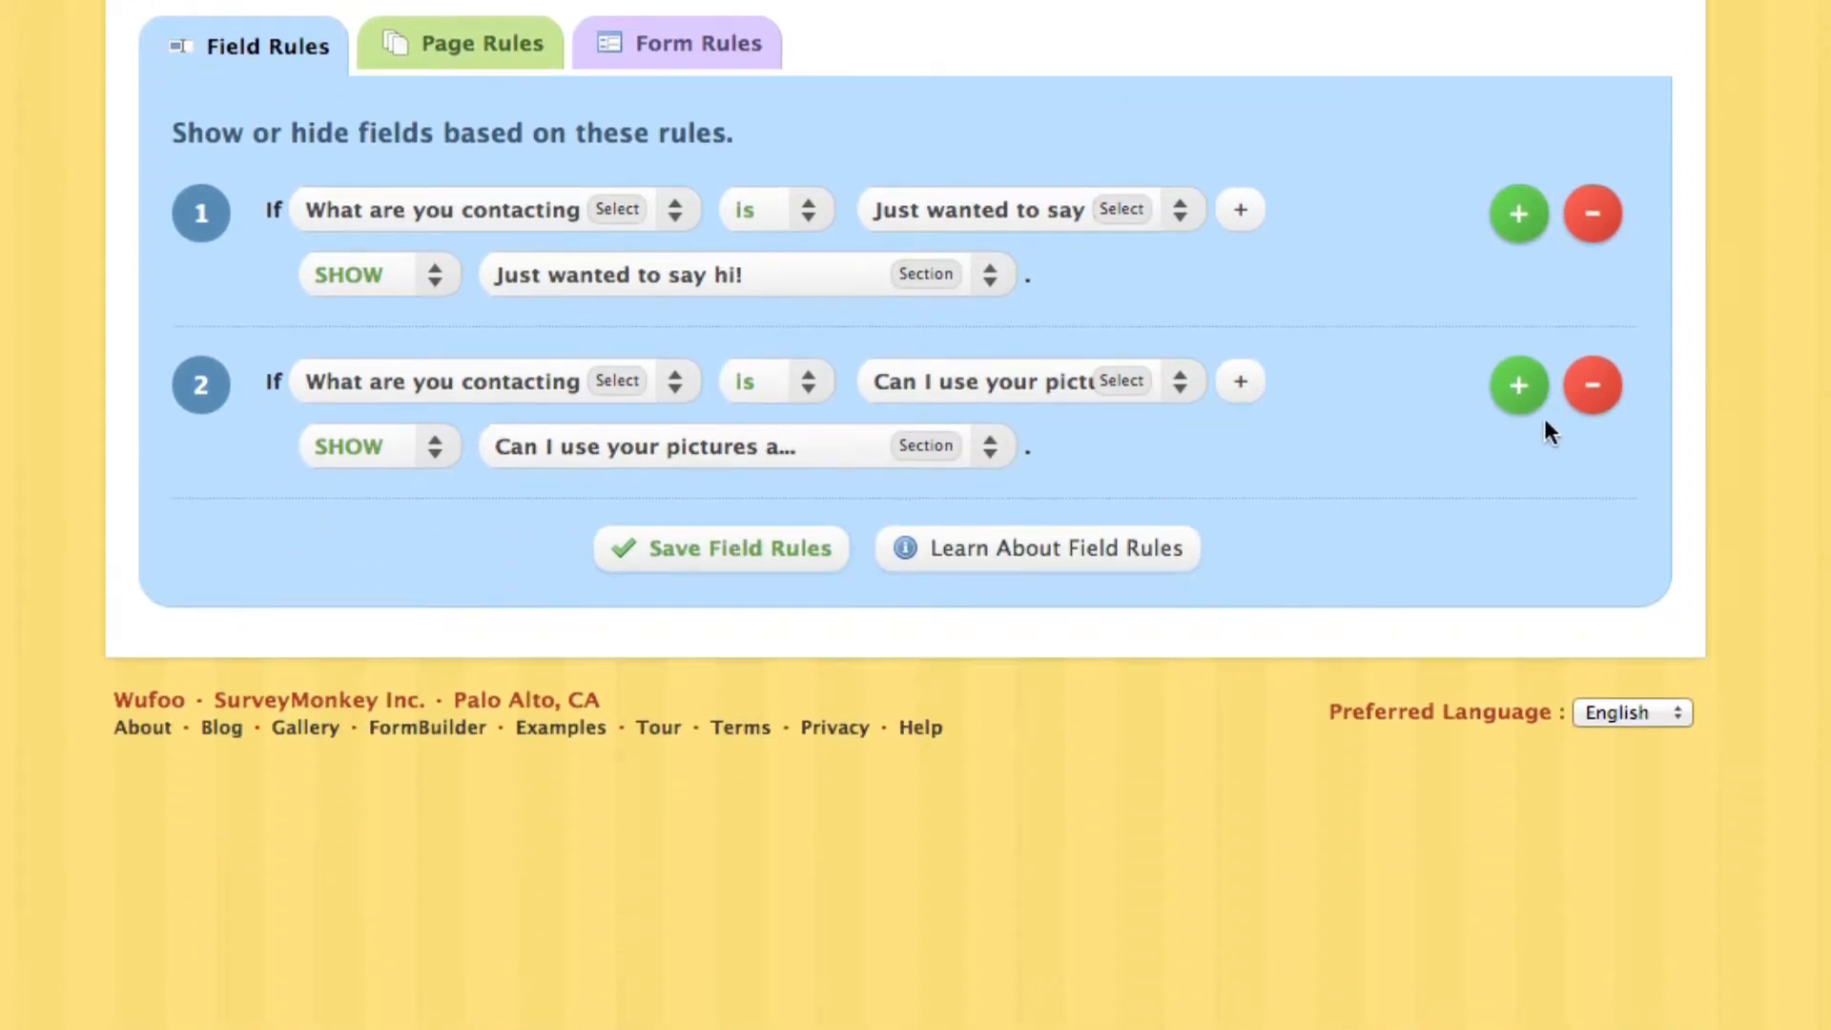
left_click(1522, 393)
left_click(408, 541)
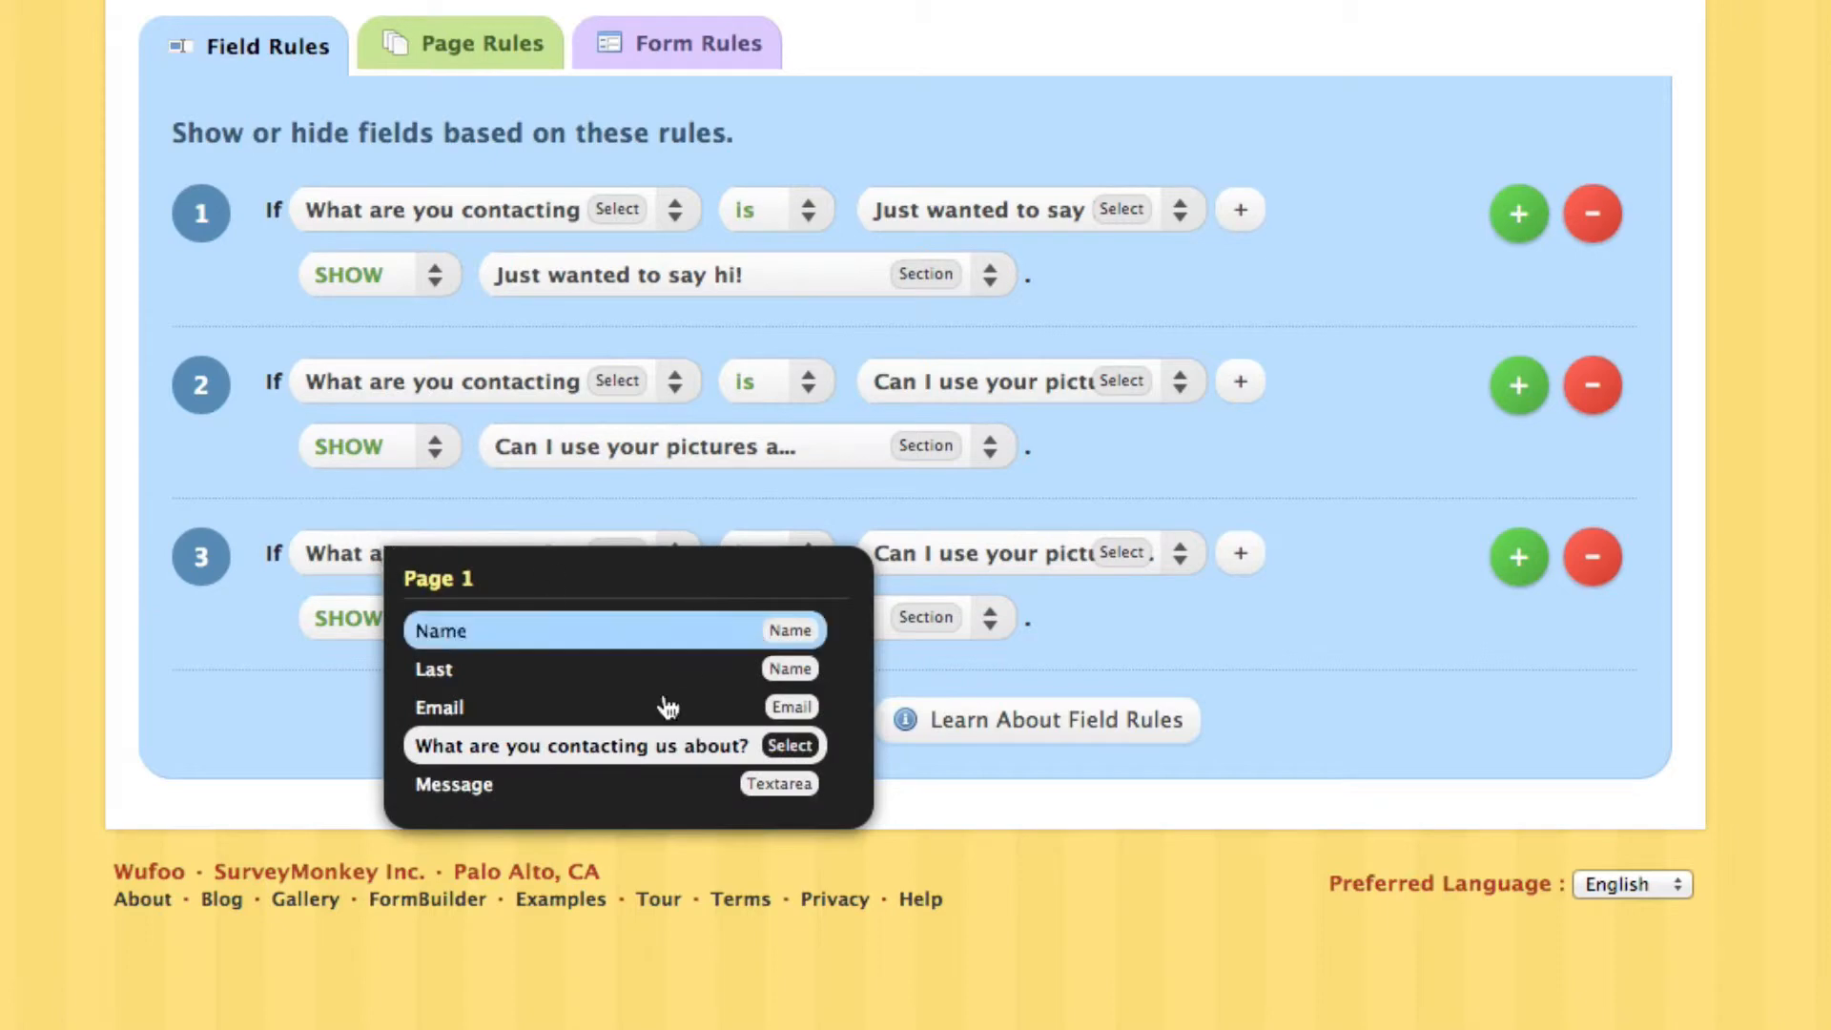
left_click(707, 740)
left_click(953, 563)
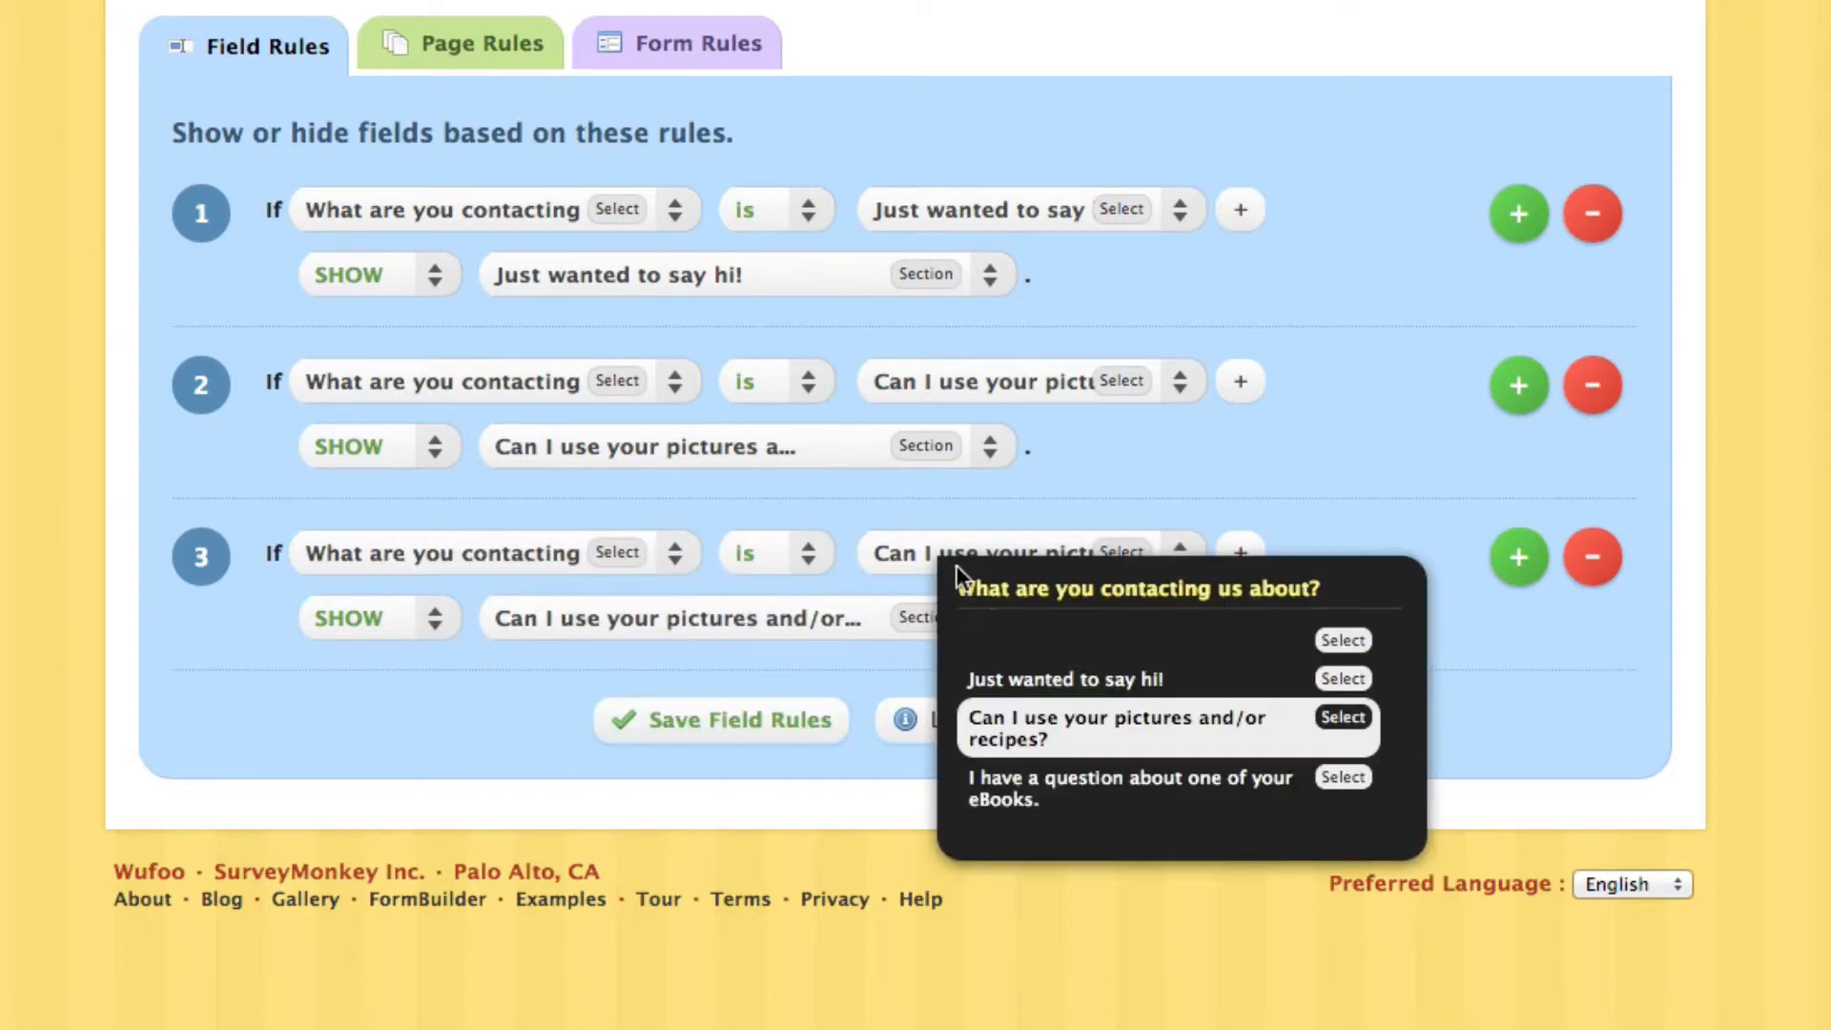
left_click(1007, 783)
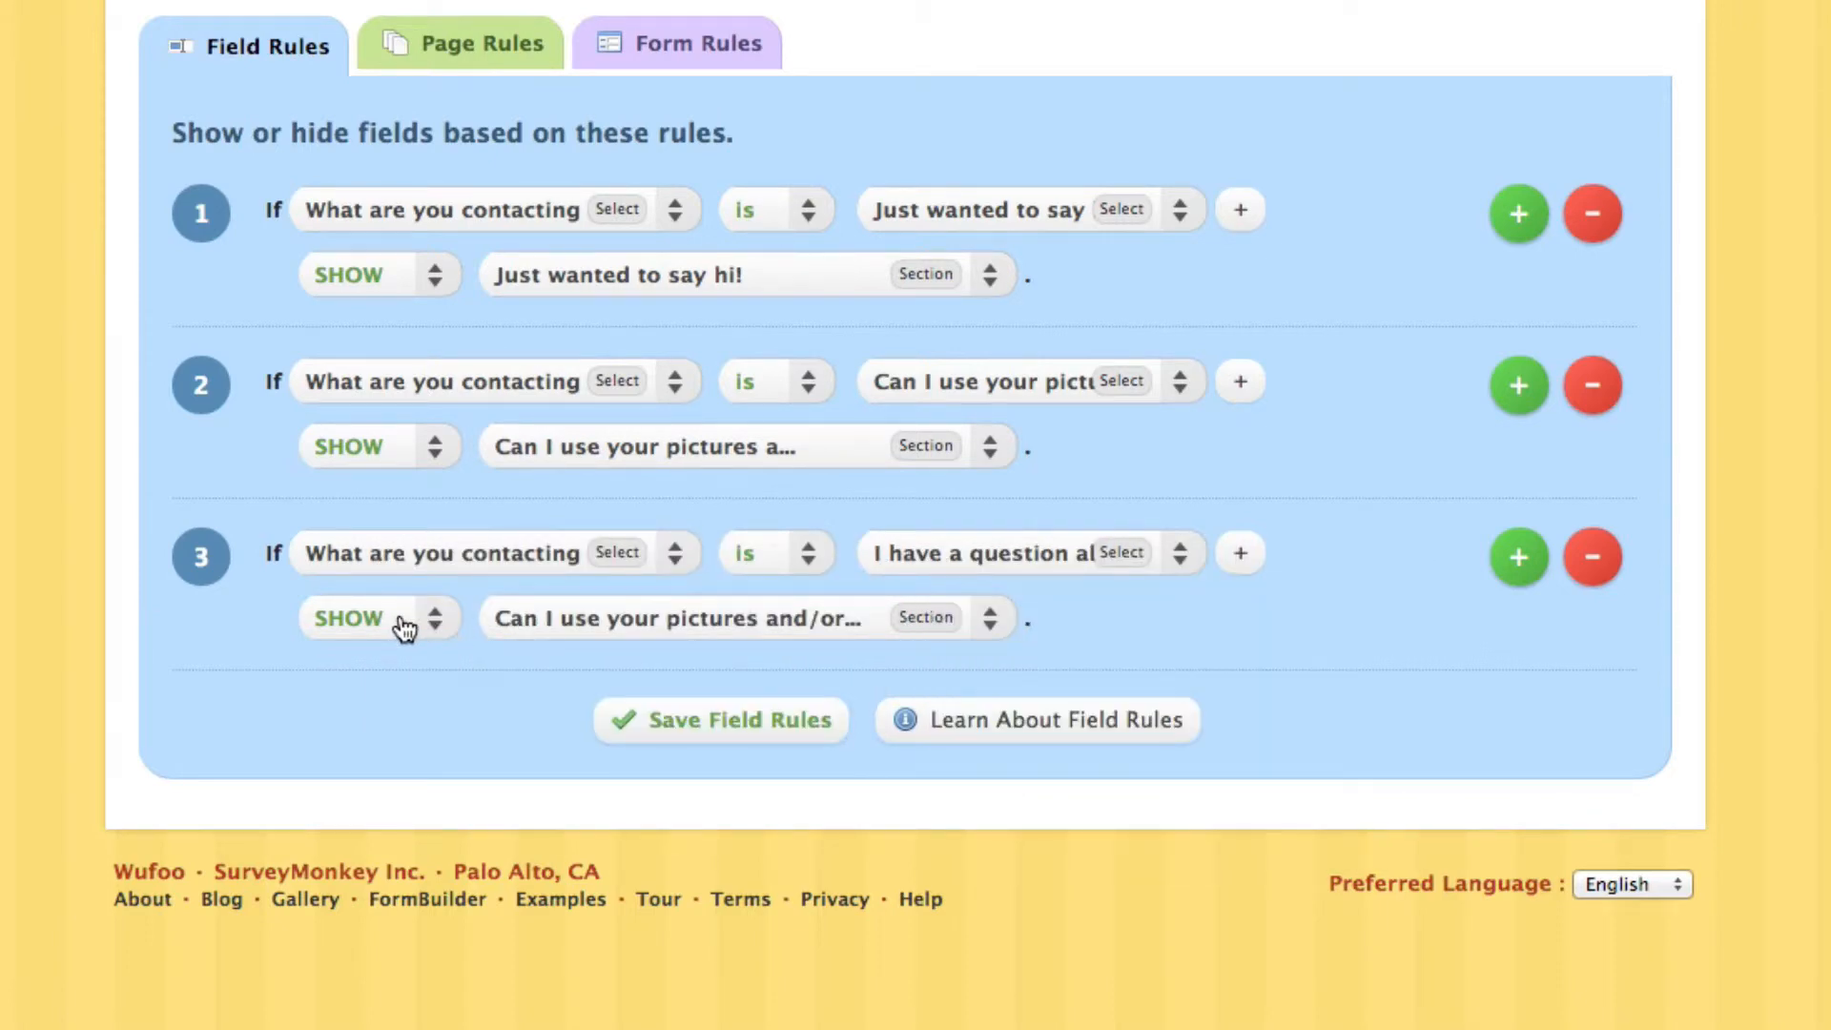
left_click(599, 618)
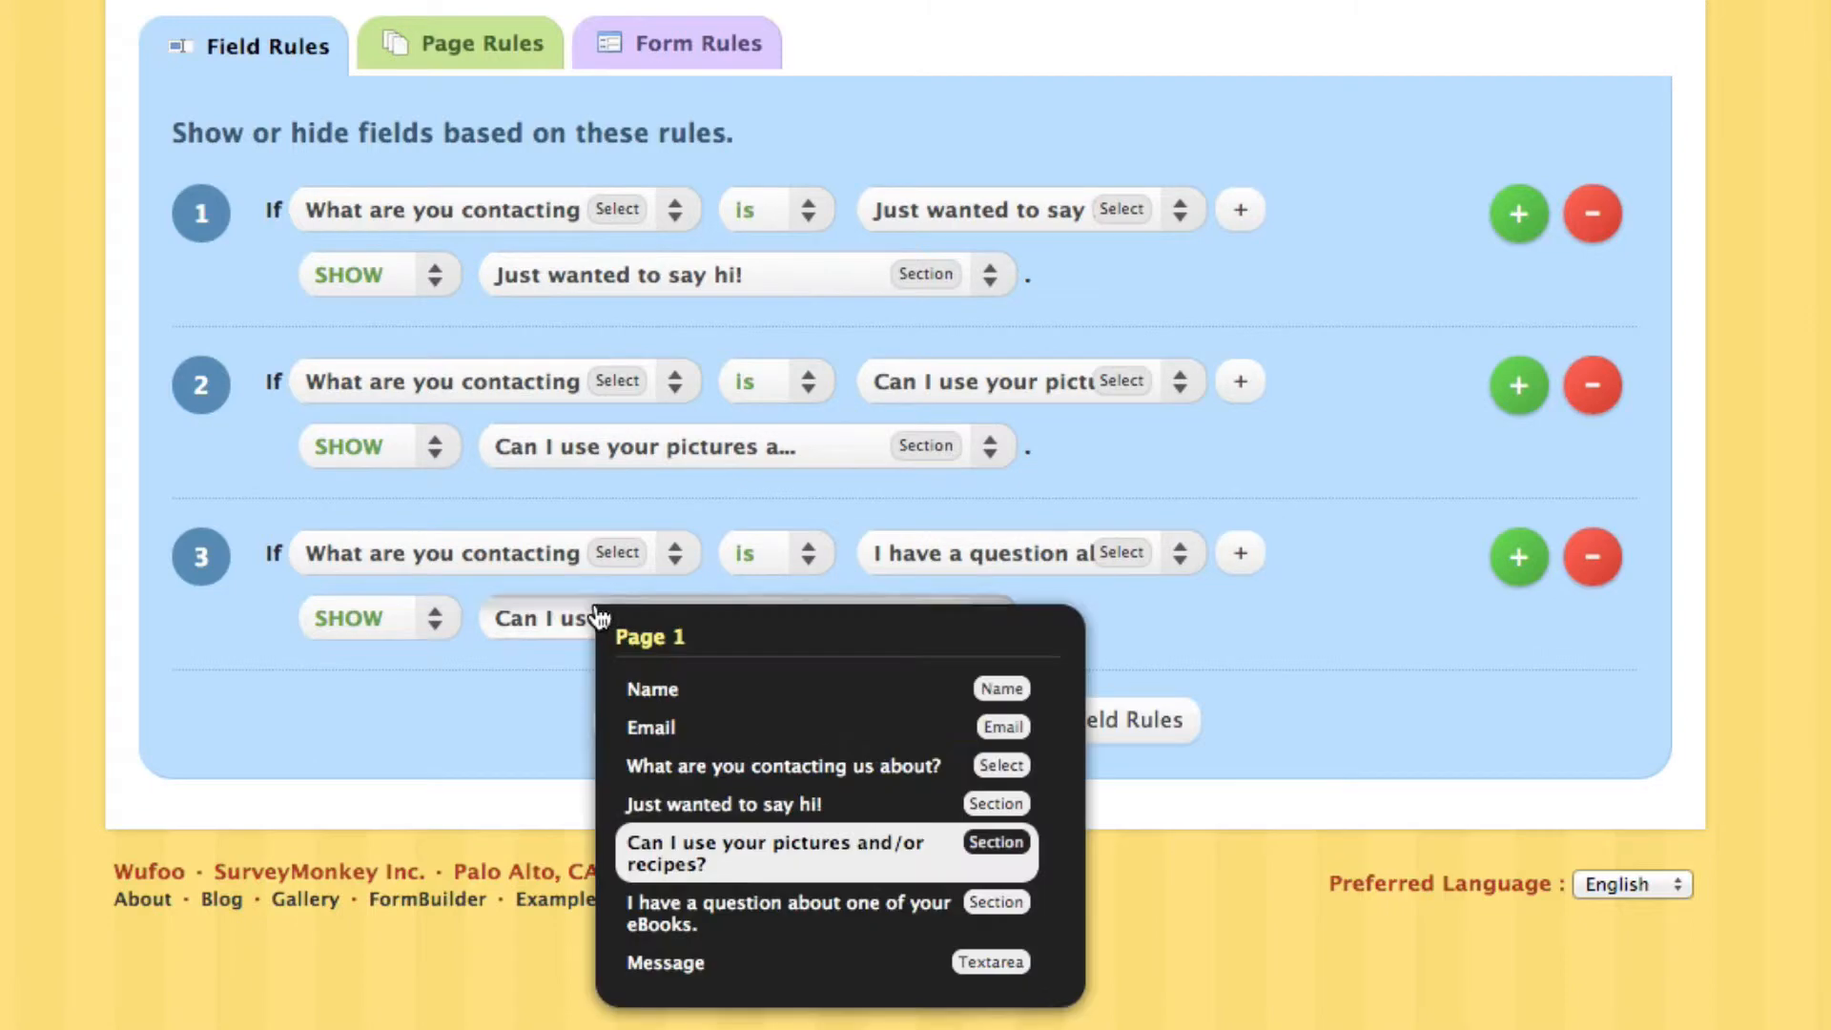
left_click(735, 918)
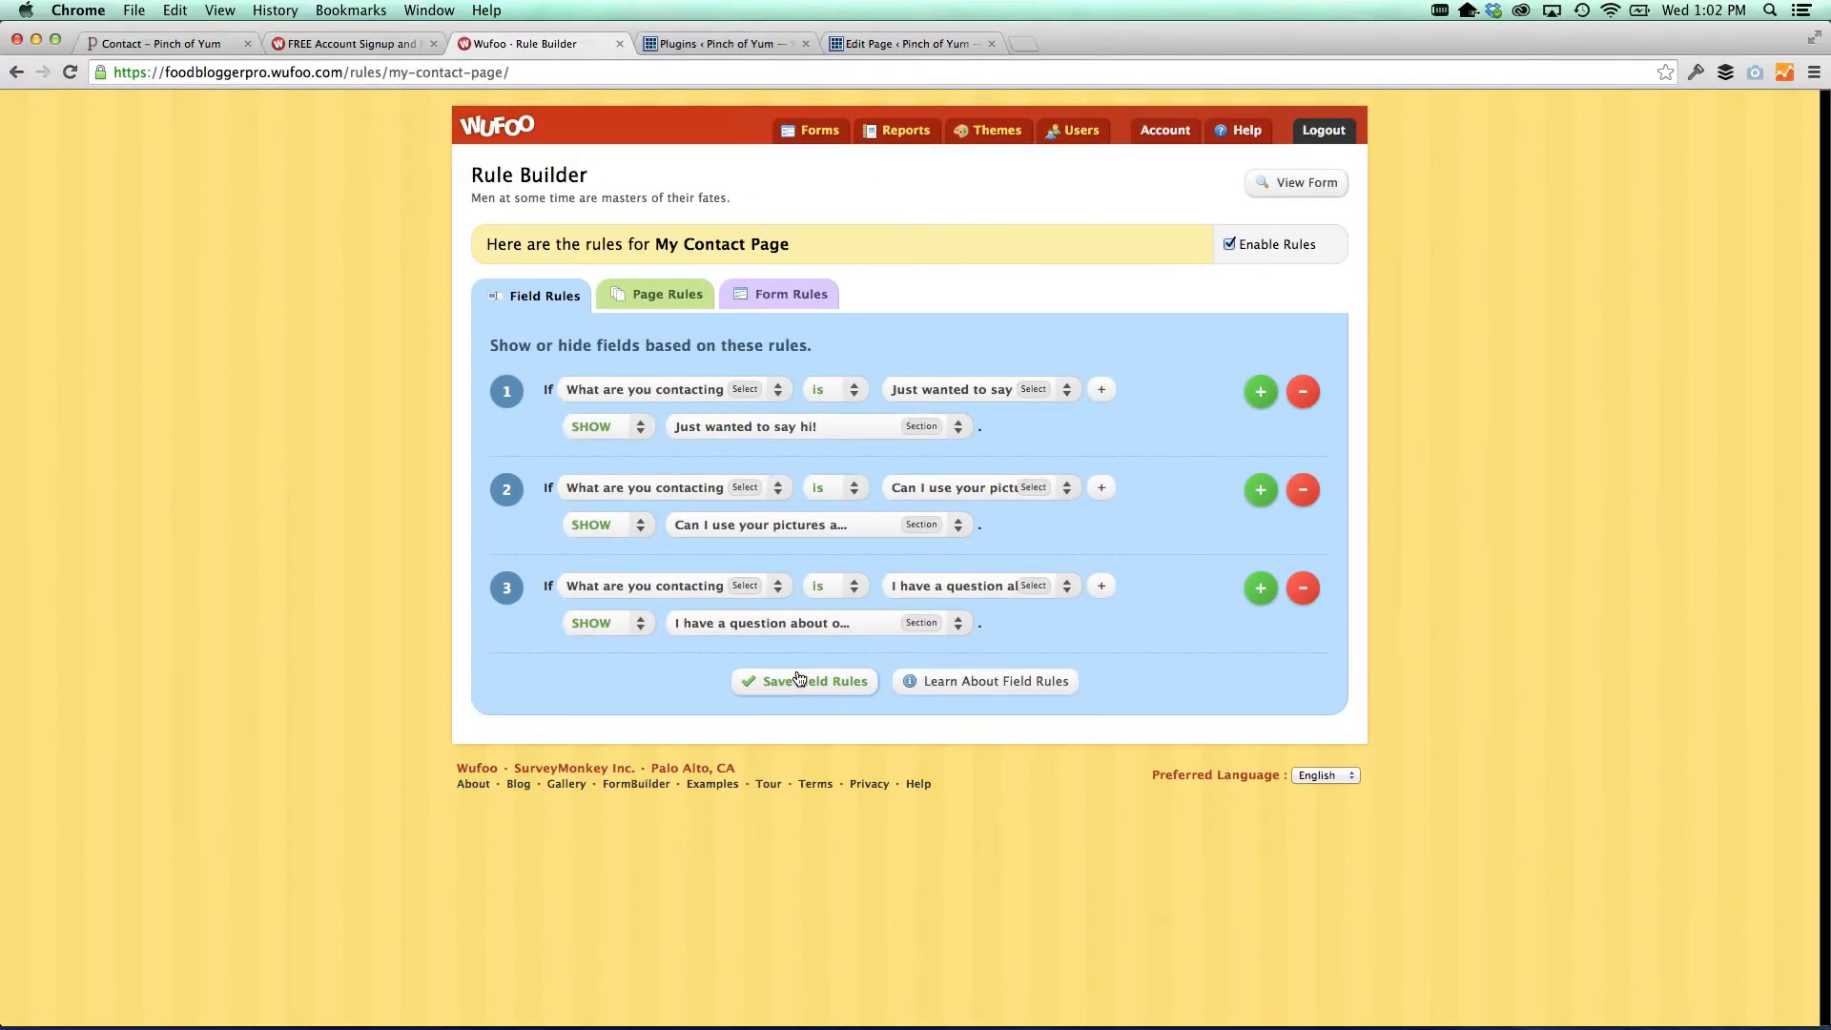
left_click(813, 138)
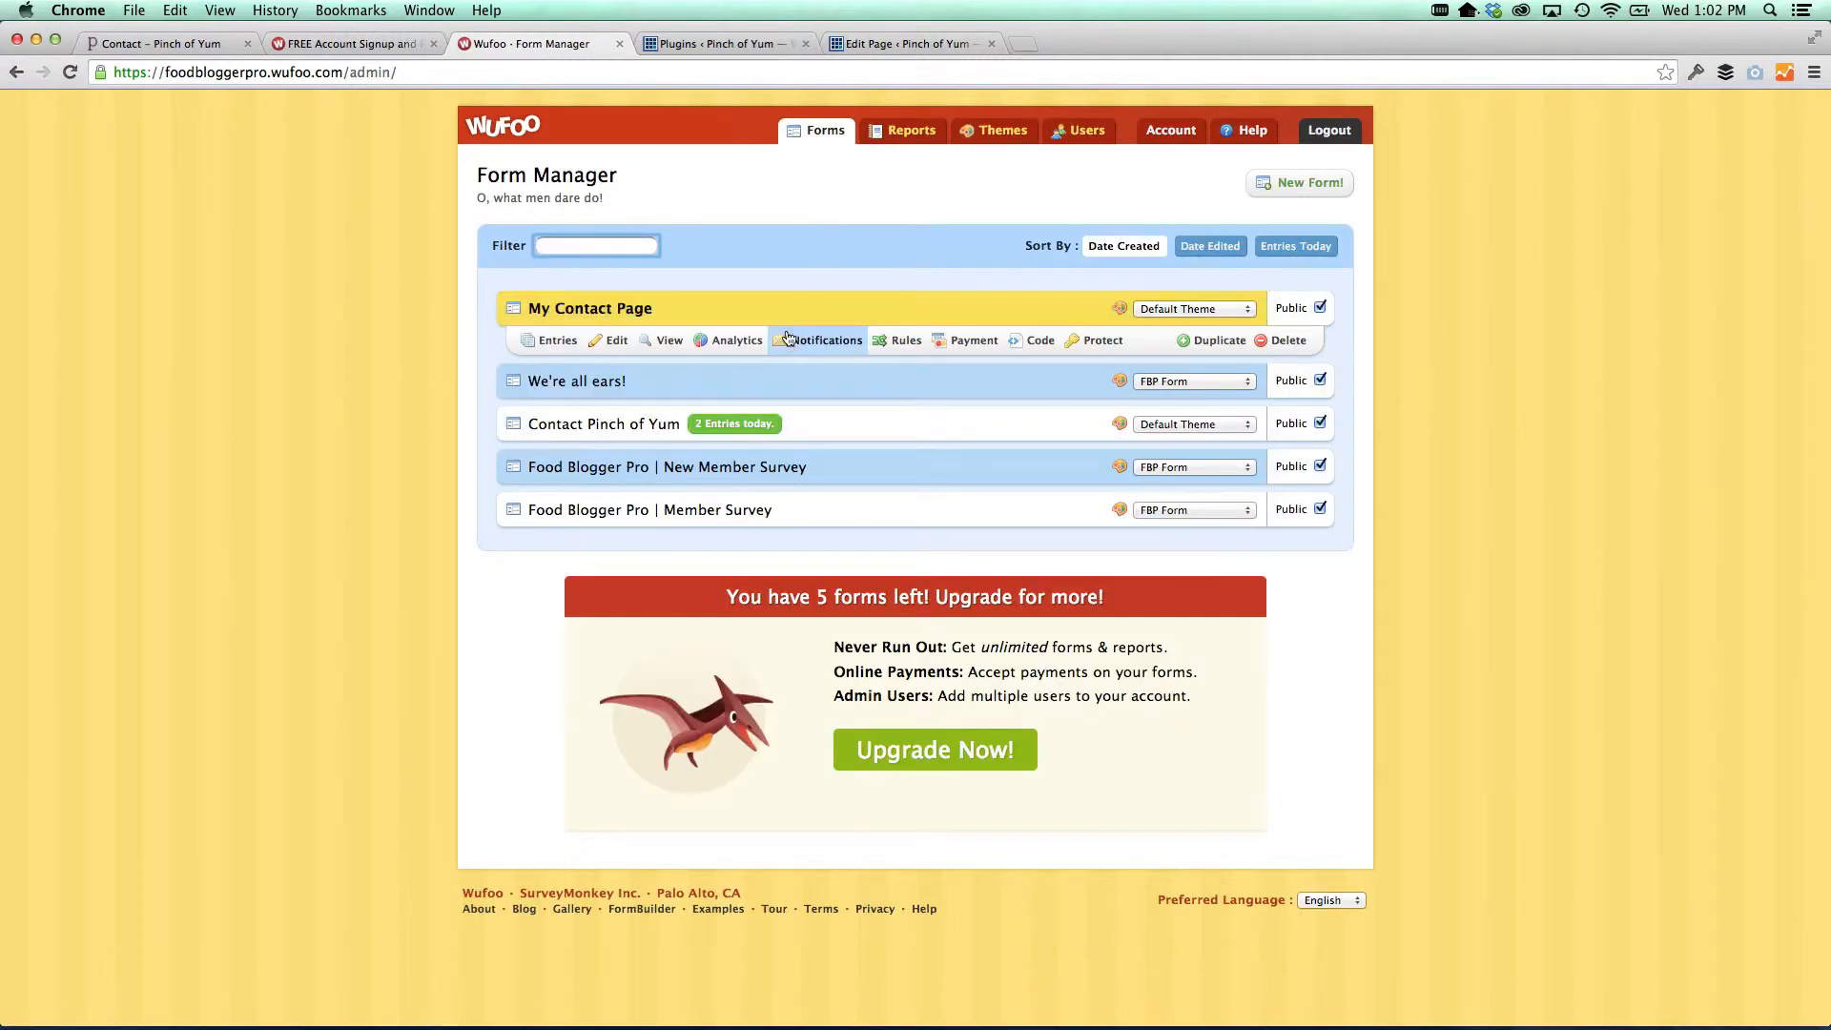
Email new My Contact Page entries to the owner's address with Reply To set to Email, and save
left_click(788, 343)
left_click(615, 359)
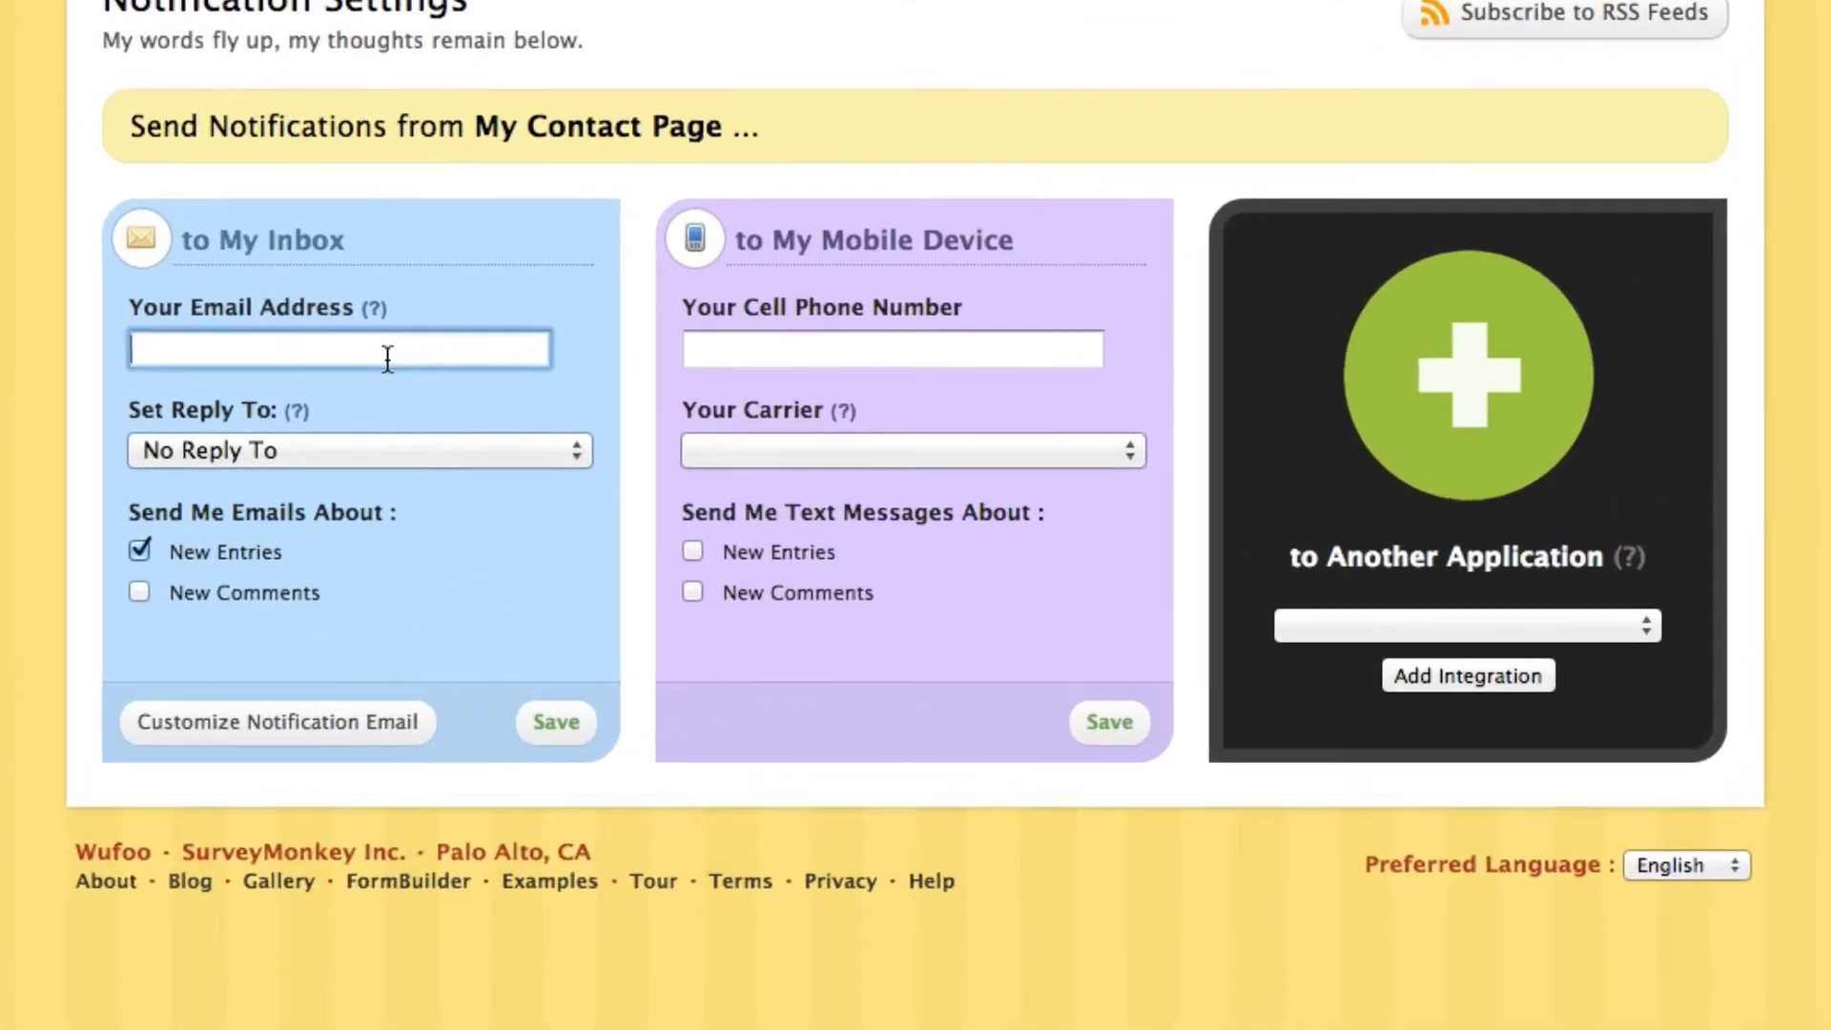
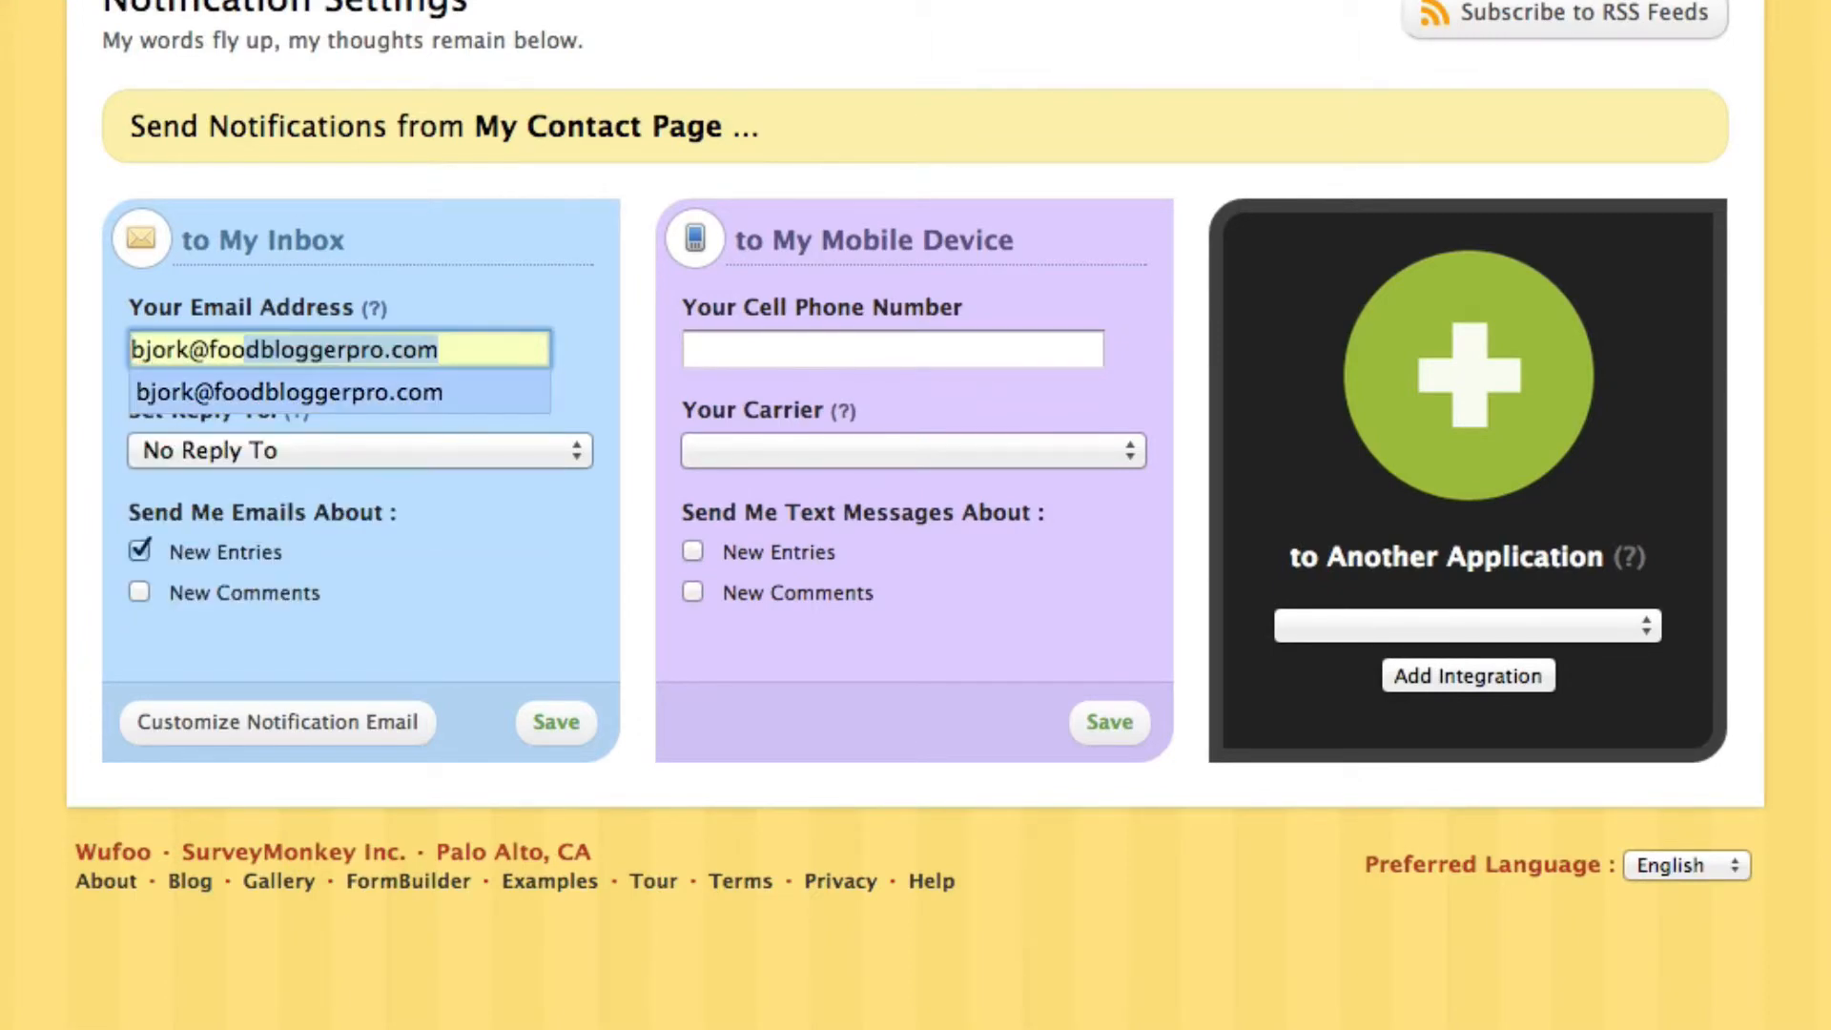
left_click(74, 456)
left_click(265, 352)
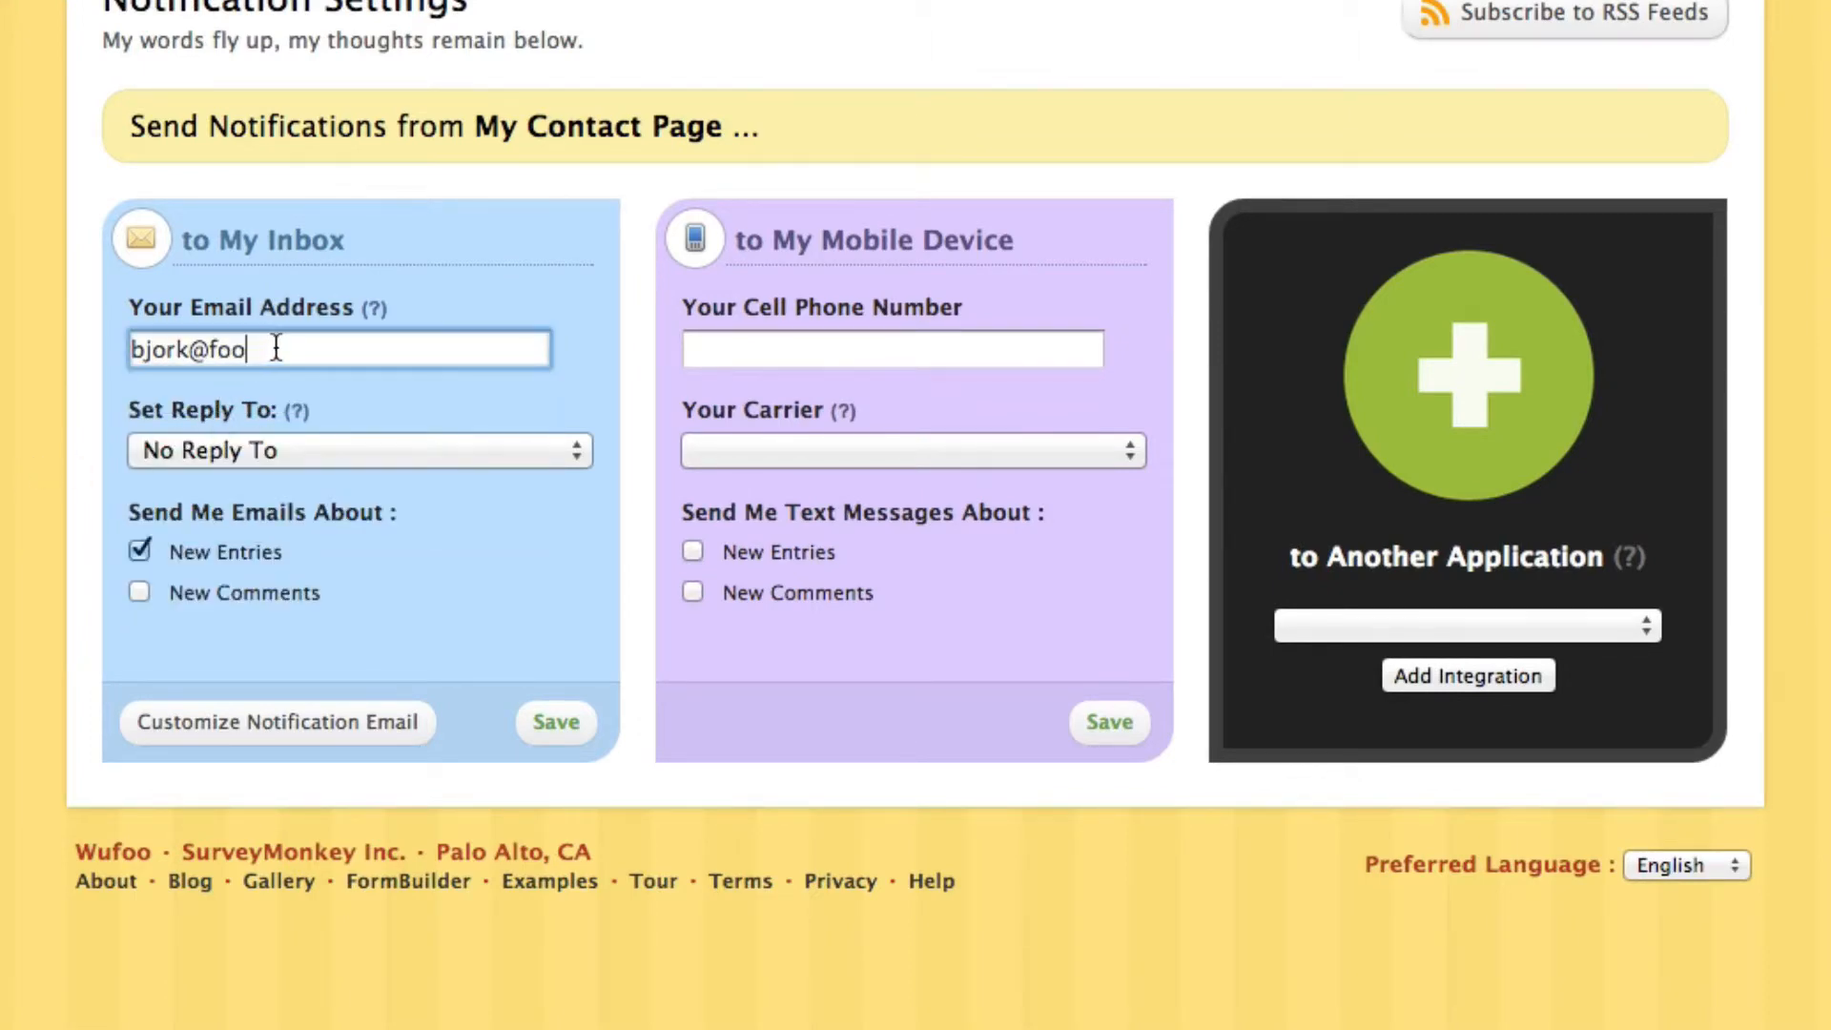
type("d")
left_click(280, 389)
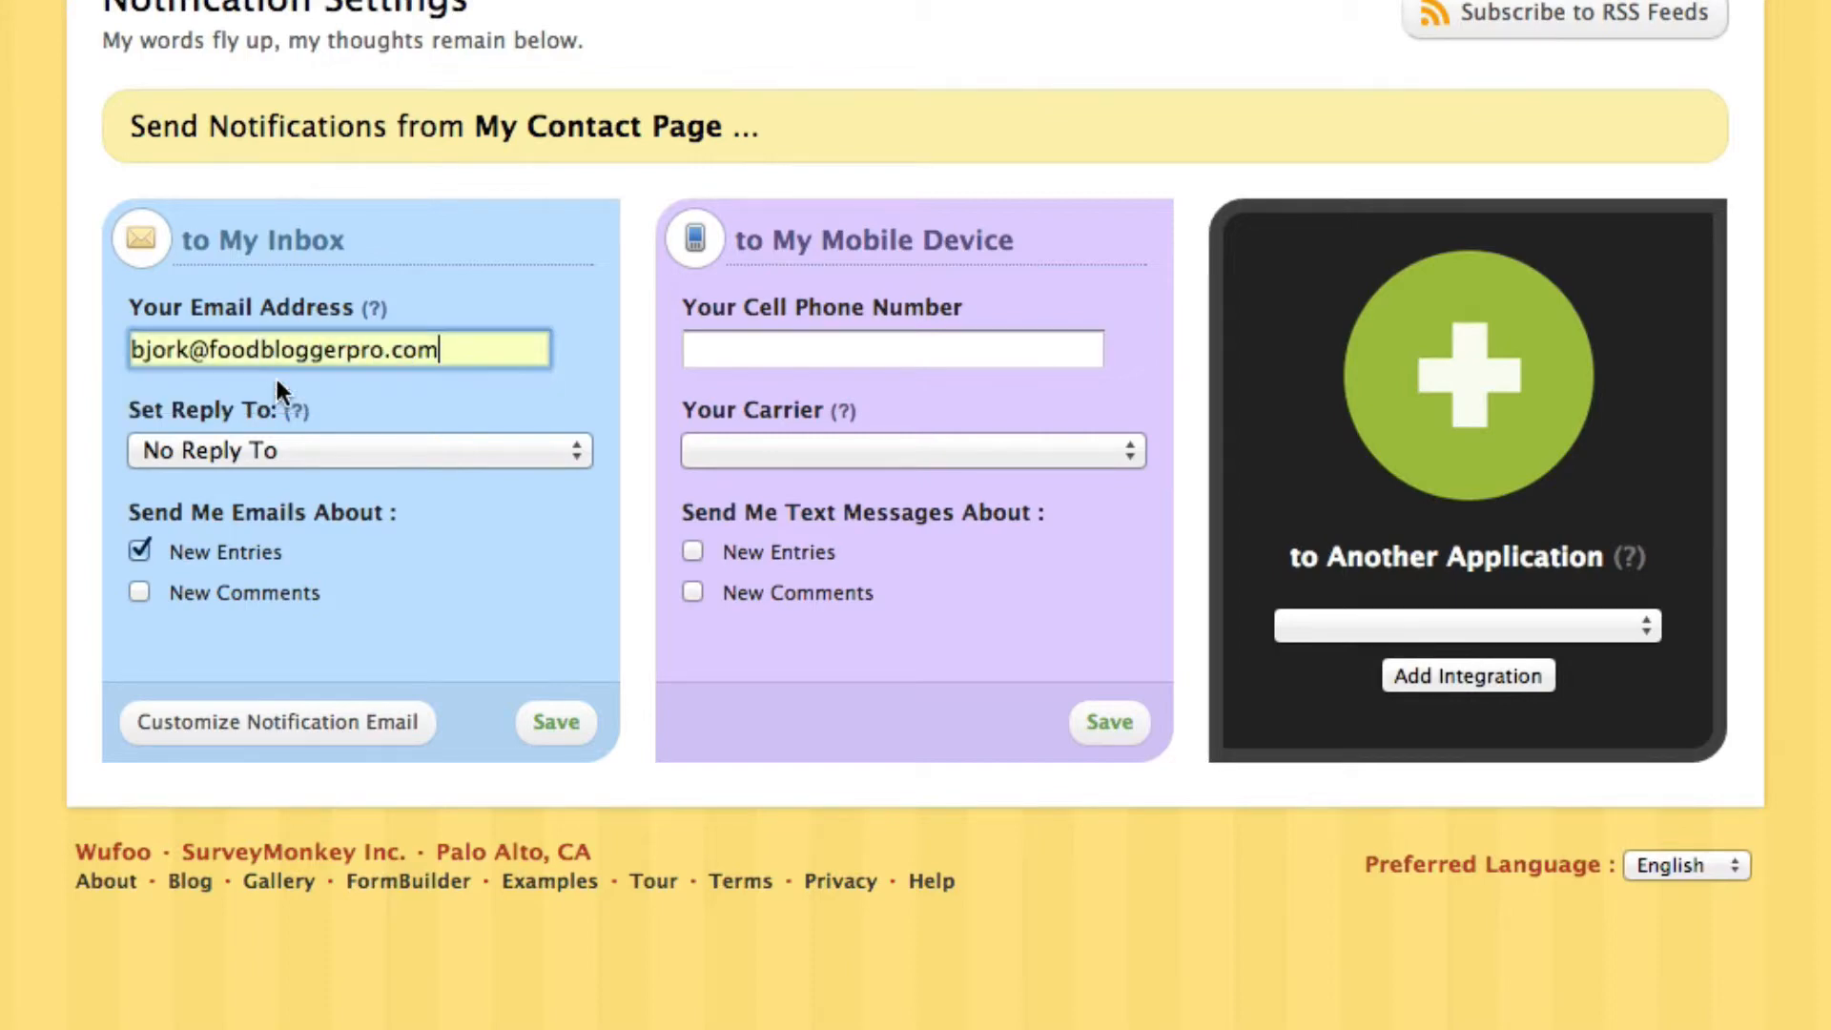
left_click(282, 444)
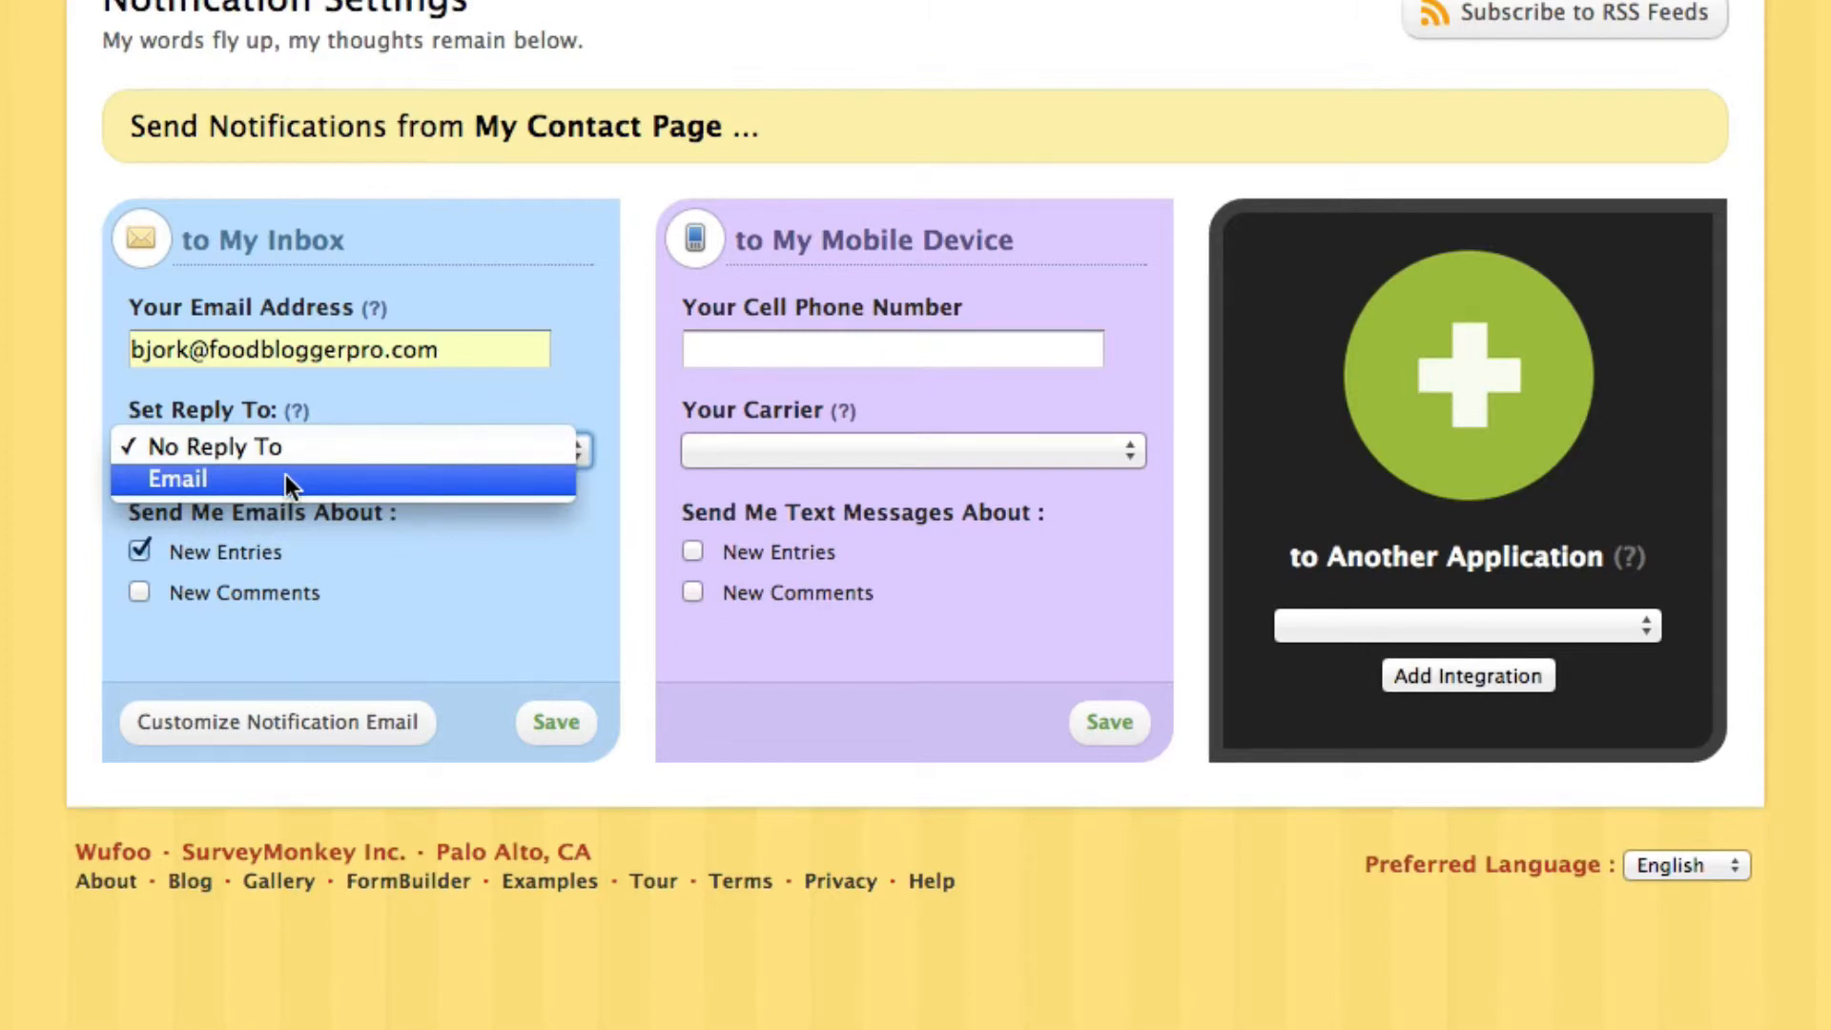
left_click(285, 477)
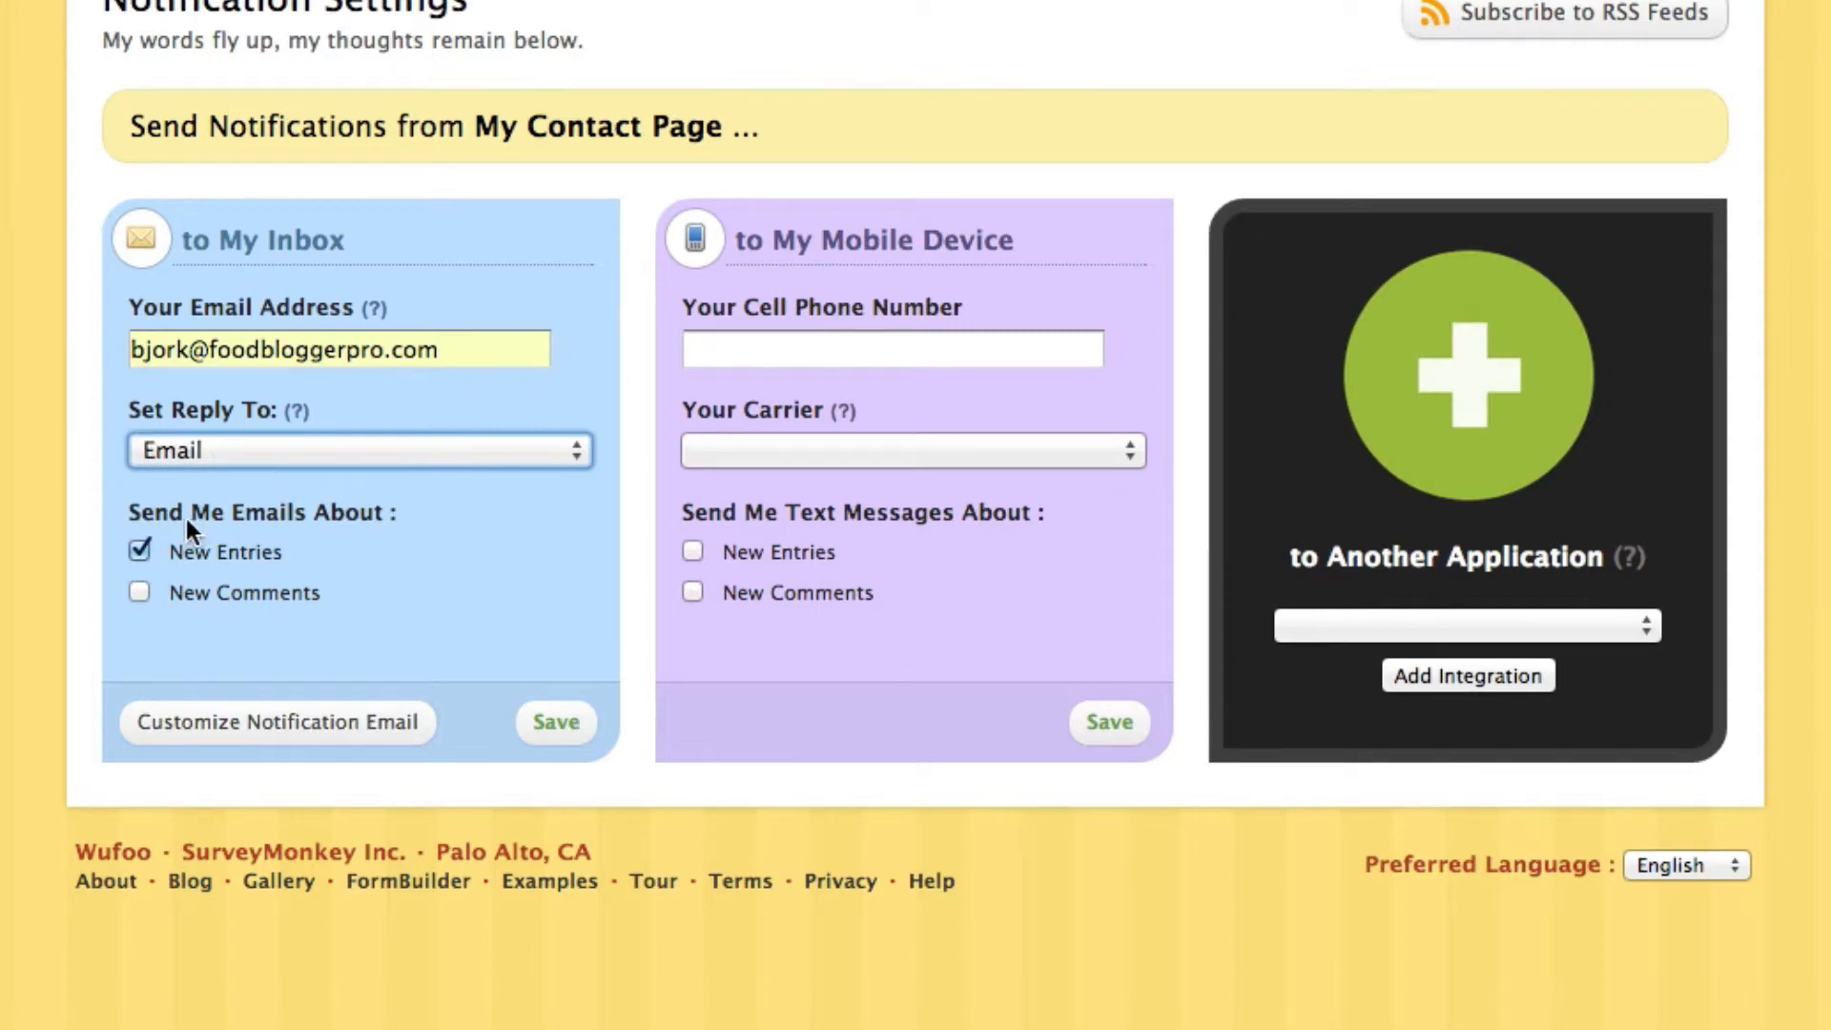
left_click(554, 728)
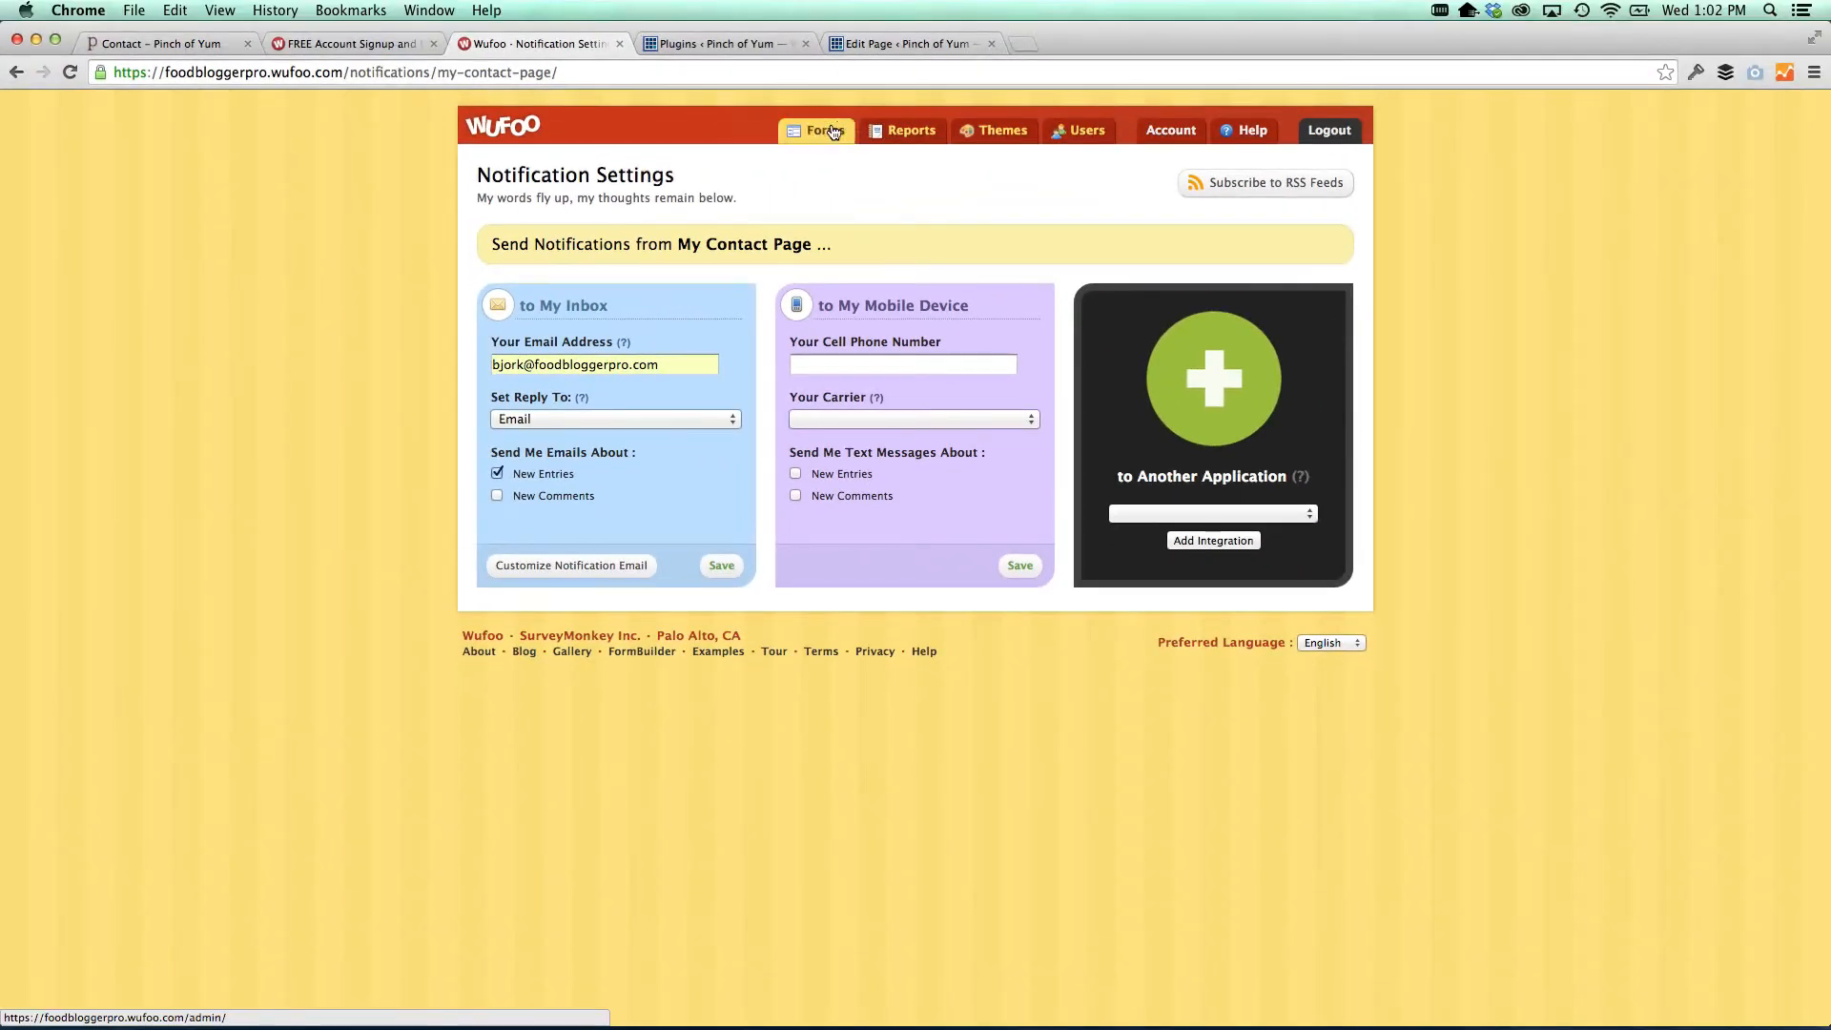
left_click(833, 131)
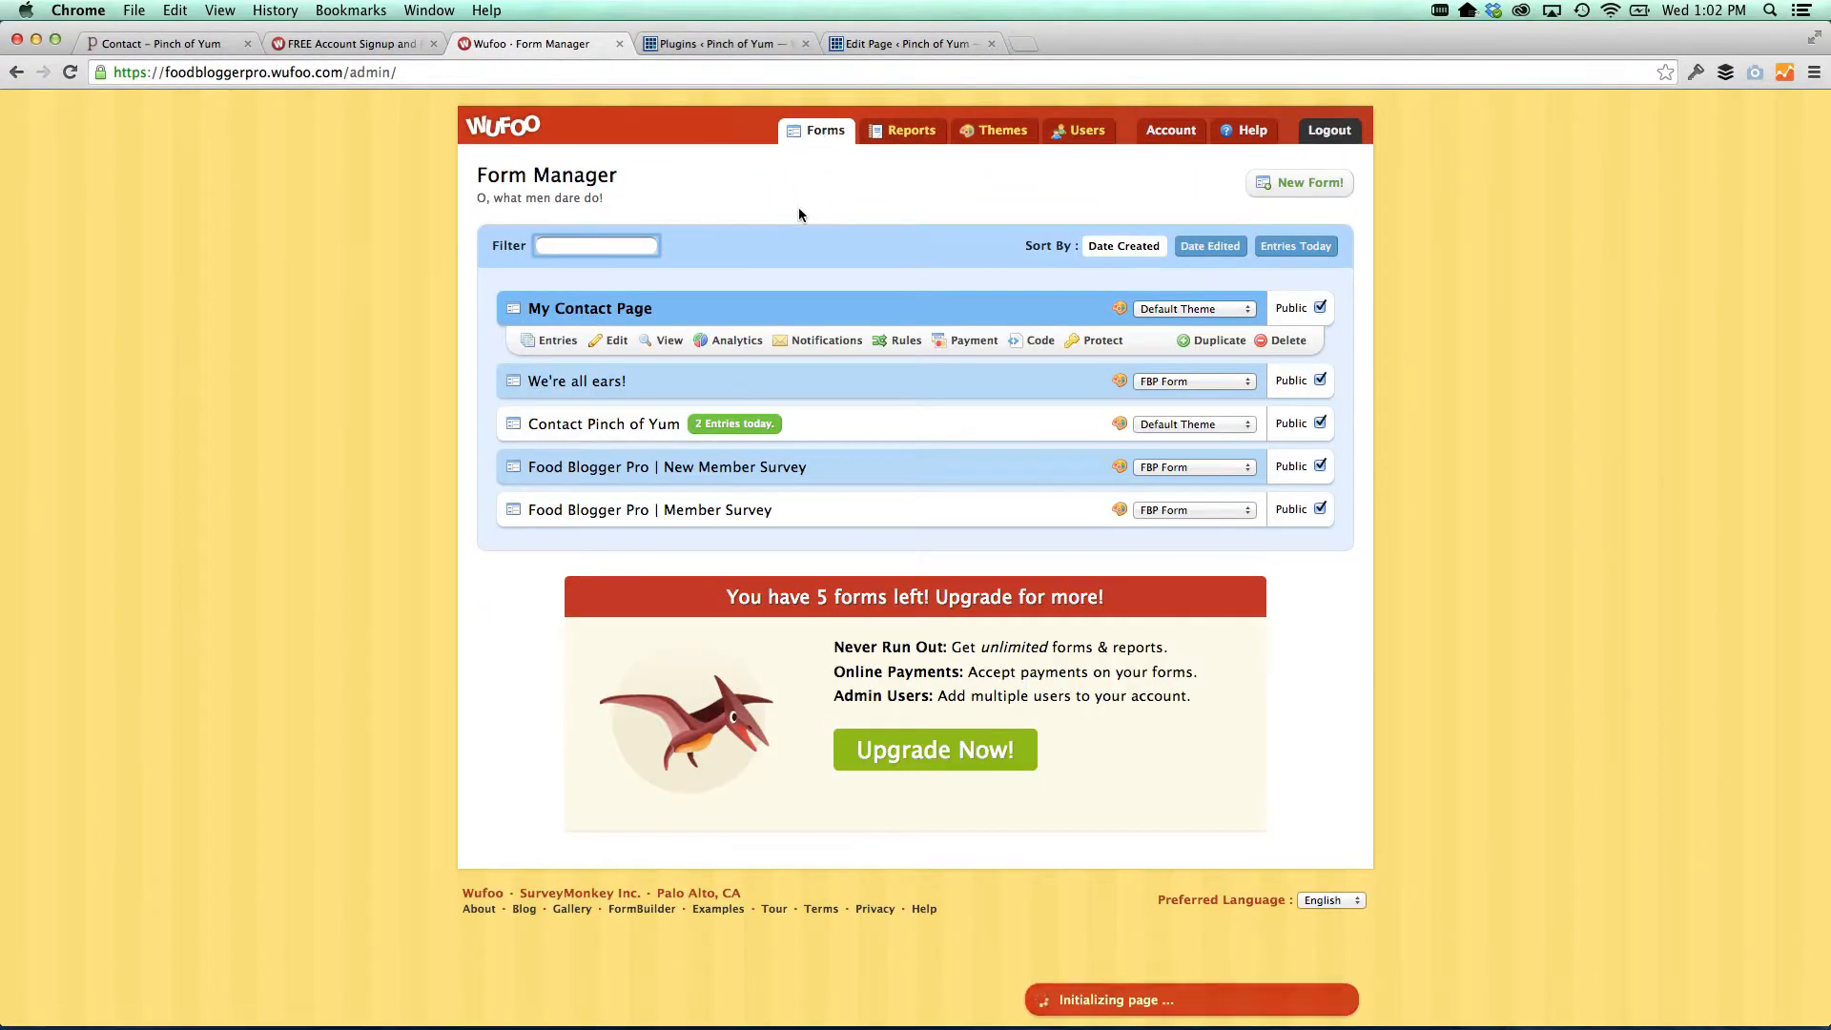
left_click(603, 342)
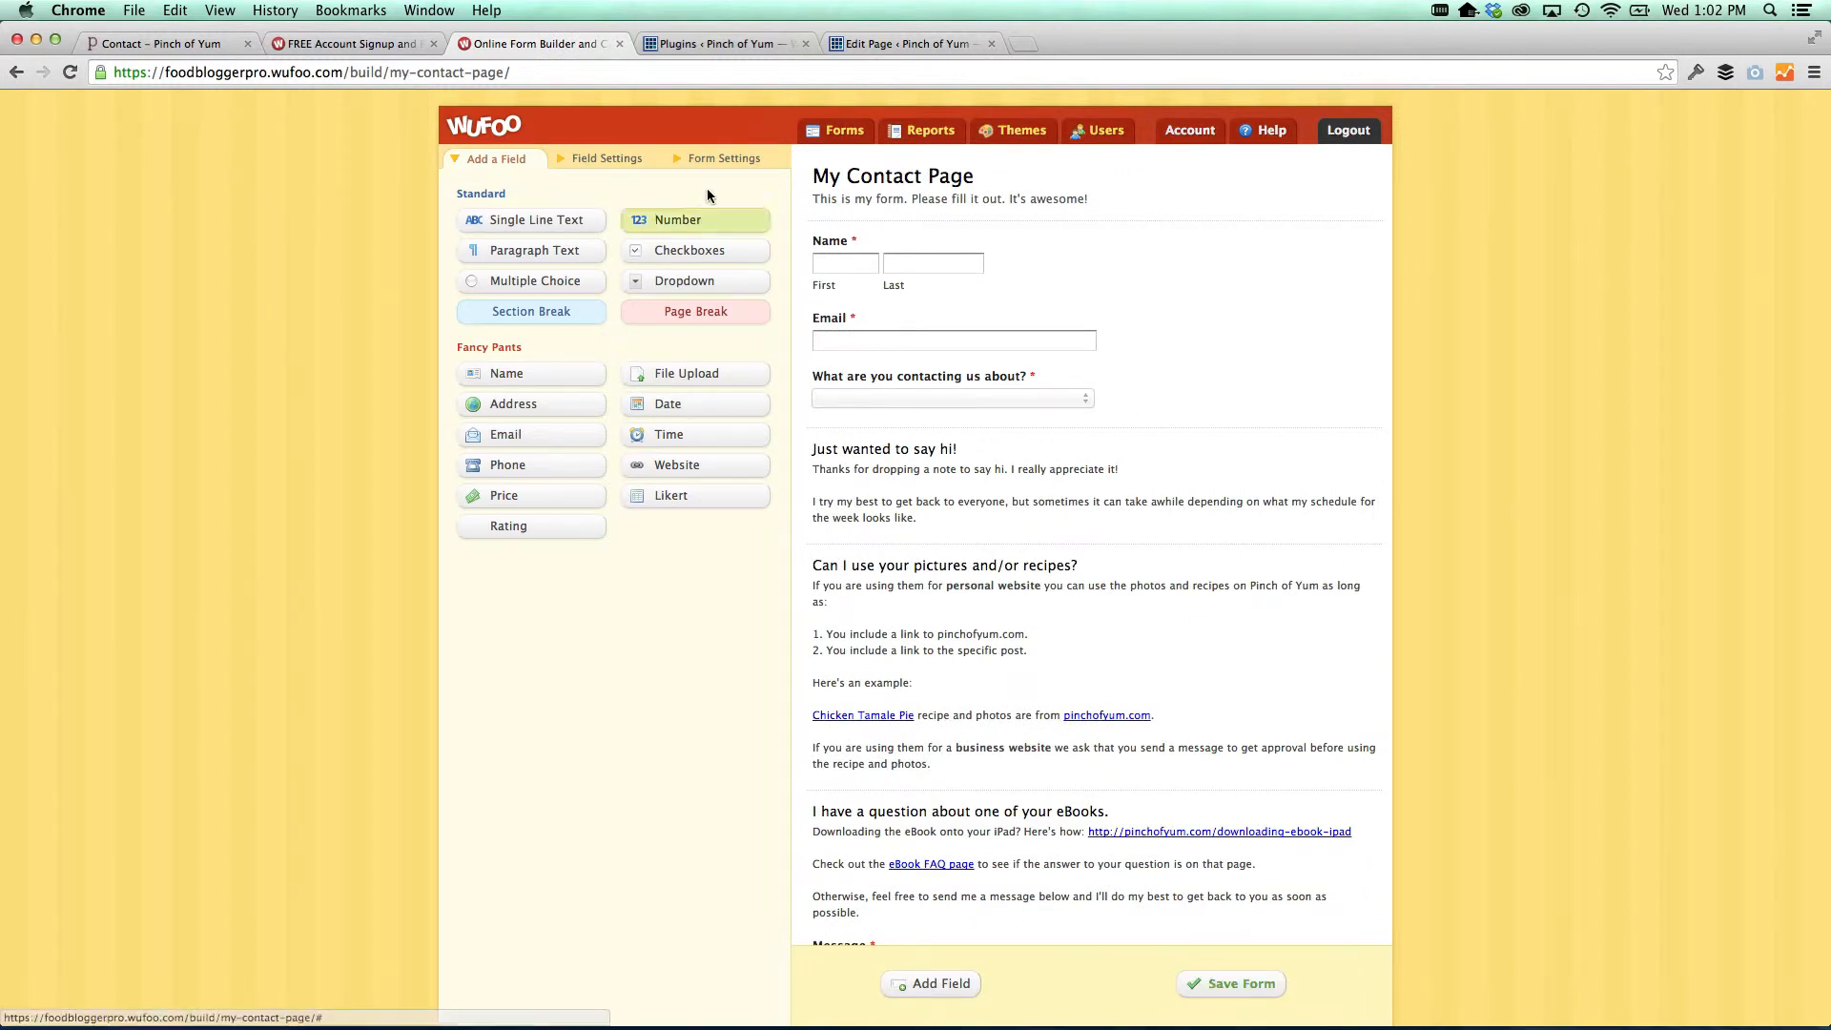
left_click(710, 160)
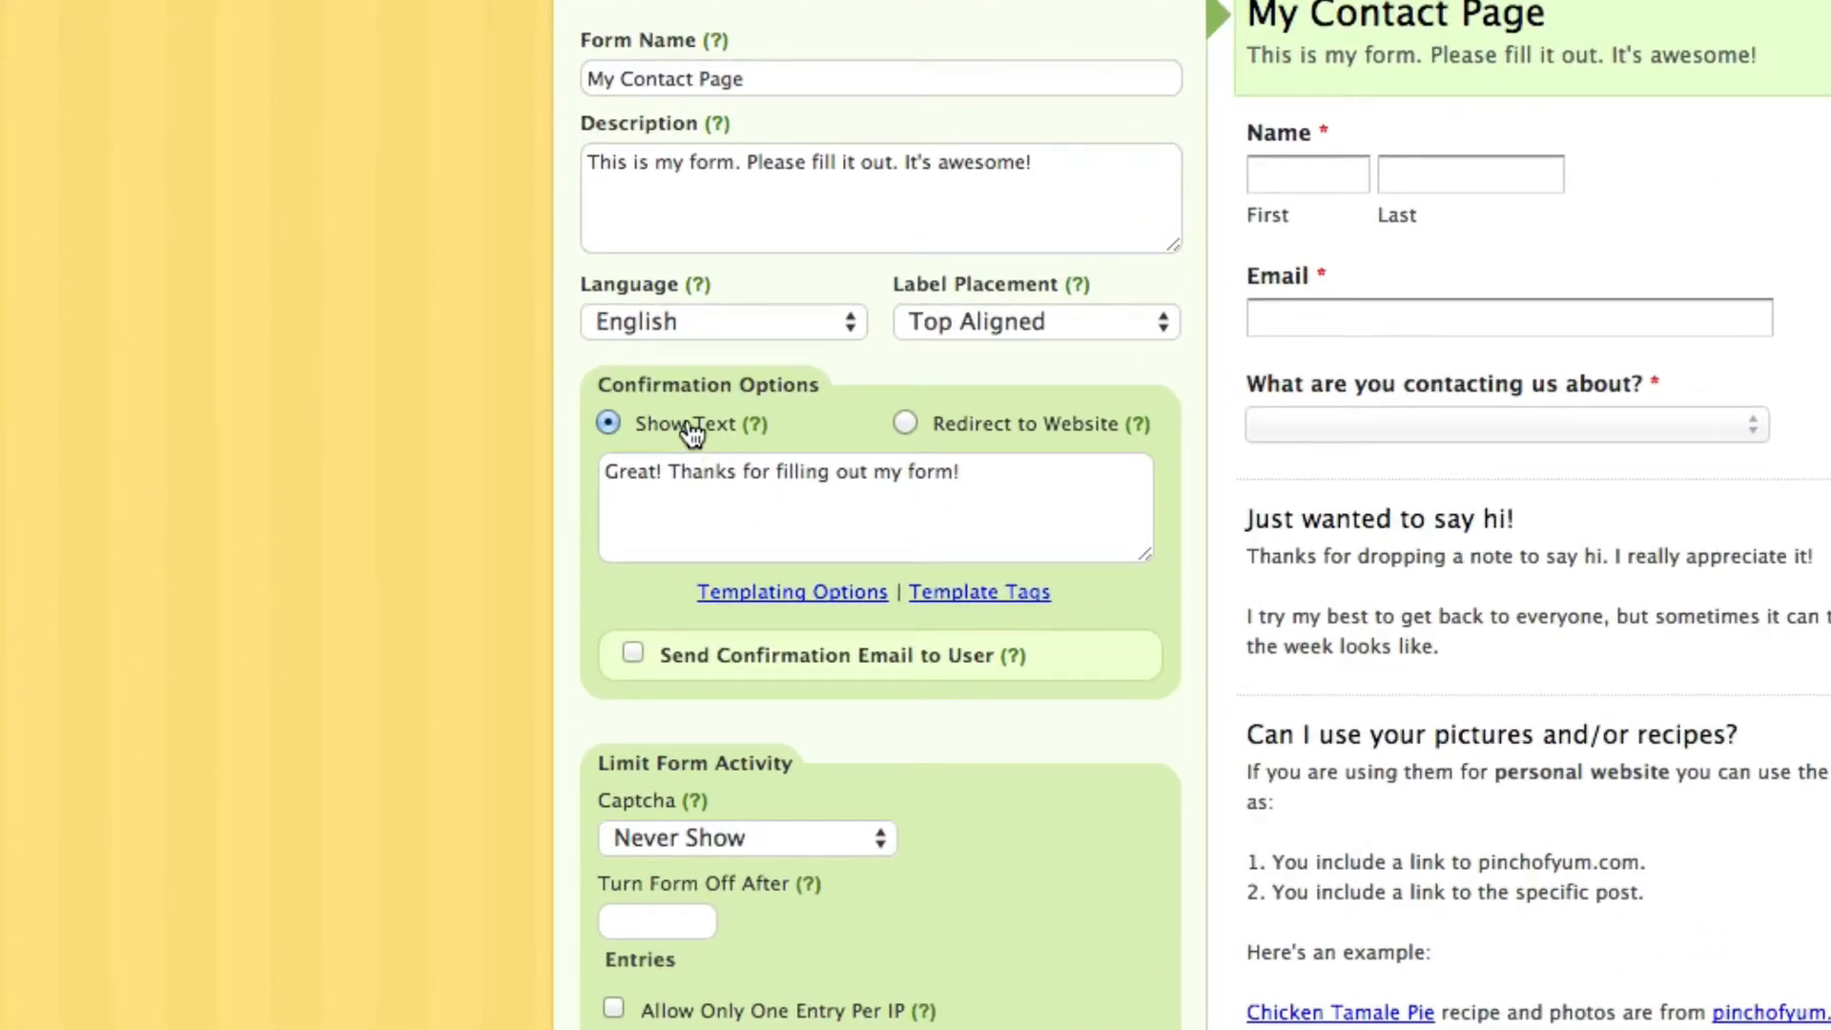
left_click_drag(1017, 478, 593, 469)
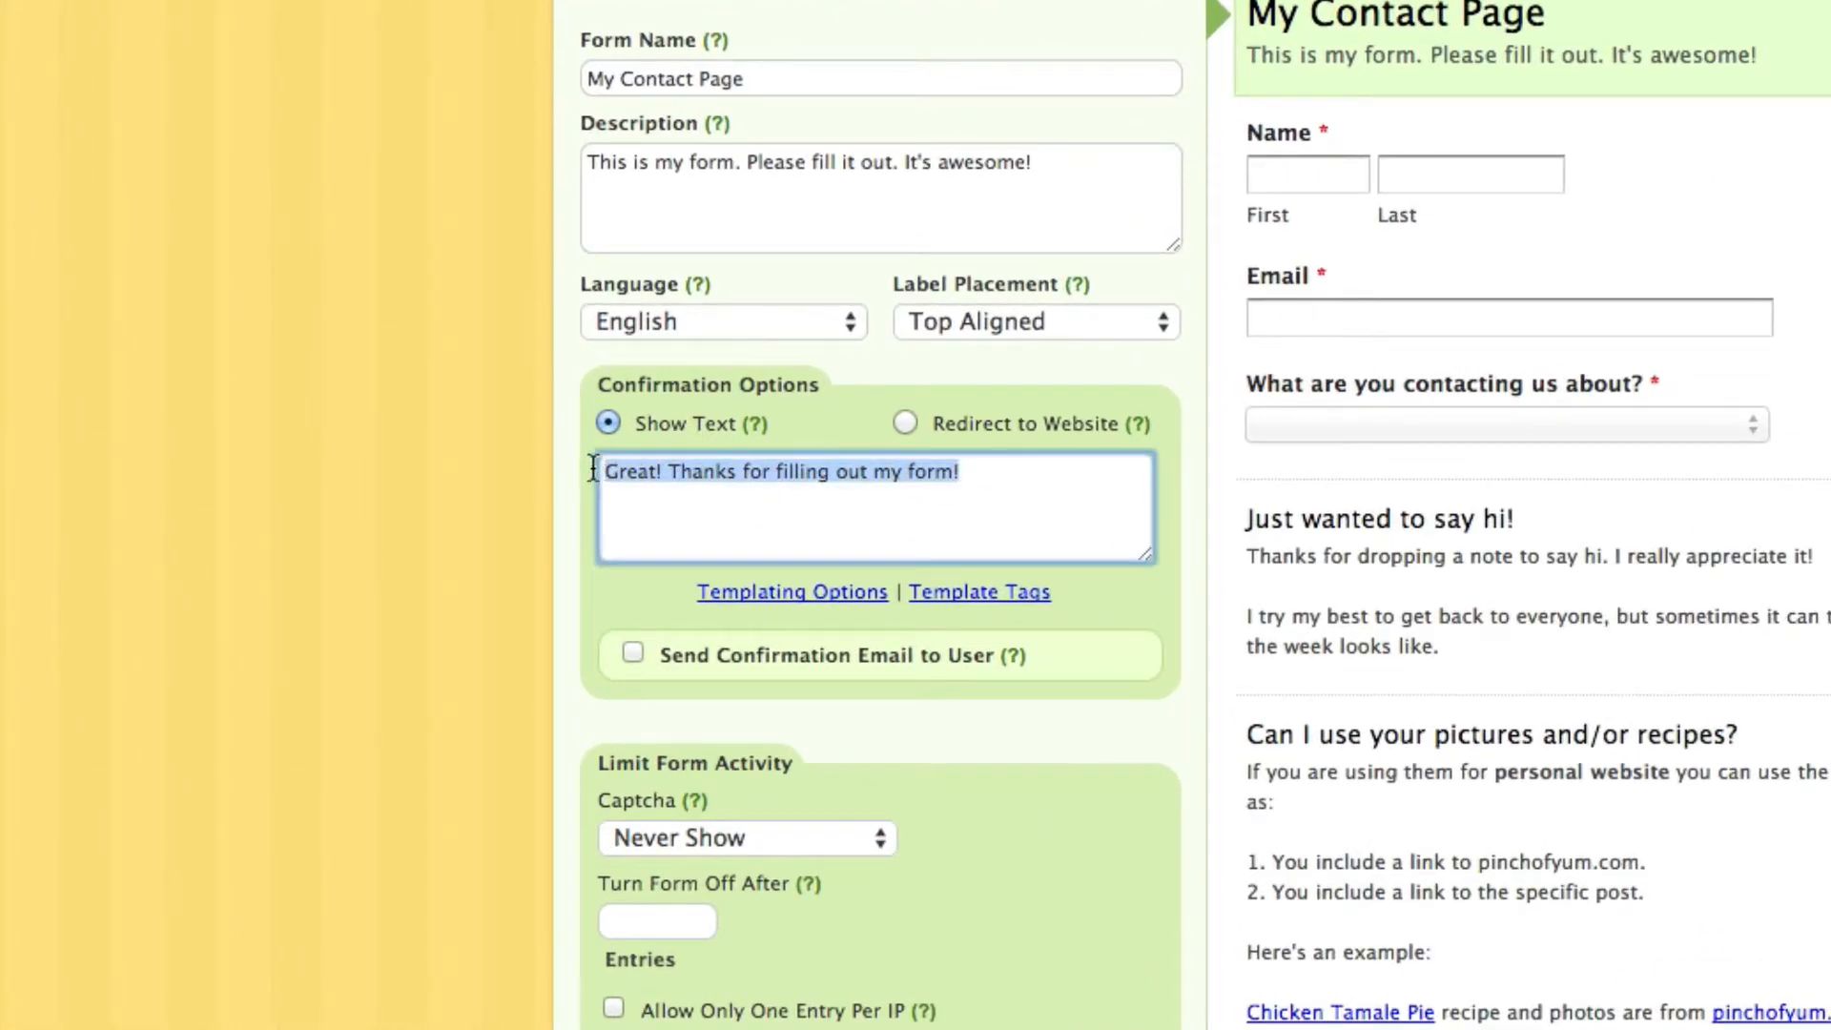
left_click(742, 477)
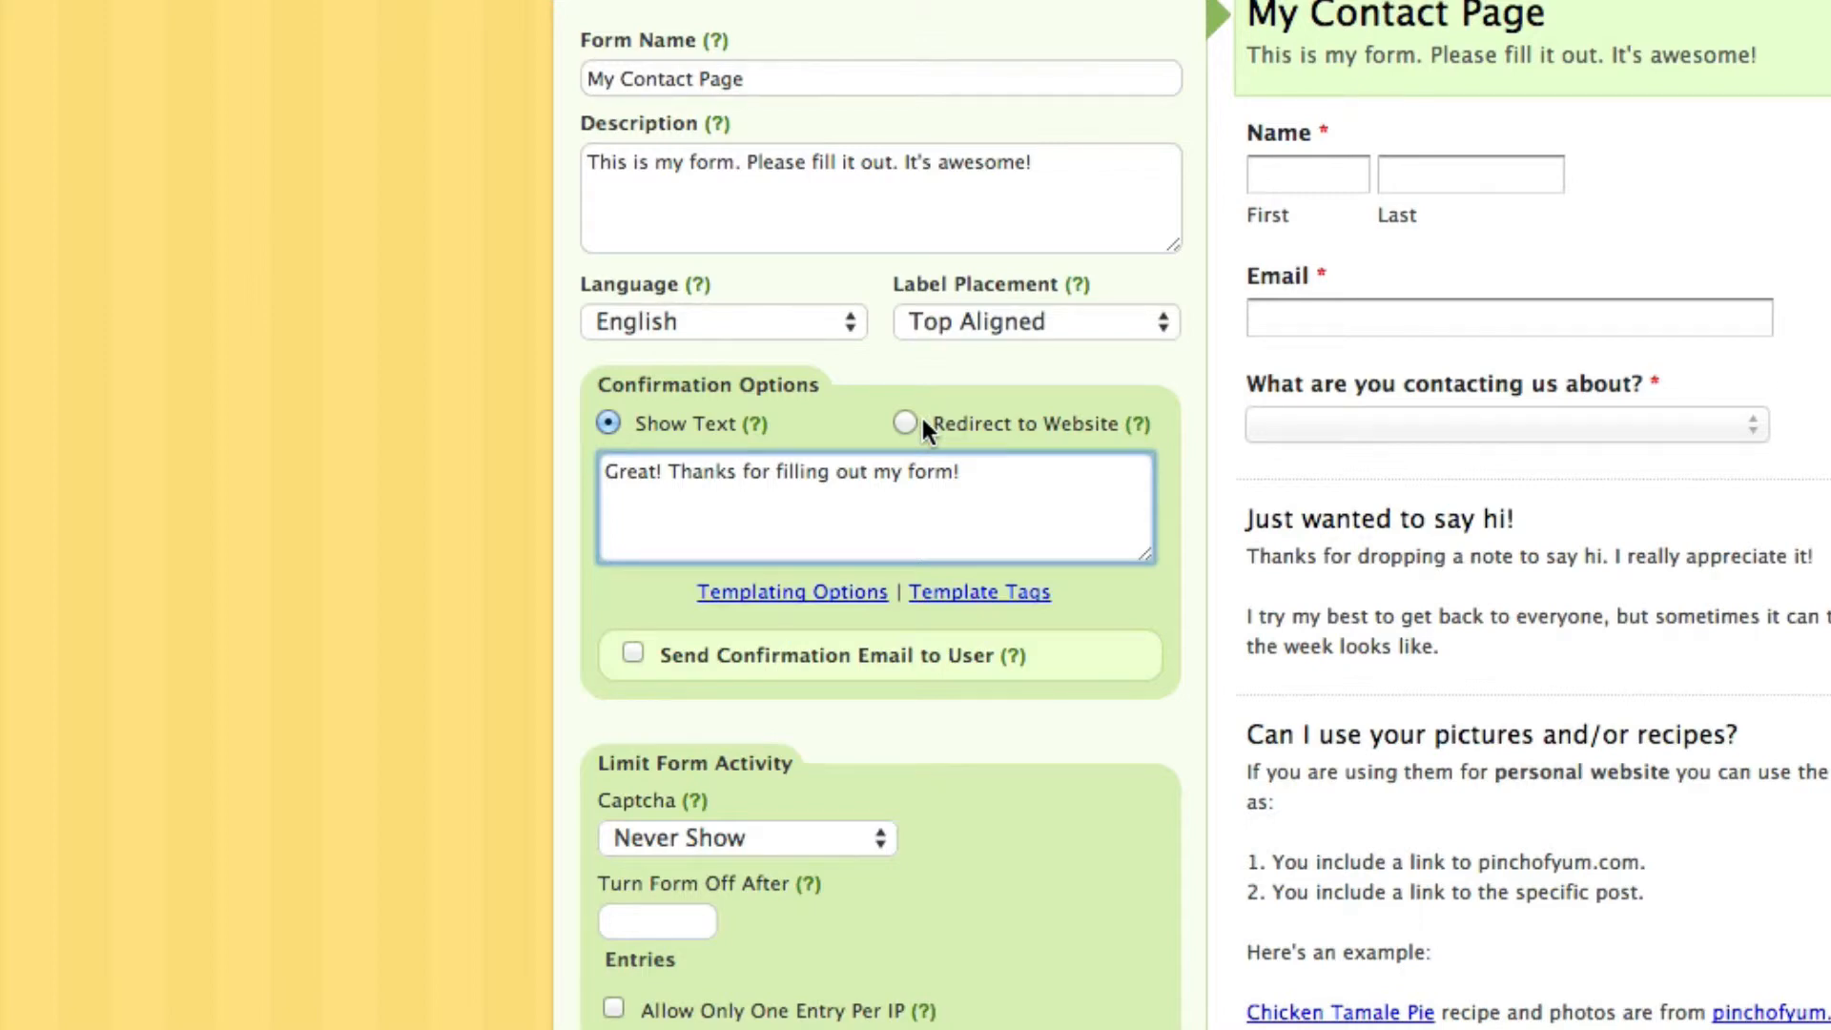
left_click(1042, 495)
type("You can check out my recipes now.")
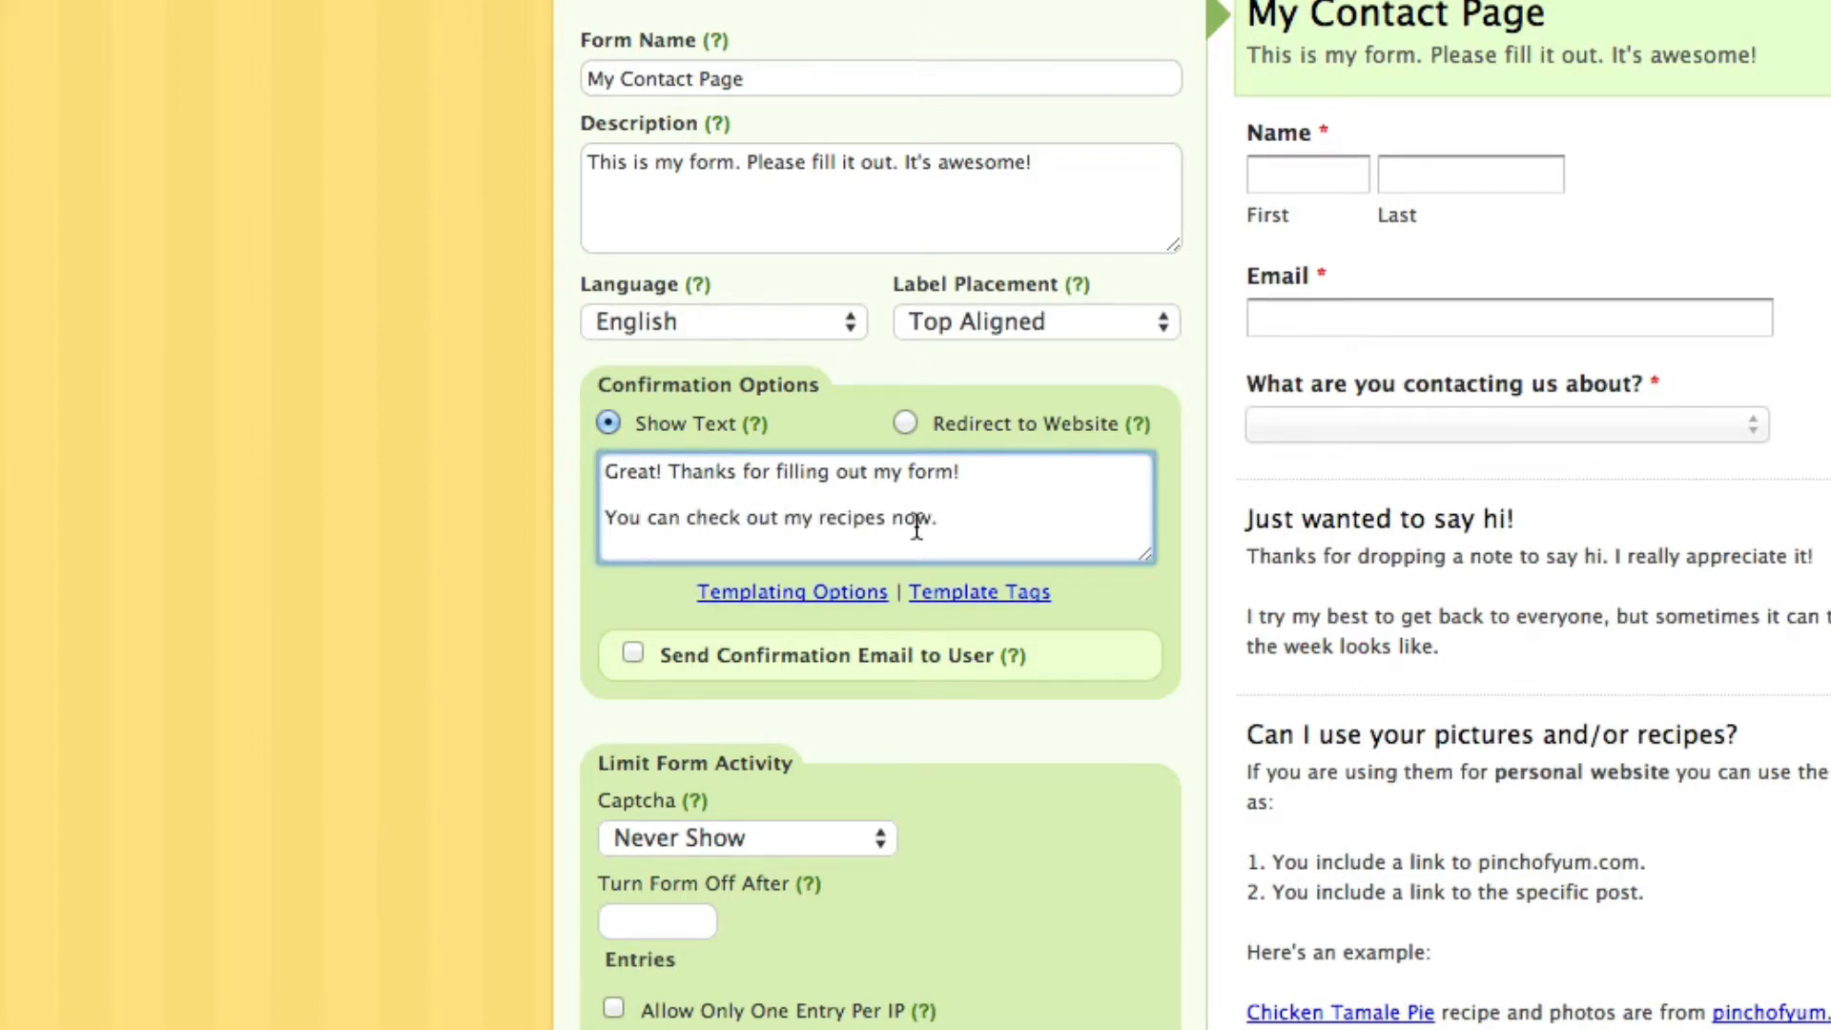
left_click(816, 519)
key("Right")
type("<a href=\"\"></a>")
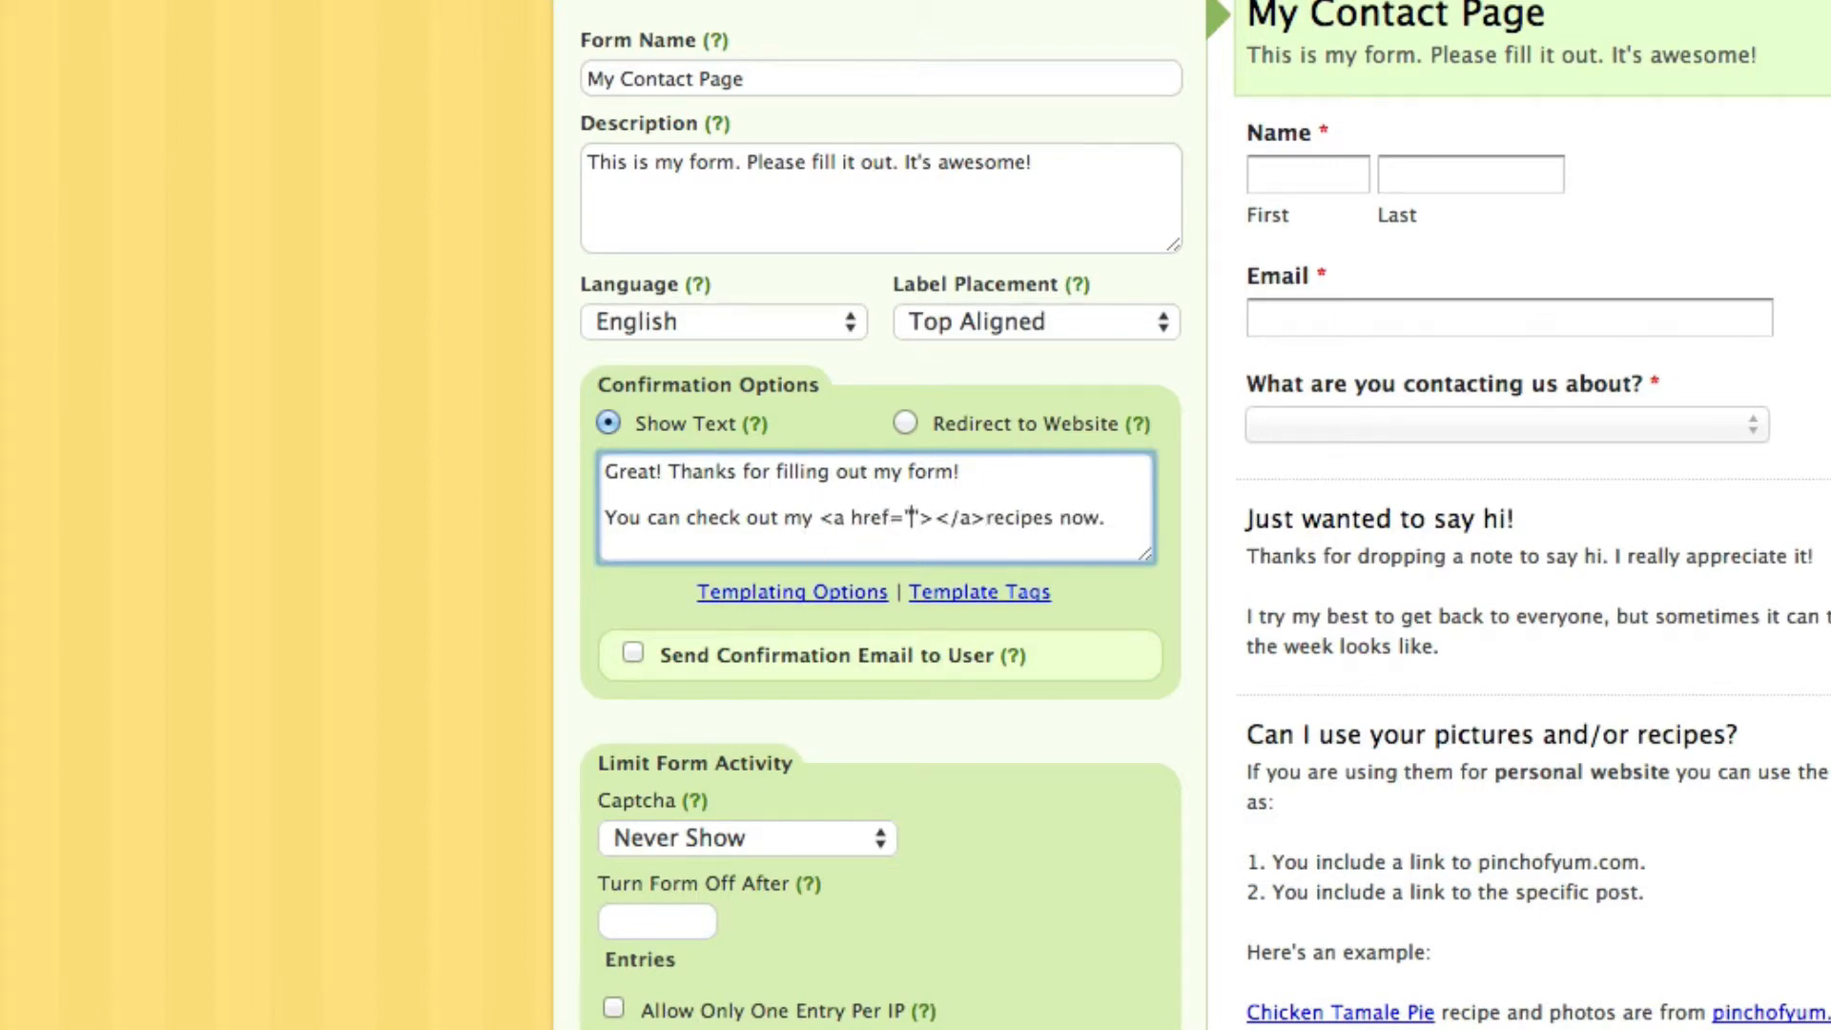
type("http:")
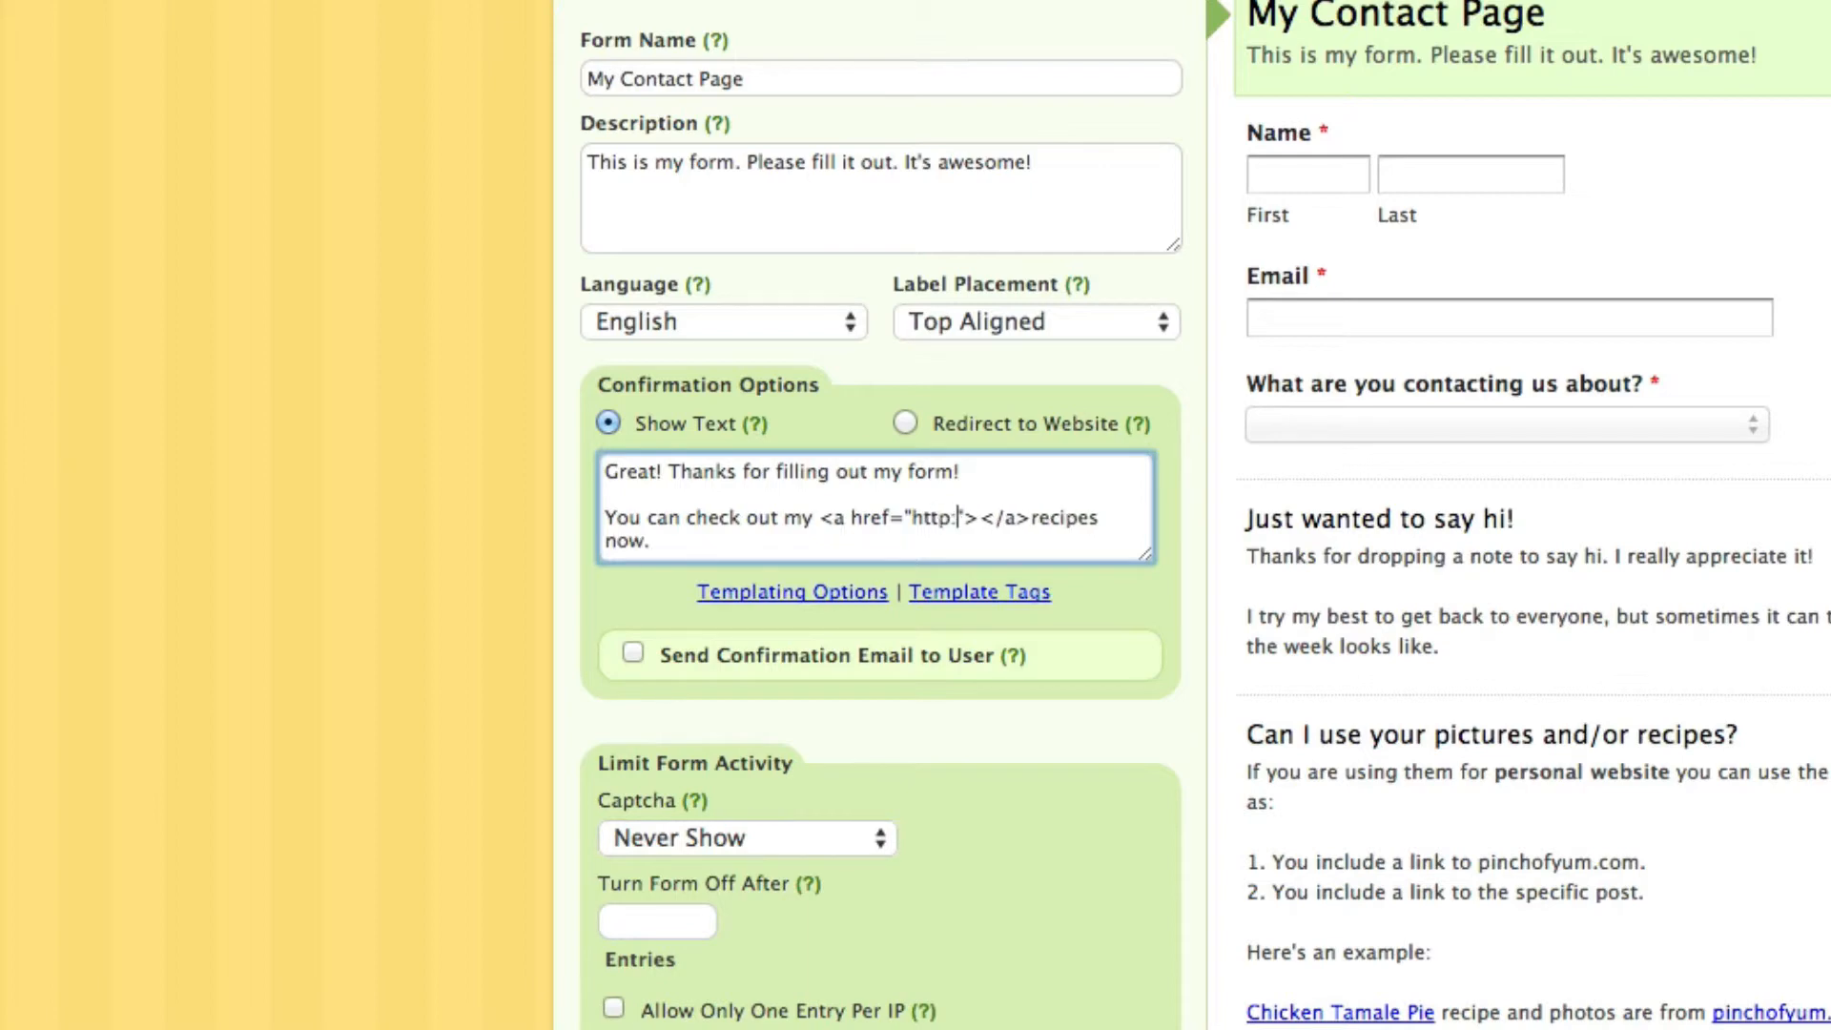
type("//wwwp")
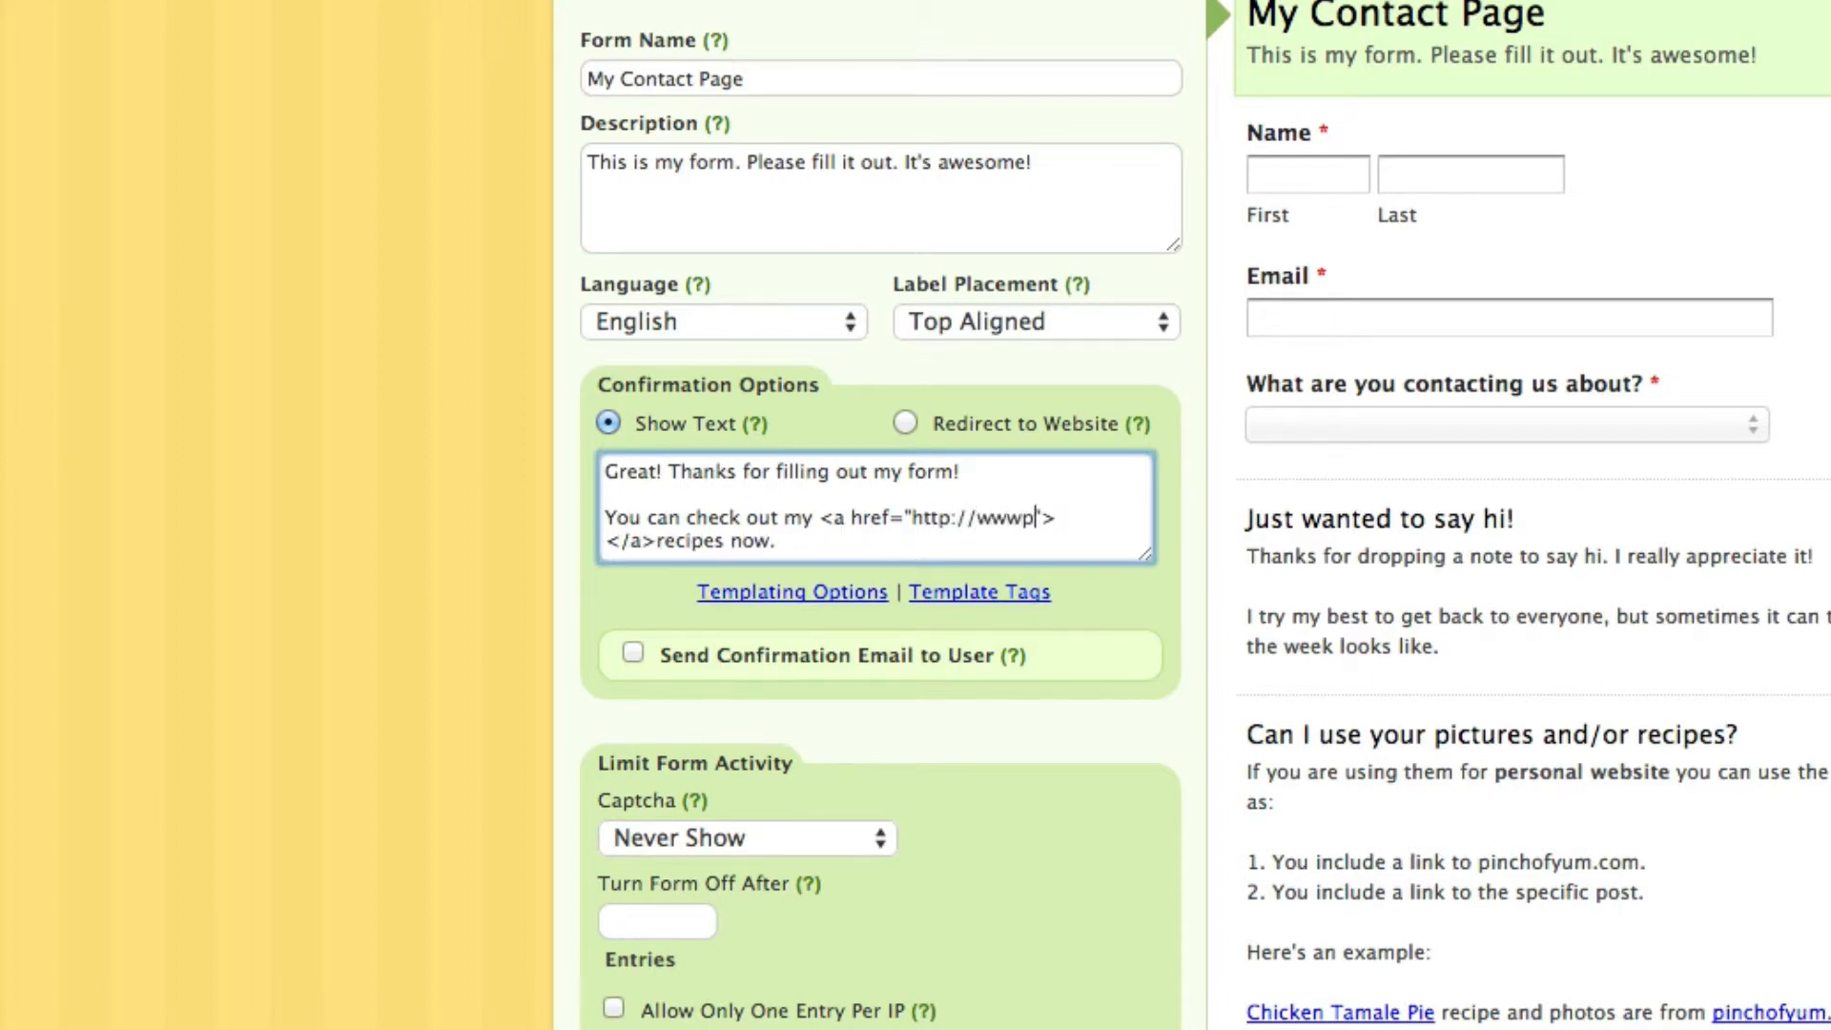
key("BackSpace")
type(".pinchofyum.com/recipes")
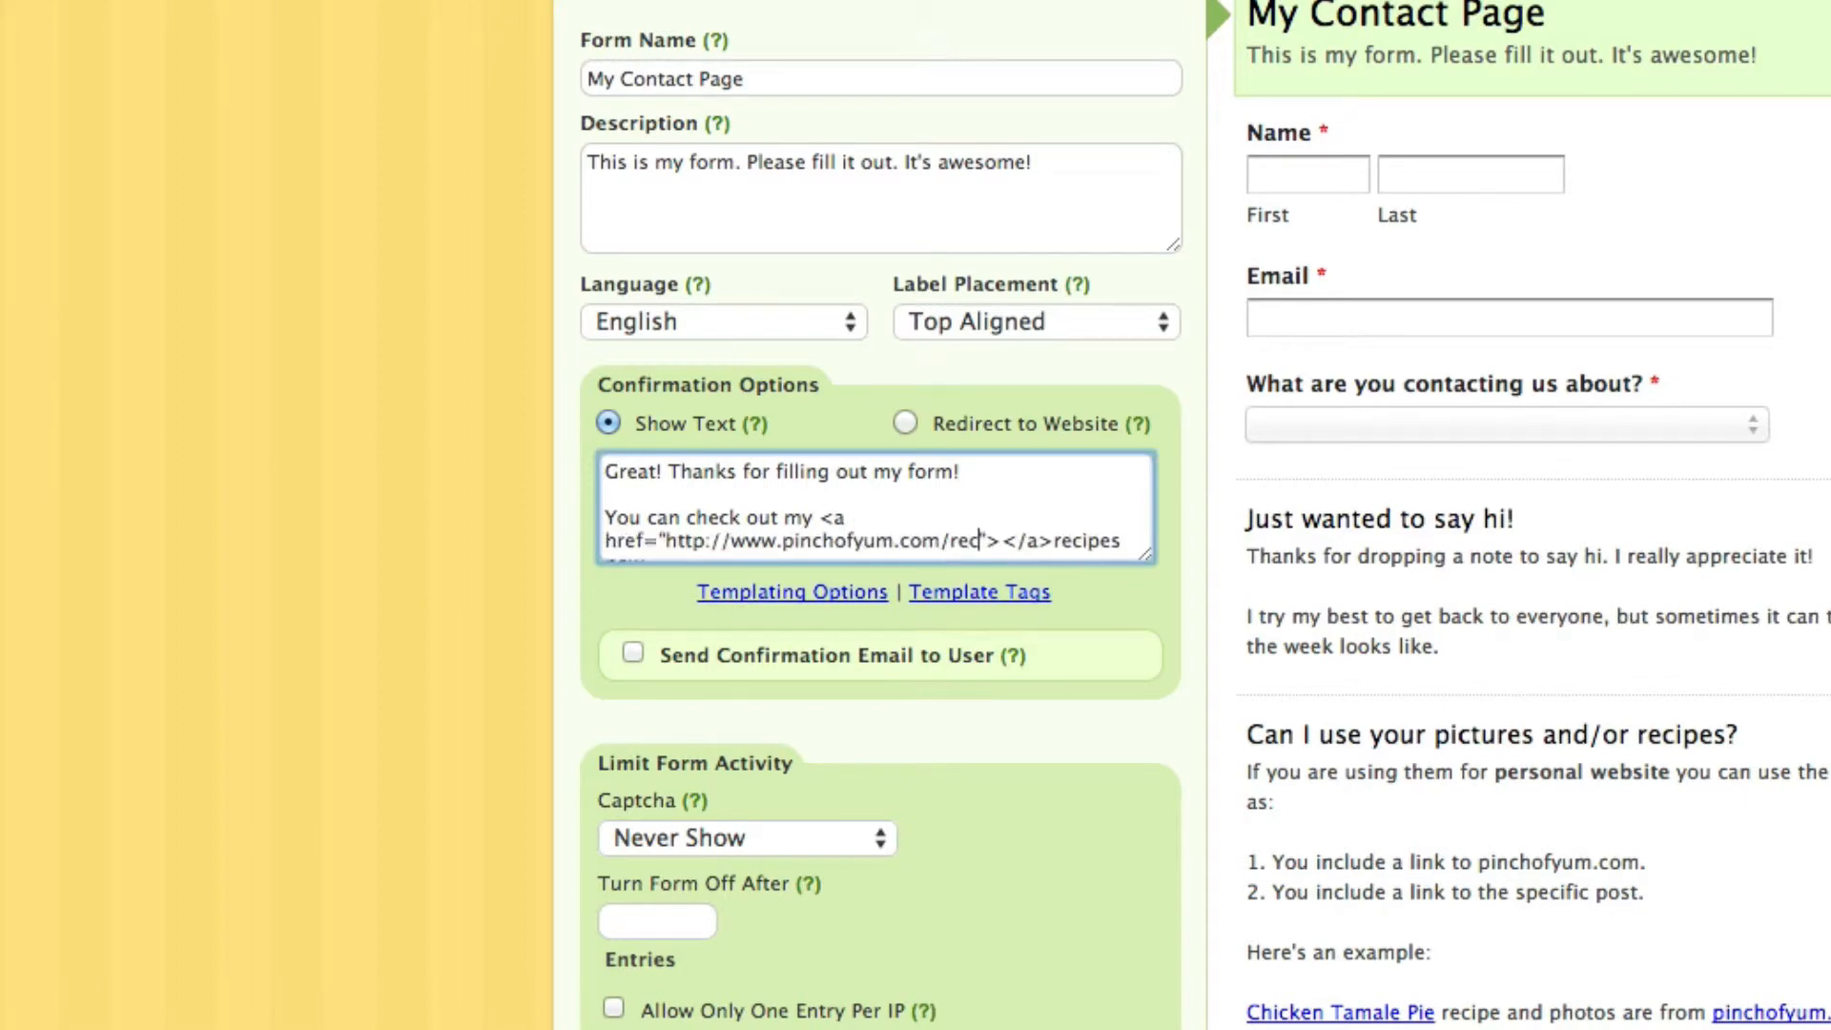
left_click_drag(1144, 554, 1142, 797)
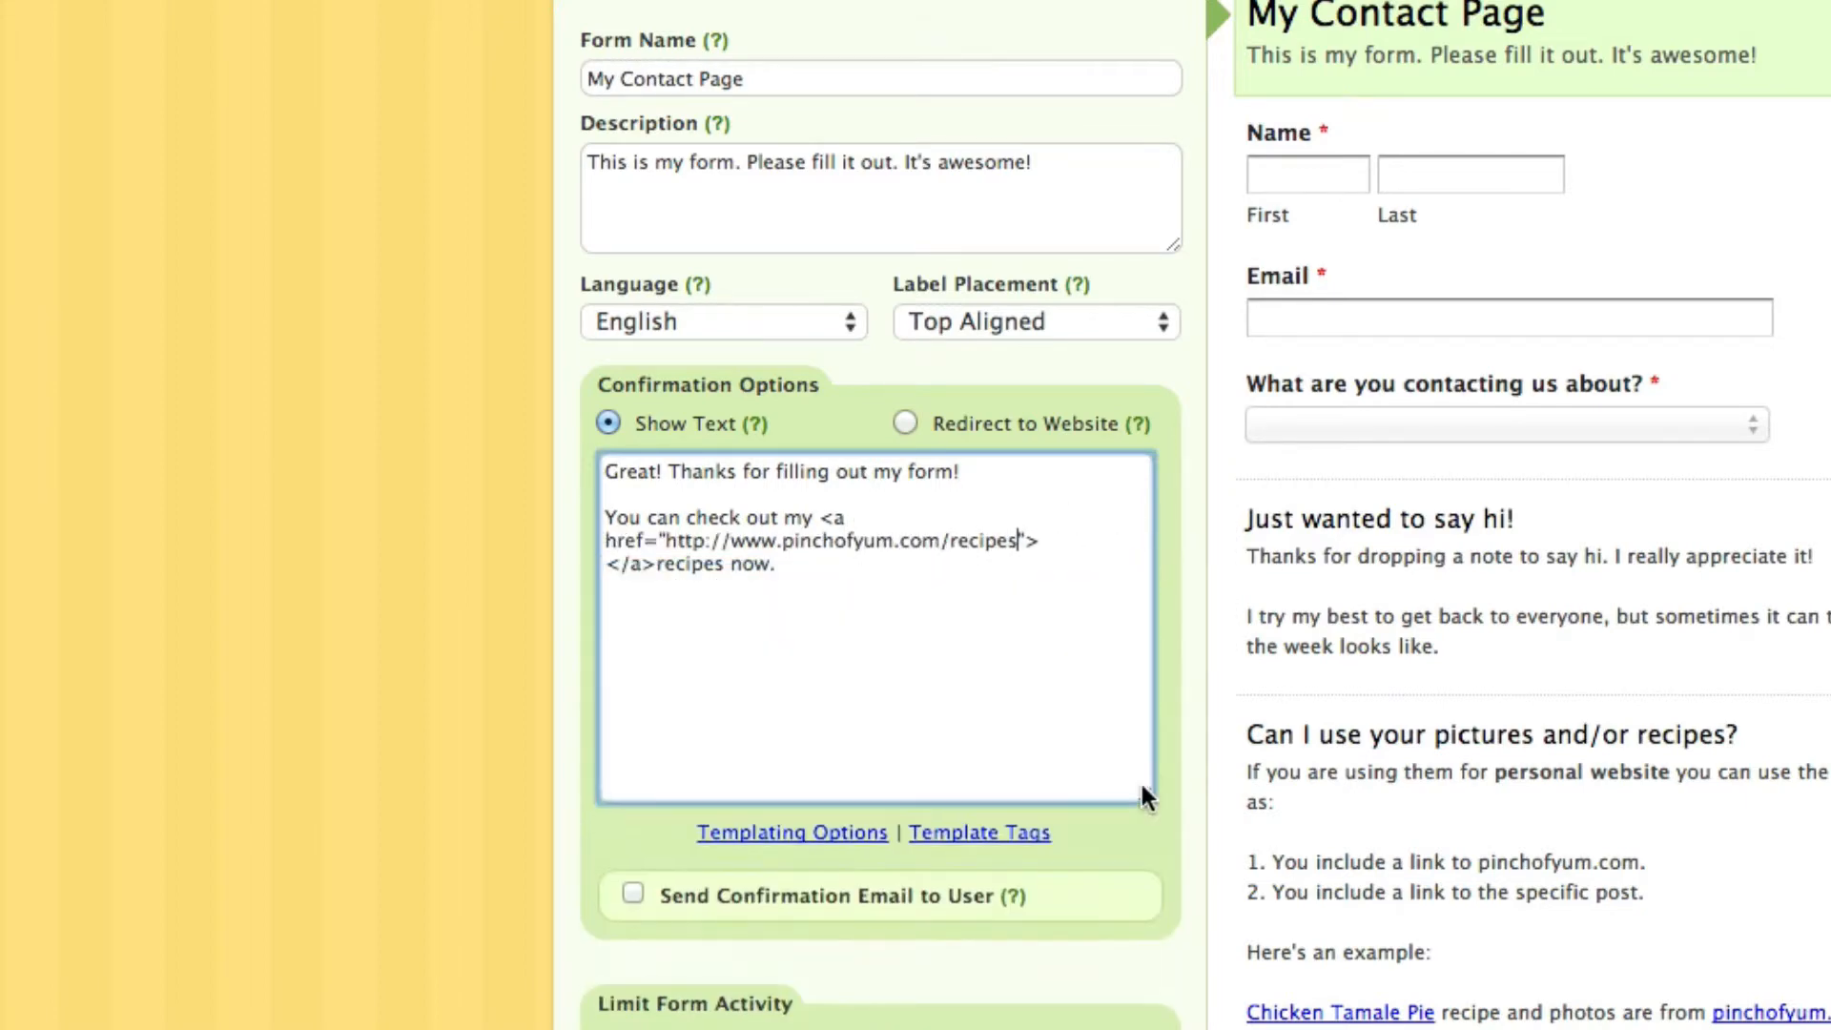
left_click(955, 627)
scroll(956, 626, "down", 3)
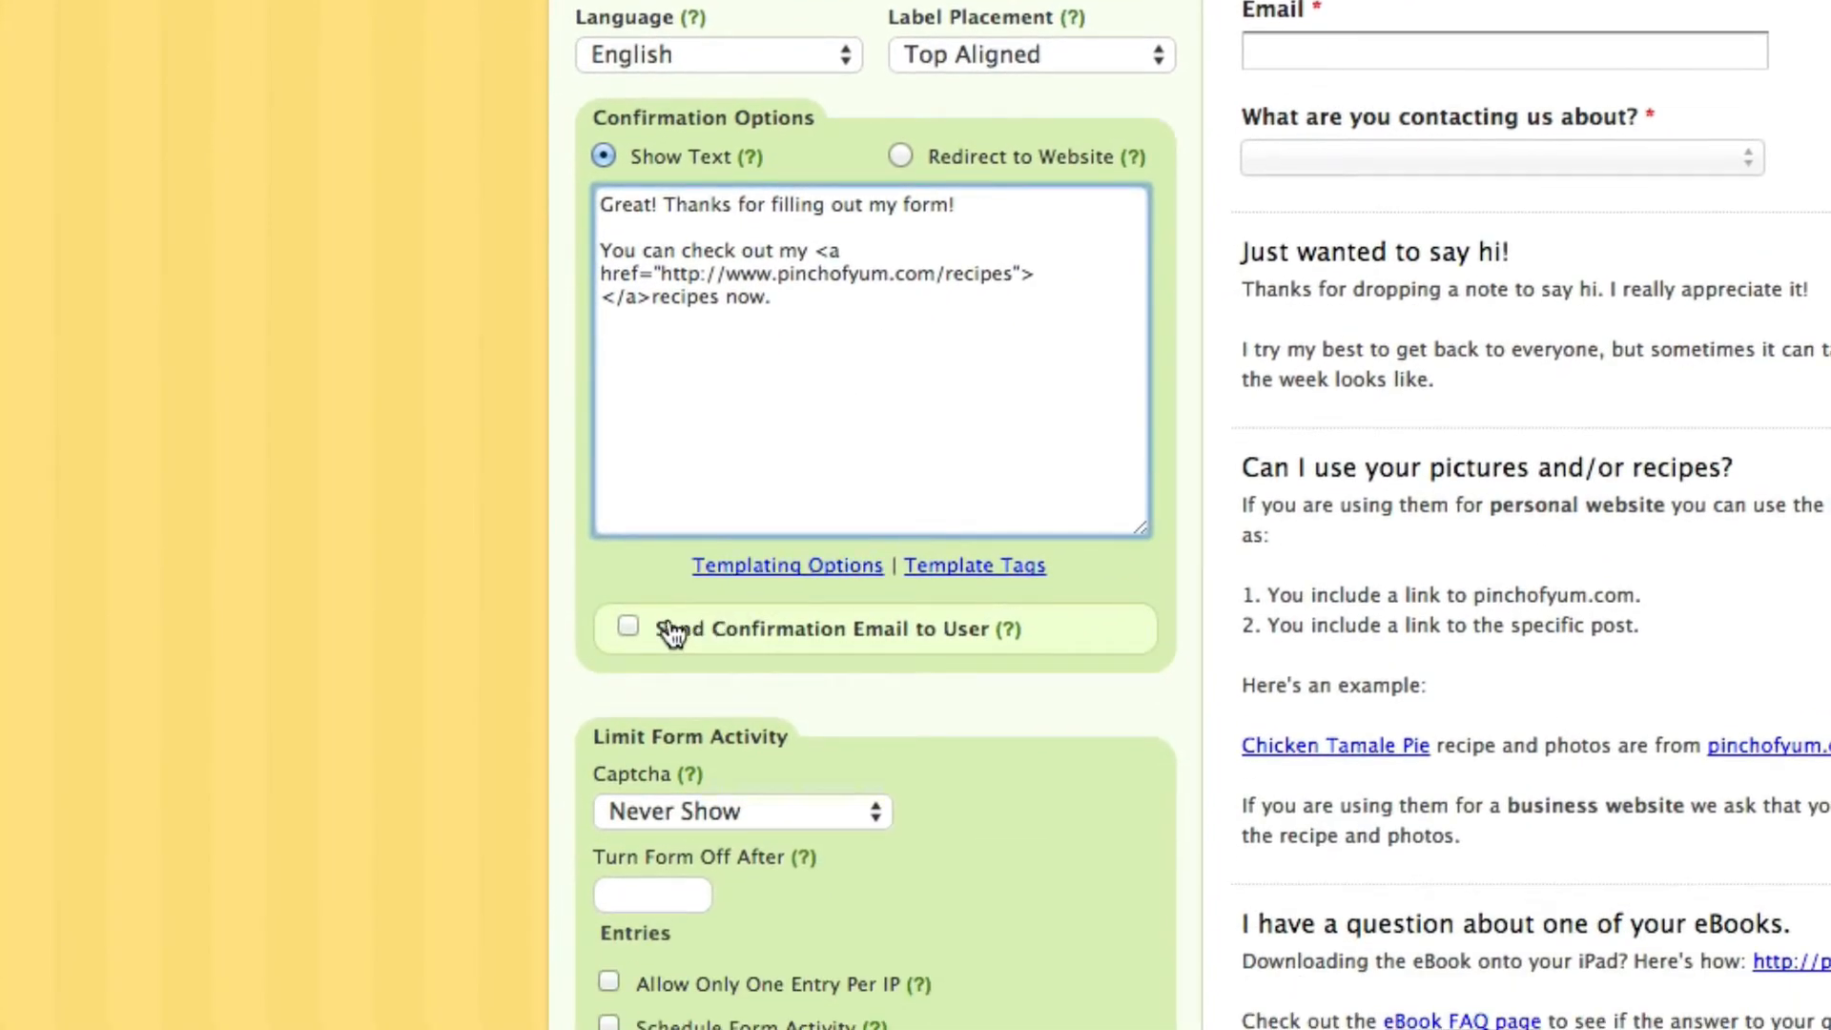
Send a confirmation email to the submitter's Email field with a reply-to address, and save the form
left_click(628, 629)
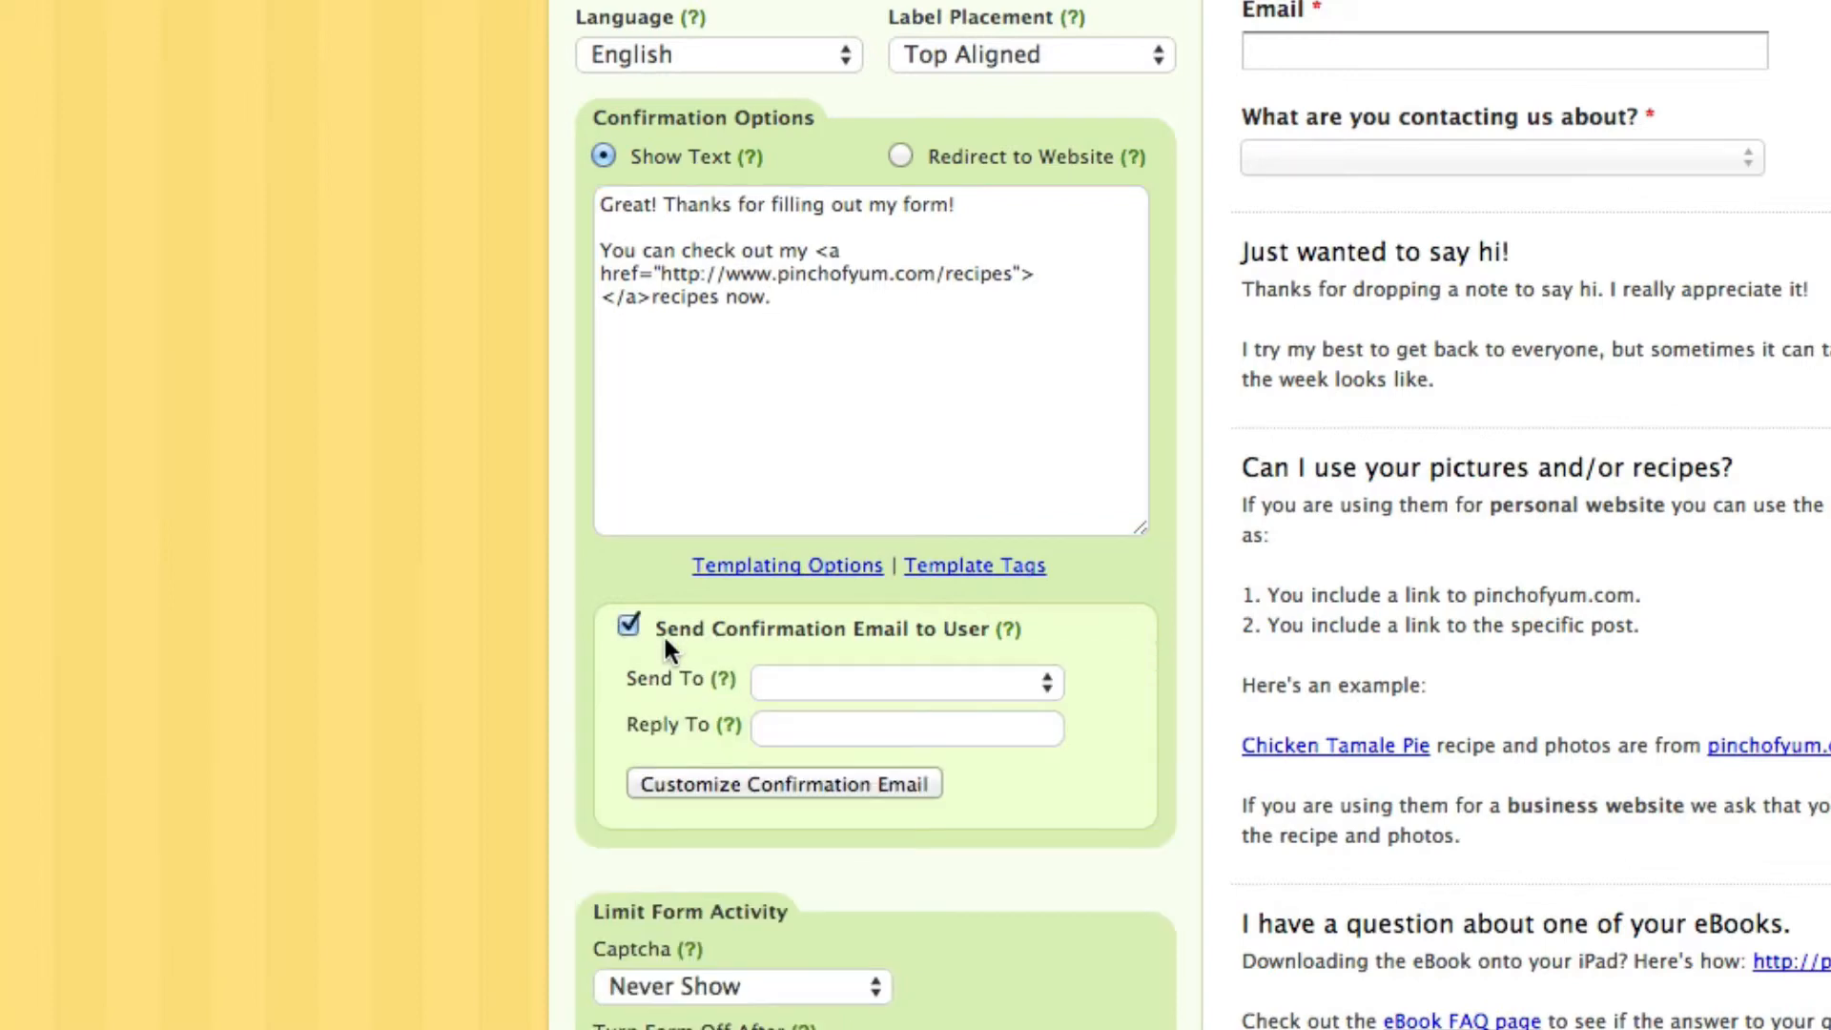
left_click(793, 679)
left_click(797, 712)
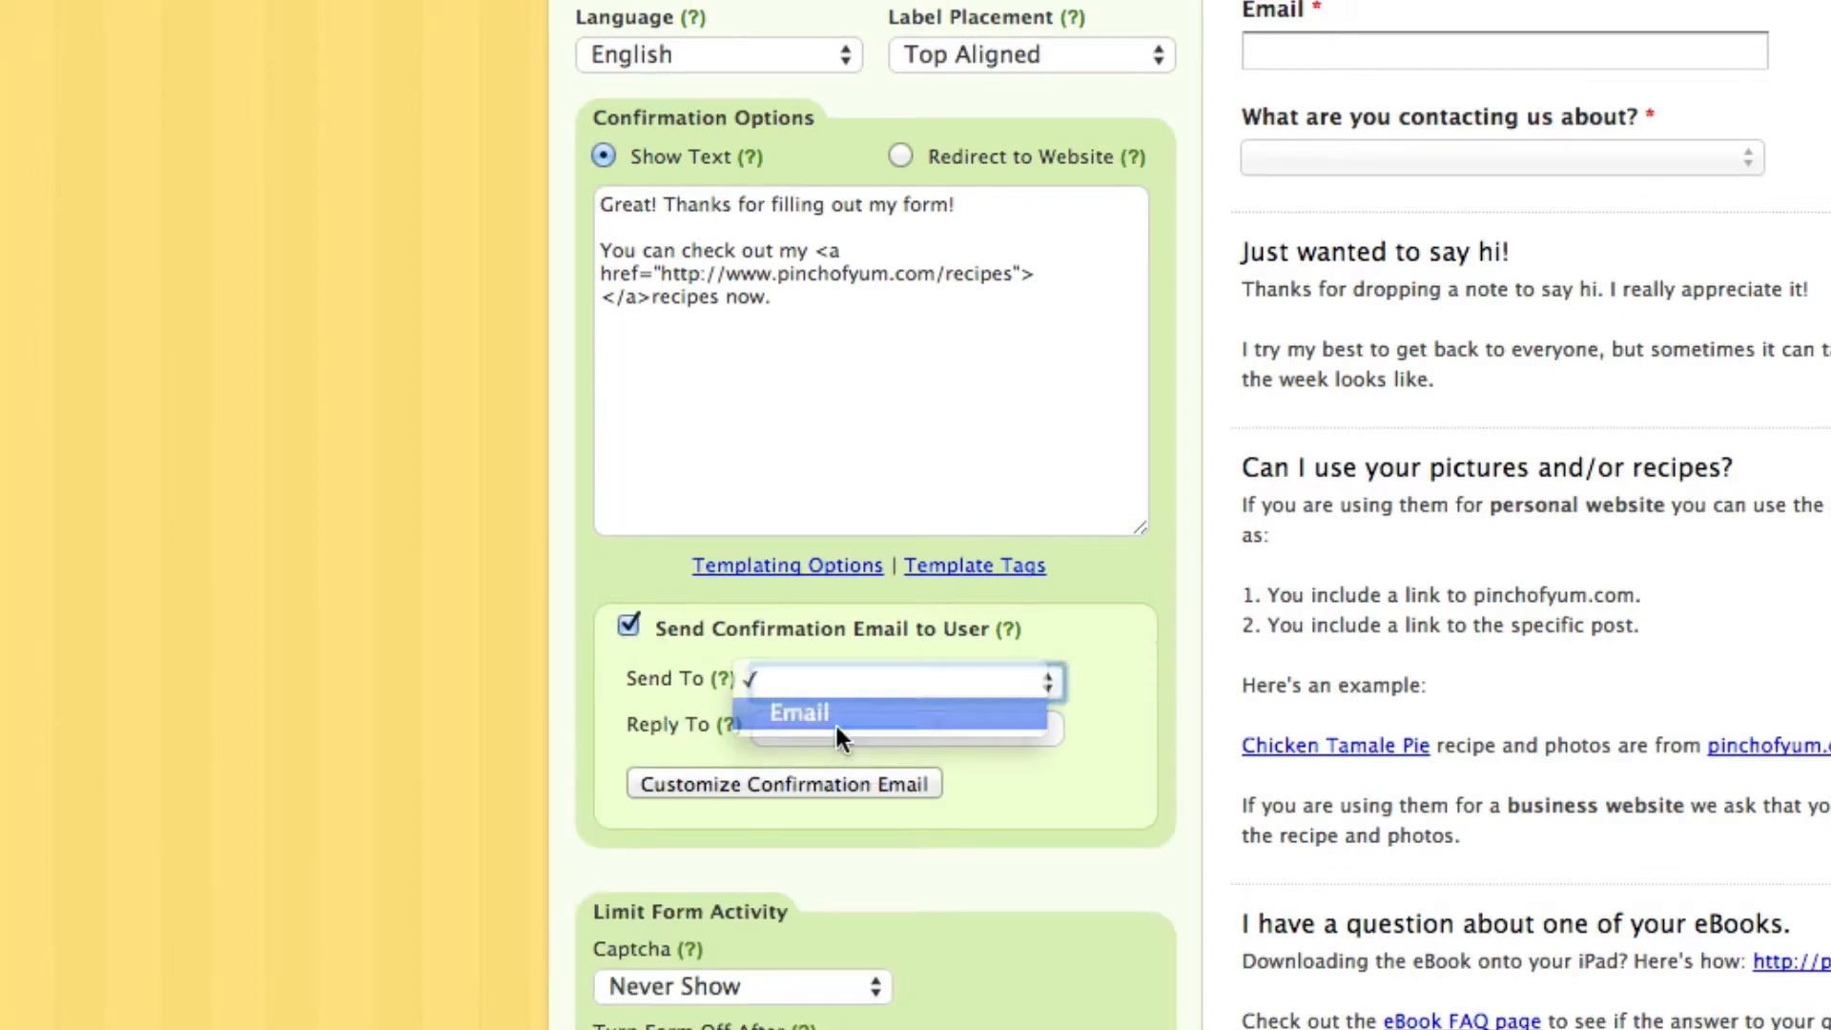
left_click(867, 727)
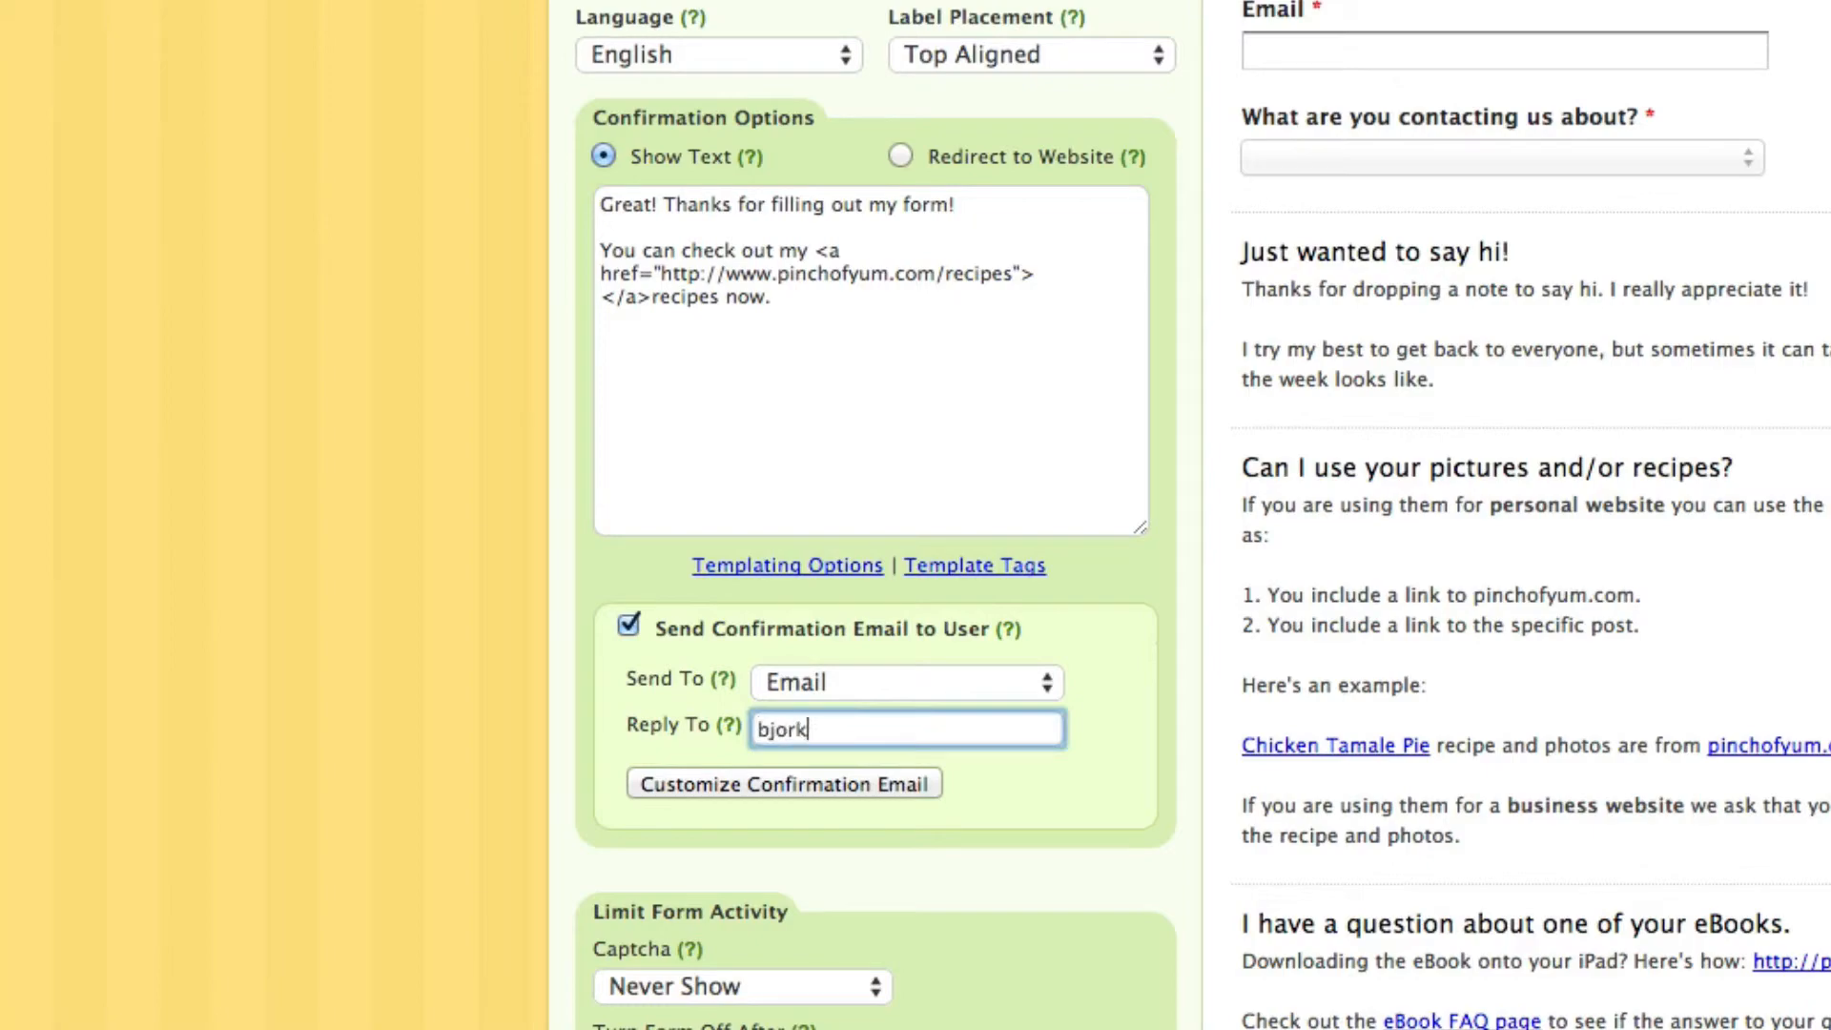
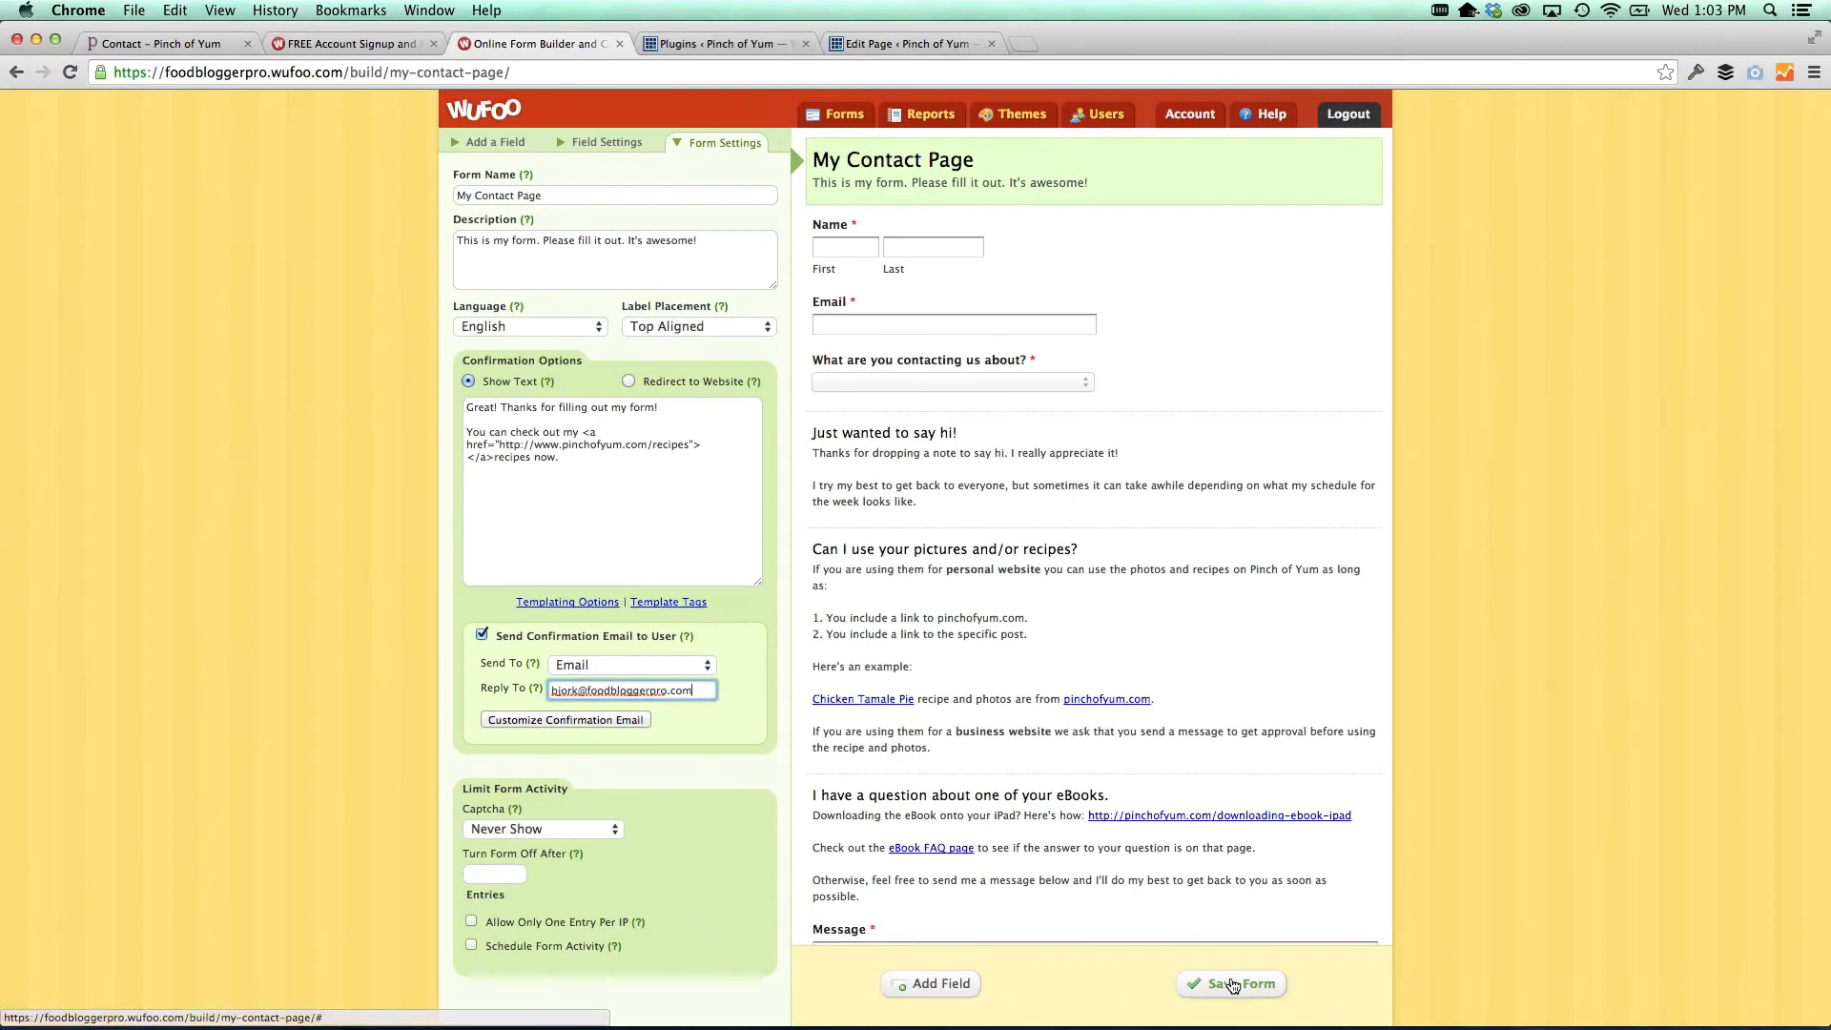
left_click(1232, 985)
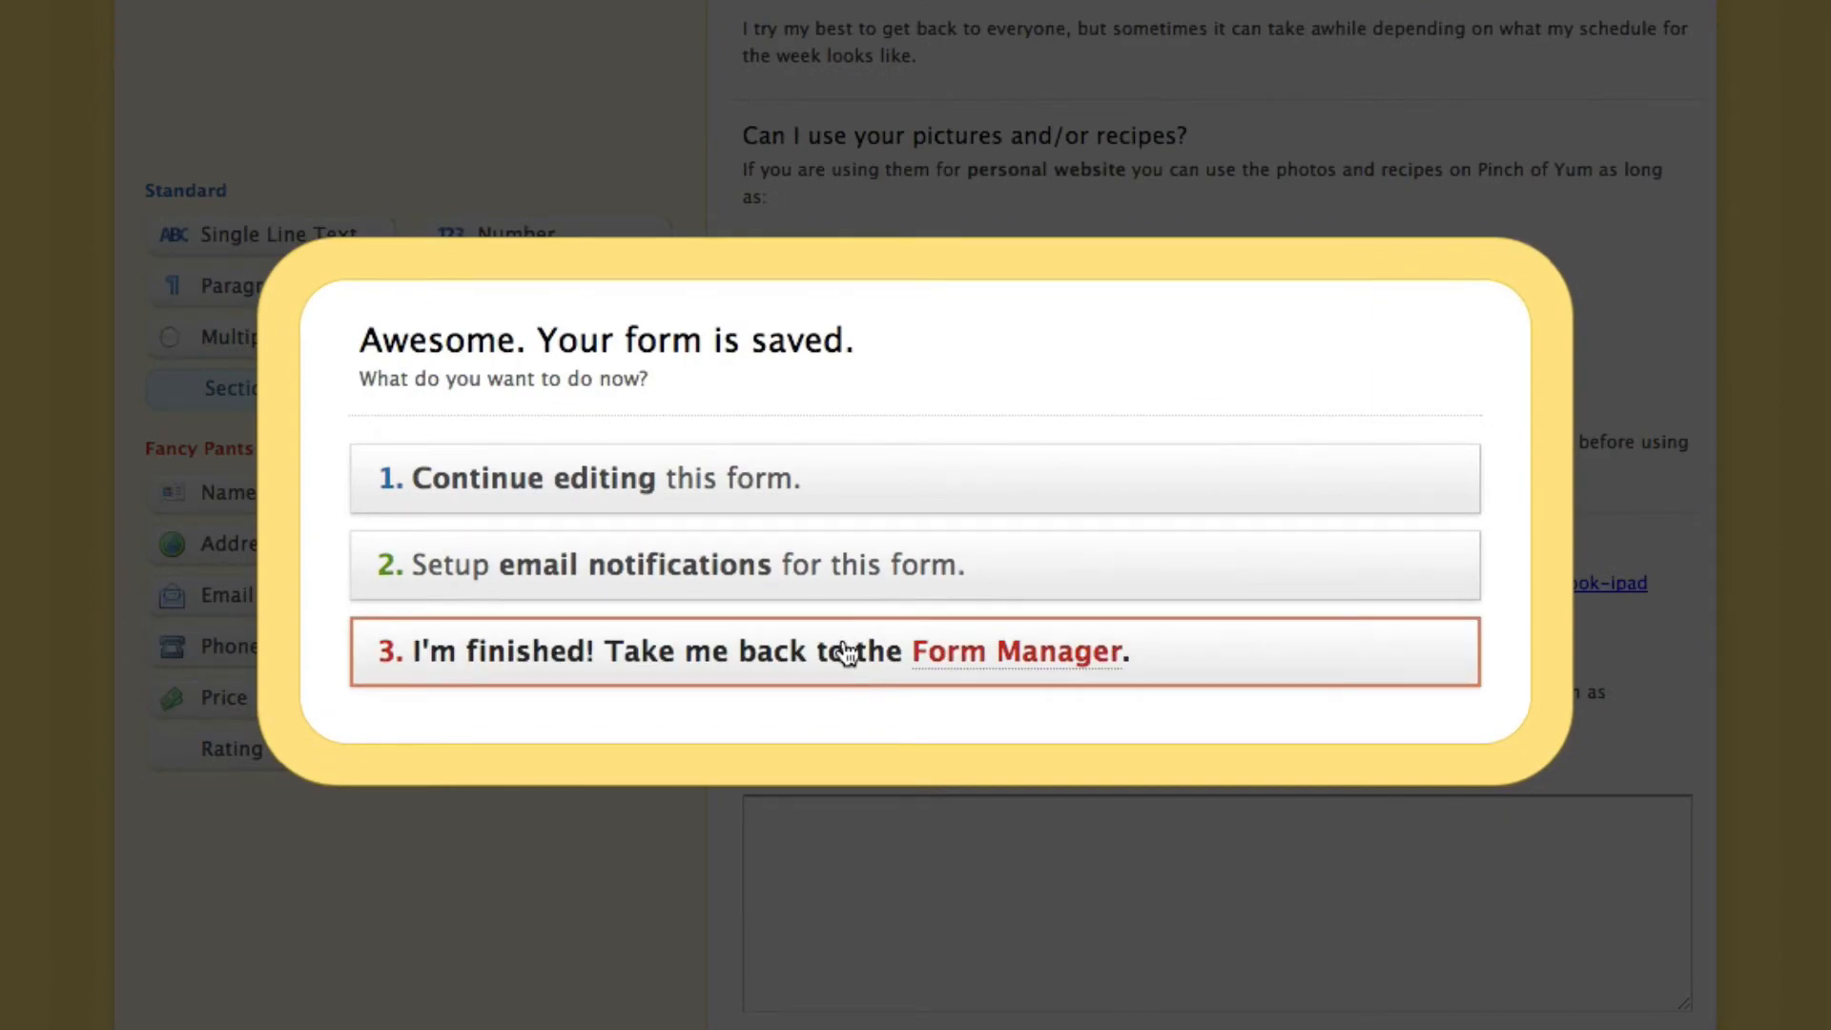
Open the live My Contact Page form and enter the tester's first name, last name and email
left_click(848, 654)
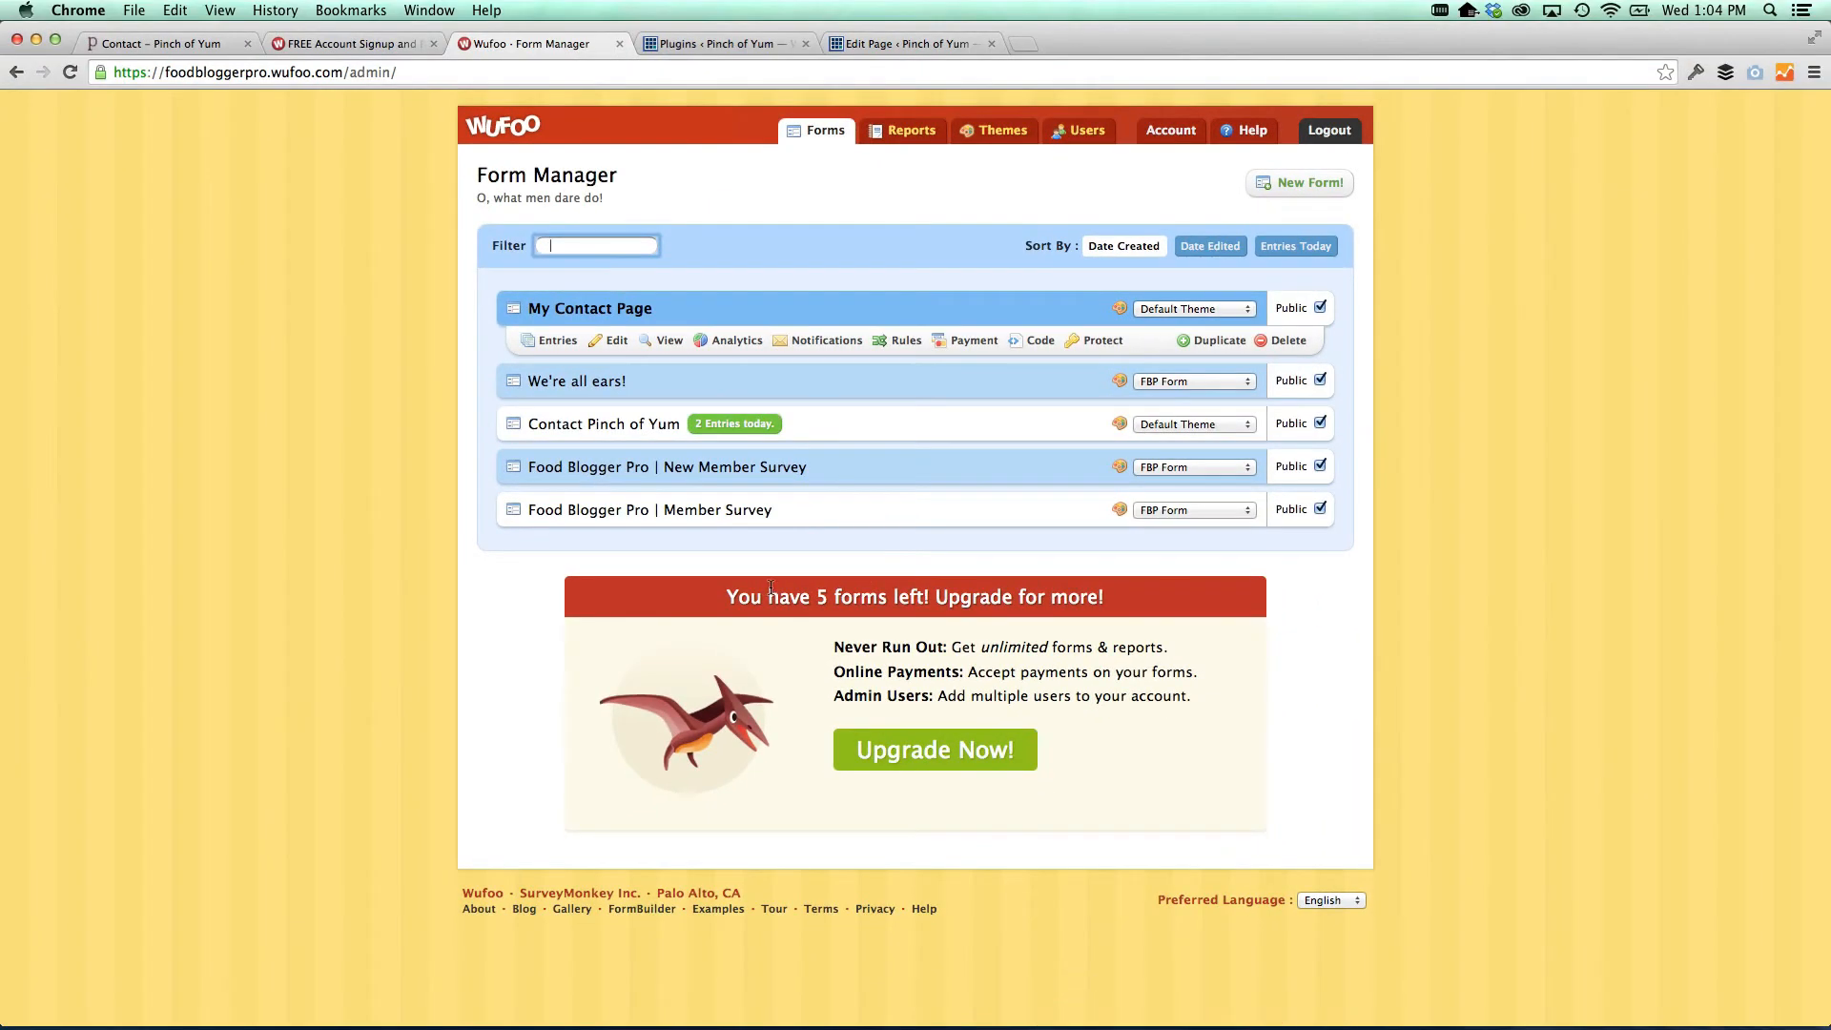
left_click(663, 341)
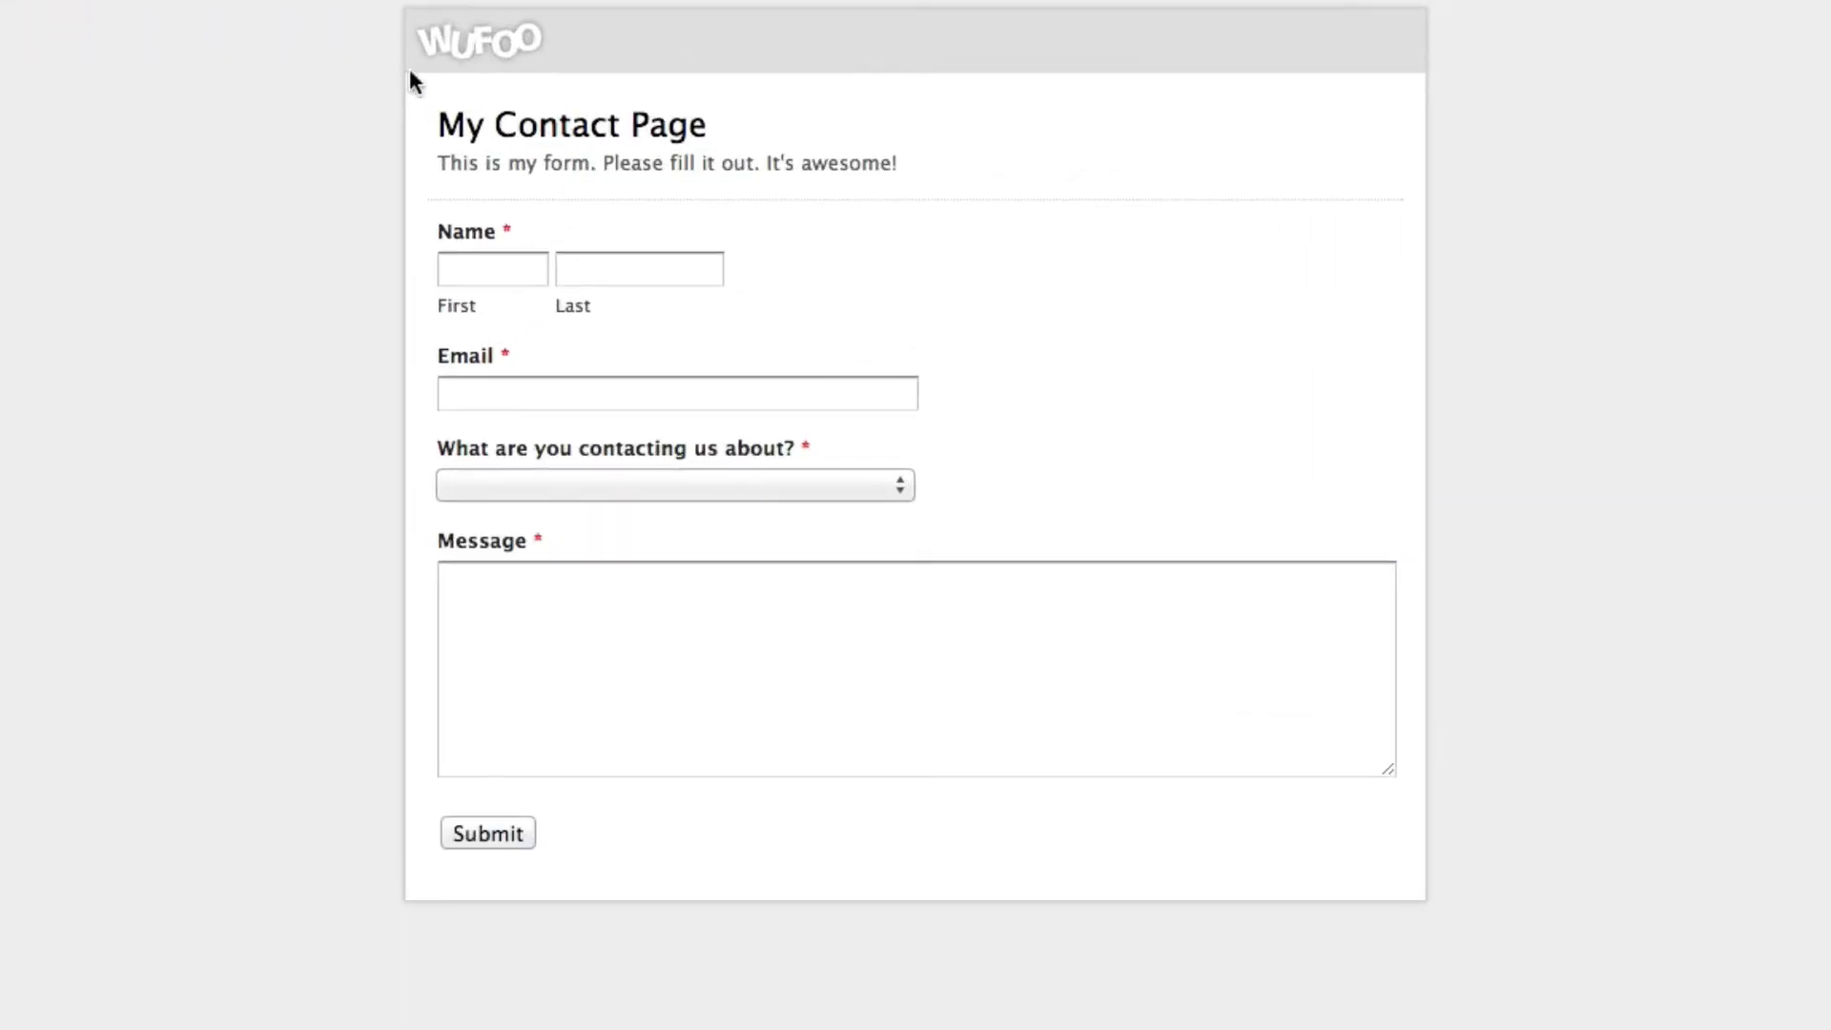
left_click(495, 270)
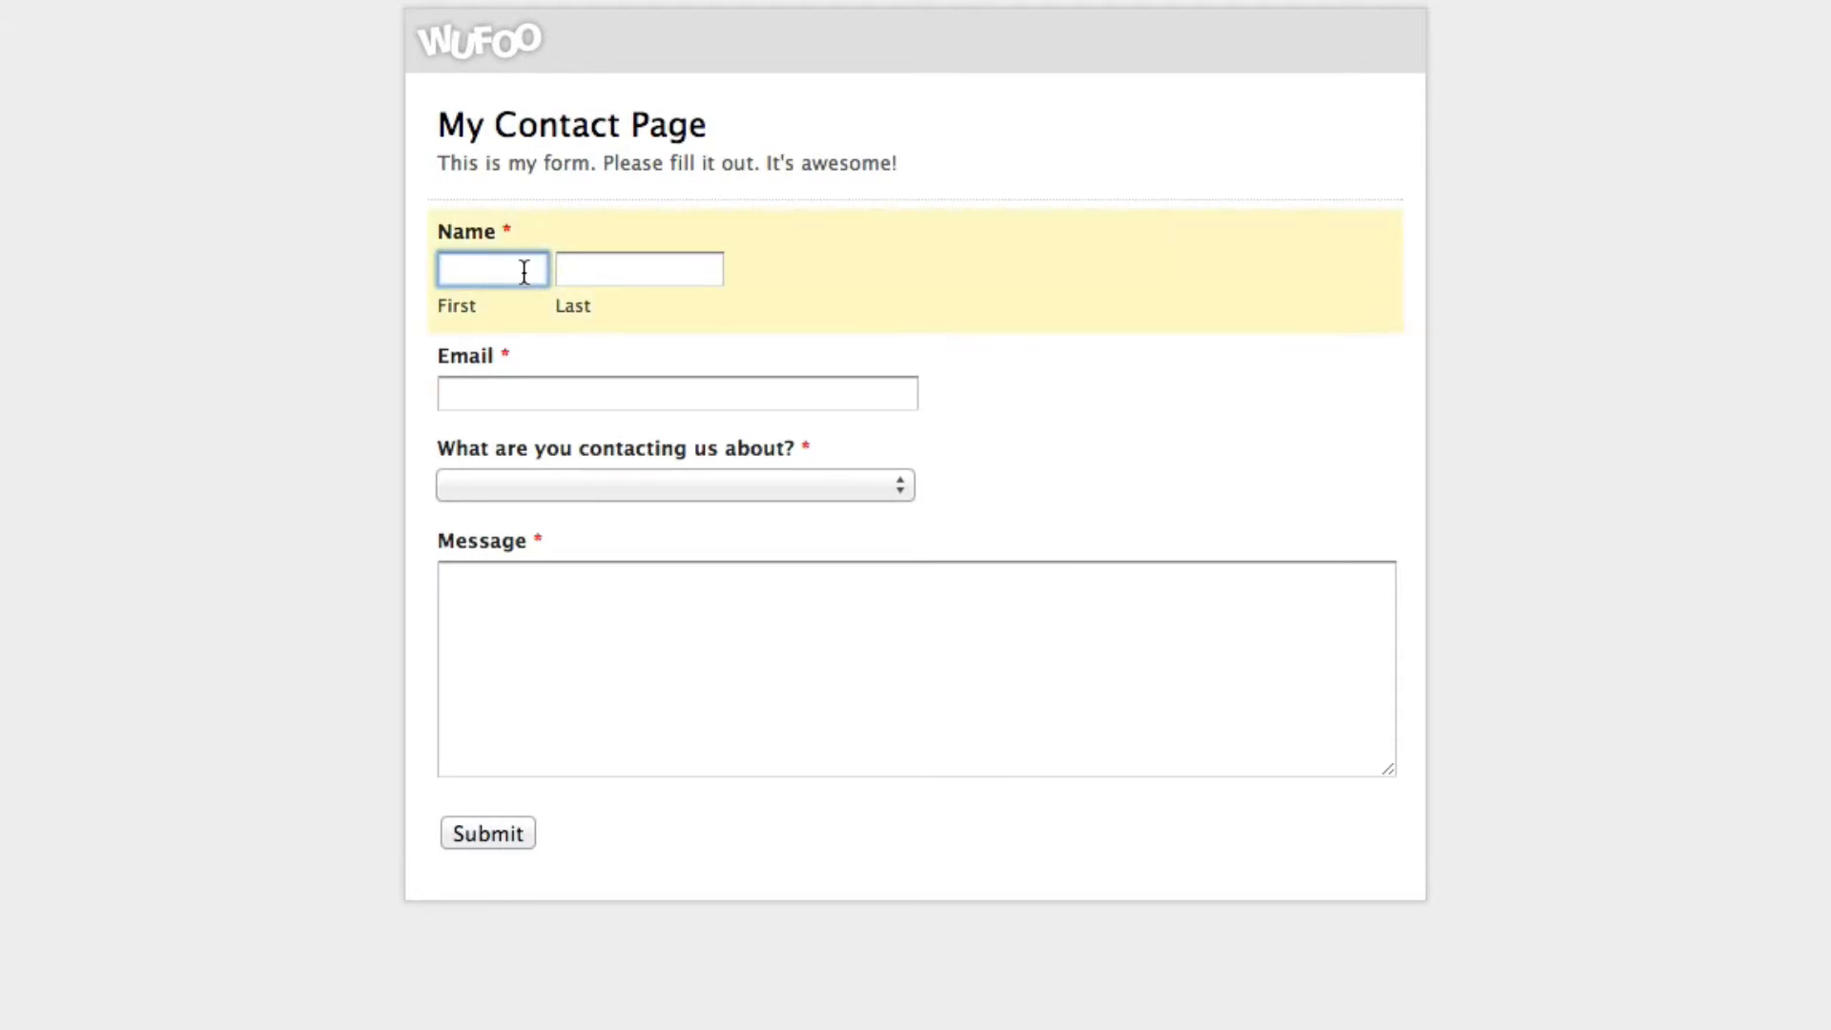
type("Bjork")
key("Tab")
type("Ostrom")
key("Tab")
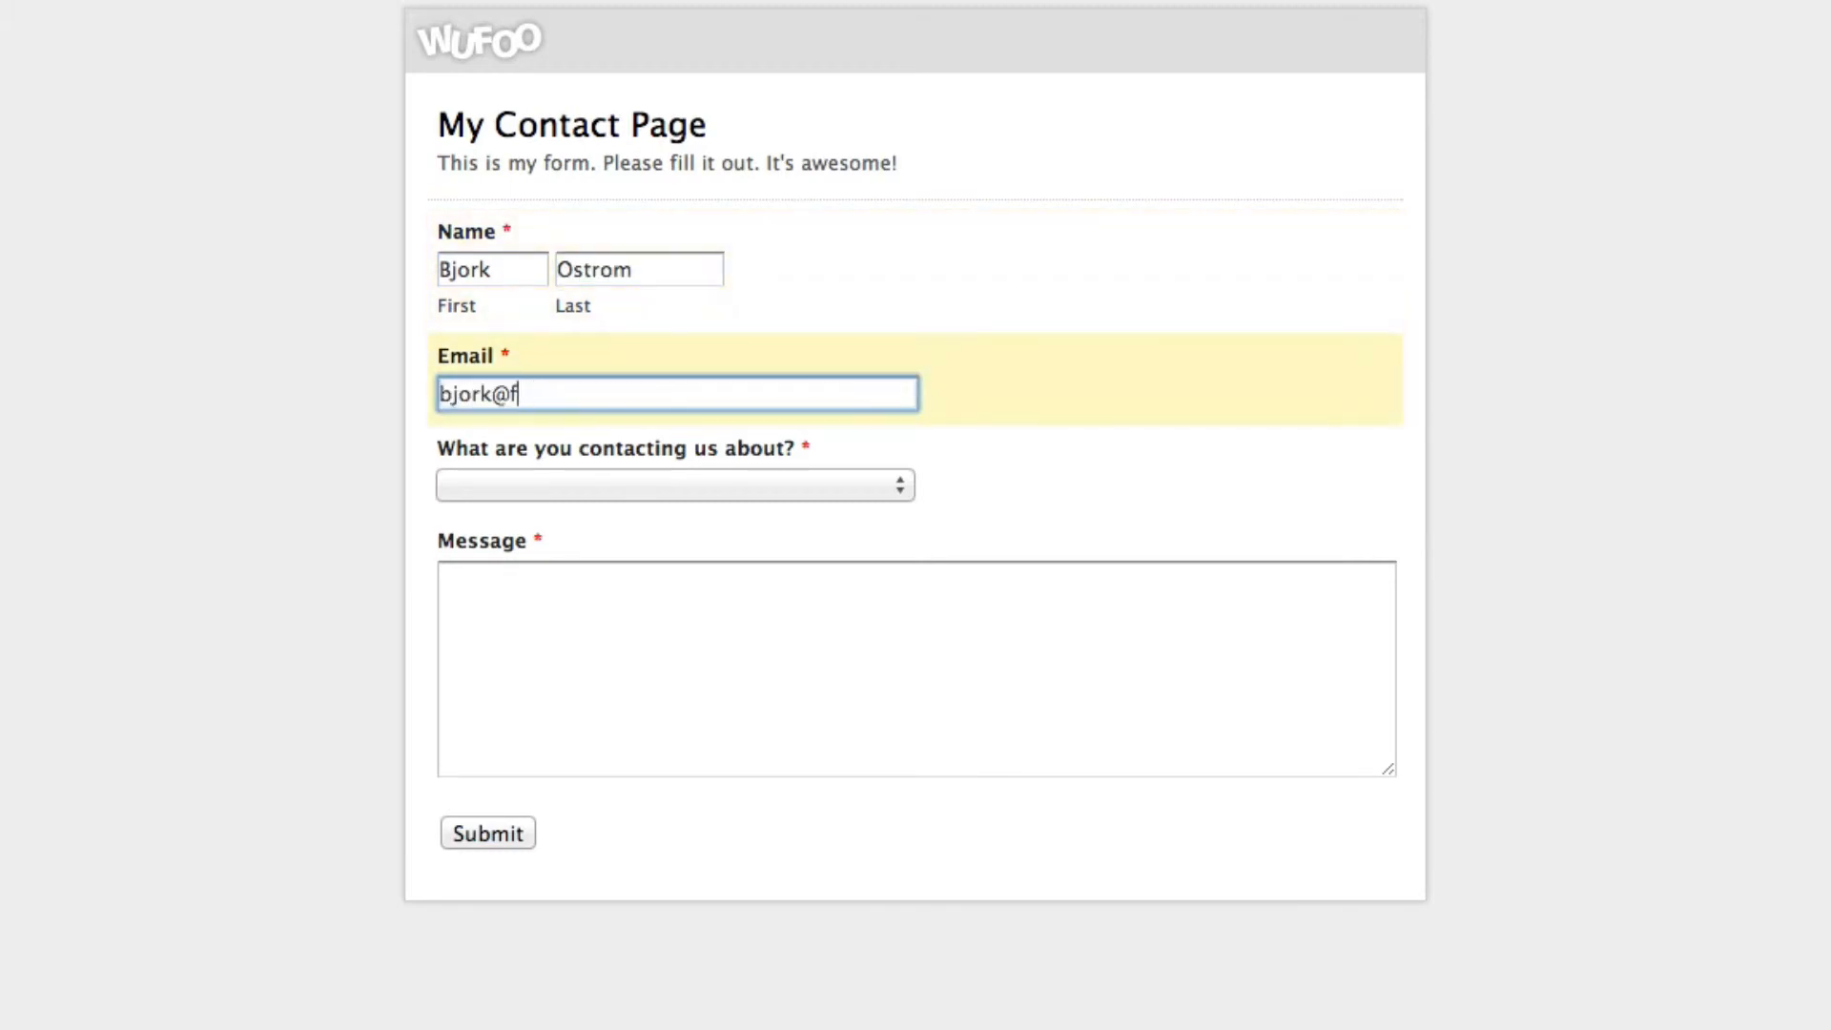
Choose the eBook question topic, write the message 'Blah blah', and submit the test entry
left_click(649, 476)
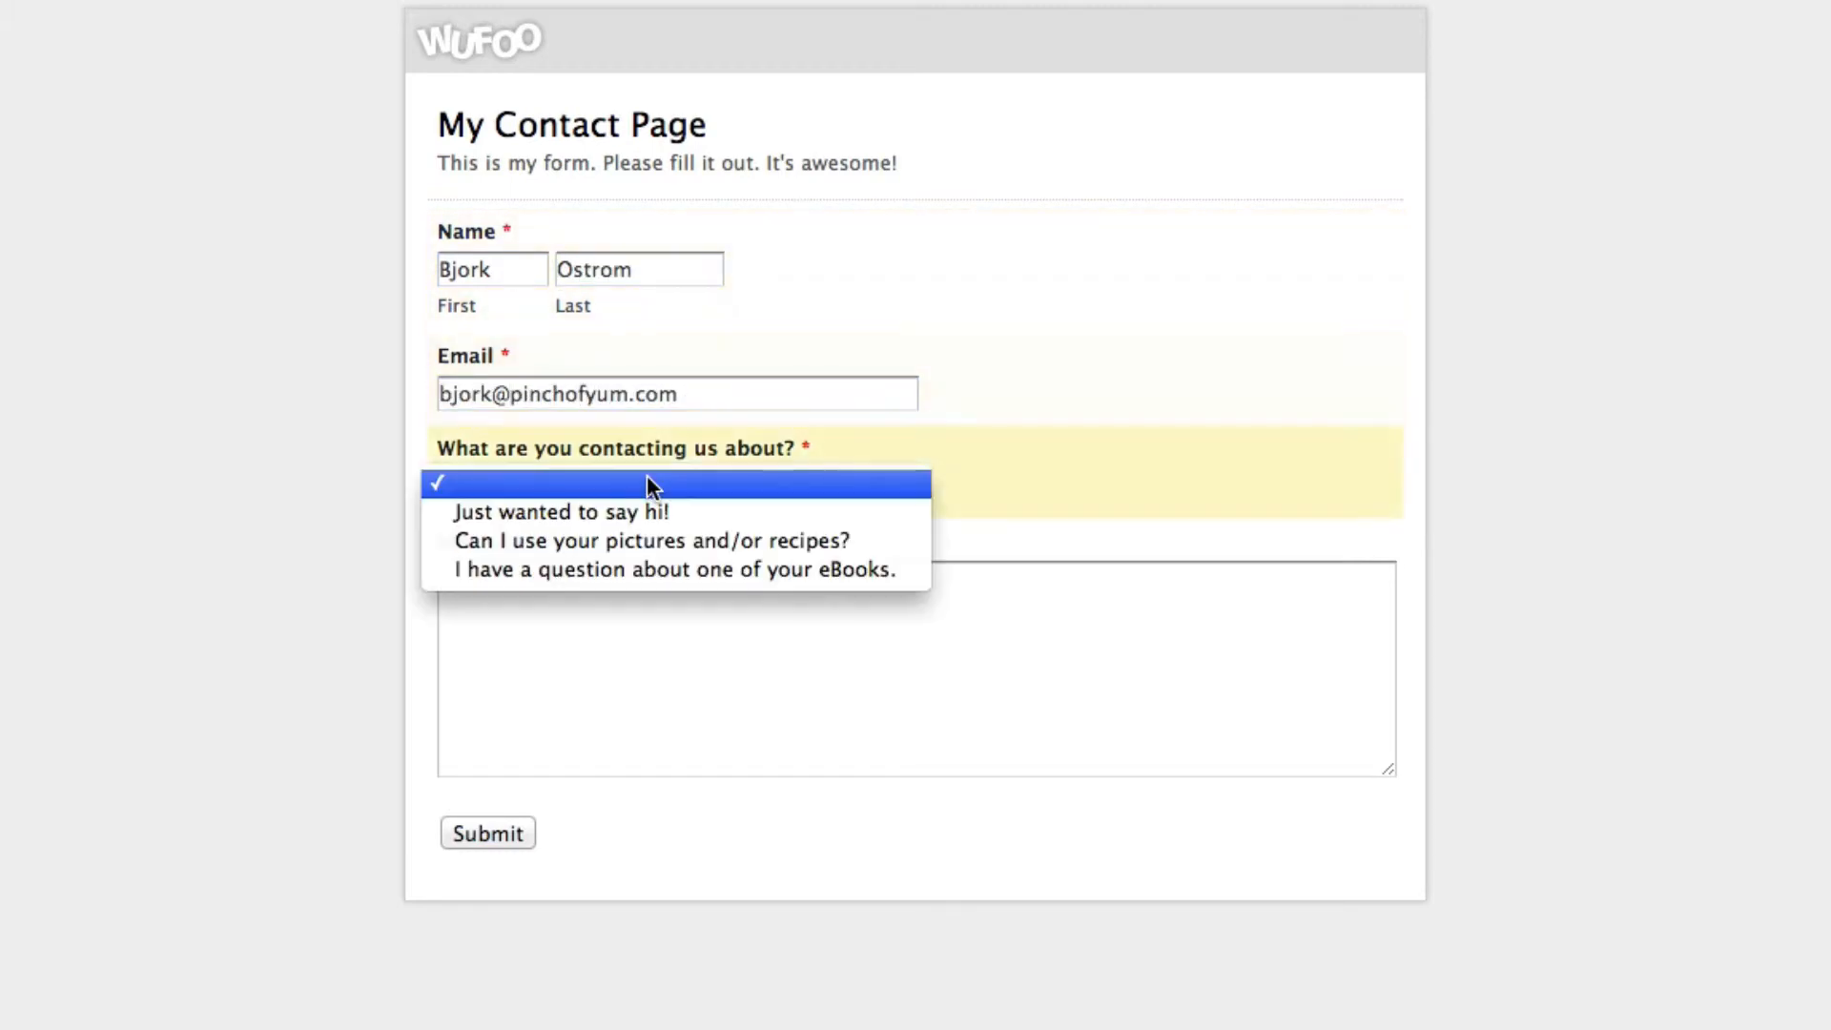
left_click(626, 509)
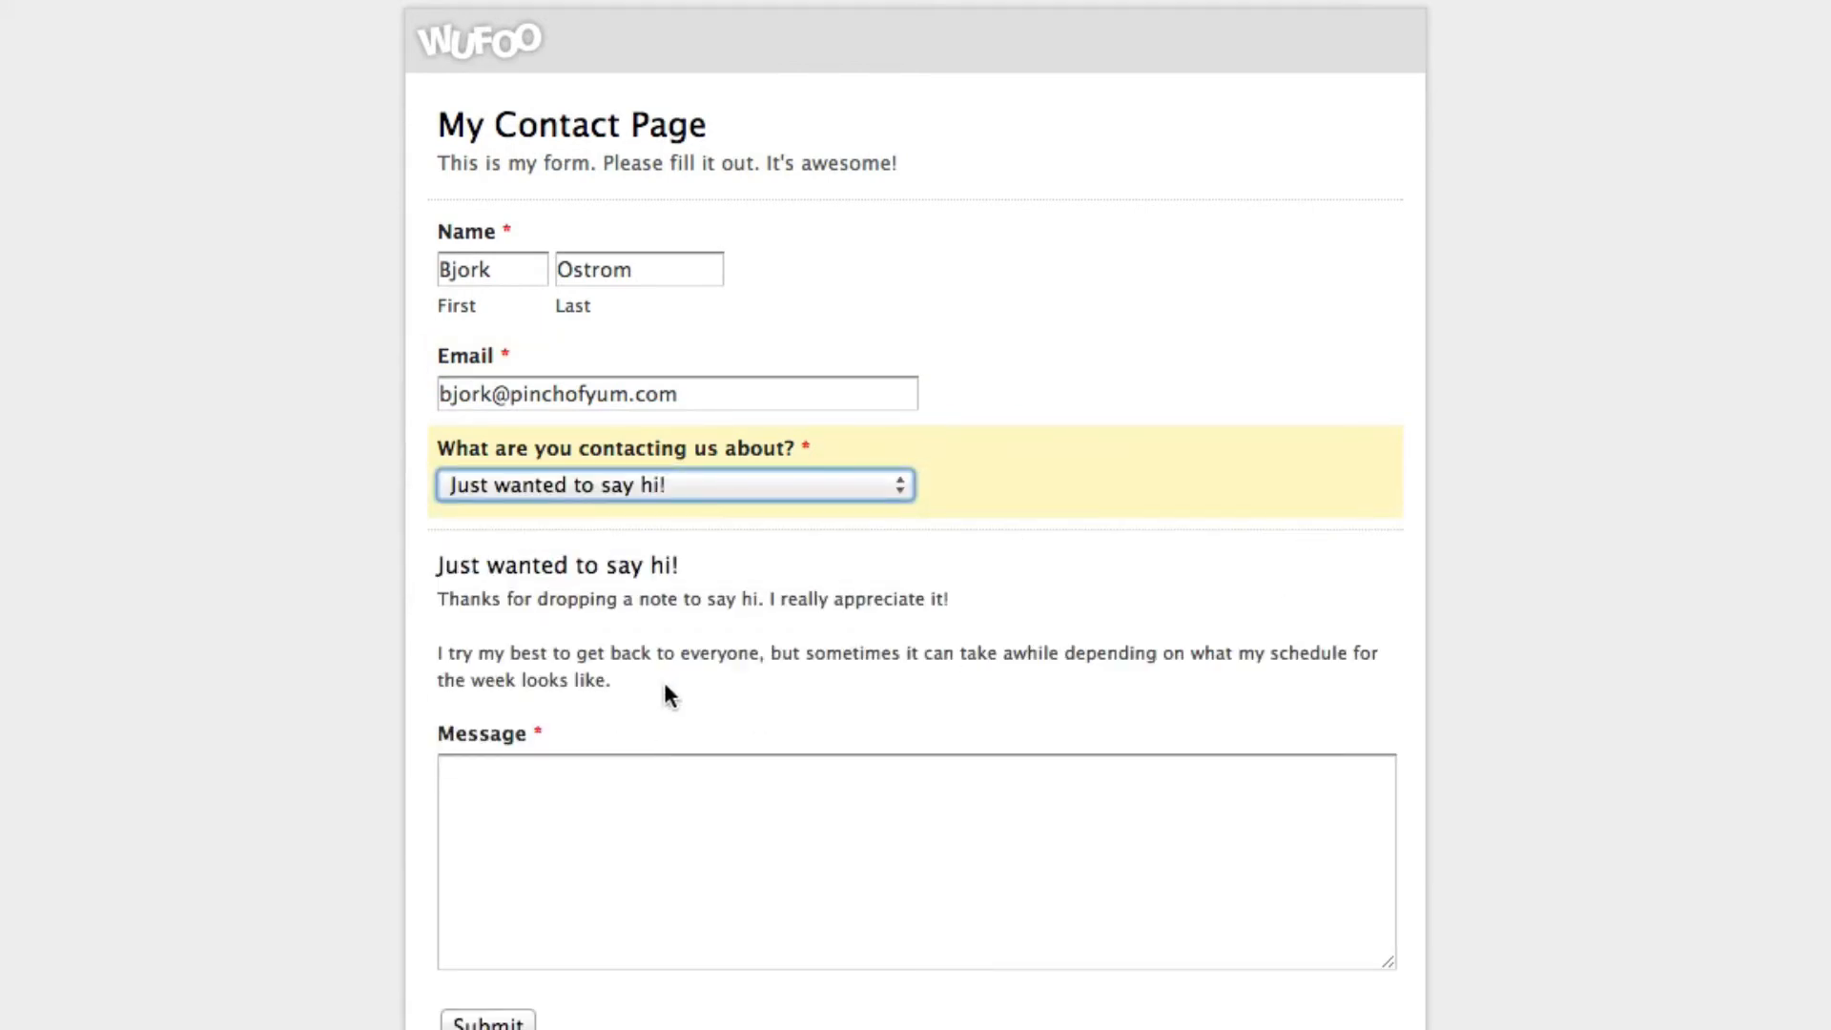
left_click(614, 477)
left_click(672, 517)
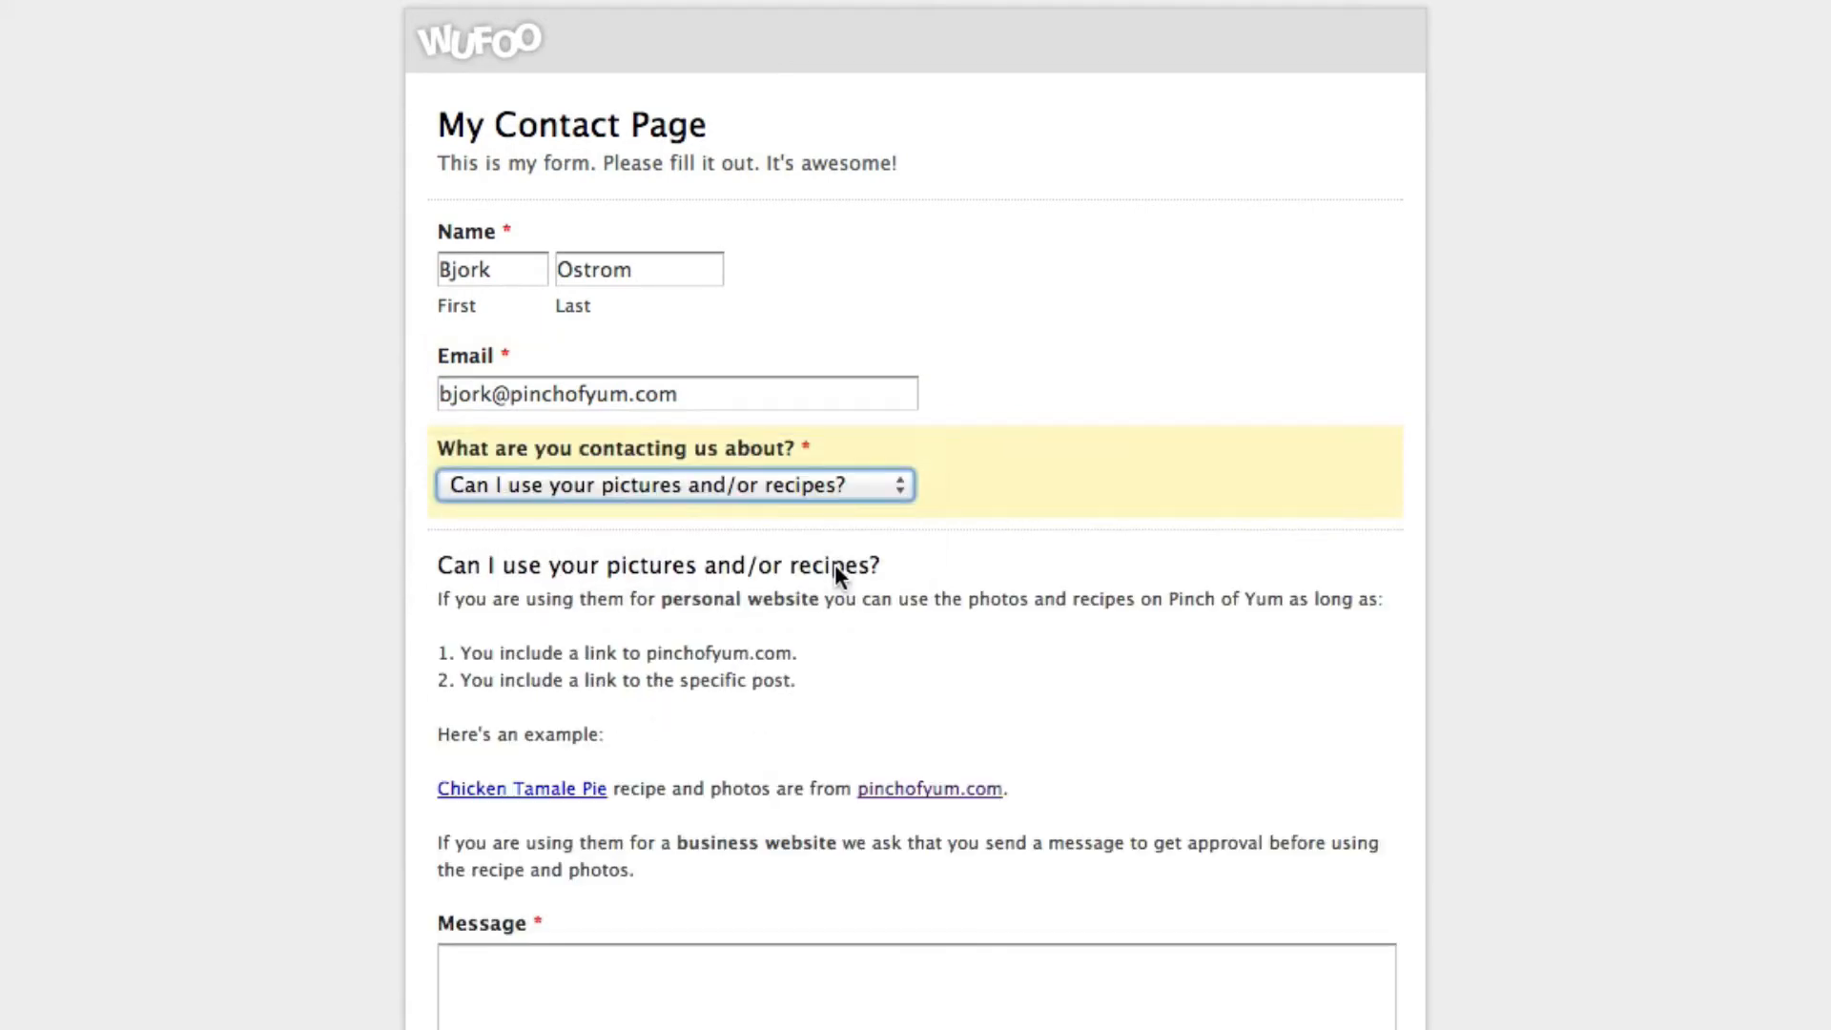
left_click(693, 484)
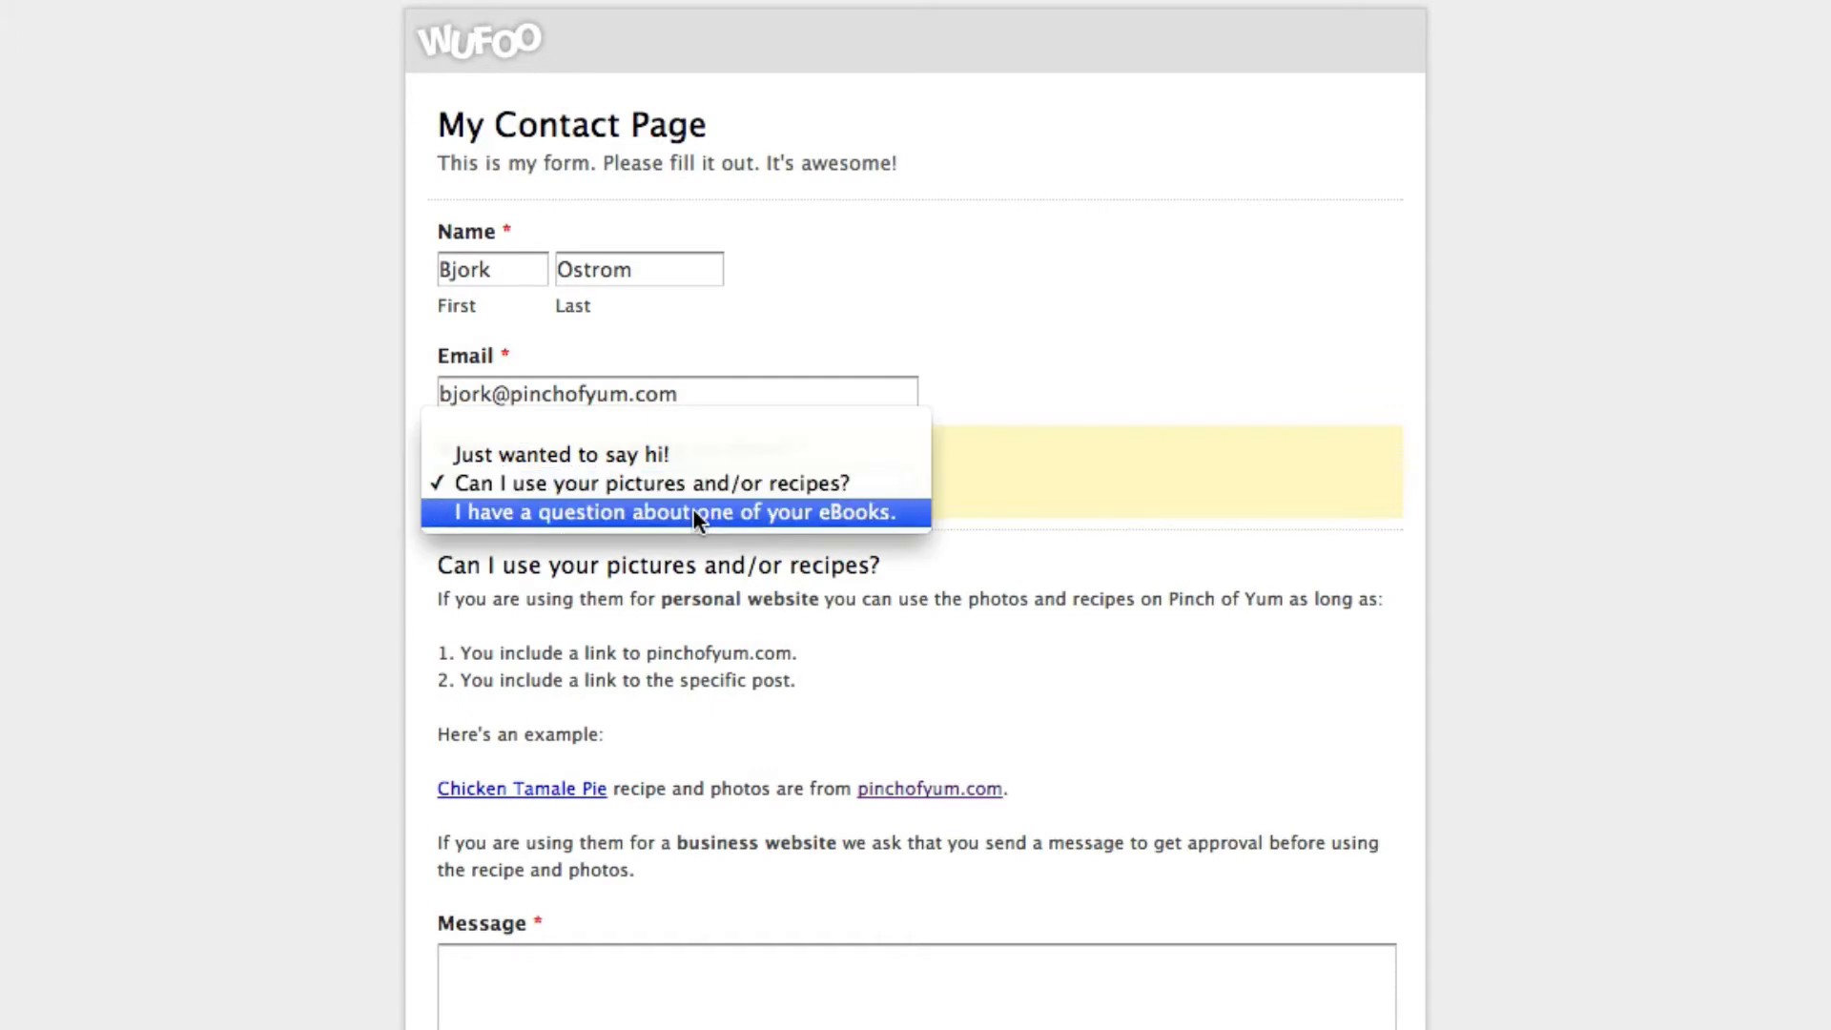
left_click(693, 512)
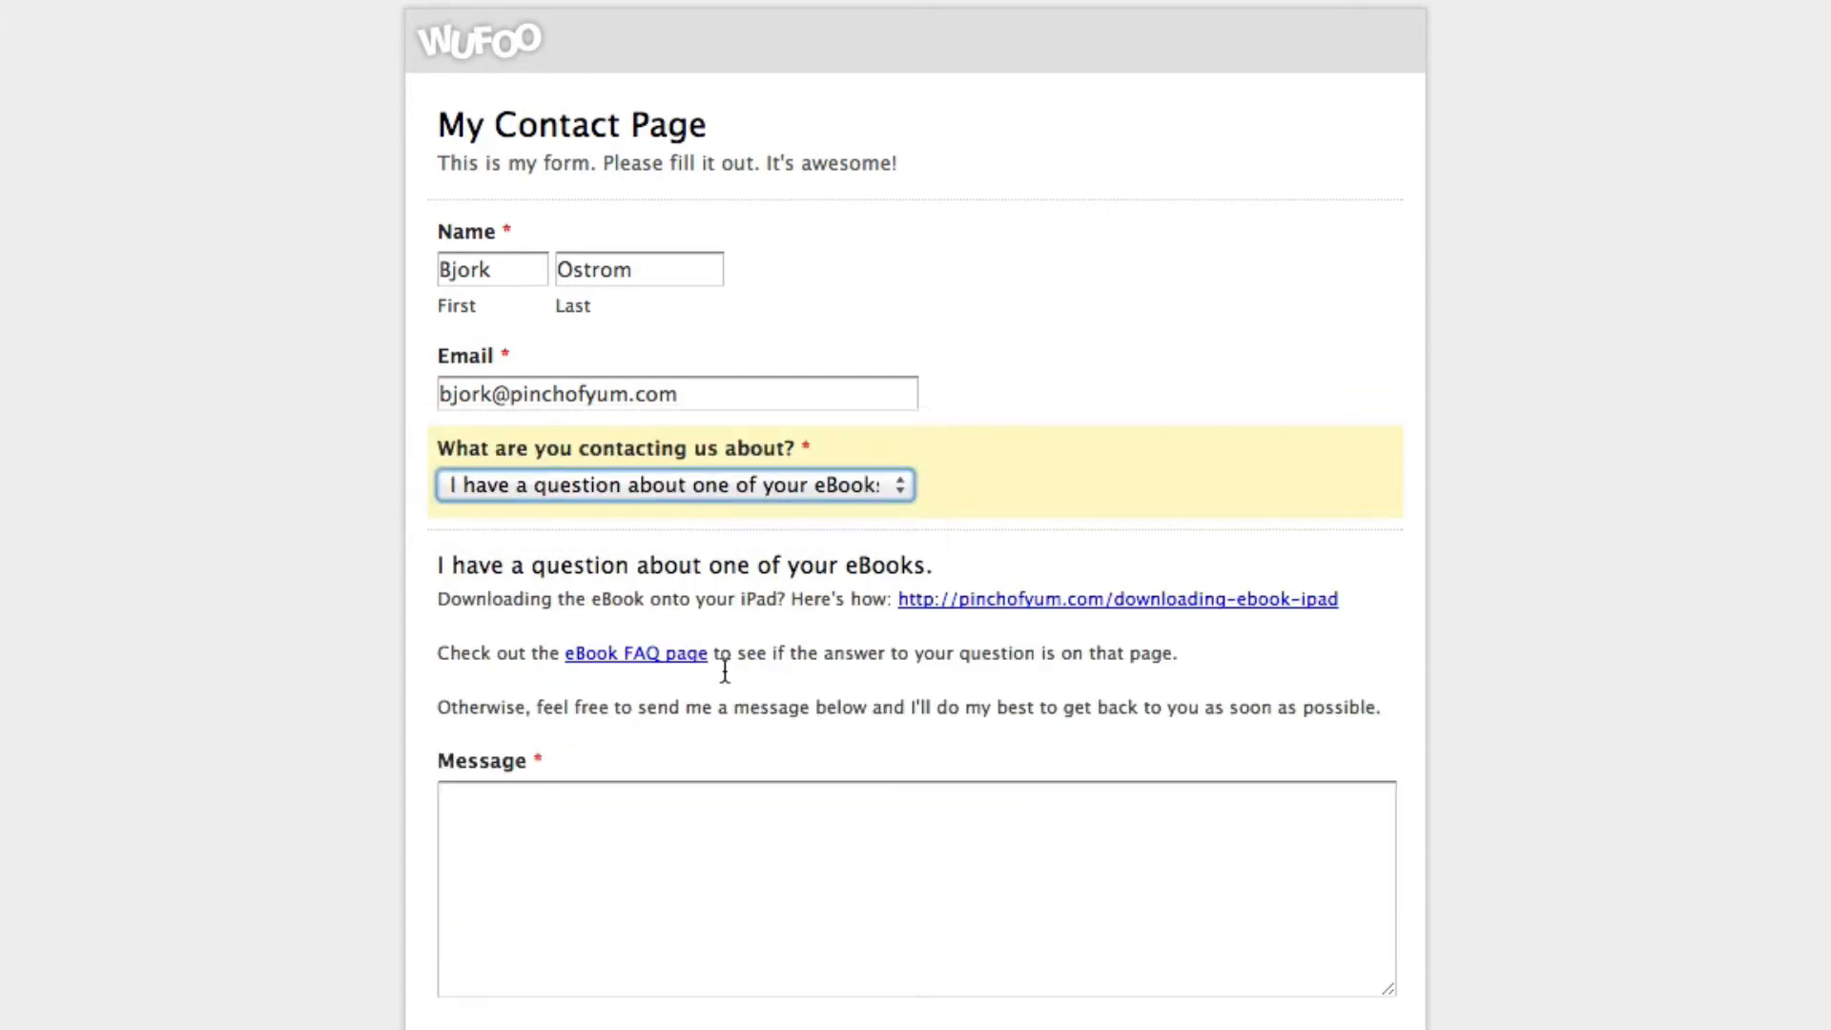
left_click(586, 898)
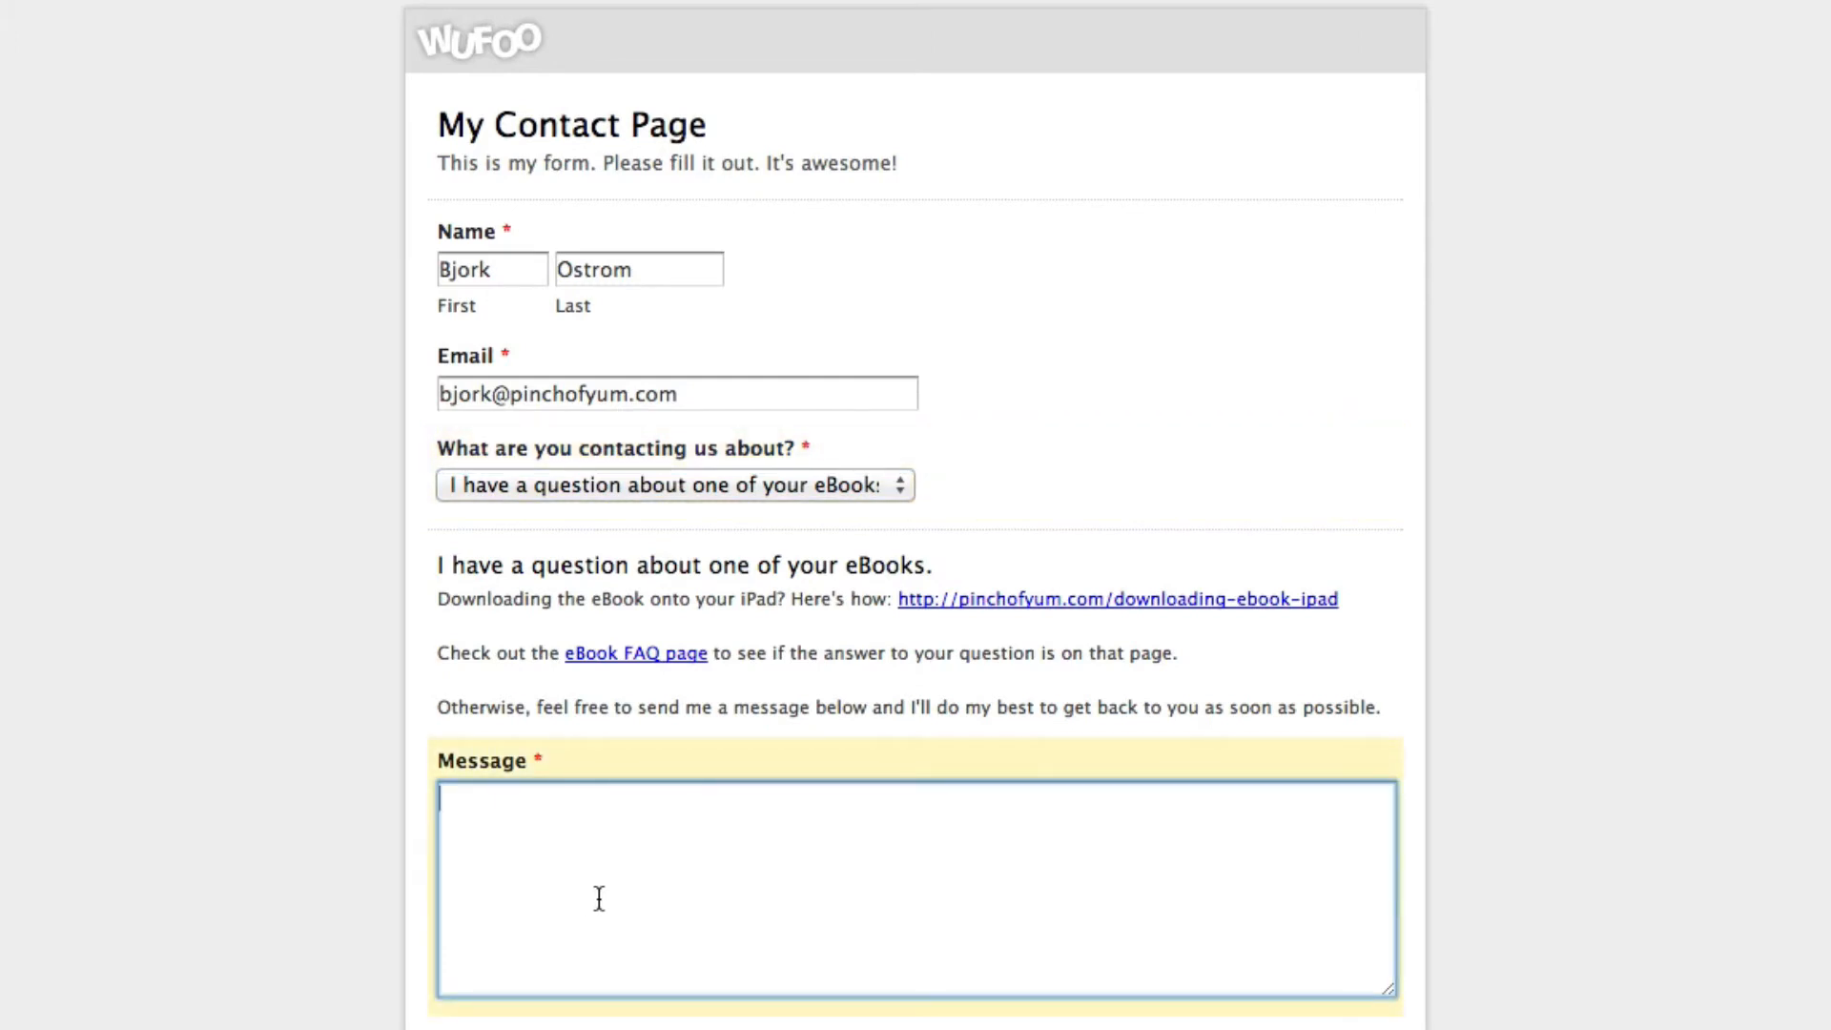
type("Bla")
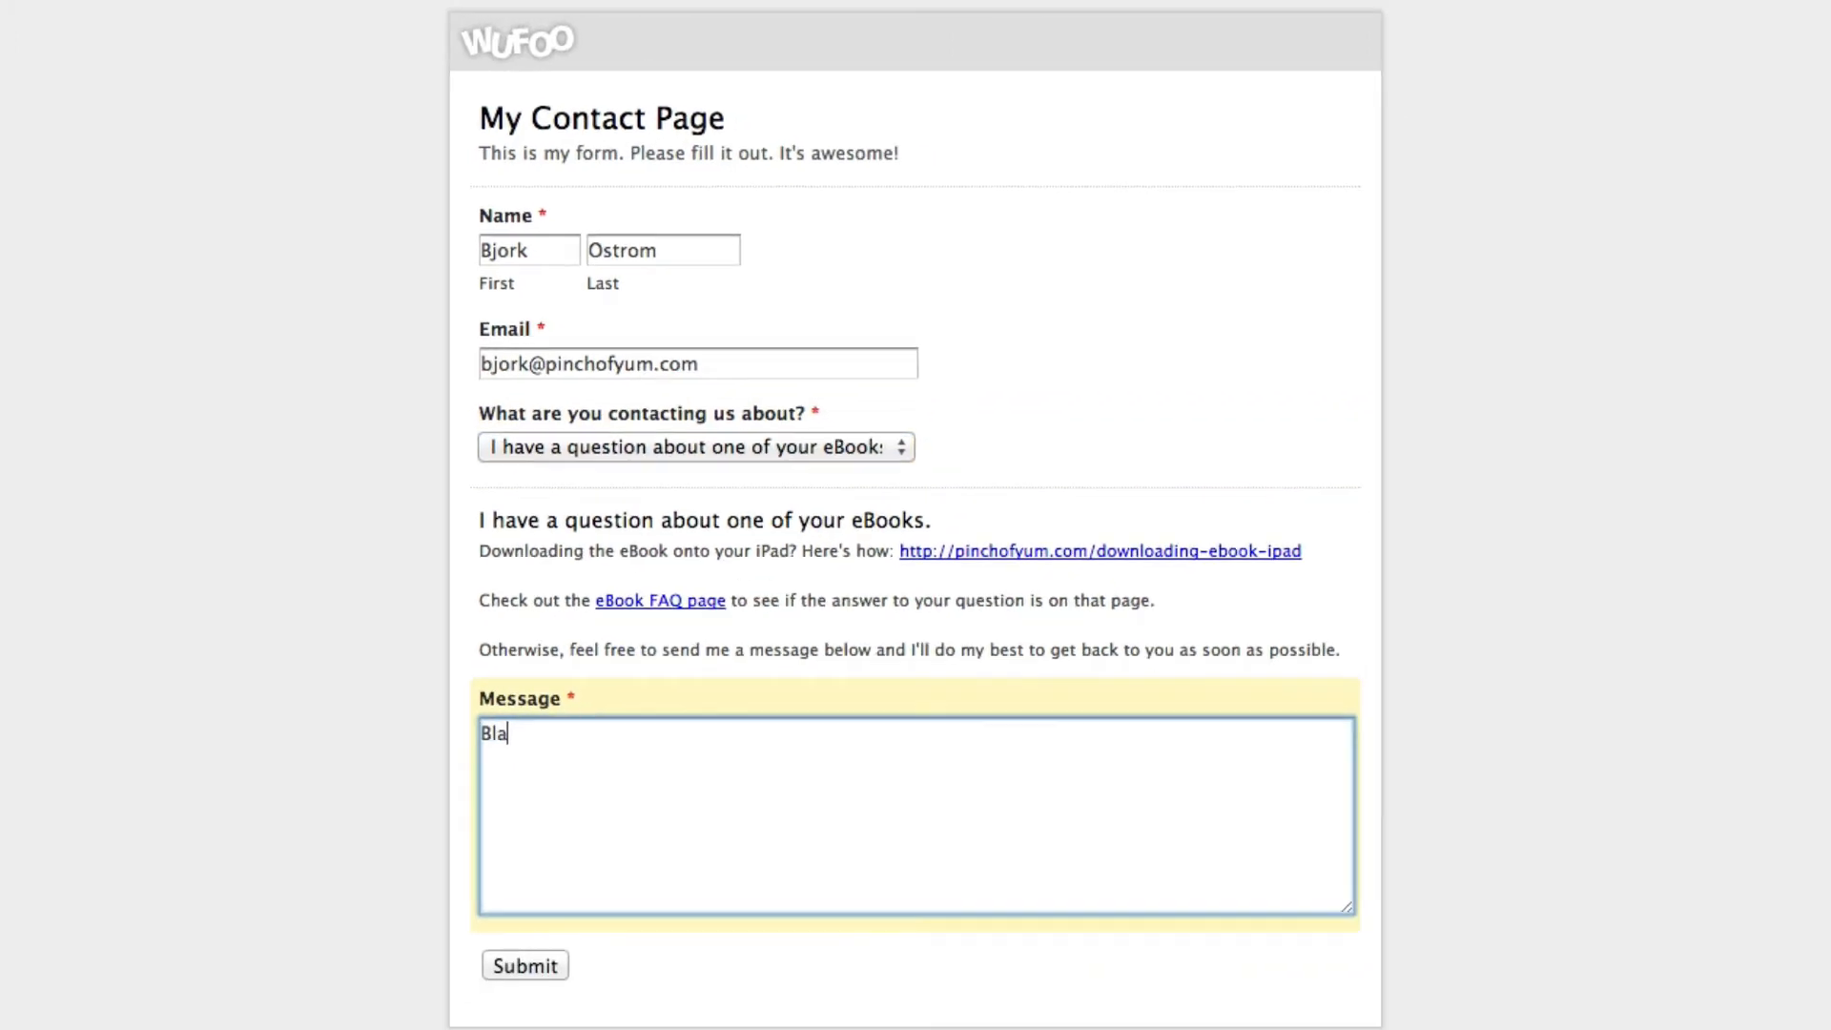
type("h blah blah.")
left_click(517, 968)
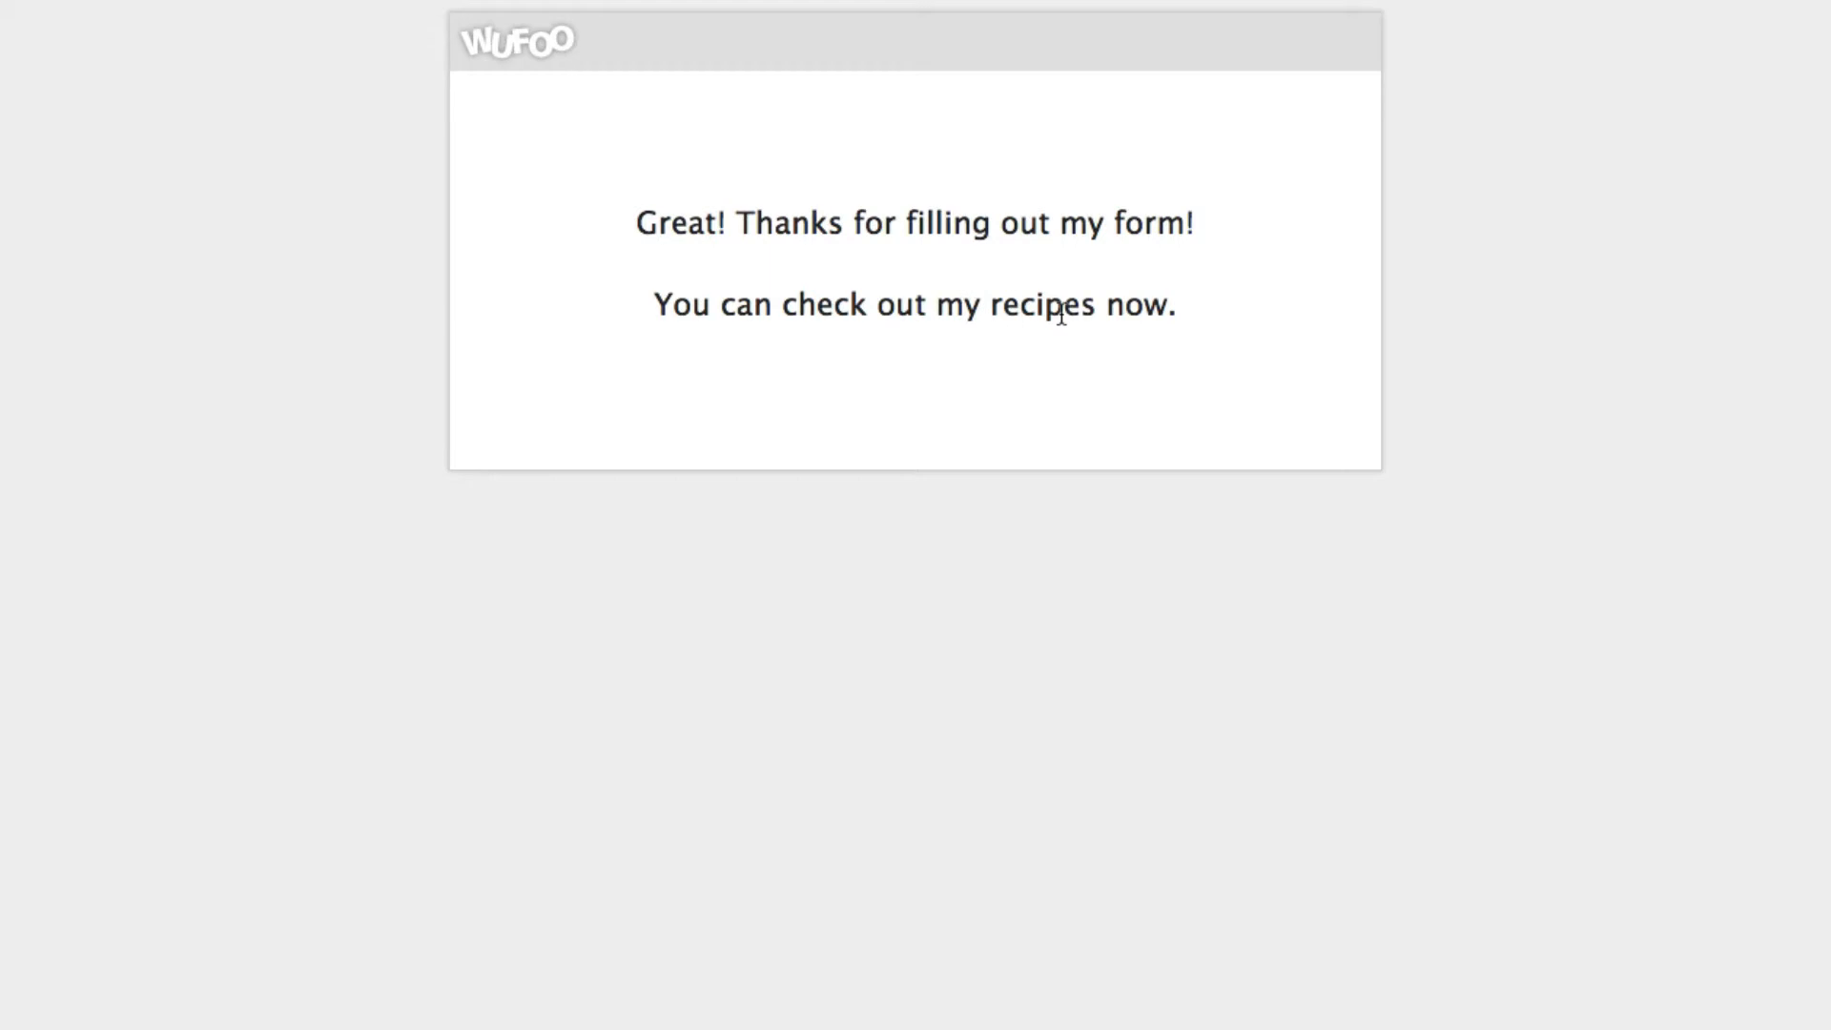
Move the confirmation message's closing </a> tag to after 'recipes' and save the form
double_click(1020, 306)
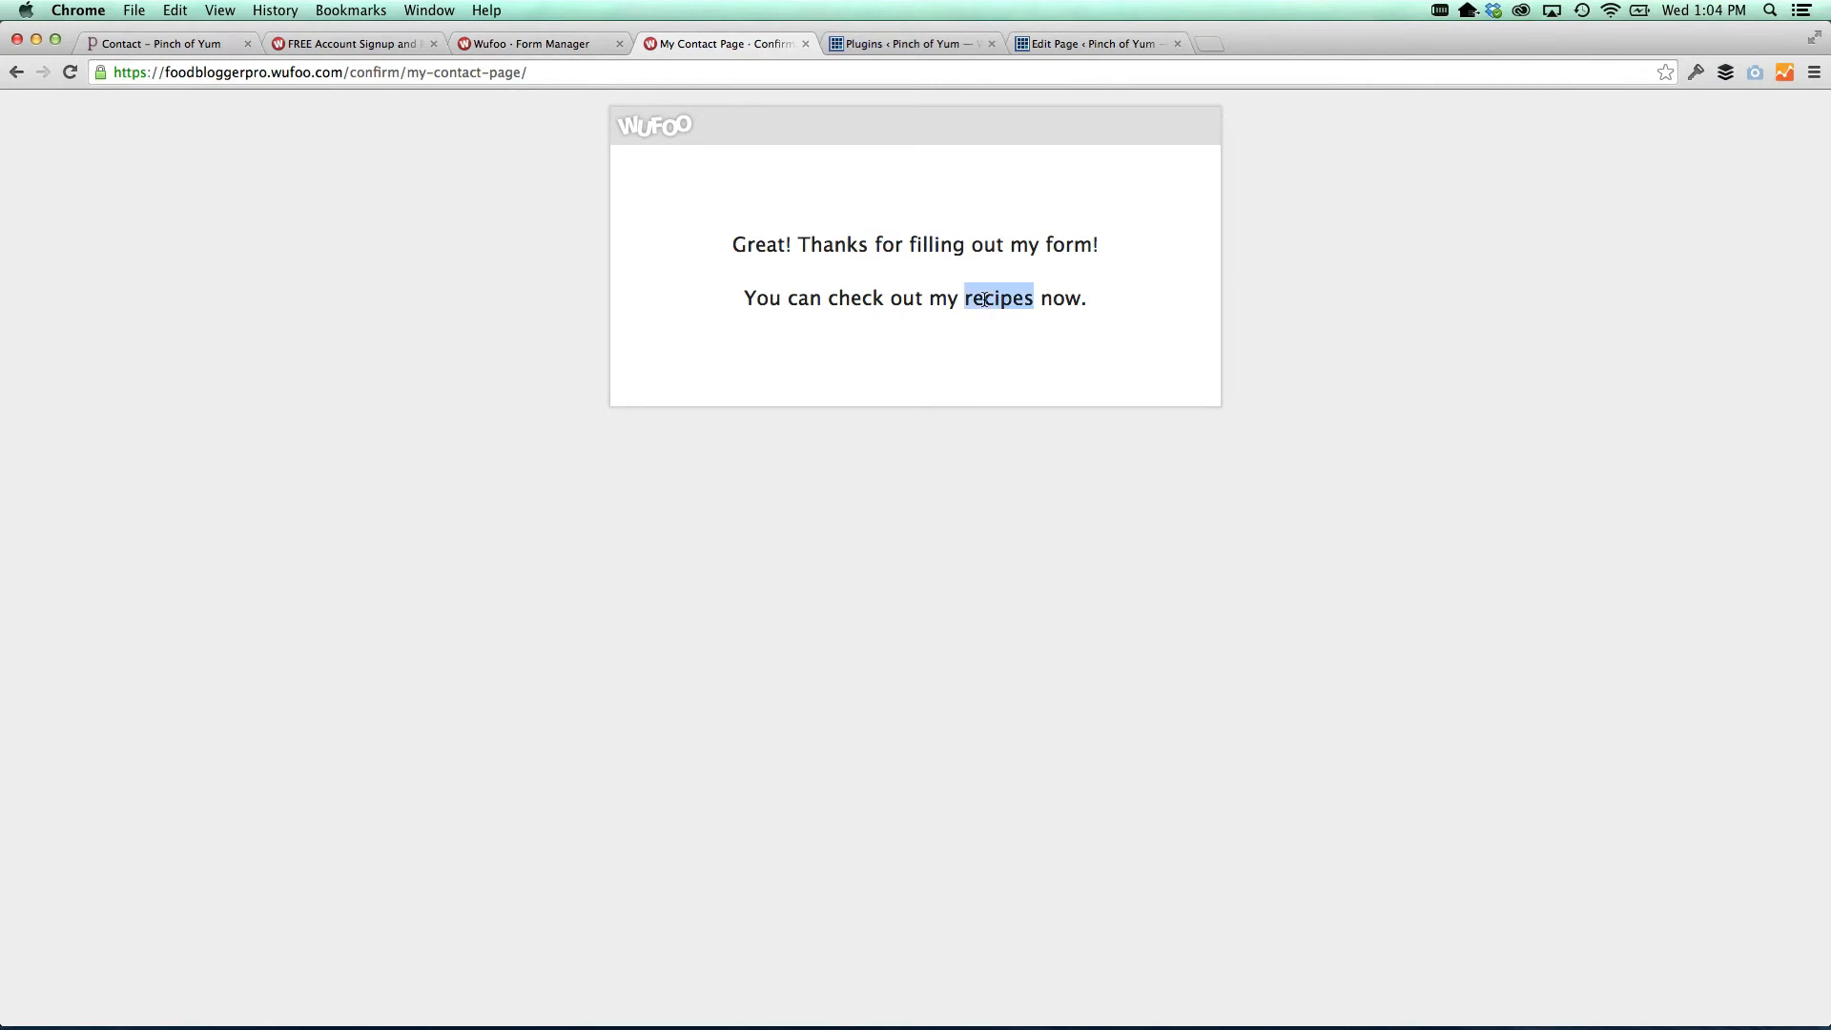
left_click(563, 44)
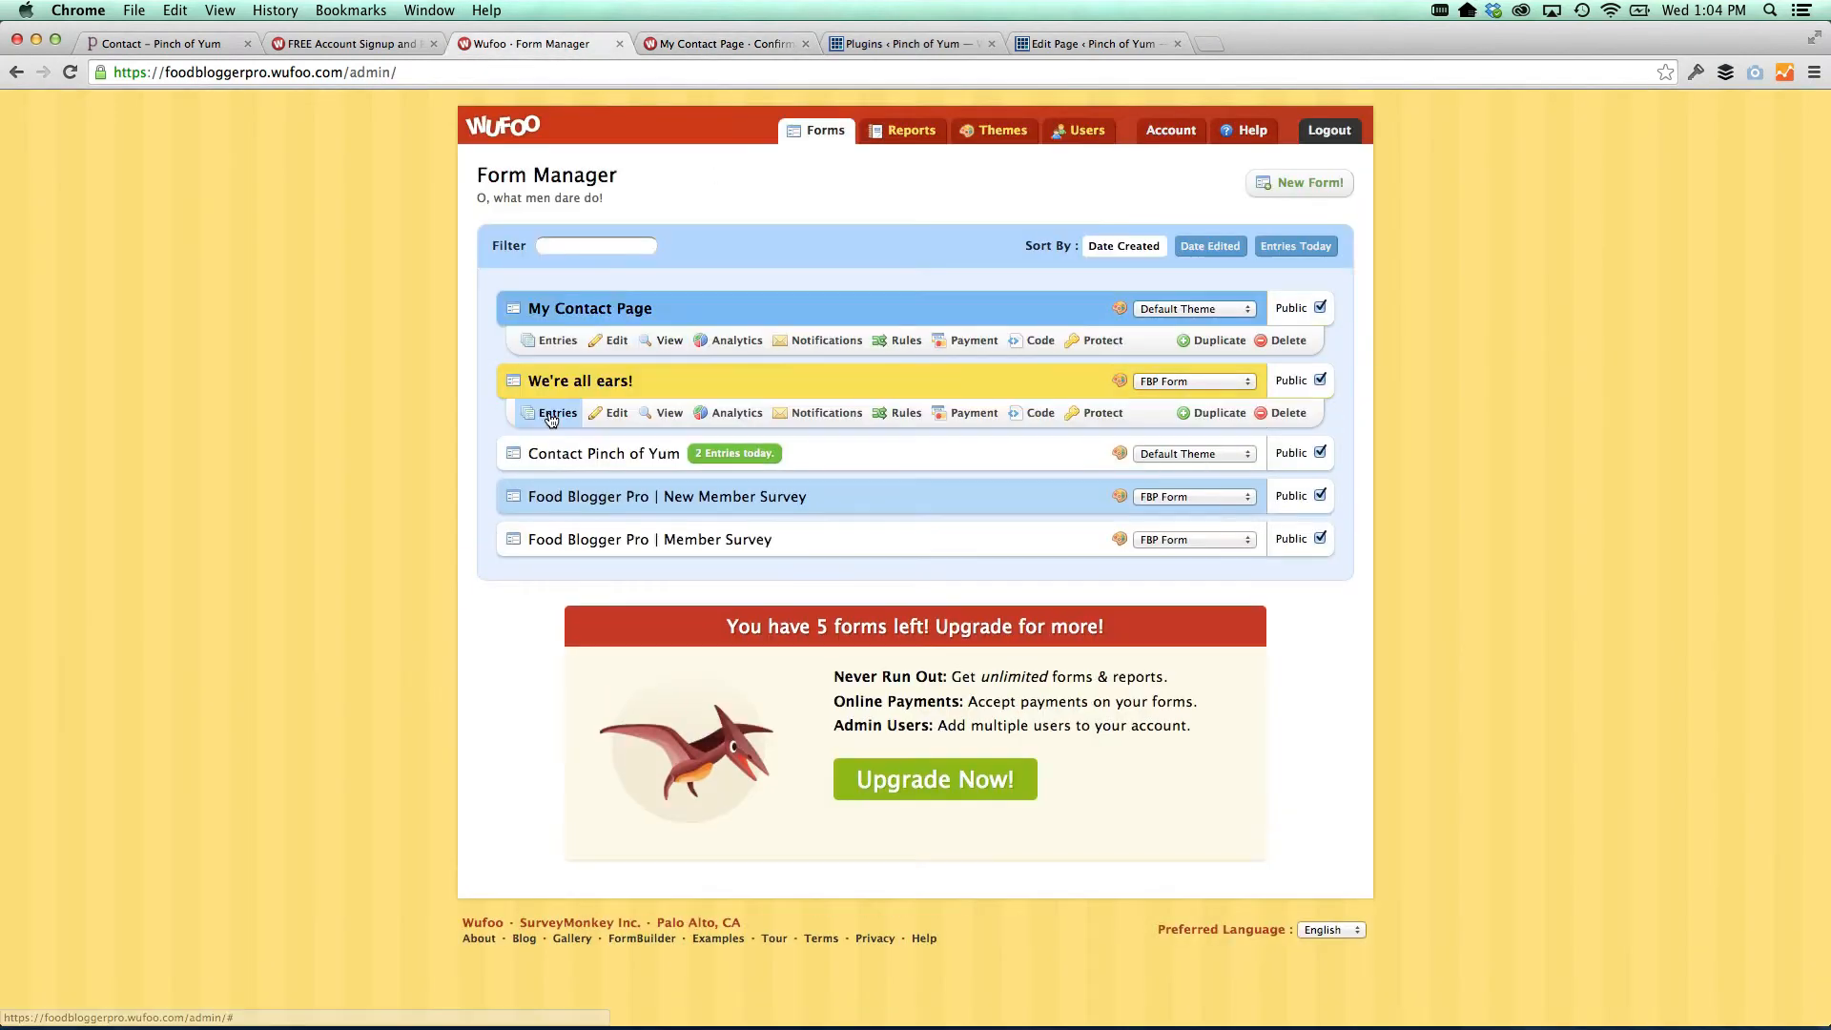
left_click(607, 342)
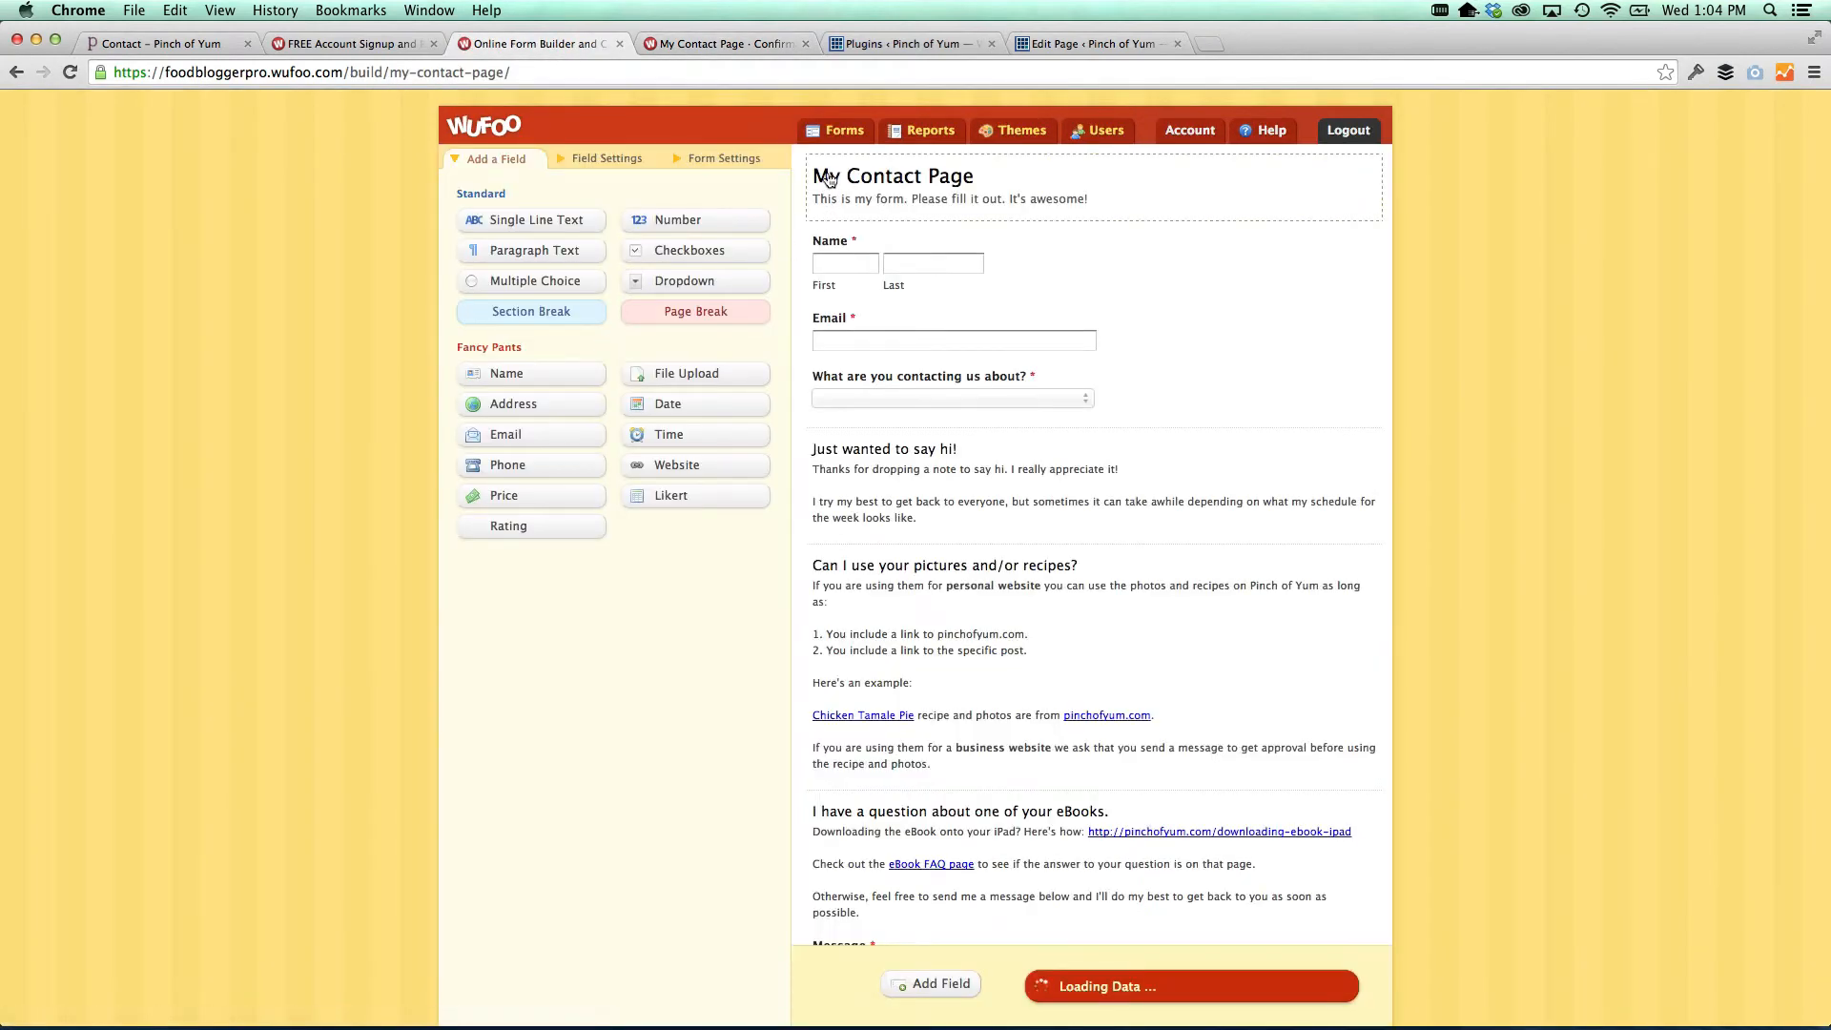
left_click(706, 160)
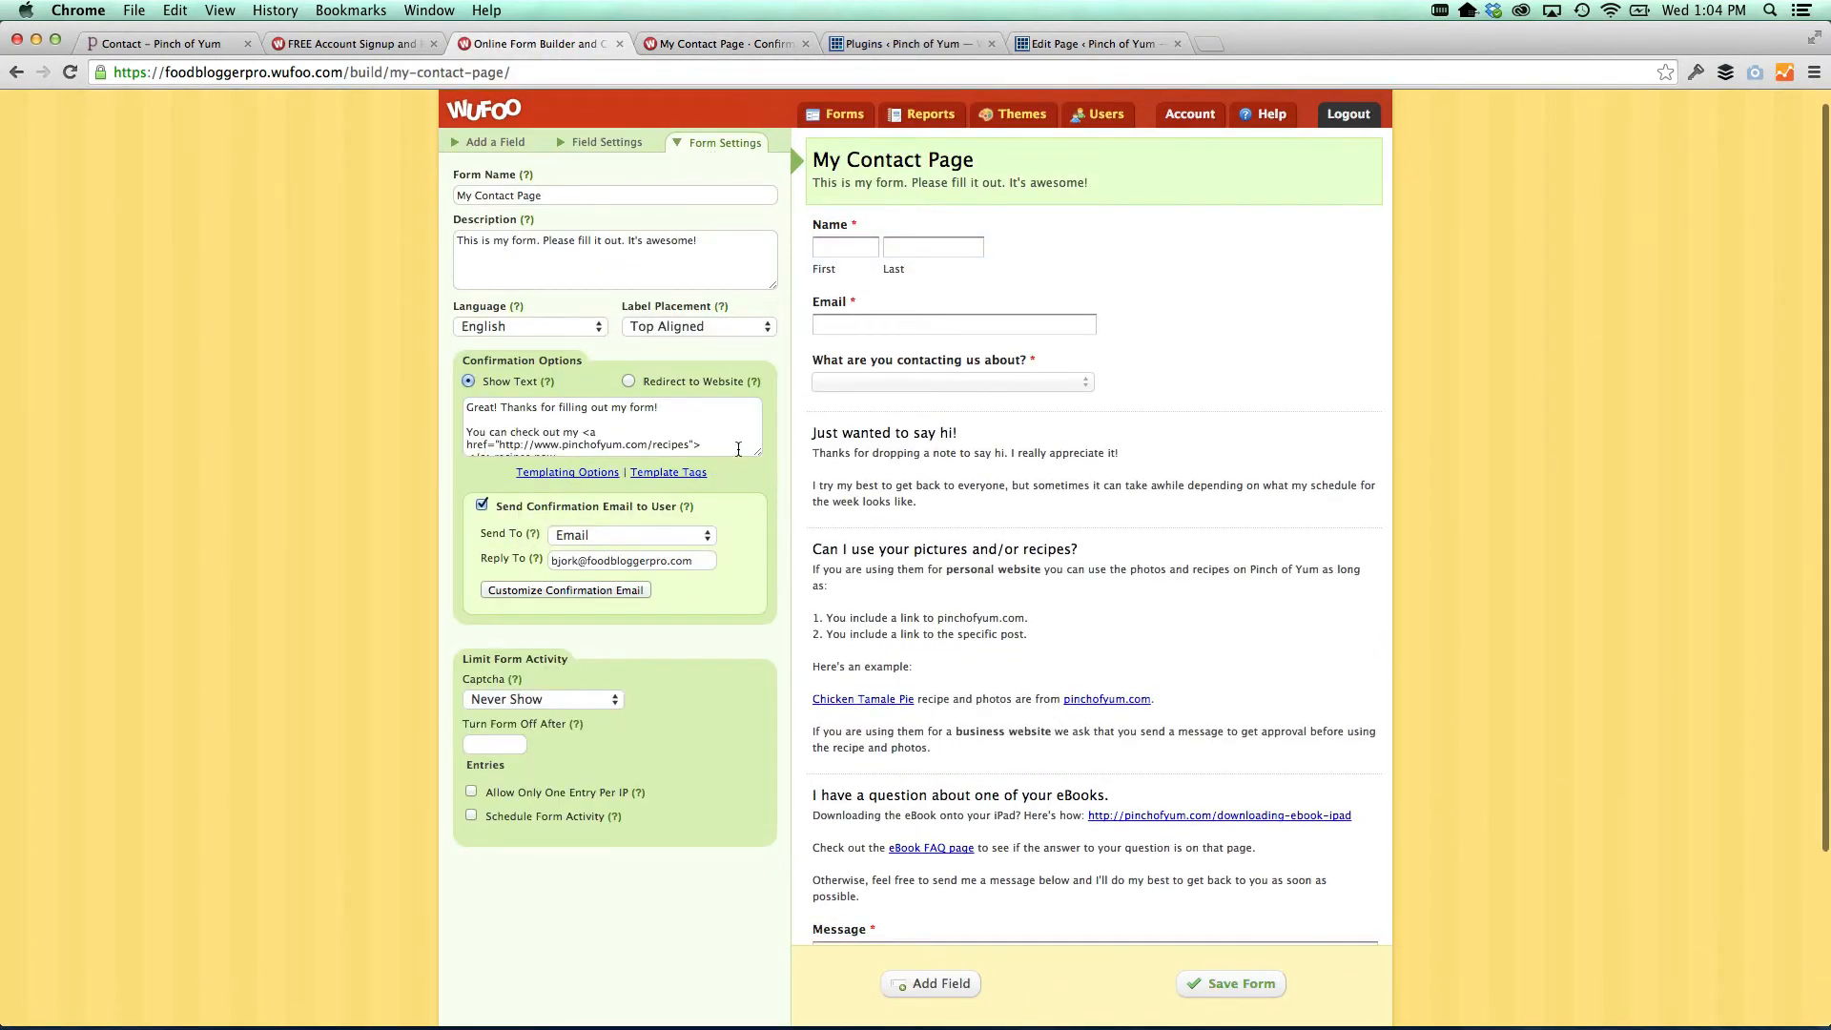
left_click_drag(758, 452, 758, 552)
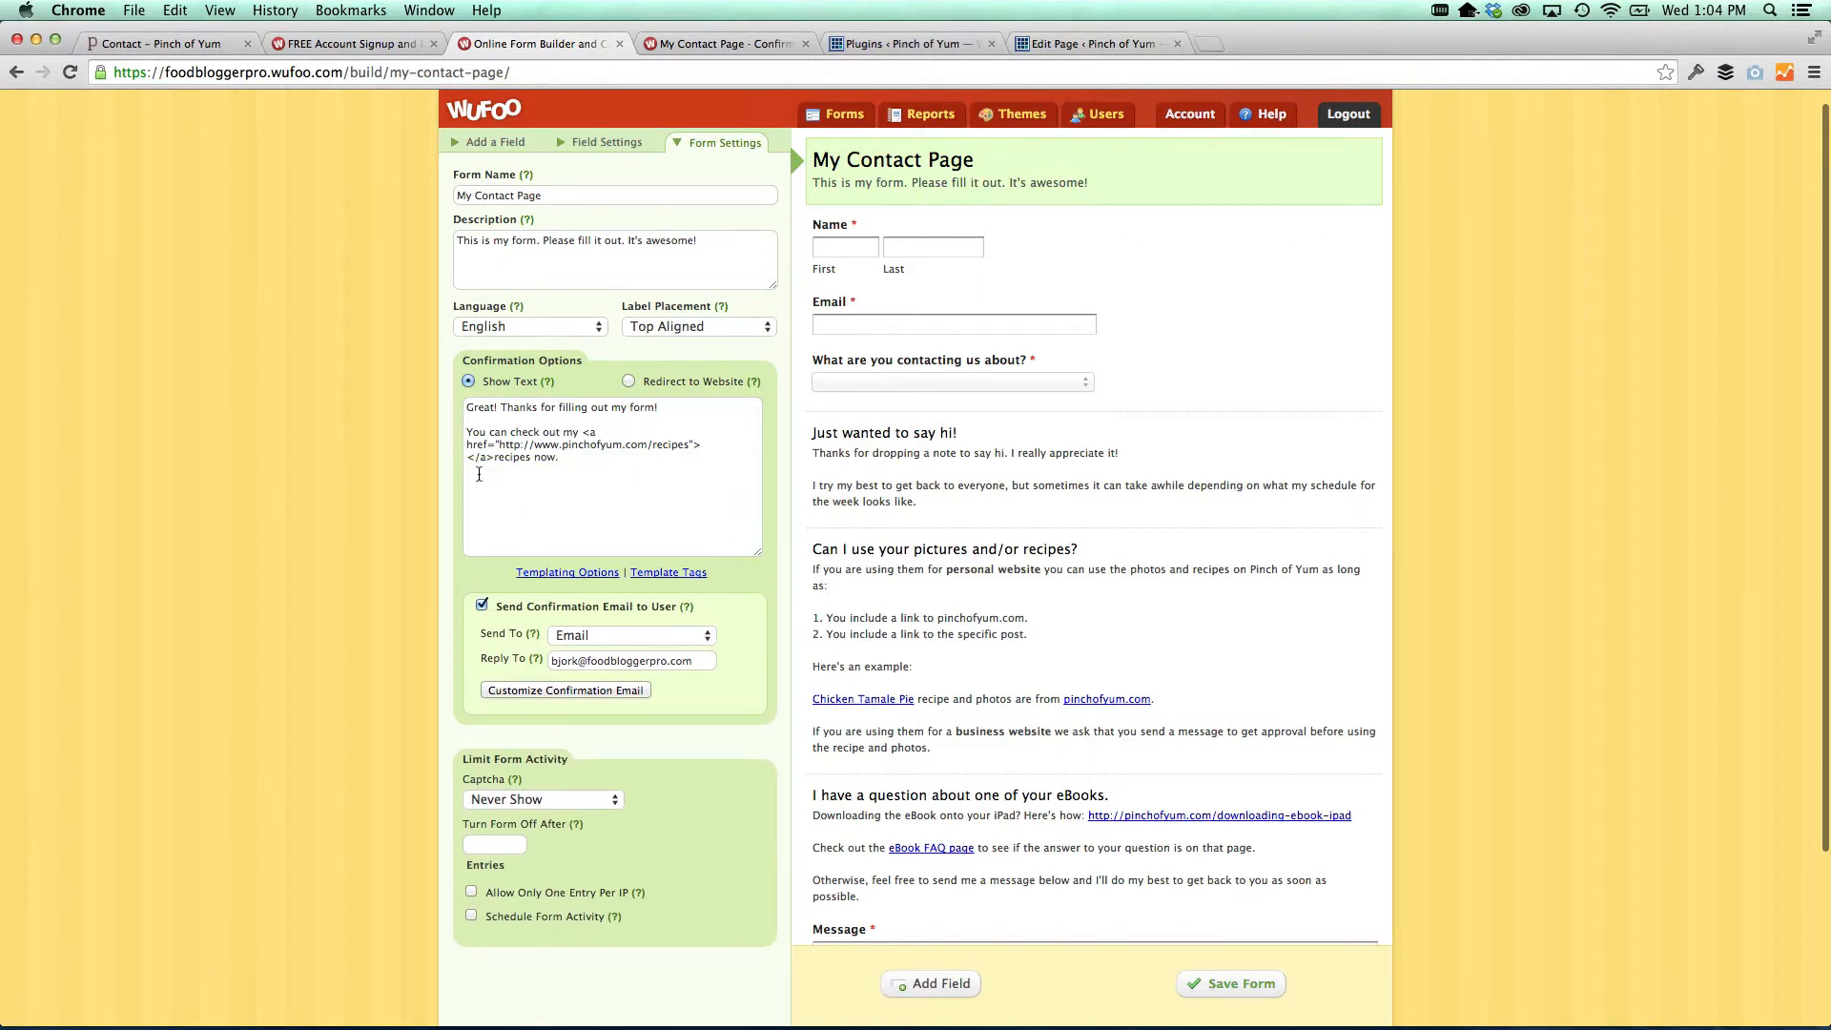
left_click_drag(495, 458, 465, 457)
key("super+x")
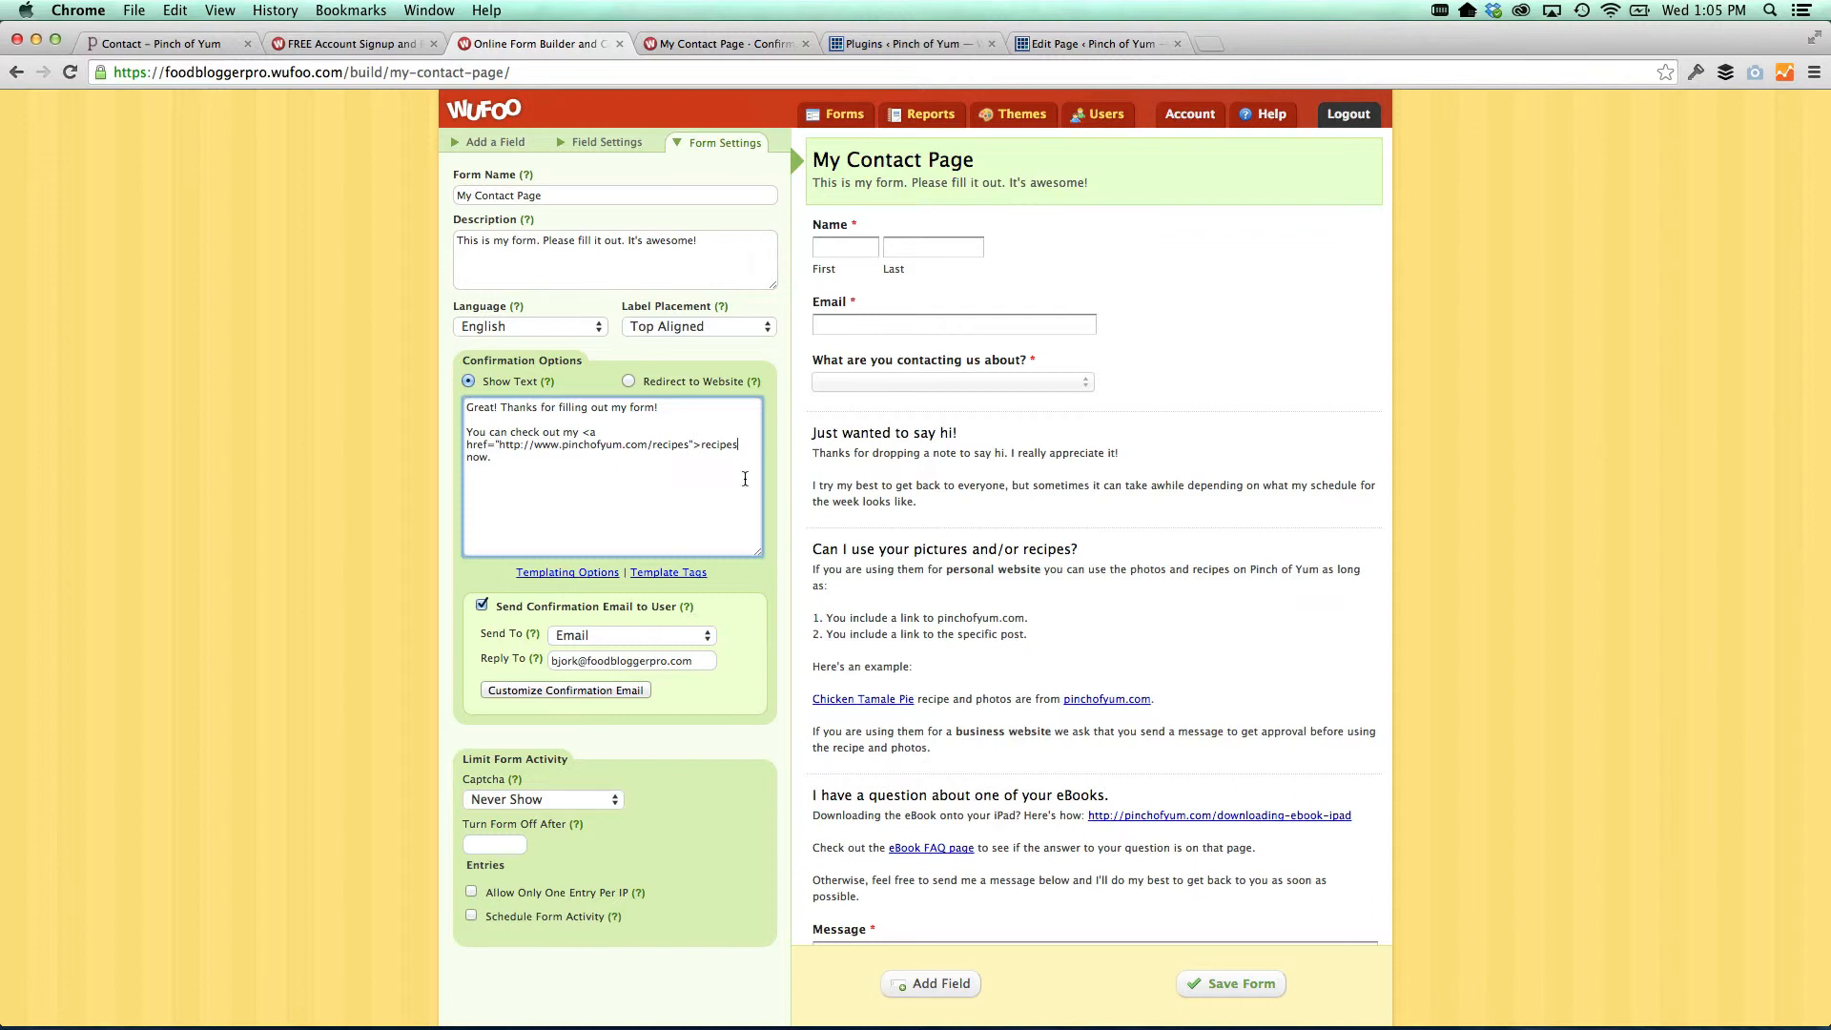
key("super+v")
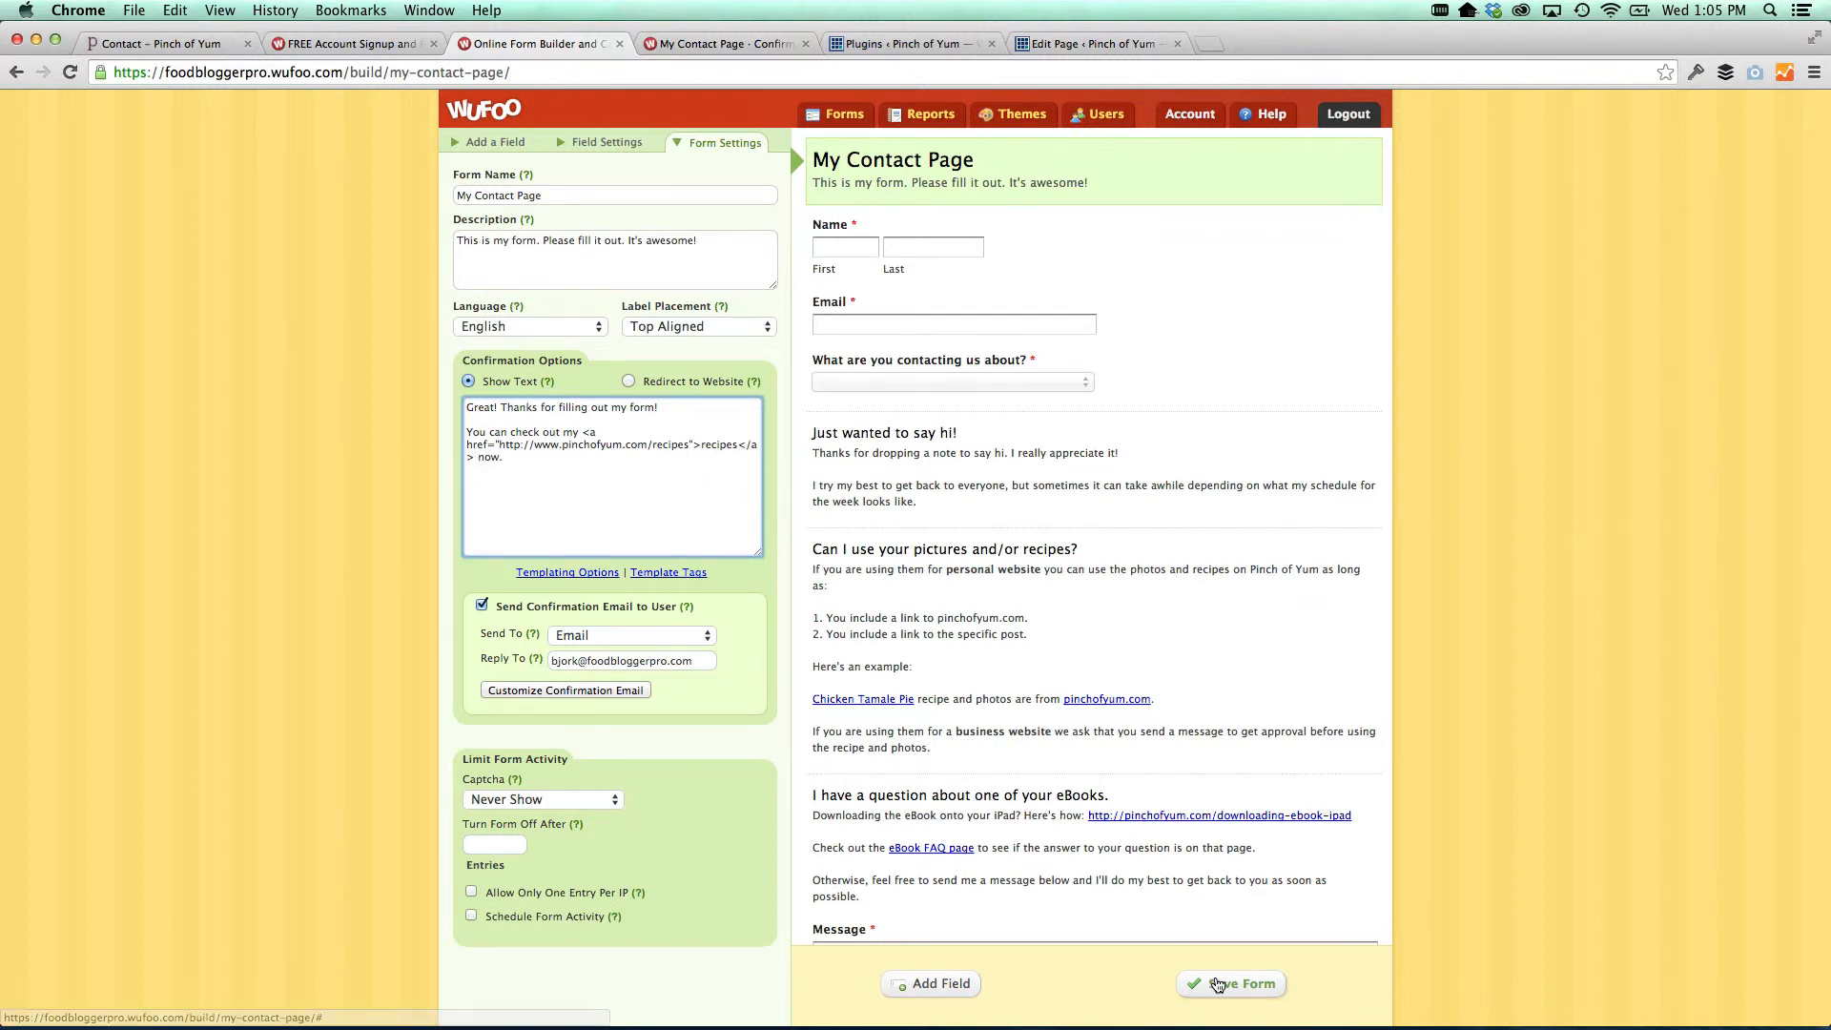
left_click(1217, 985)
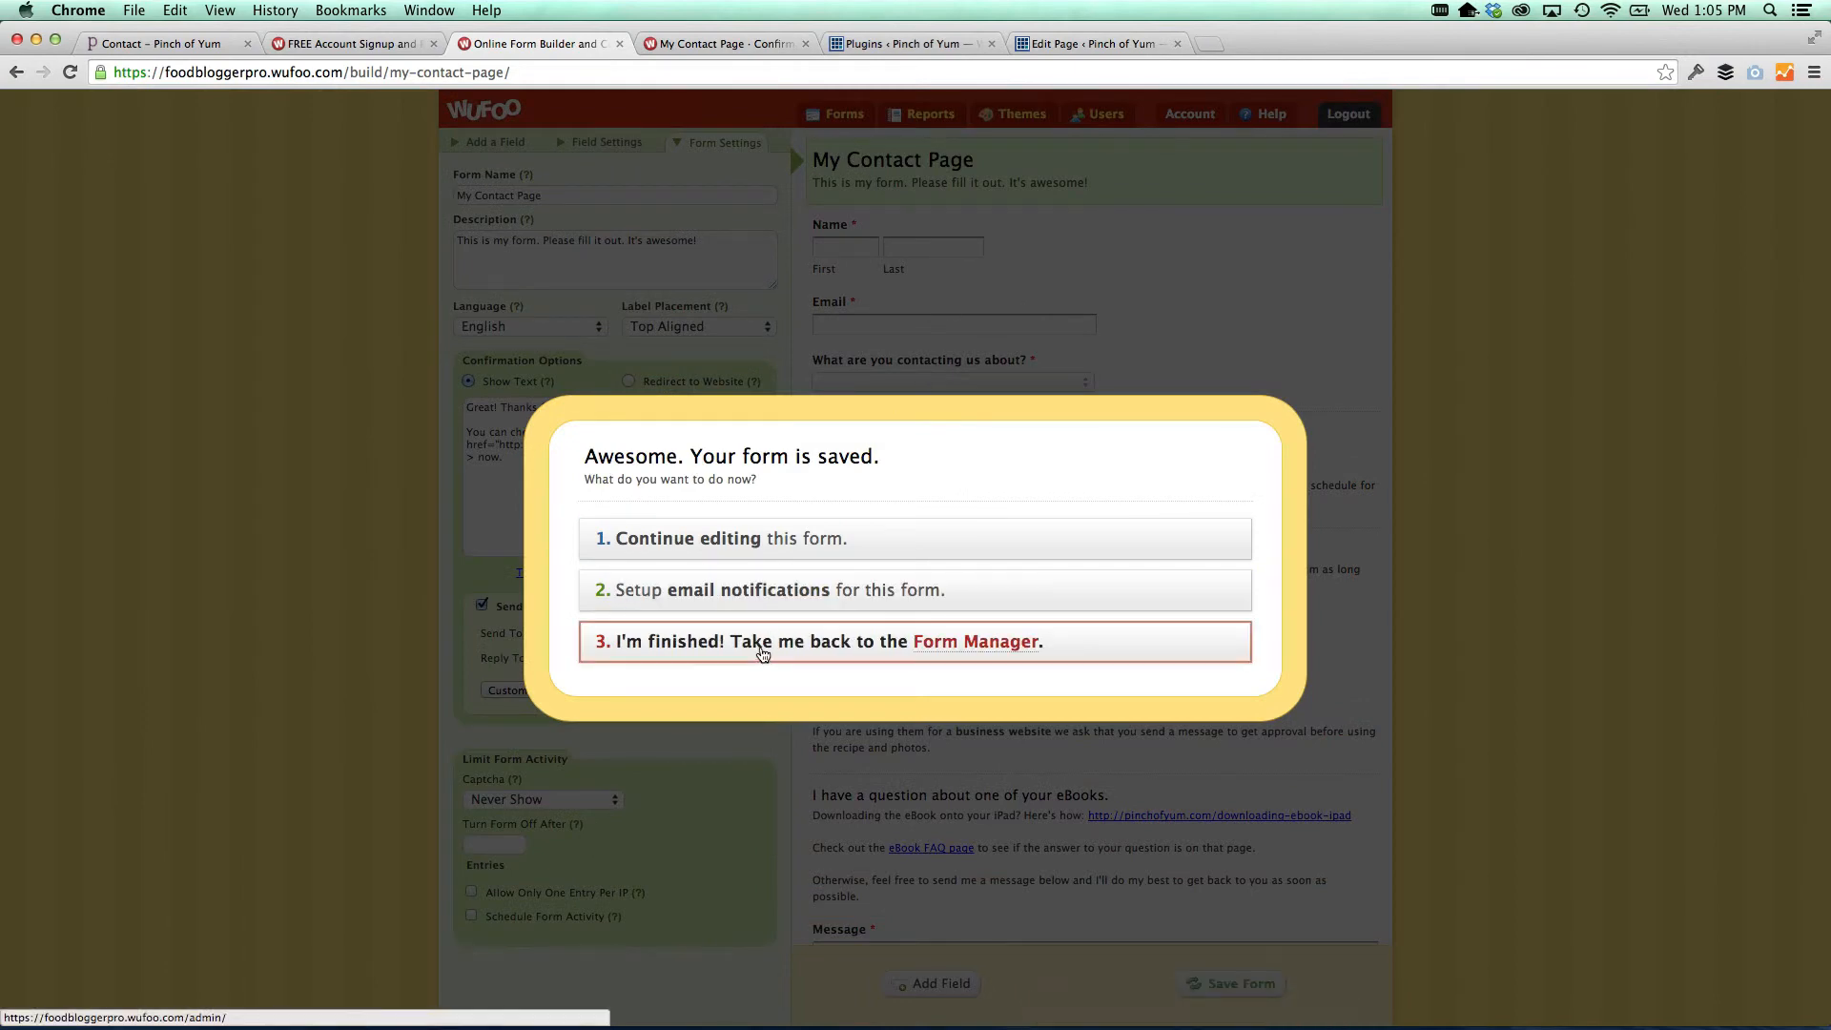
left_click(763, 652)
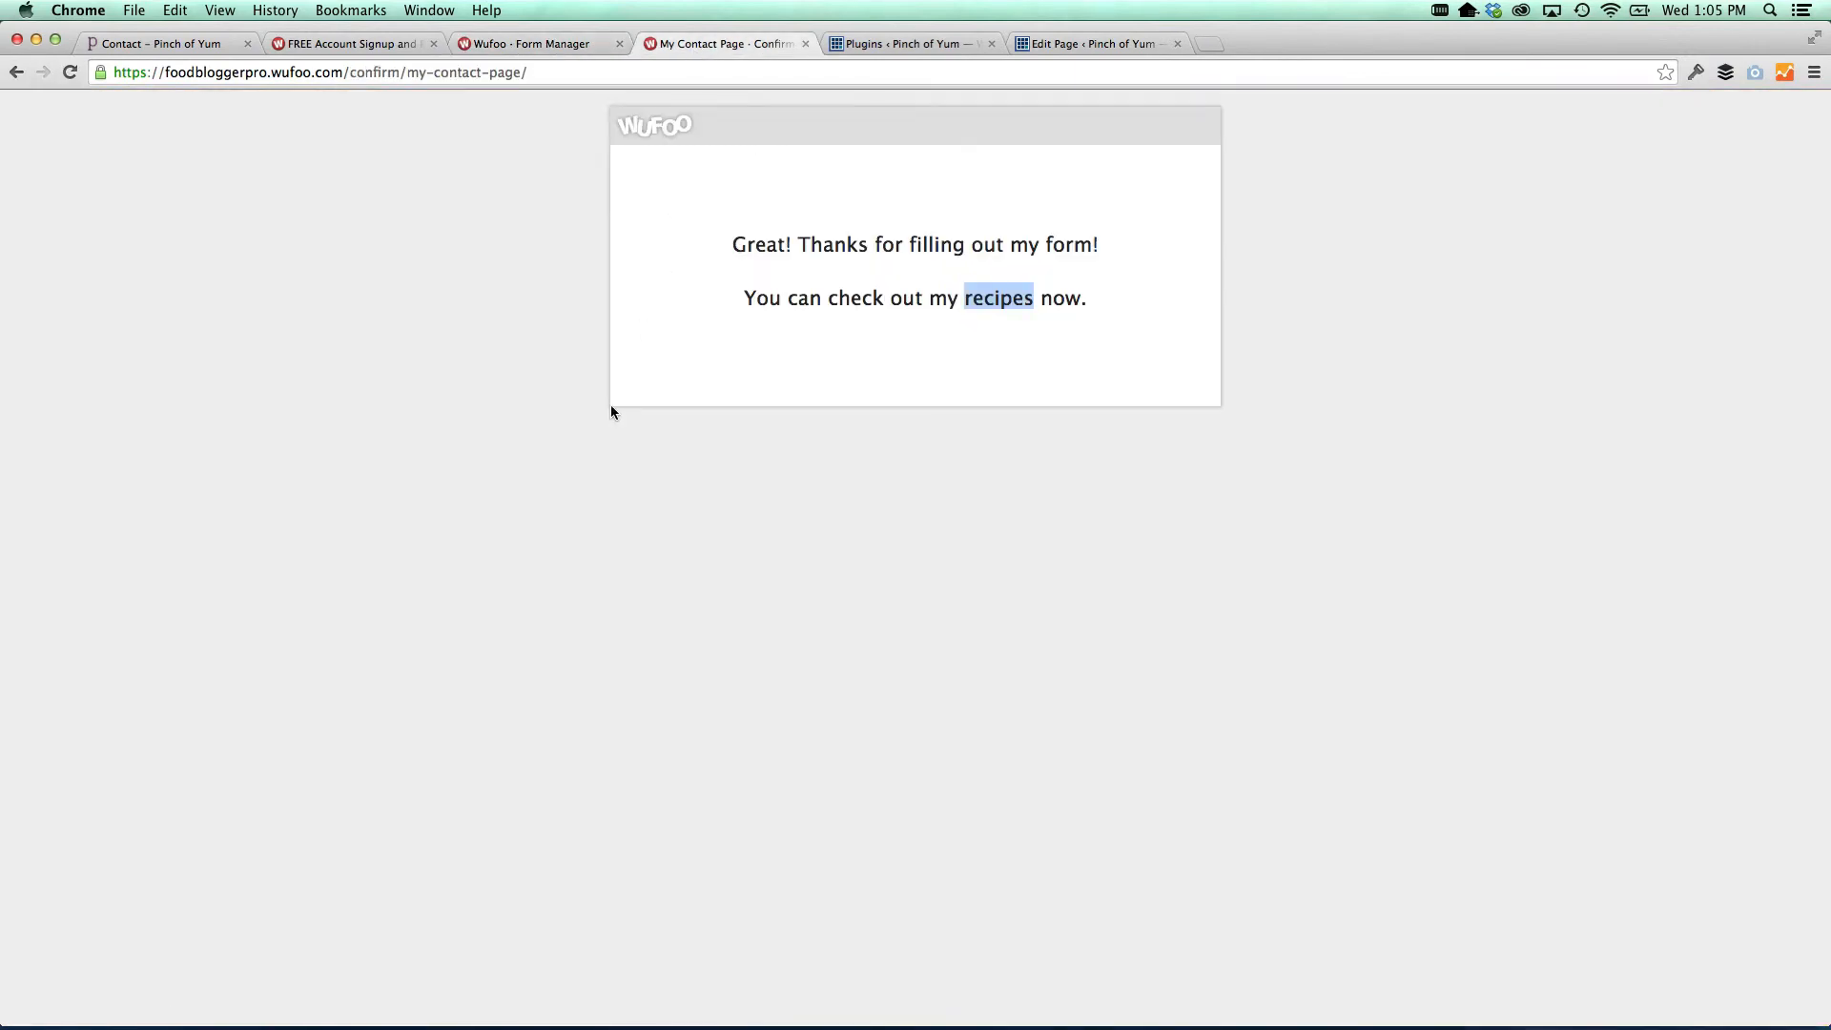
Reload the thank-you page, follow the recipes link to verify it, then close the page
key("super+r")
left_click(1002, 298)
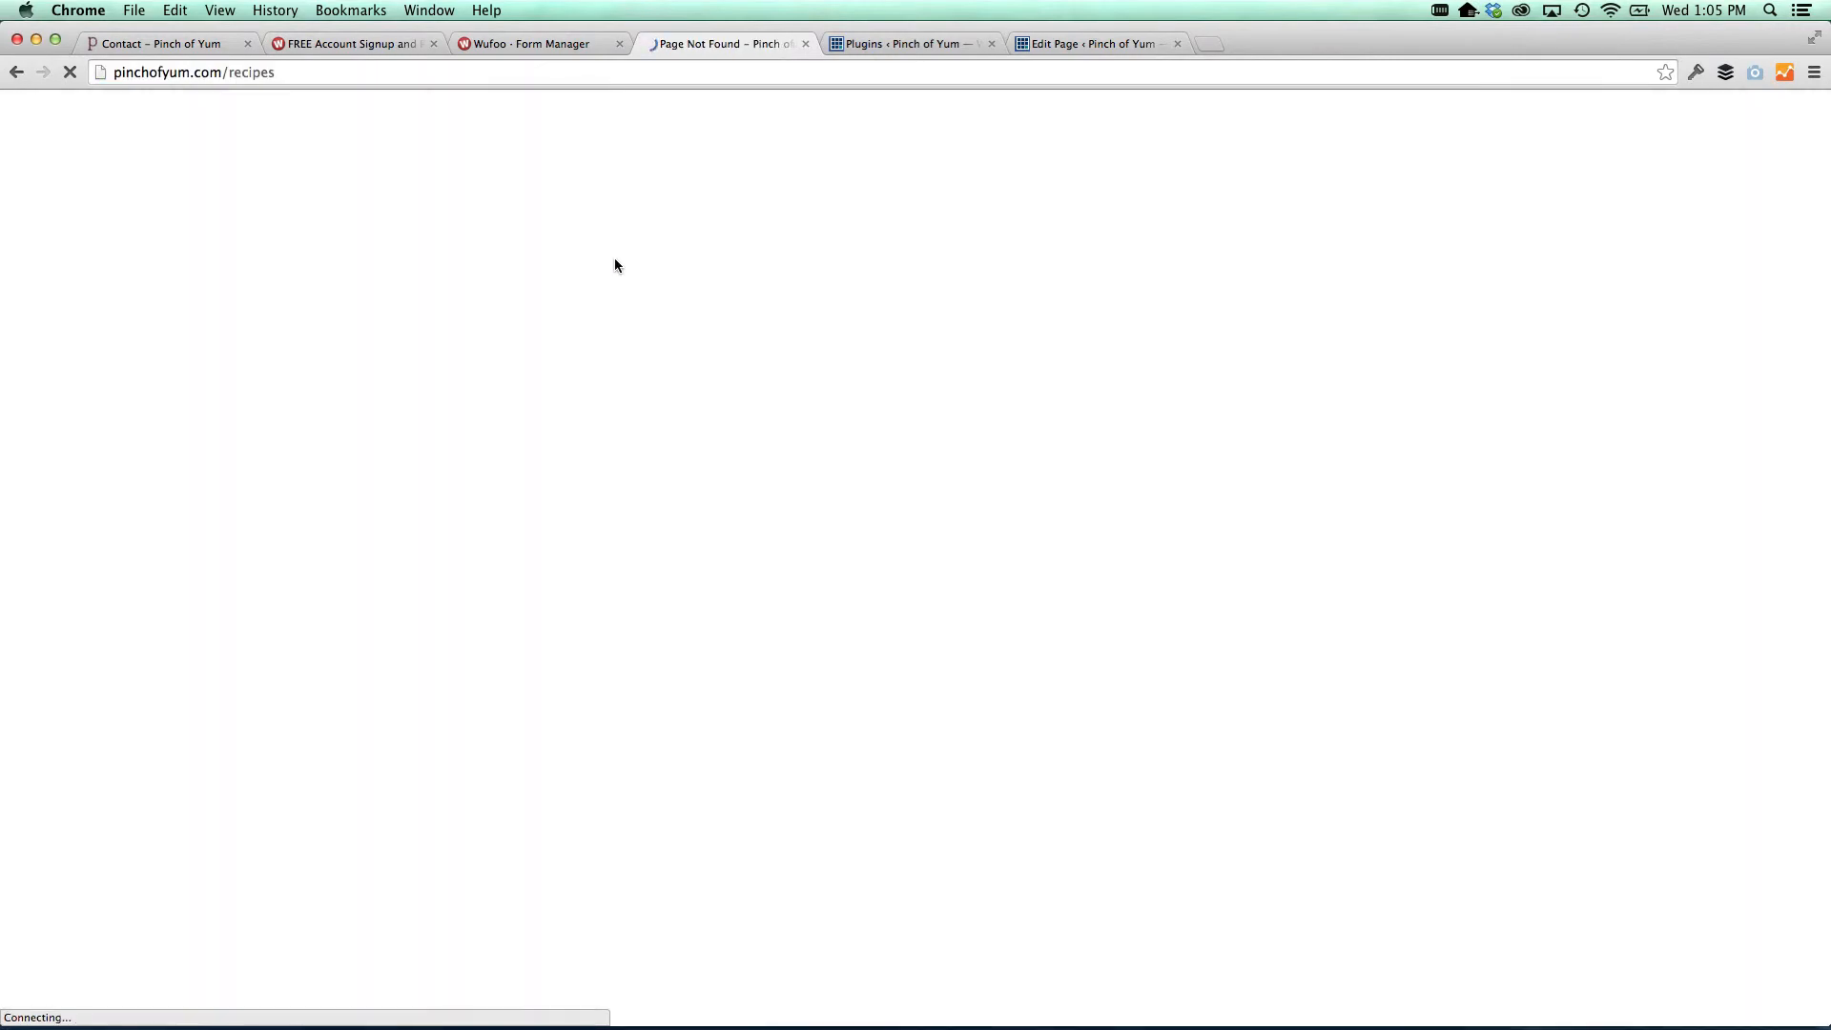
scroll(529, 218, "left", 5)
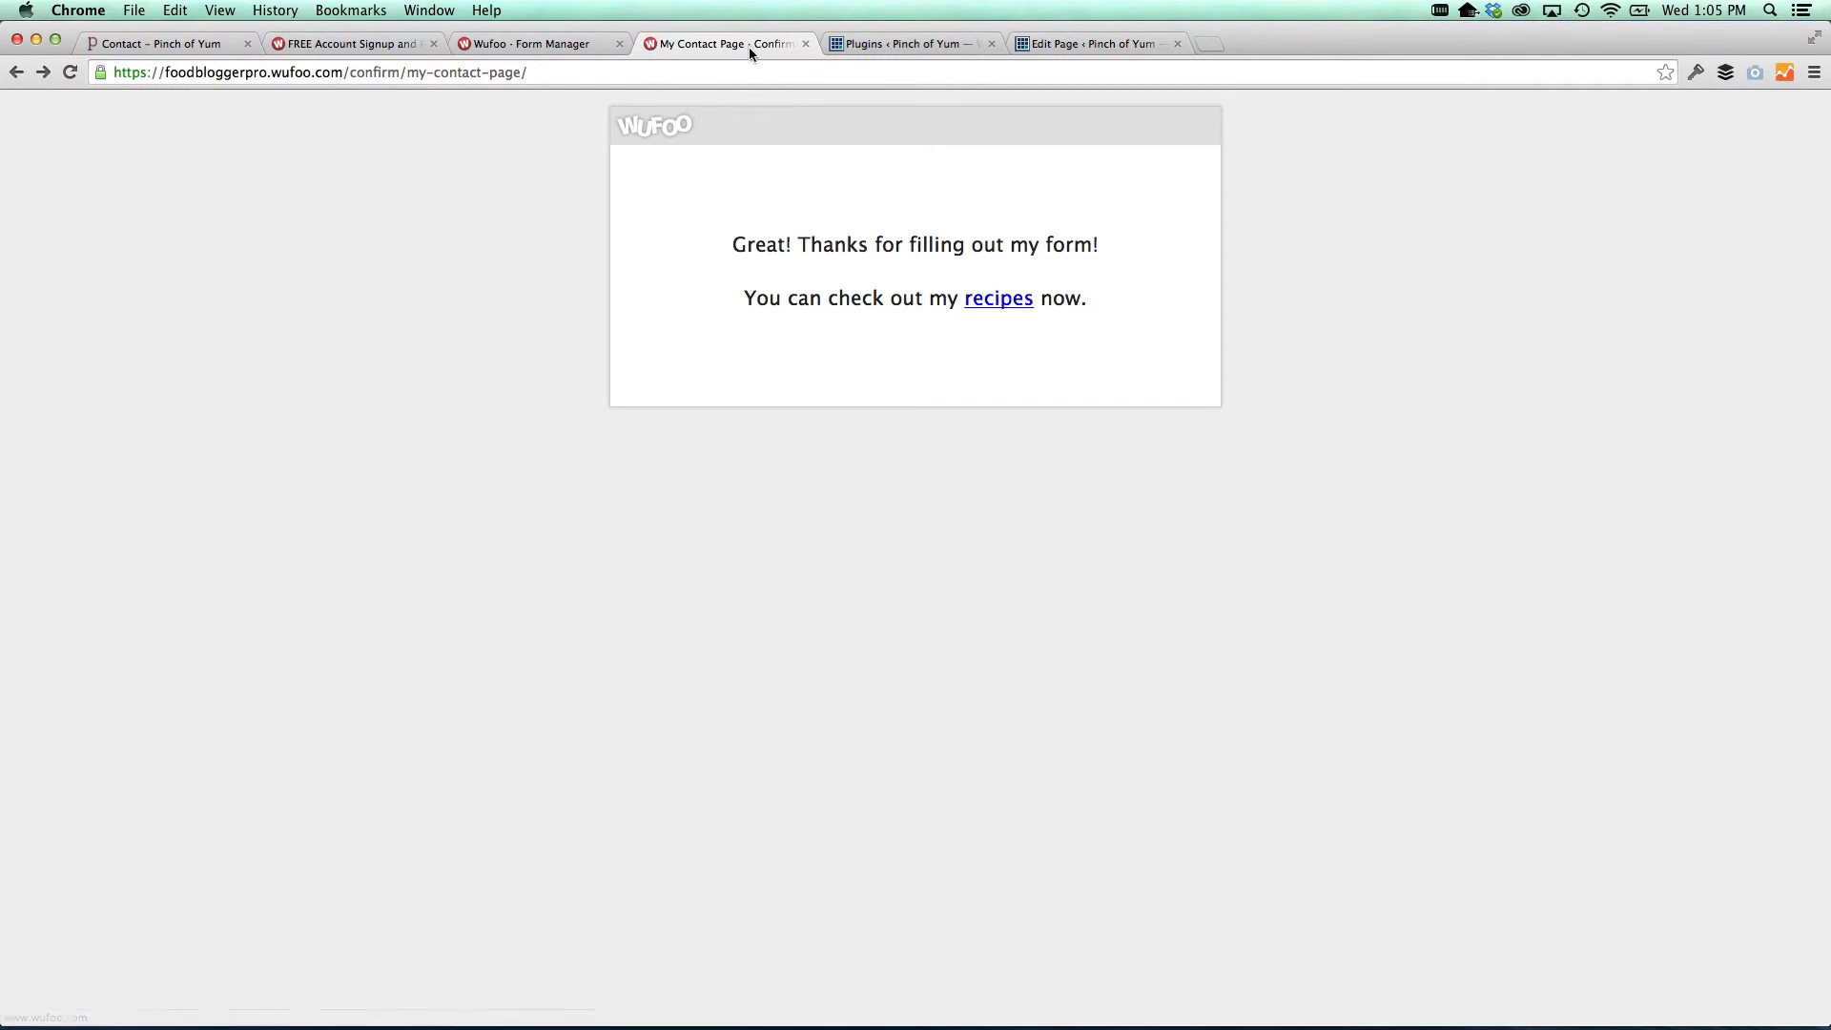
left_click(805, 44)
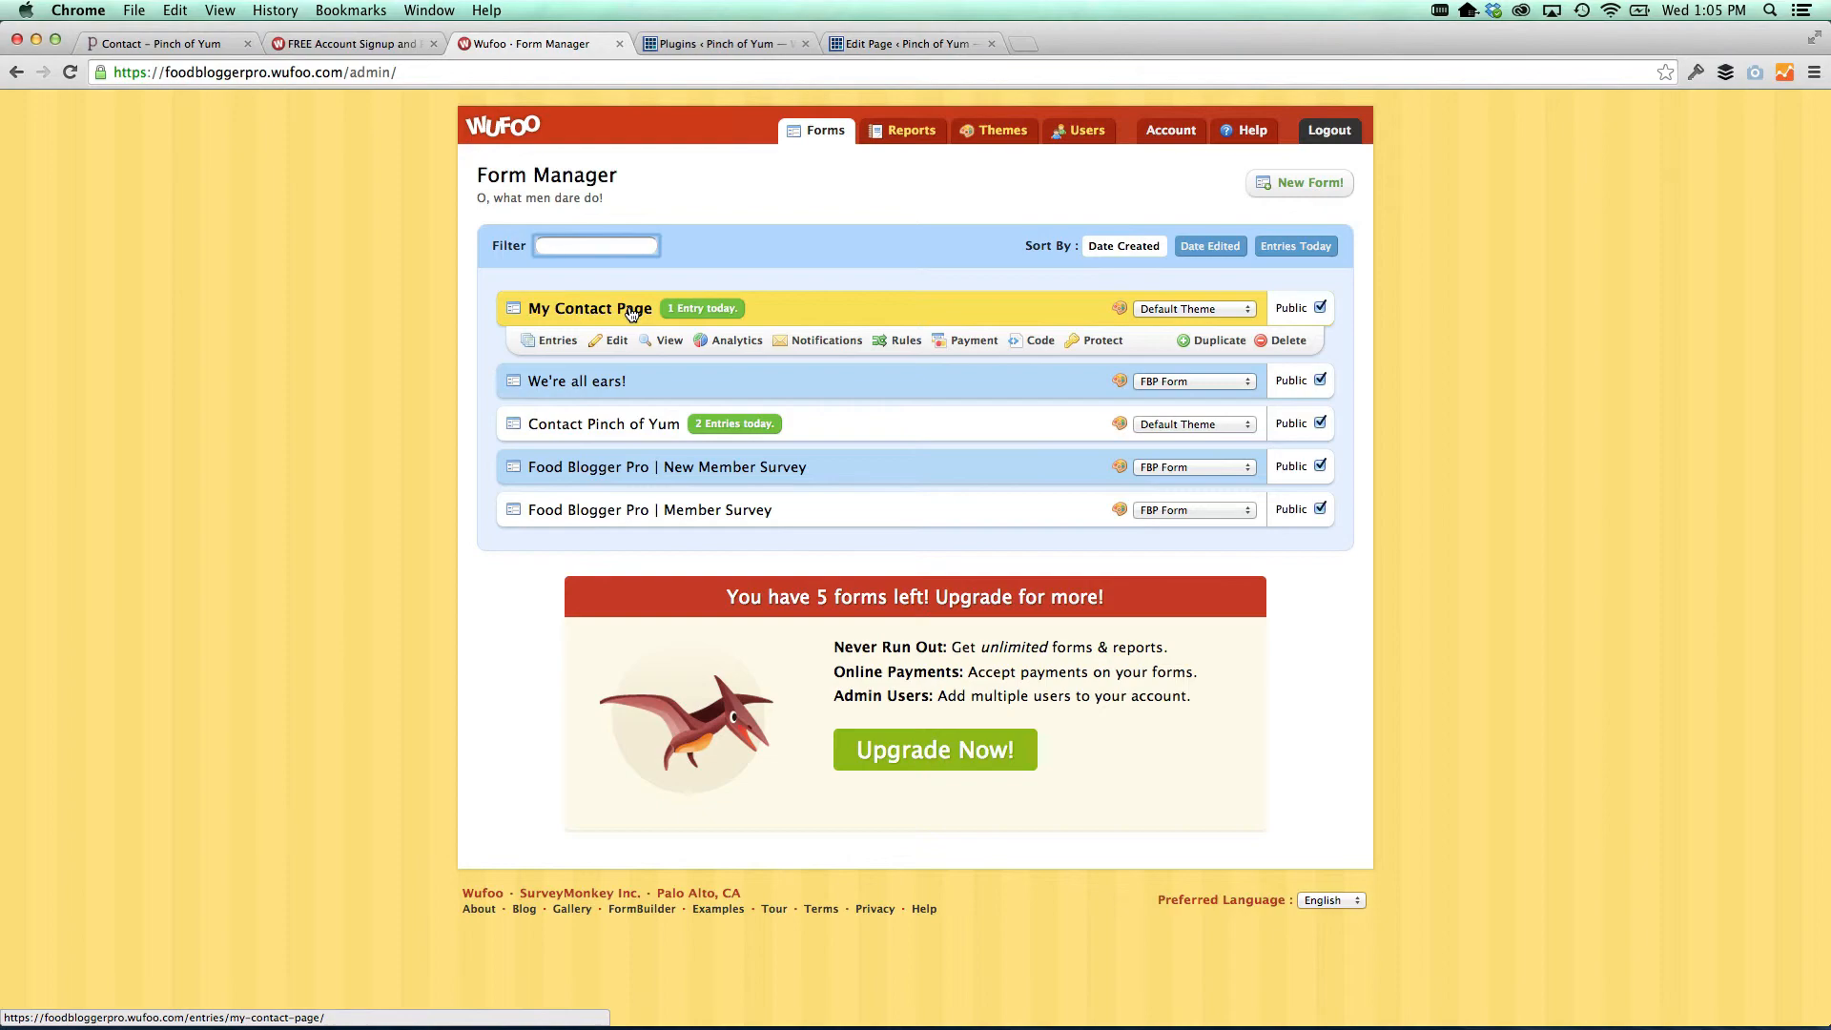
Confirm the Wufoo Shortcode Plugin appears in the WordPress plugins list
left_click(689, 45)
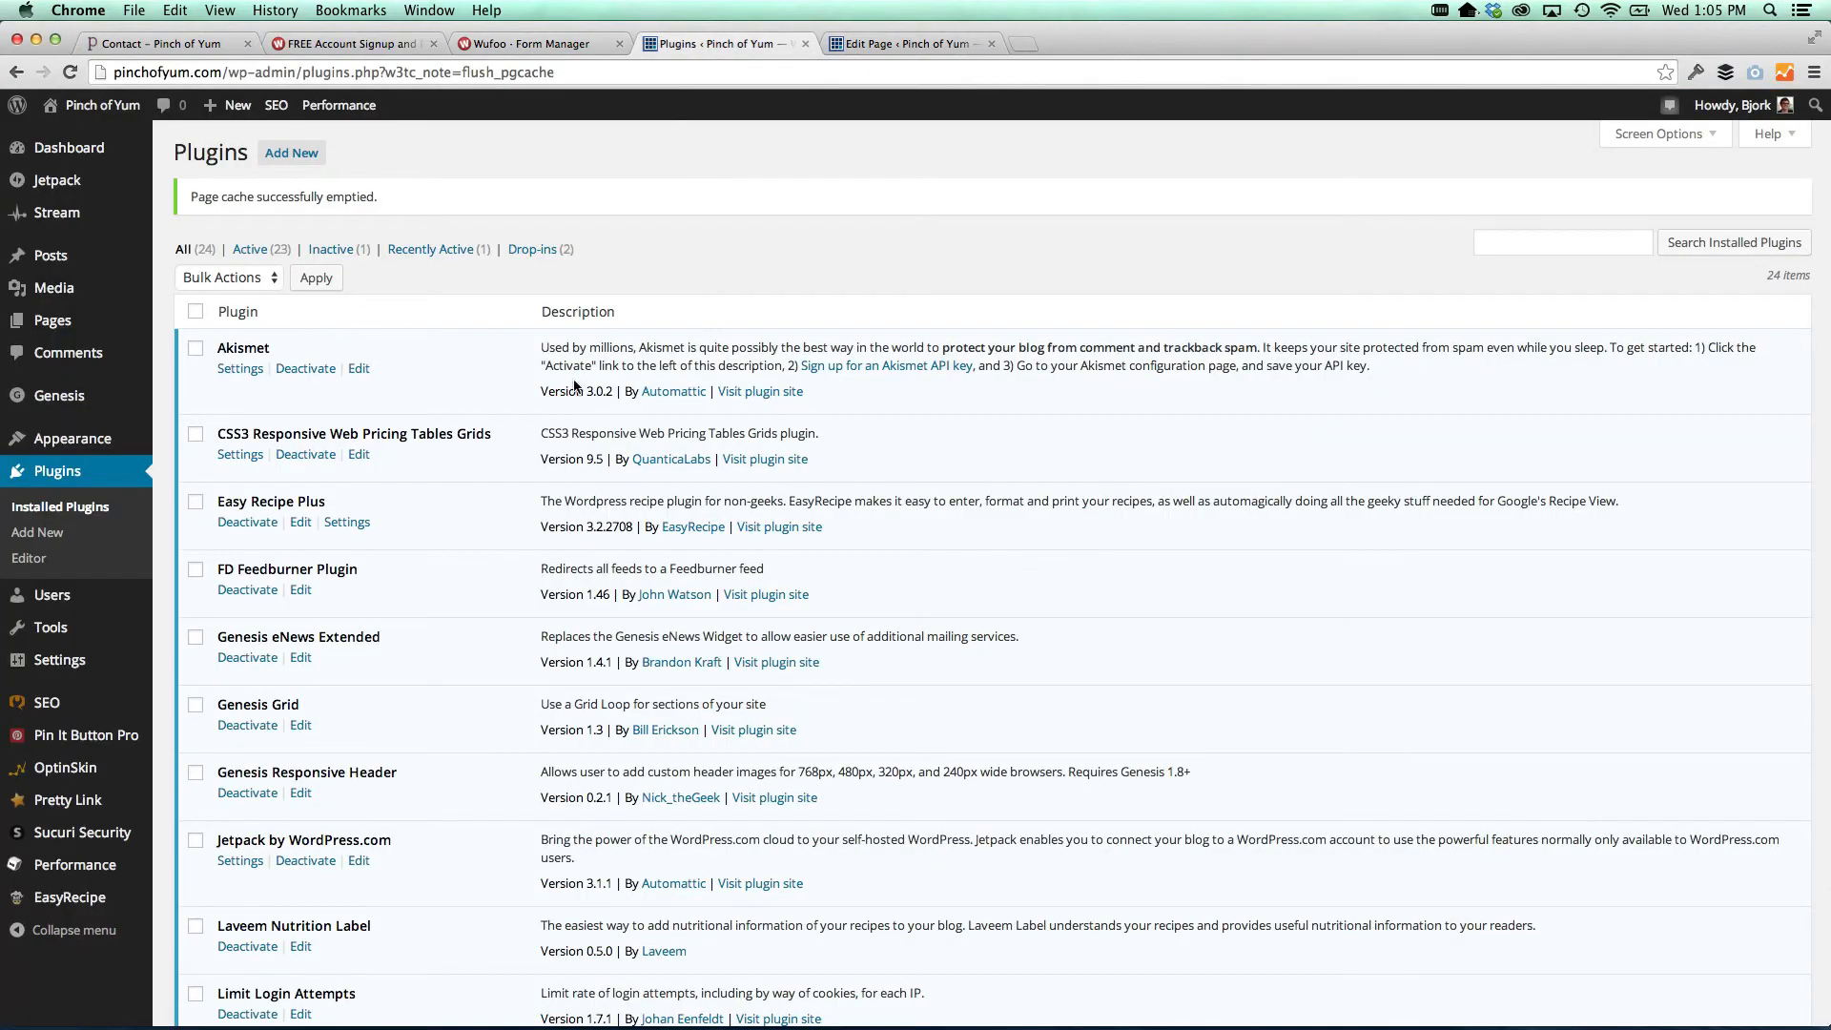
scroll(575, 386, "down", 15)
left_click_drag(378, 823, 221, 817)
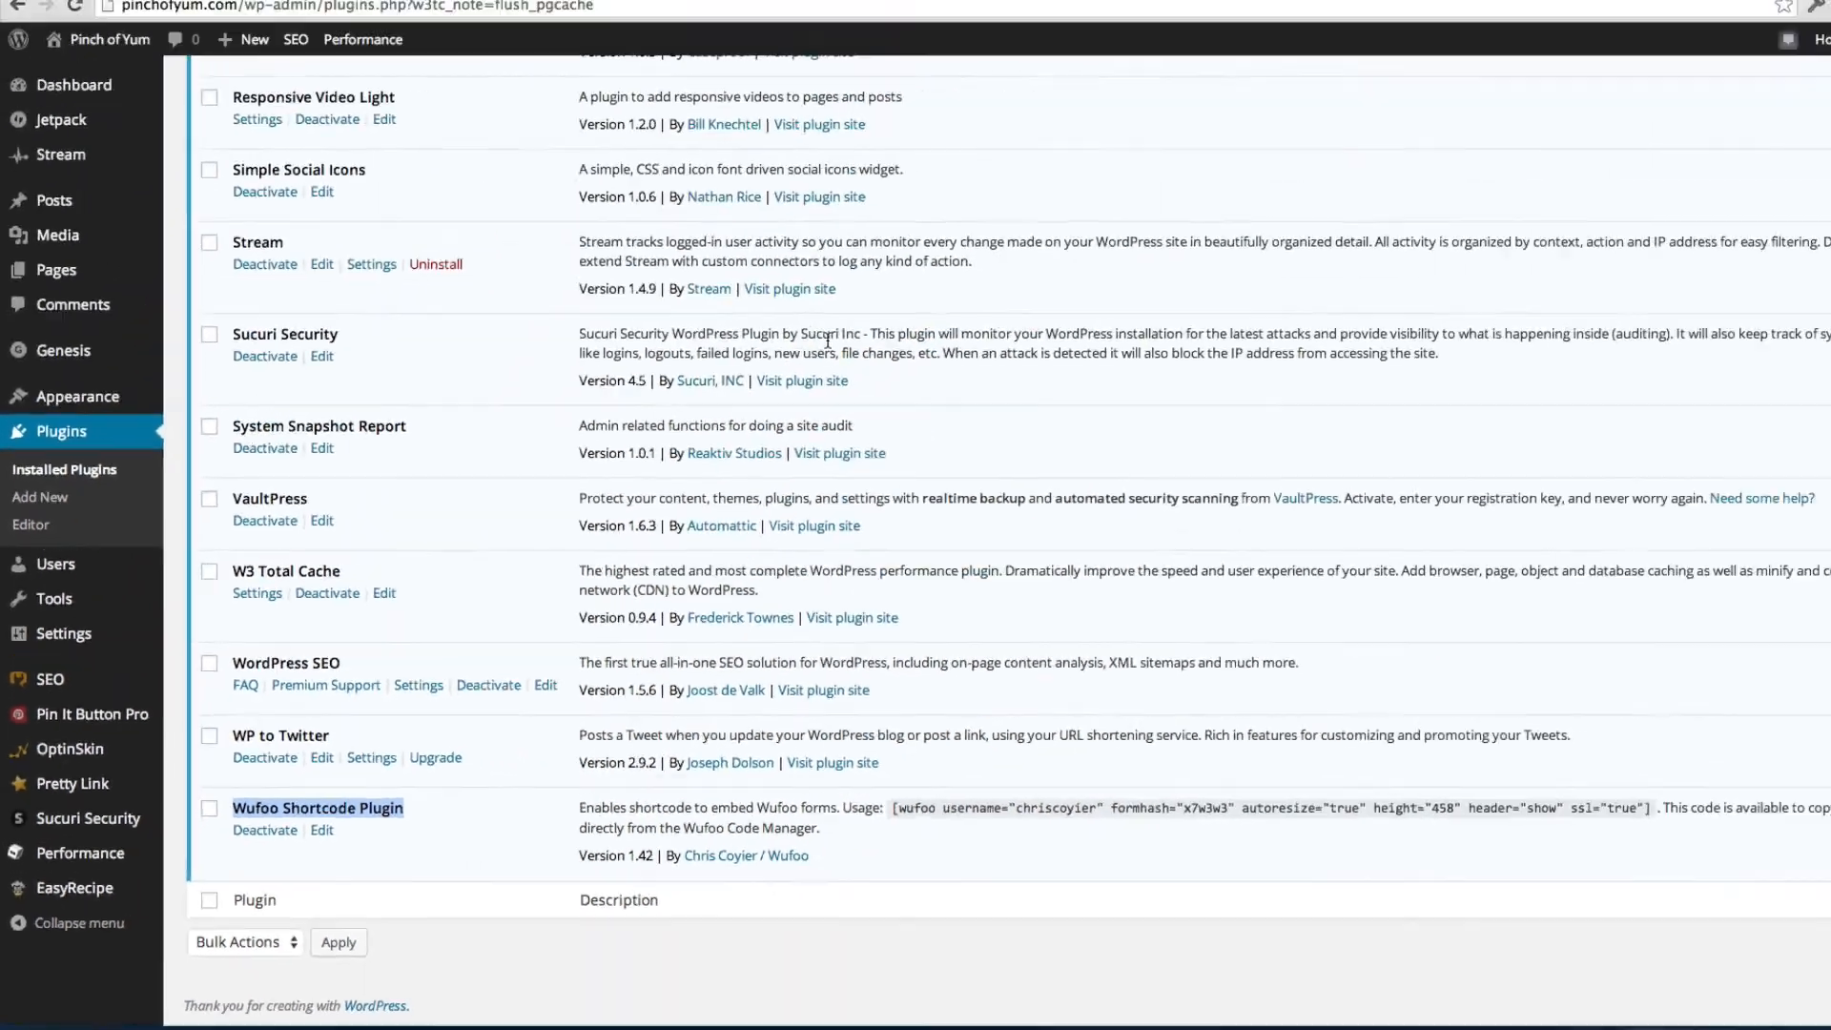
scroll(307, 428, "up", 10)
scroll(131, 321, "up", 2)
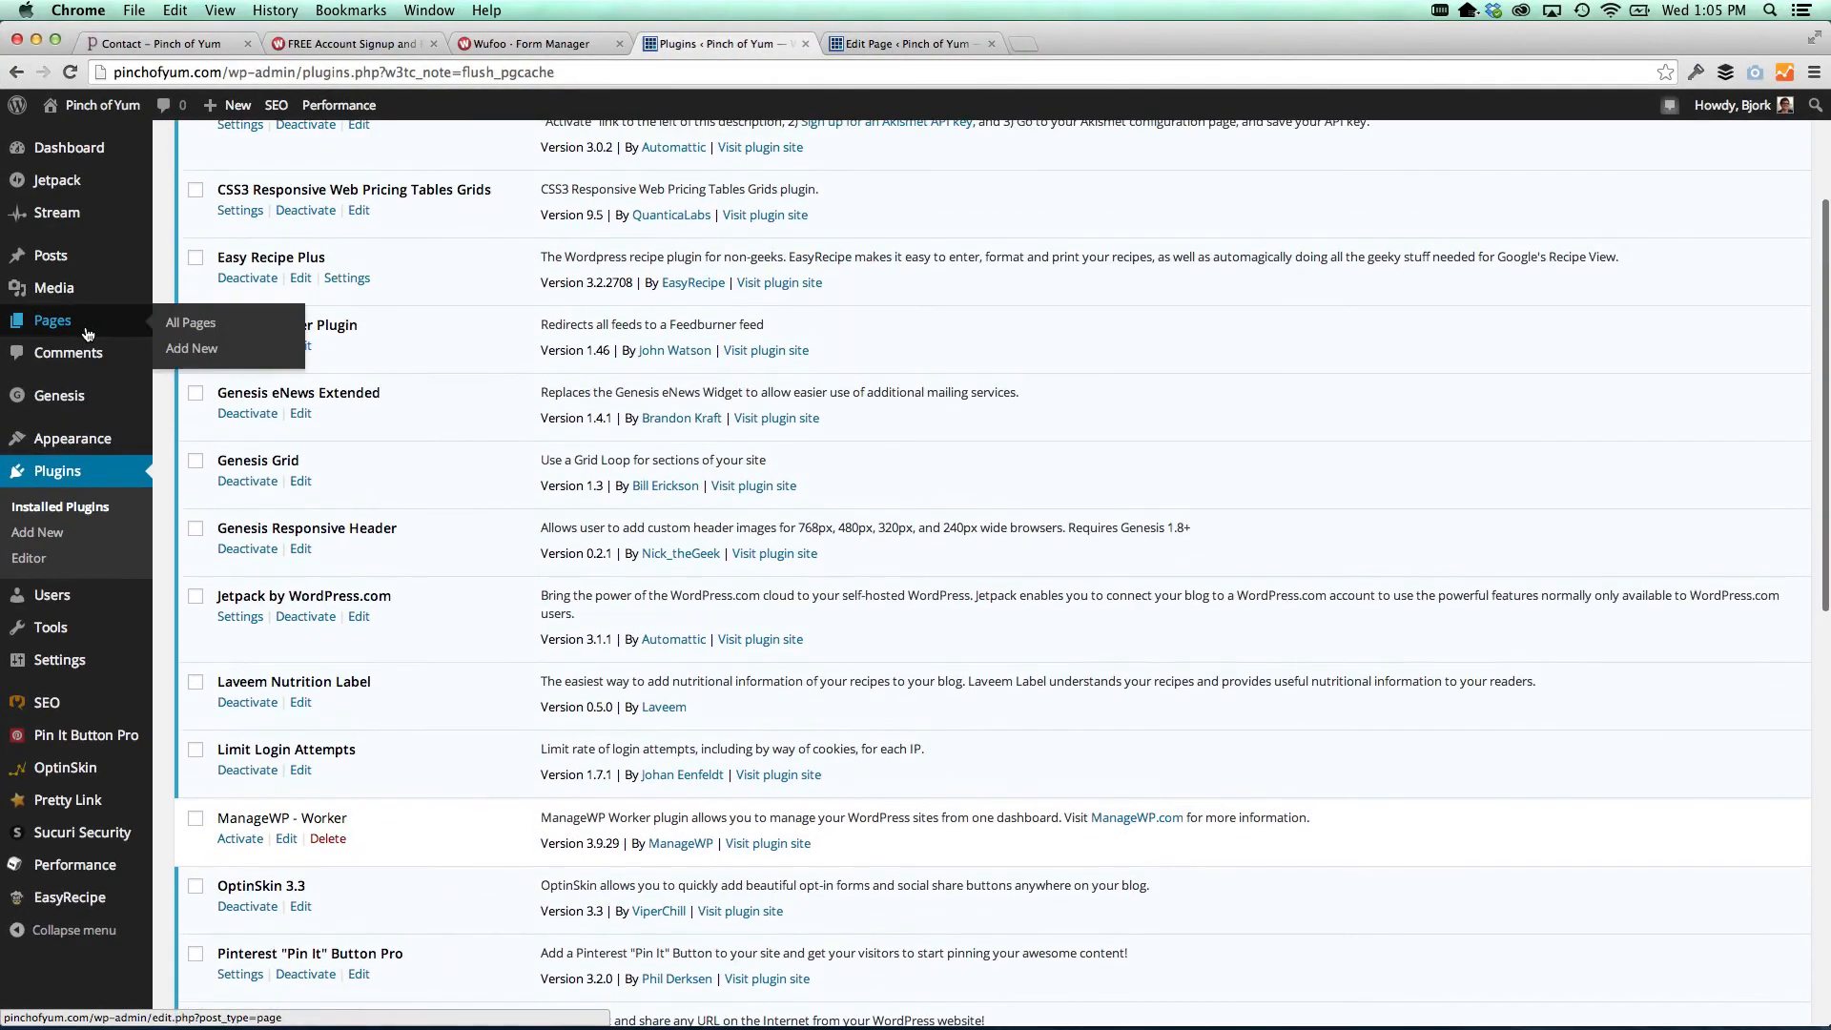
Open the live Contact page from the page editor in a new tab
left_click(895, 43)
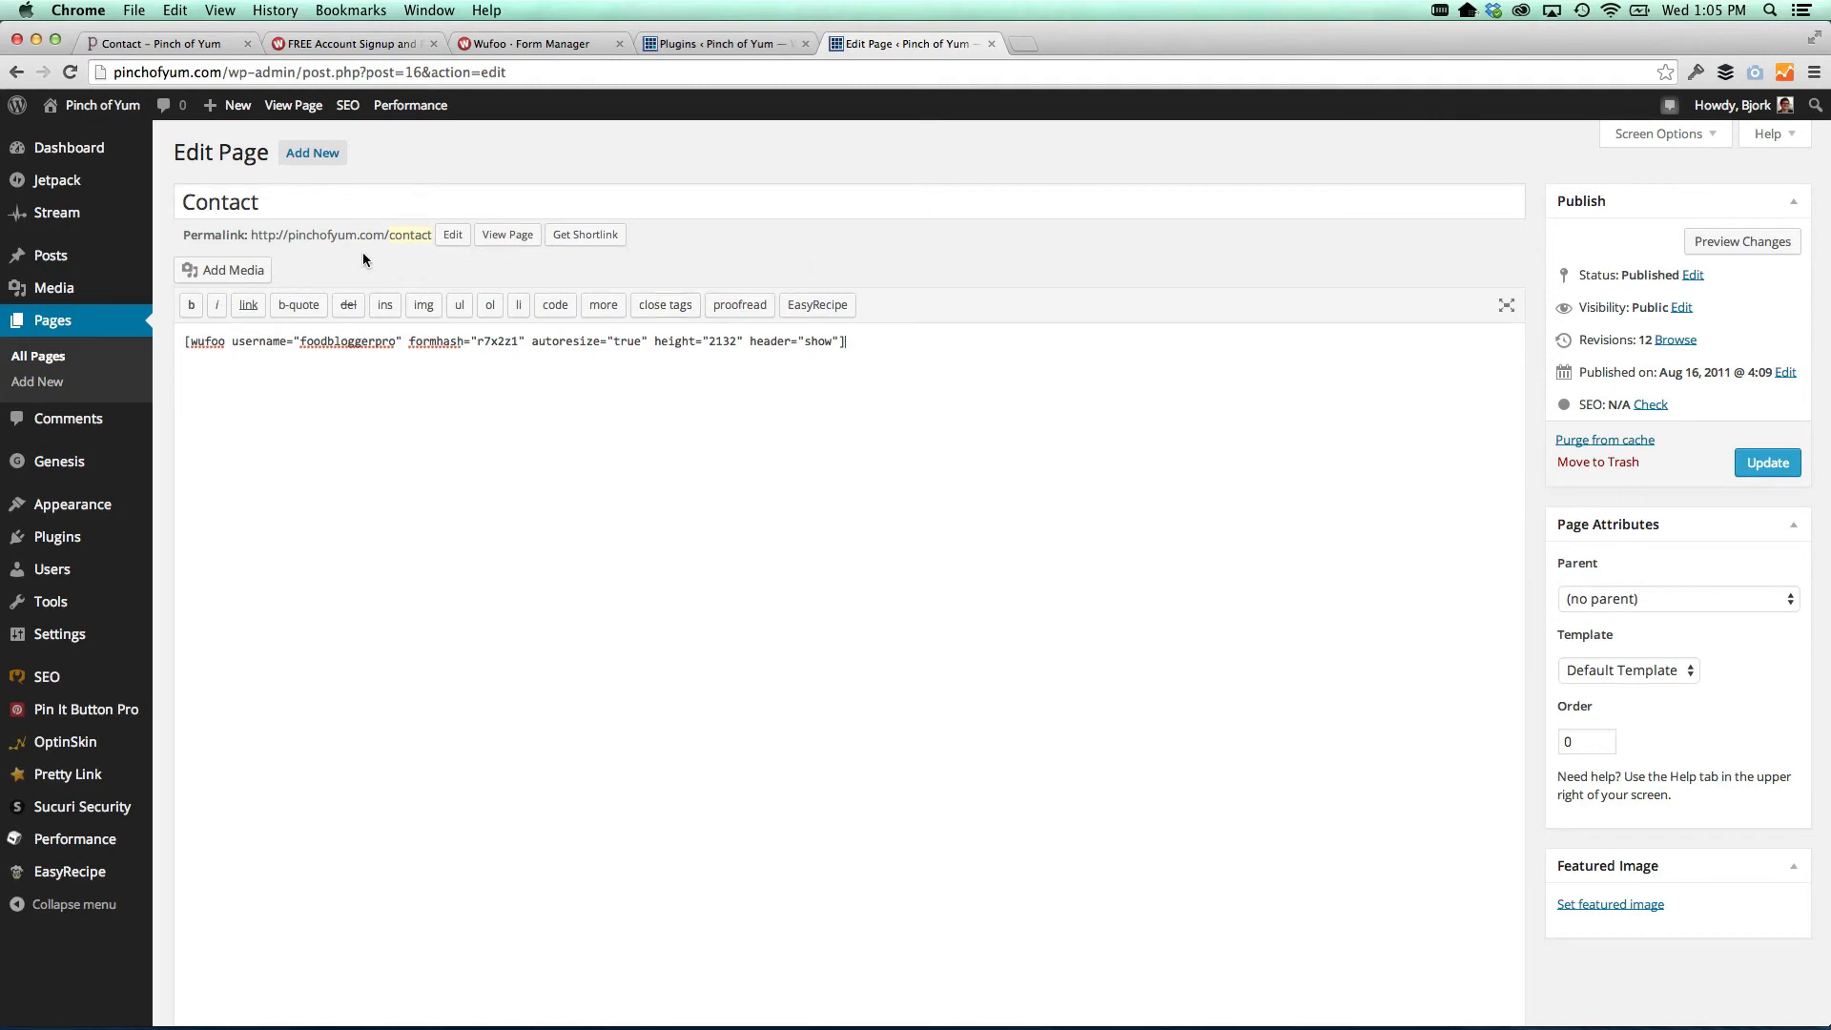
right_click(506, 235)
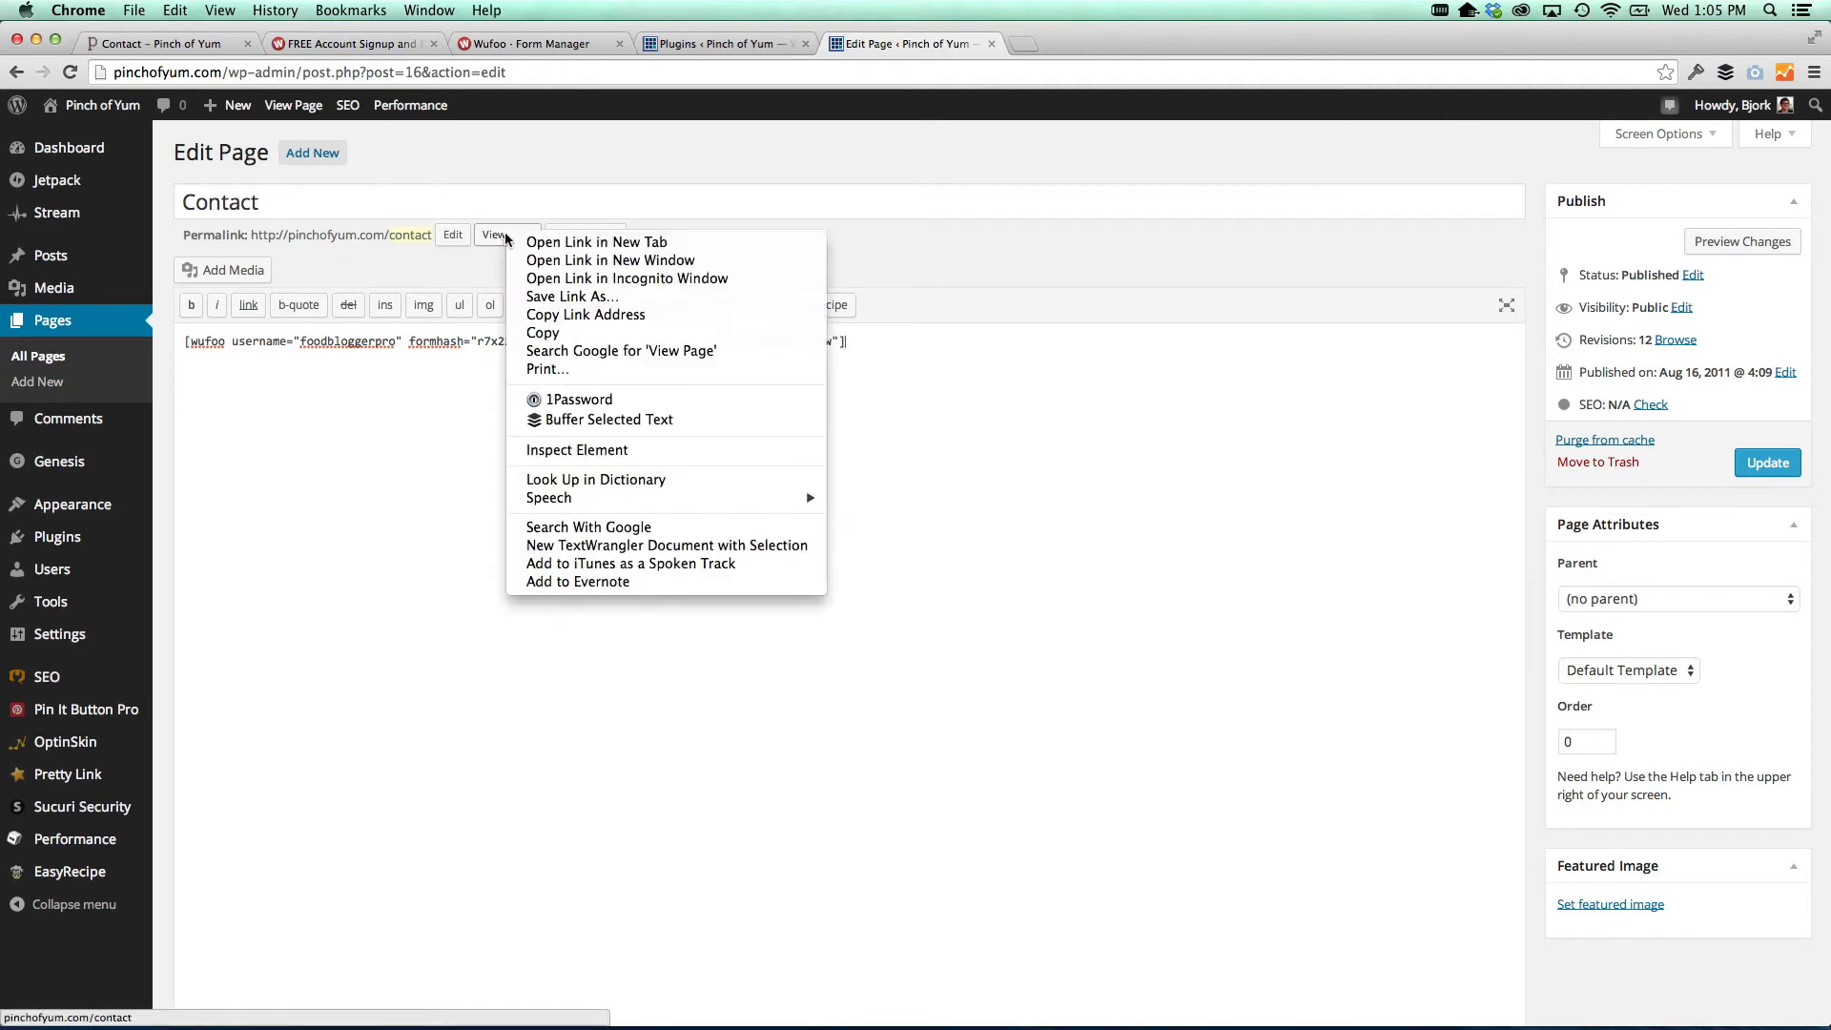
left_click(553, 242)
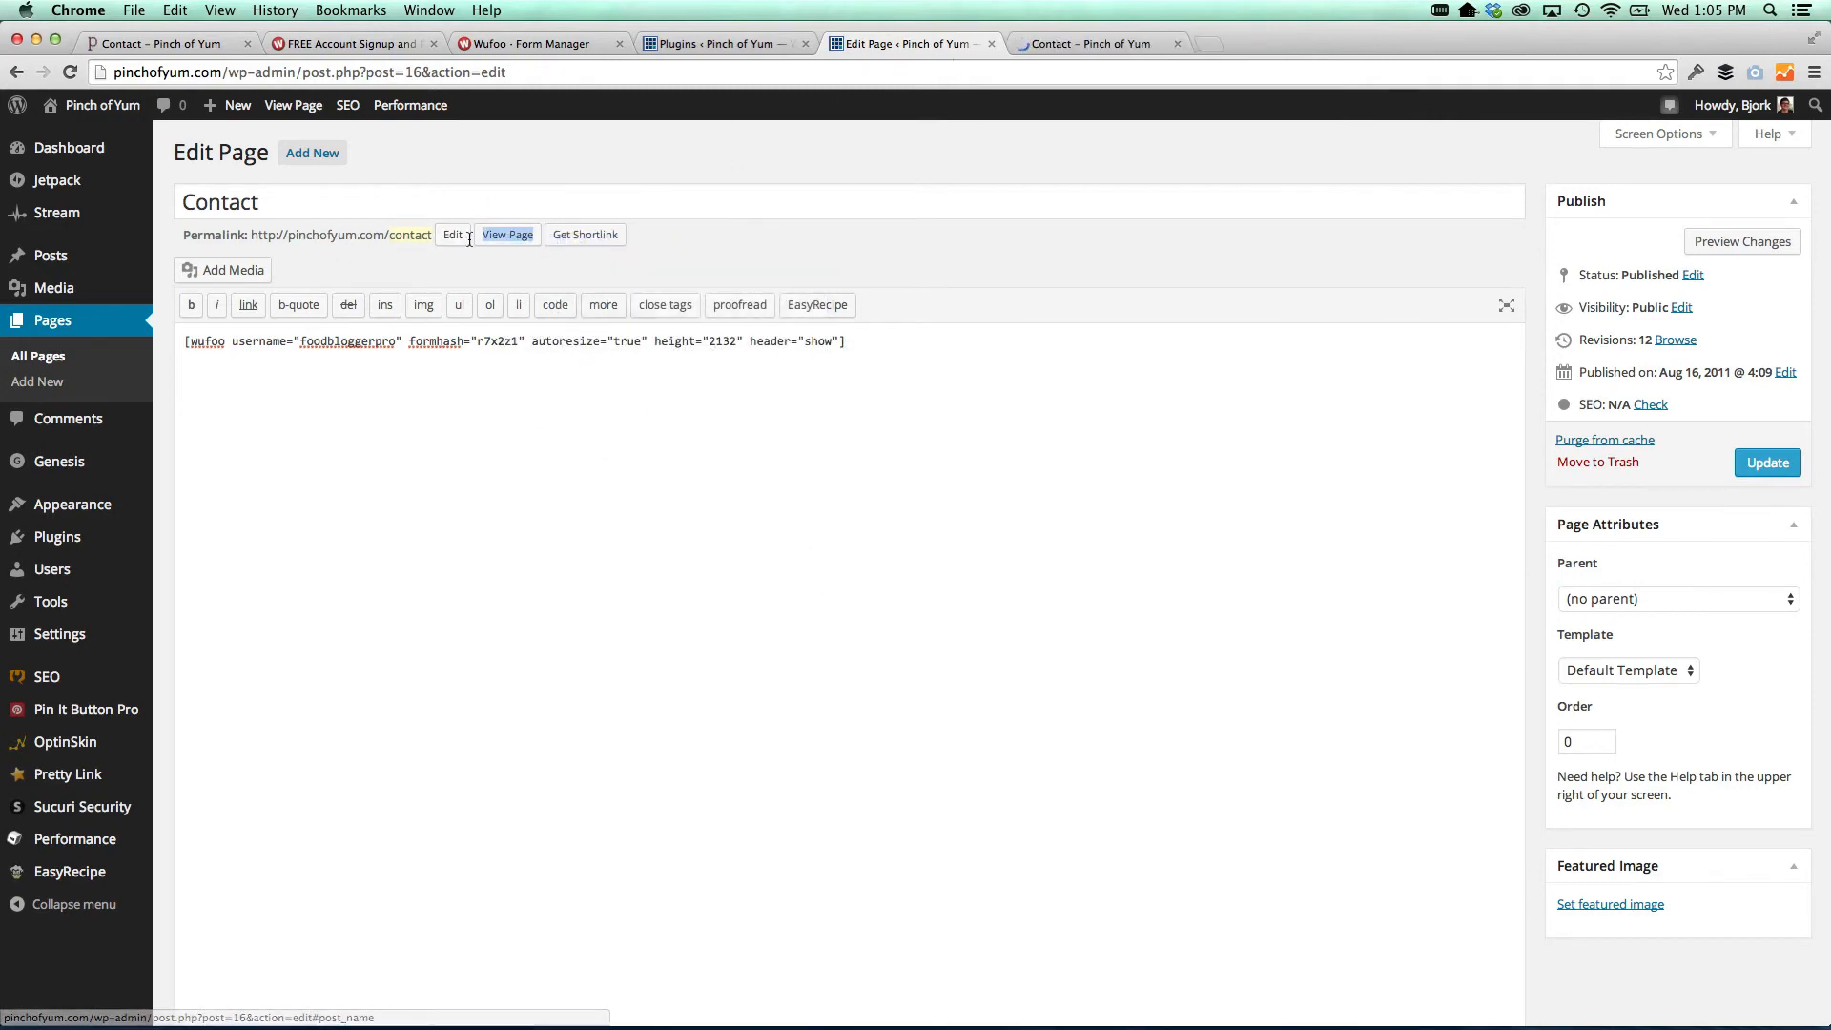
left_click(1078, 43)
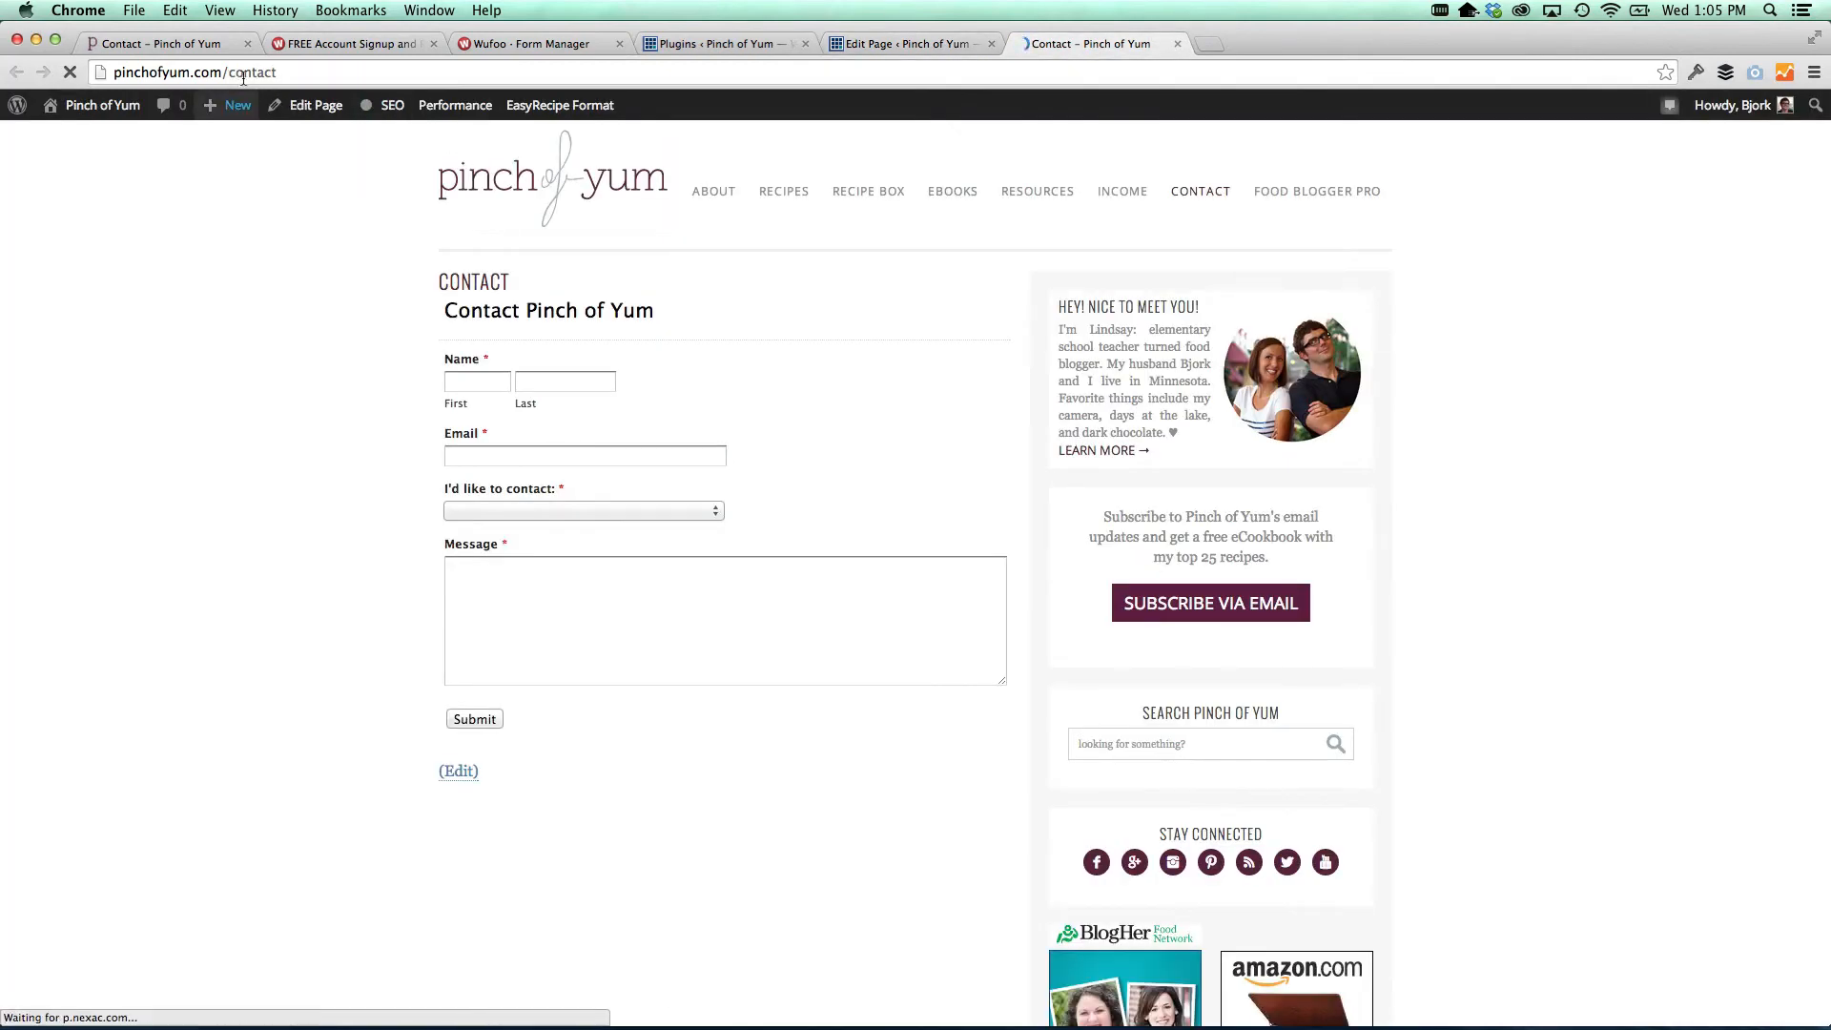
On the live Contact form, pick the author, cook and photographer and 'How do I get started with my food blog?'
left_click(491, 383)
left_click(565, 381)
left_click(555, 461)
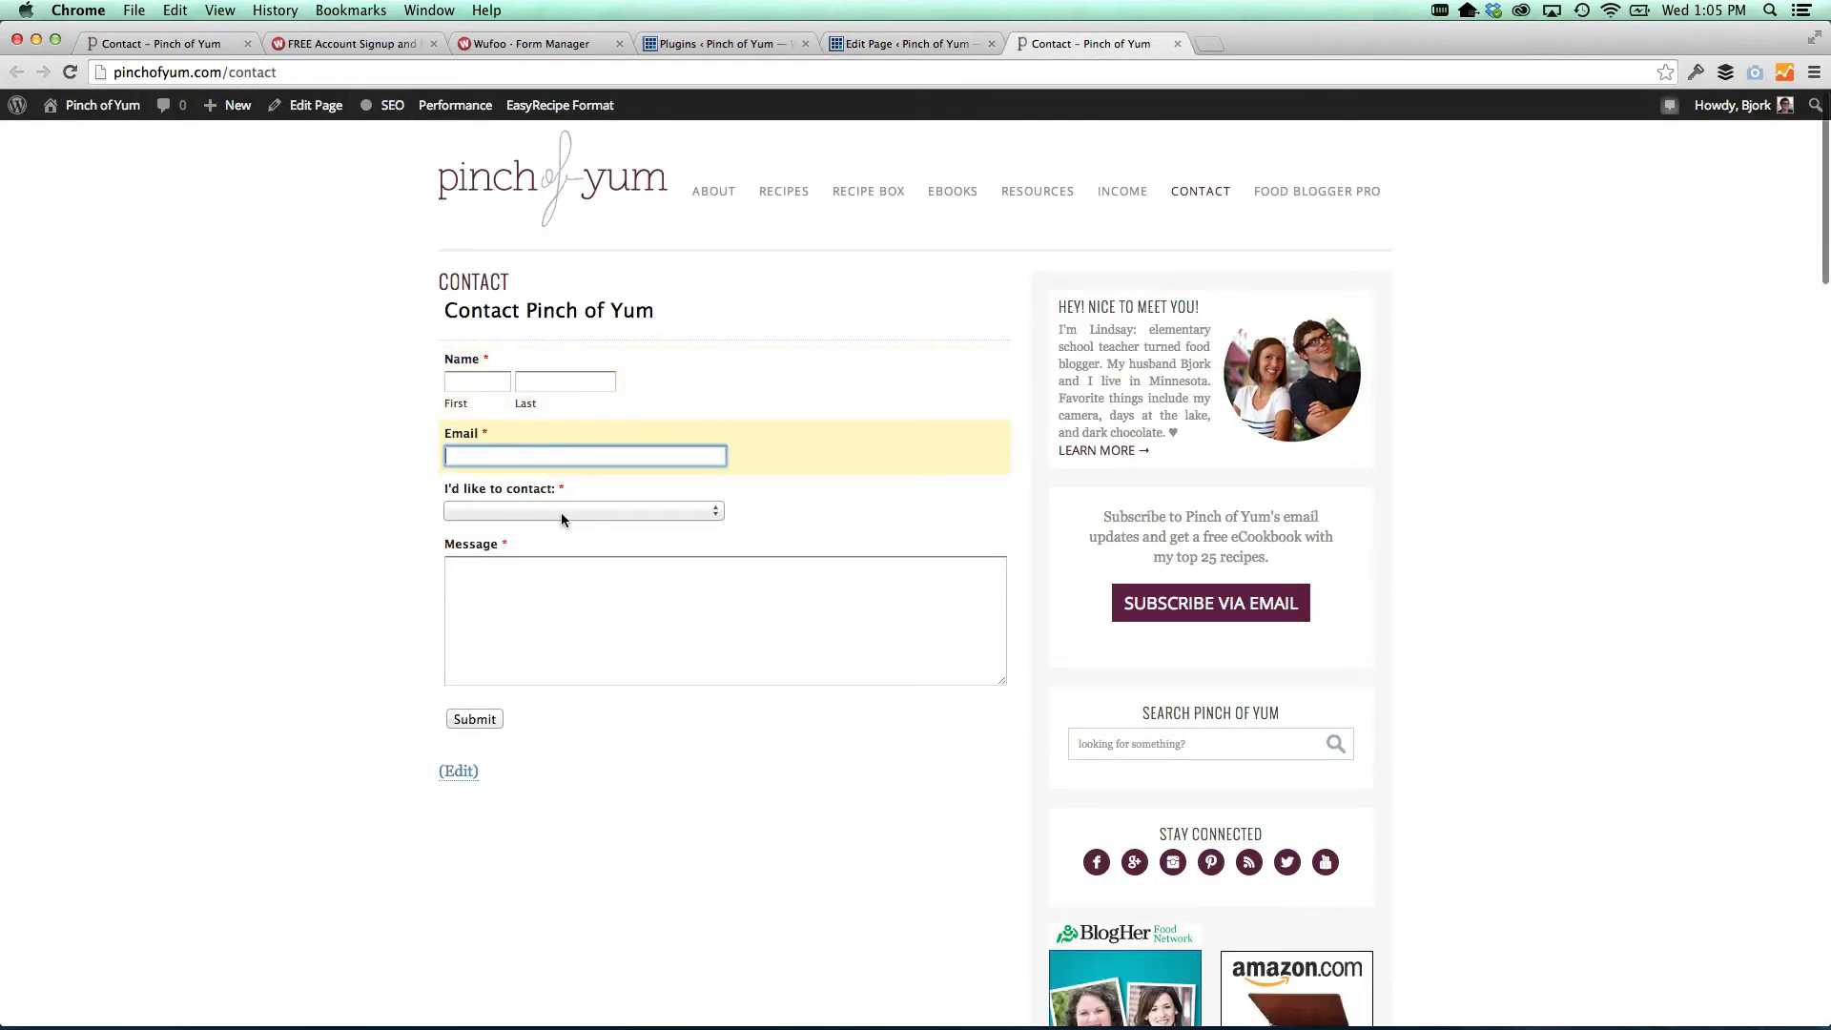
left_click(562, 512)
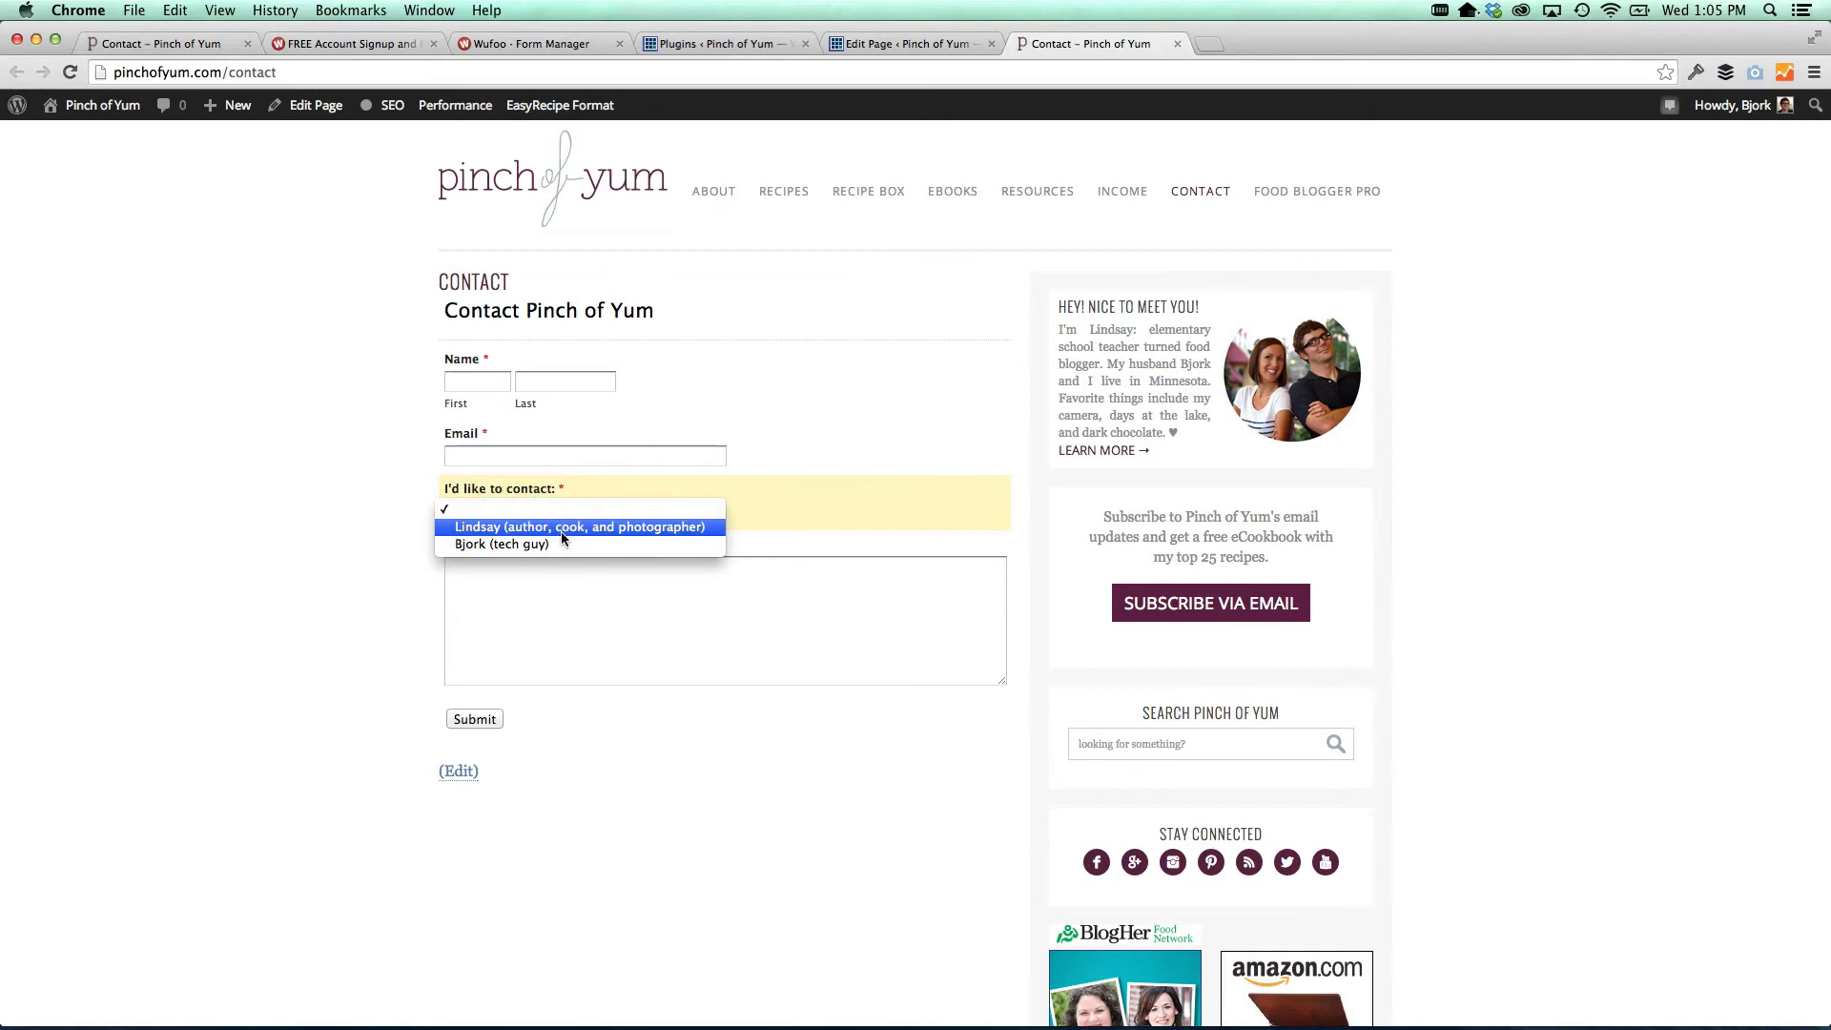
left_click(561, 528)
left_click(553, 565)
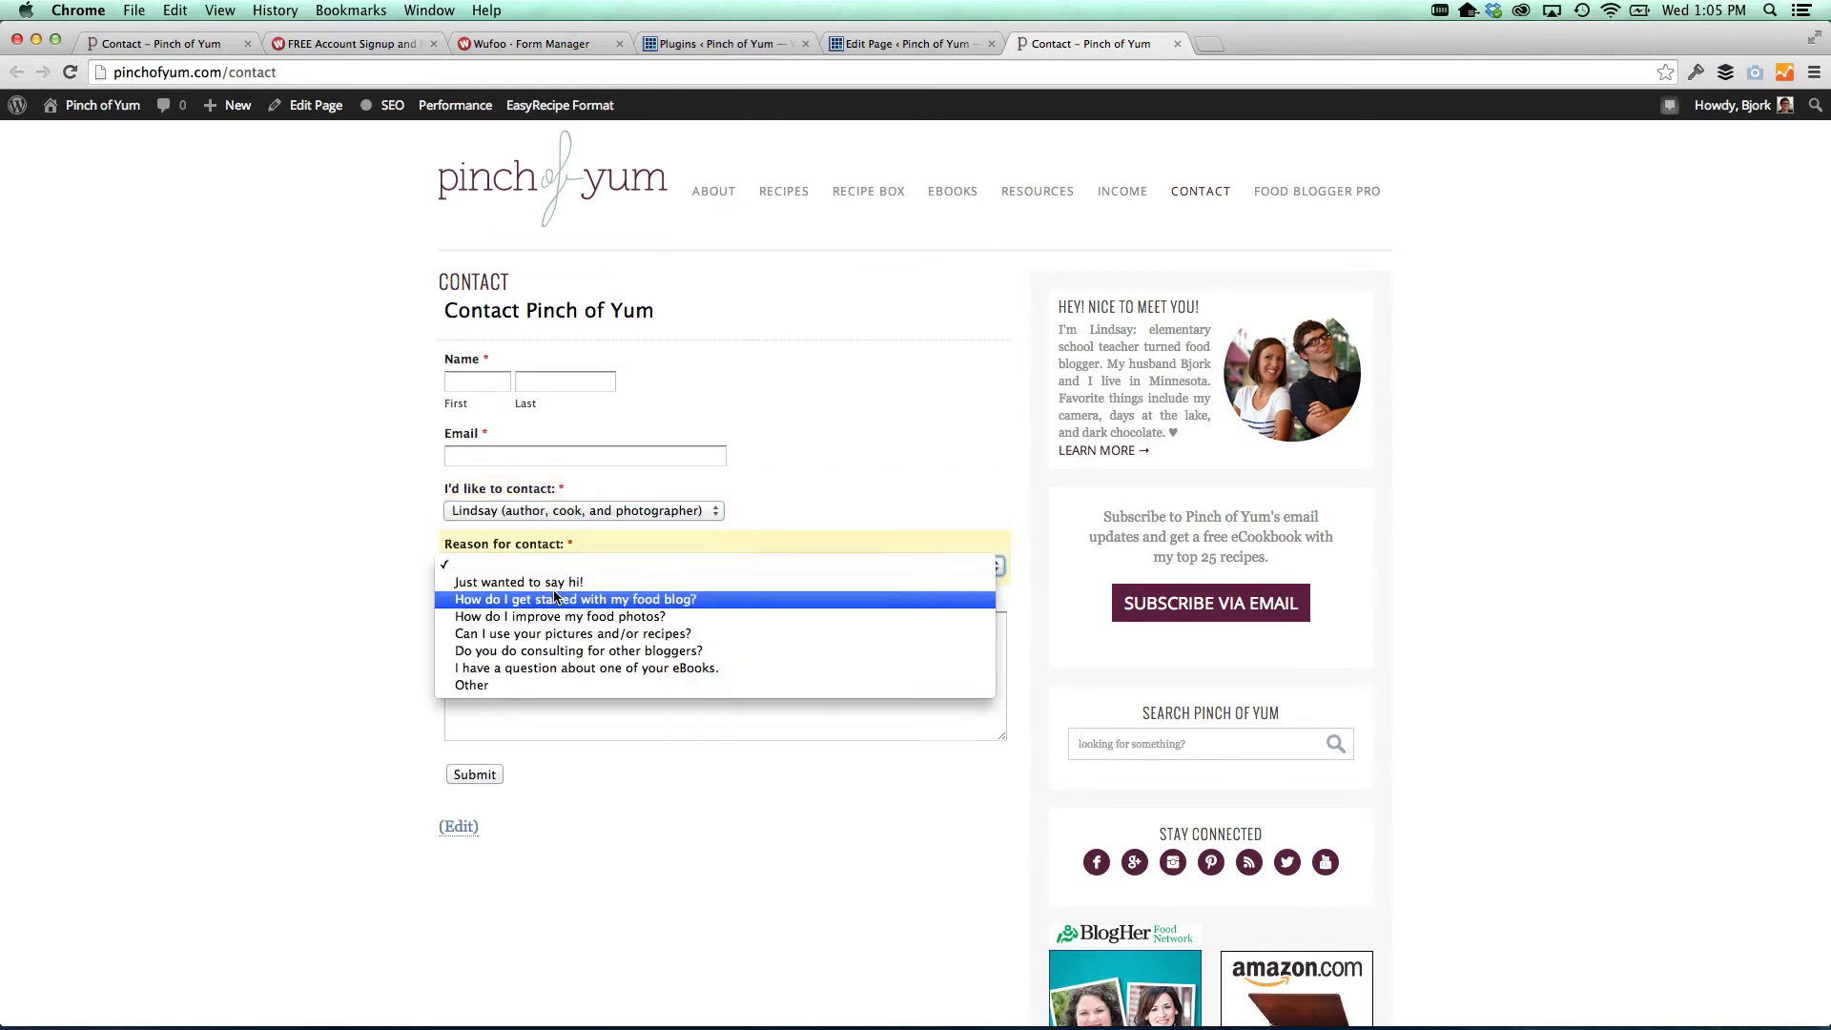
left_click(551, 599)
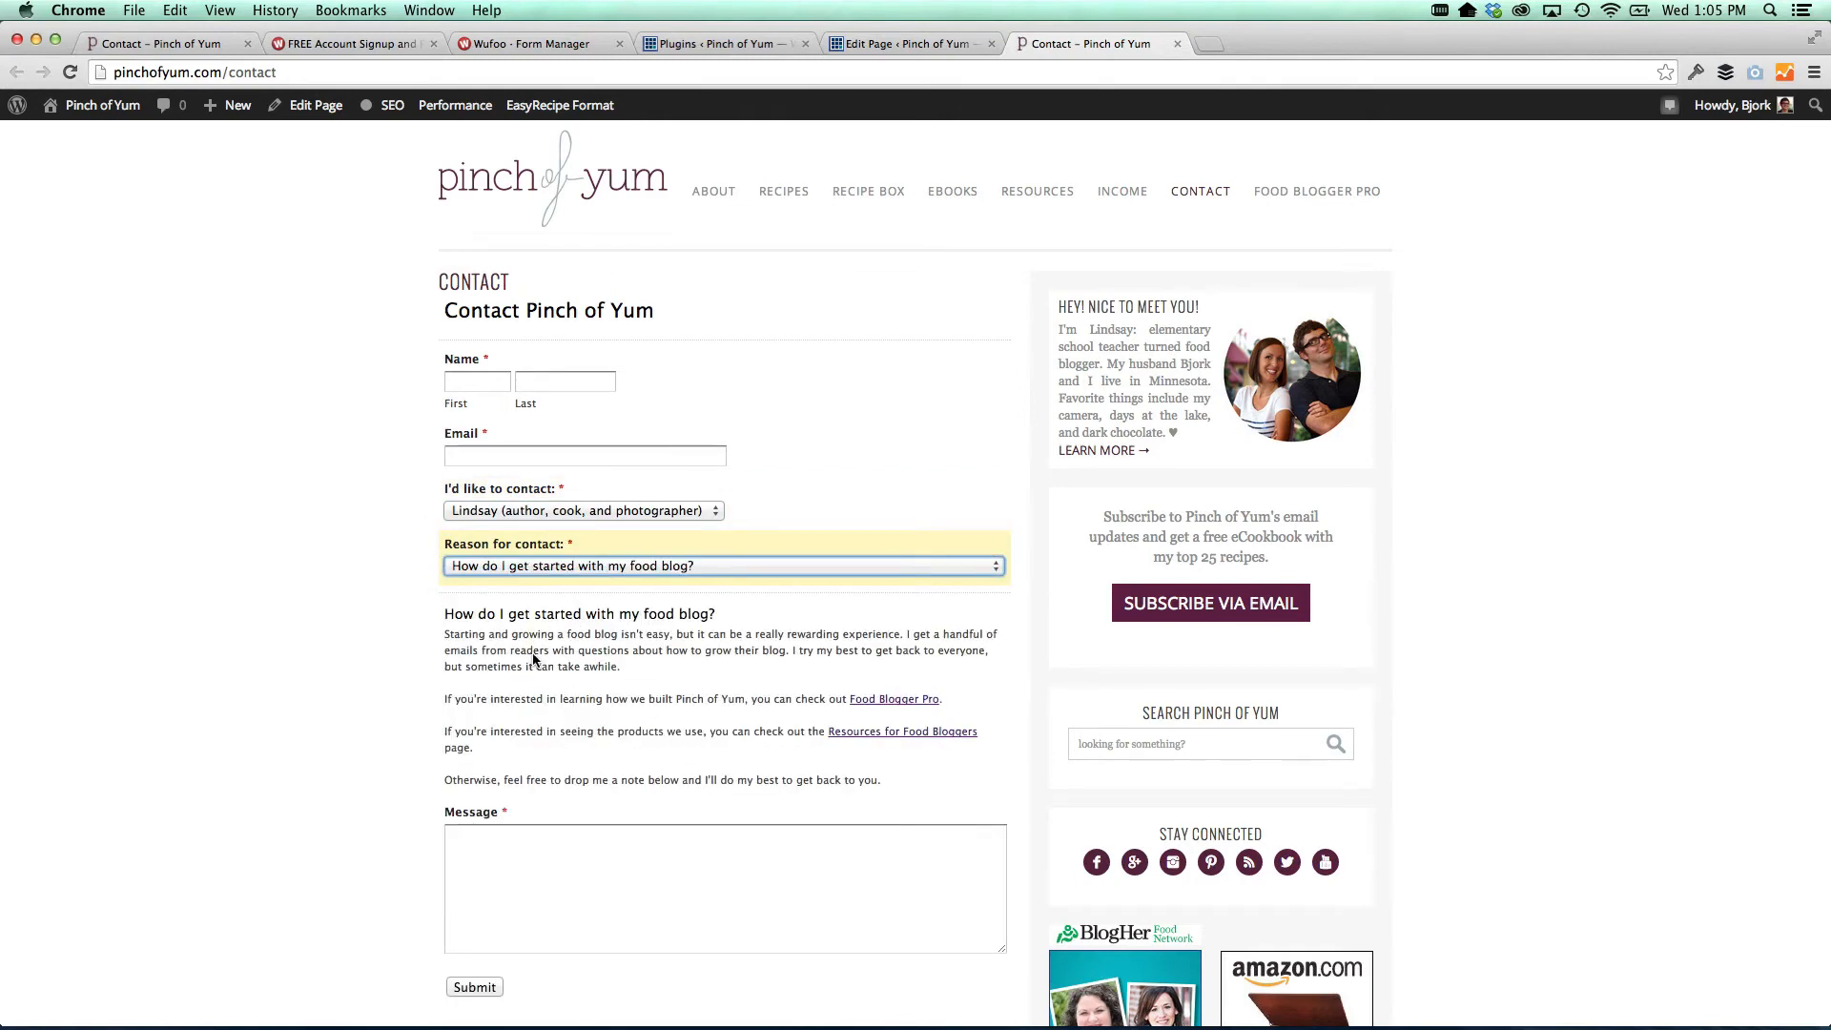
scroll(676, 706, "down", 3)
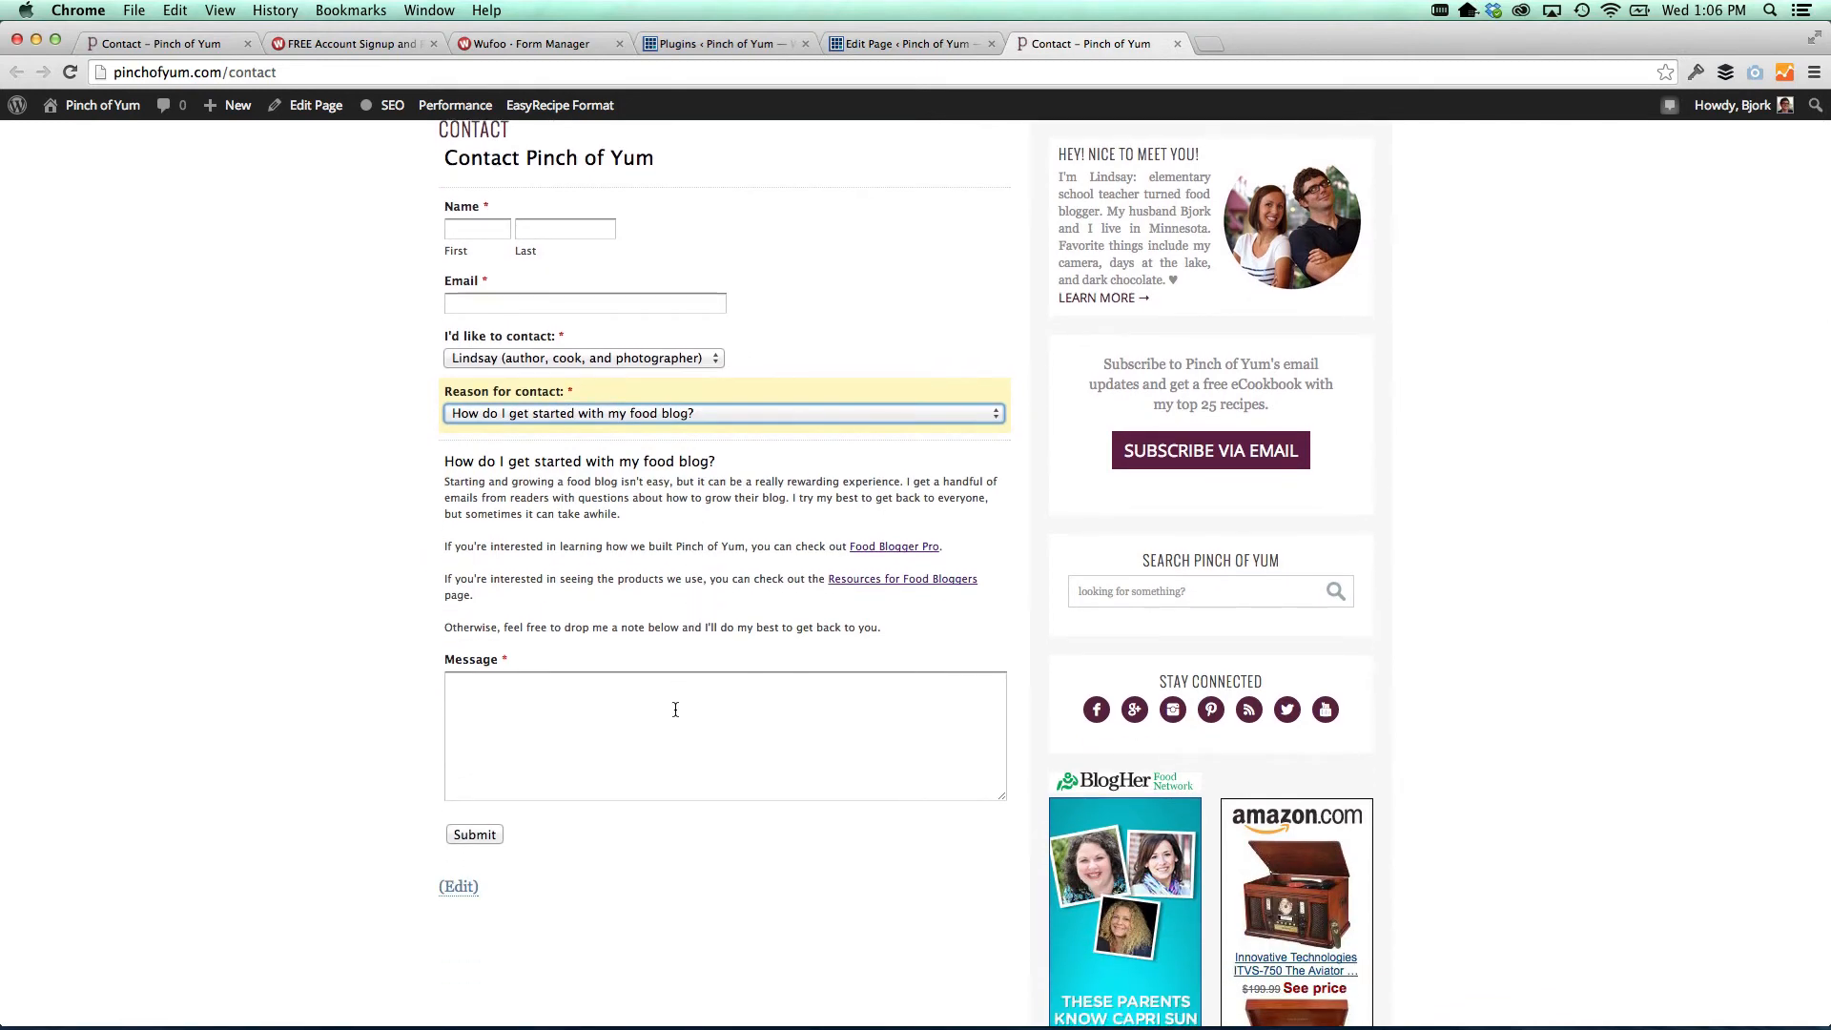
scroll(694, 618, "up", 1)
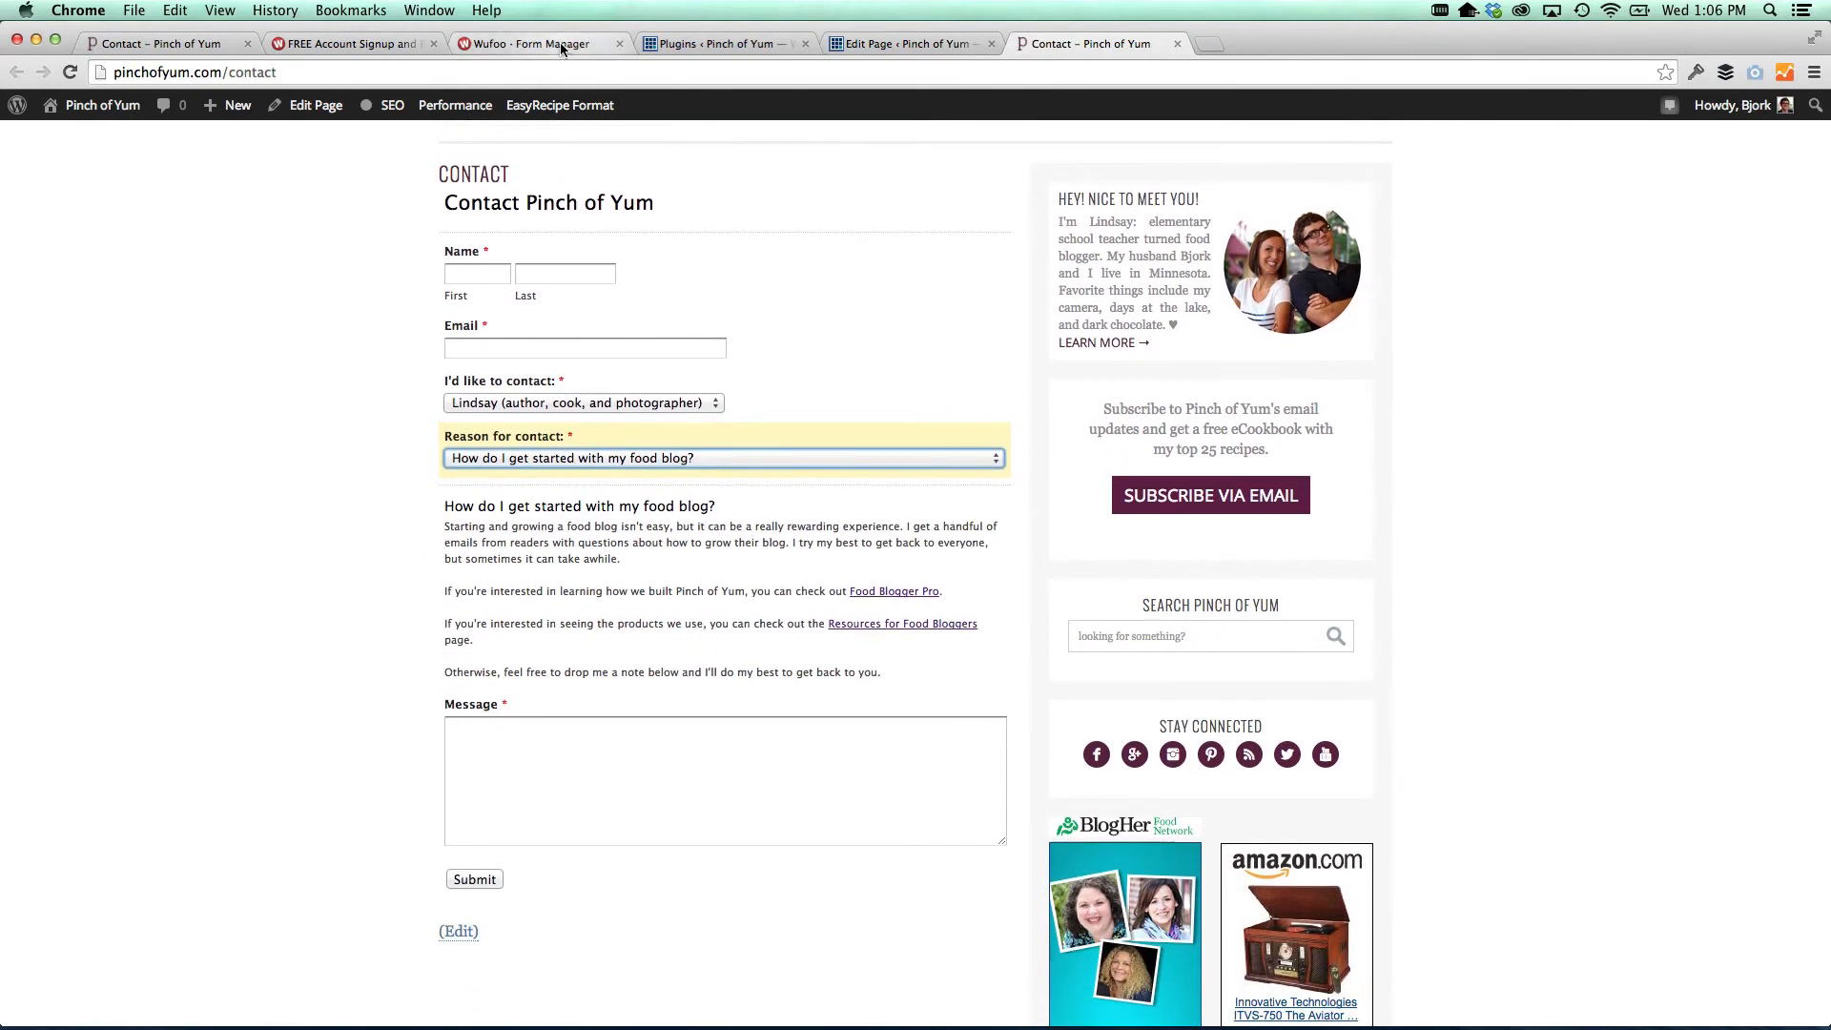
Go back through the browser tabs to the Wufoo Form Manager
left_click(722, 42)
left_click(901, 43)
left_click(534, 43)
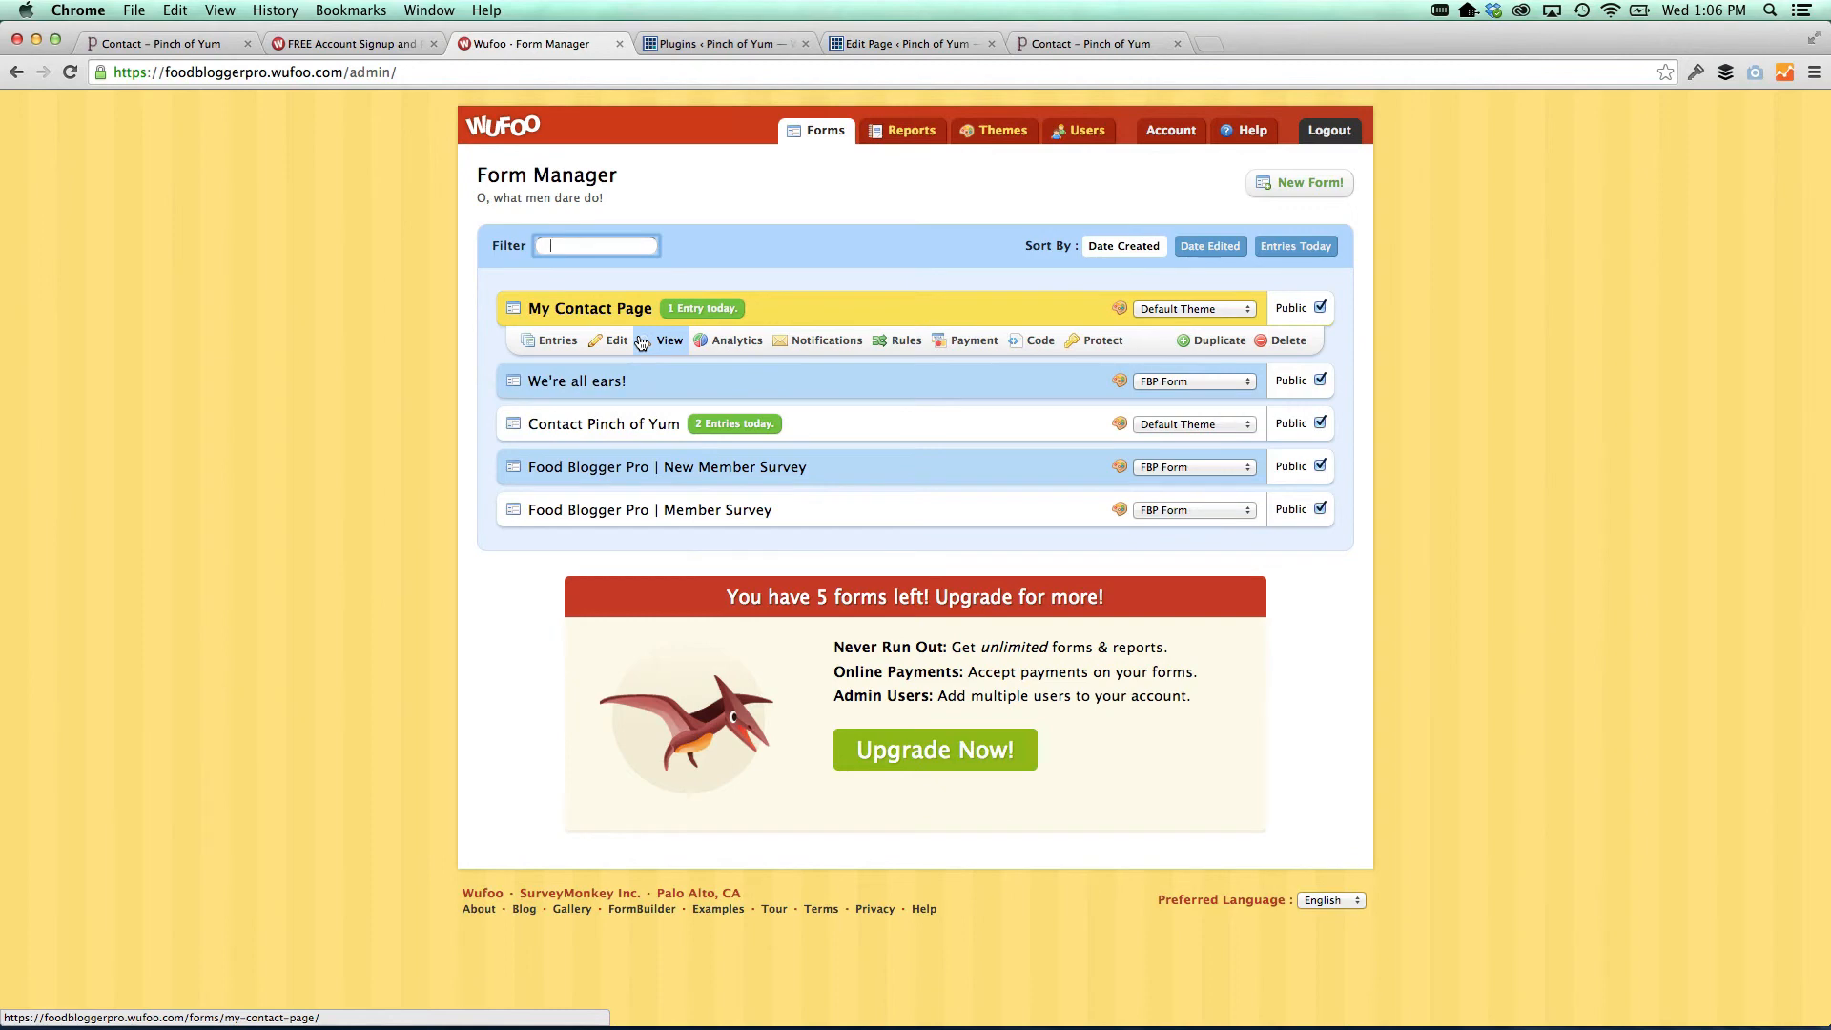
Reveal My Contact Page's WordPress shortcode embed code, then select the old shortcode in the Contact page editor
left_click(1028, 342)
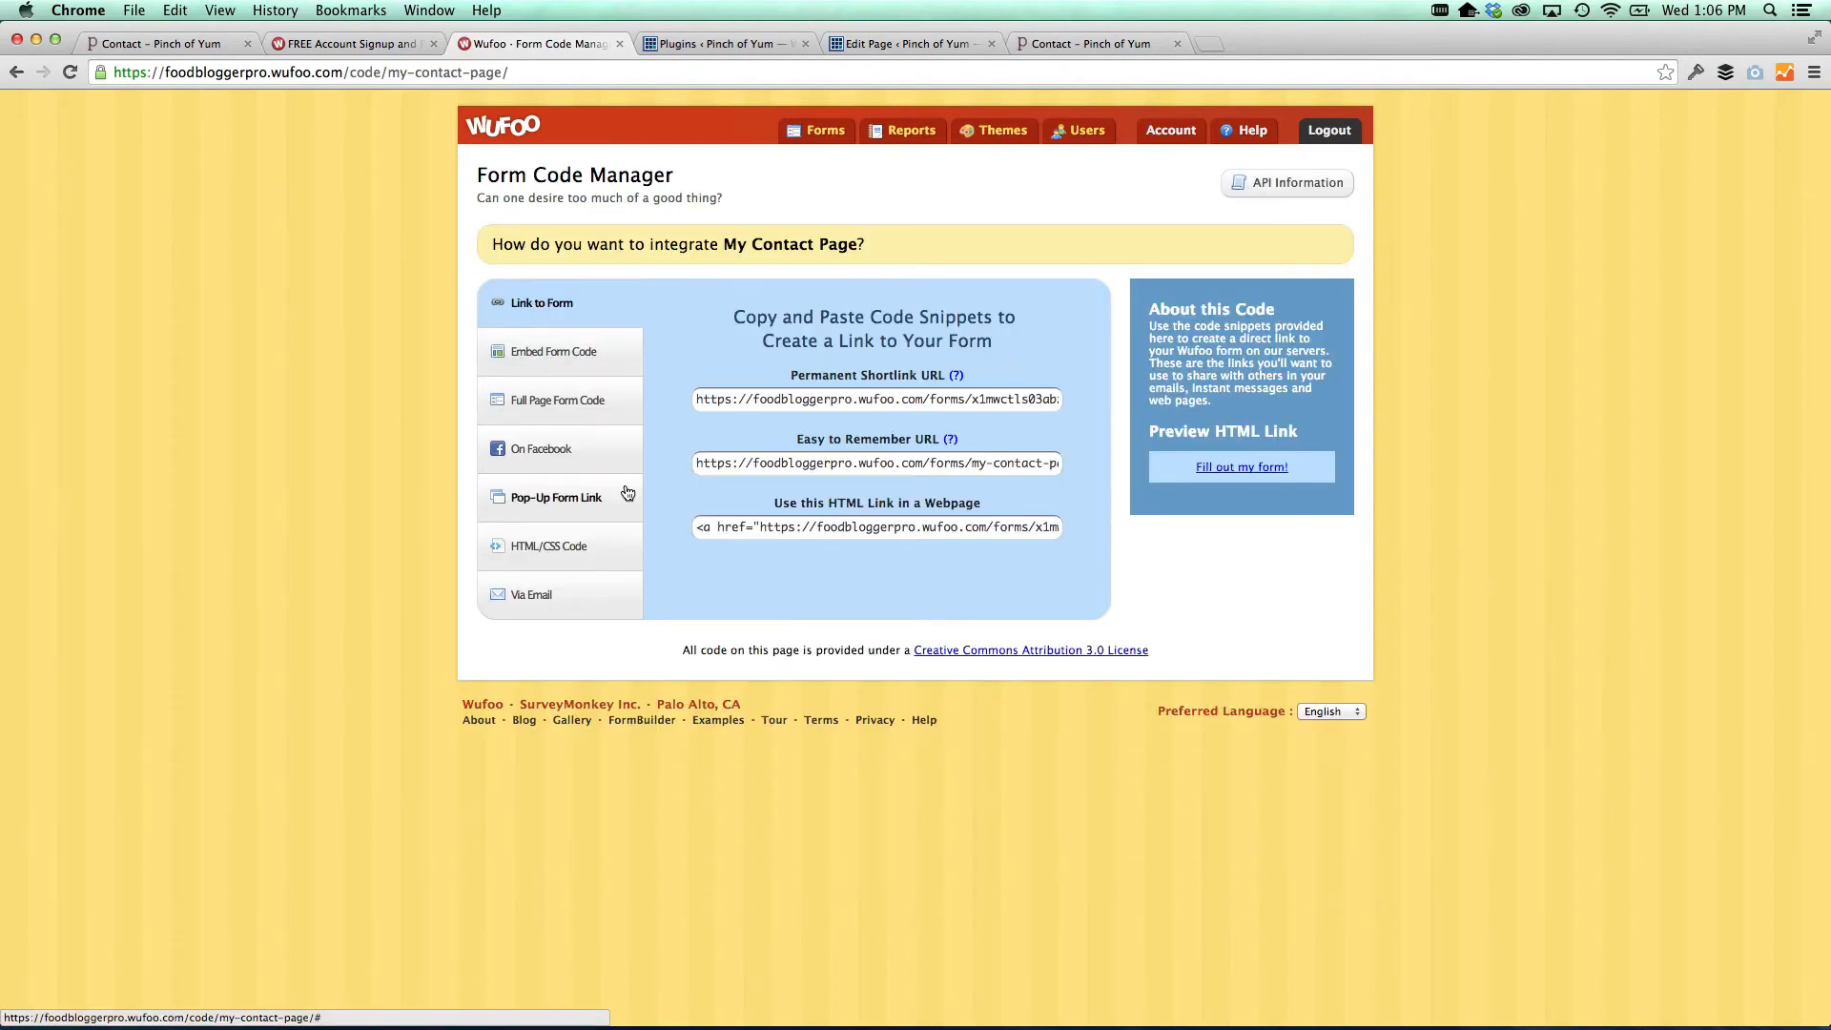
left_click(597, 355)
left_click(747, 577)
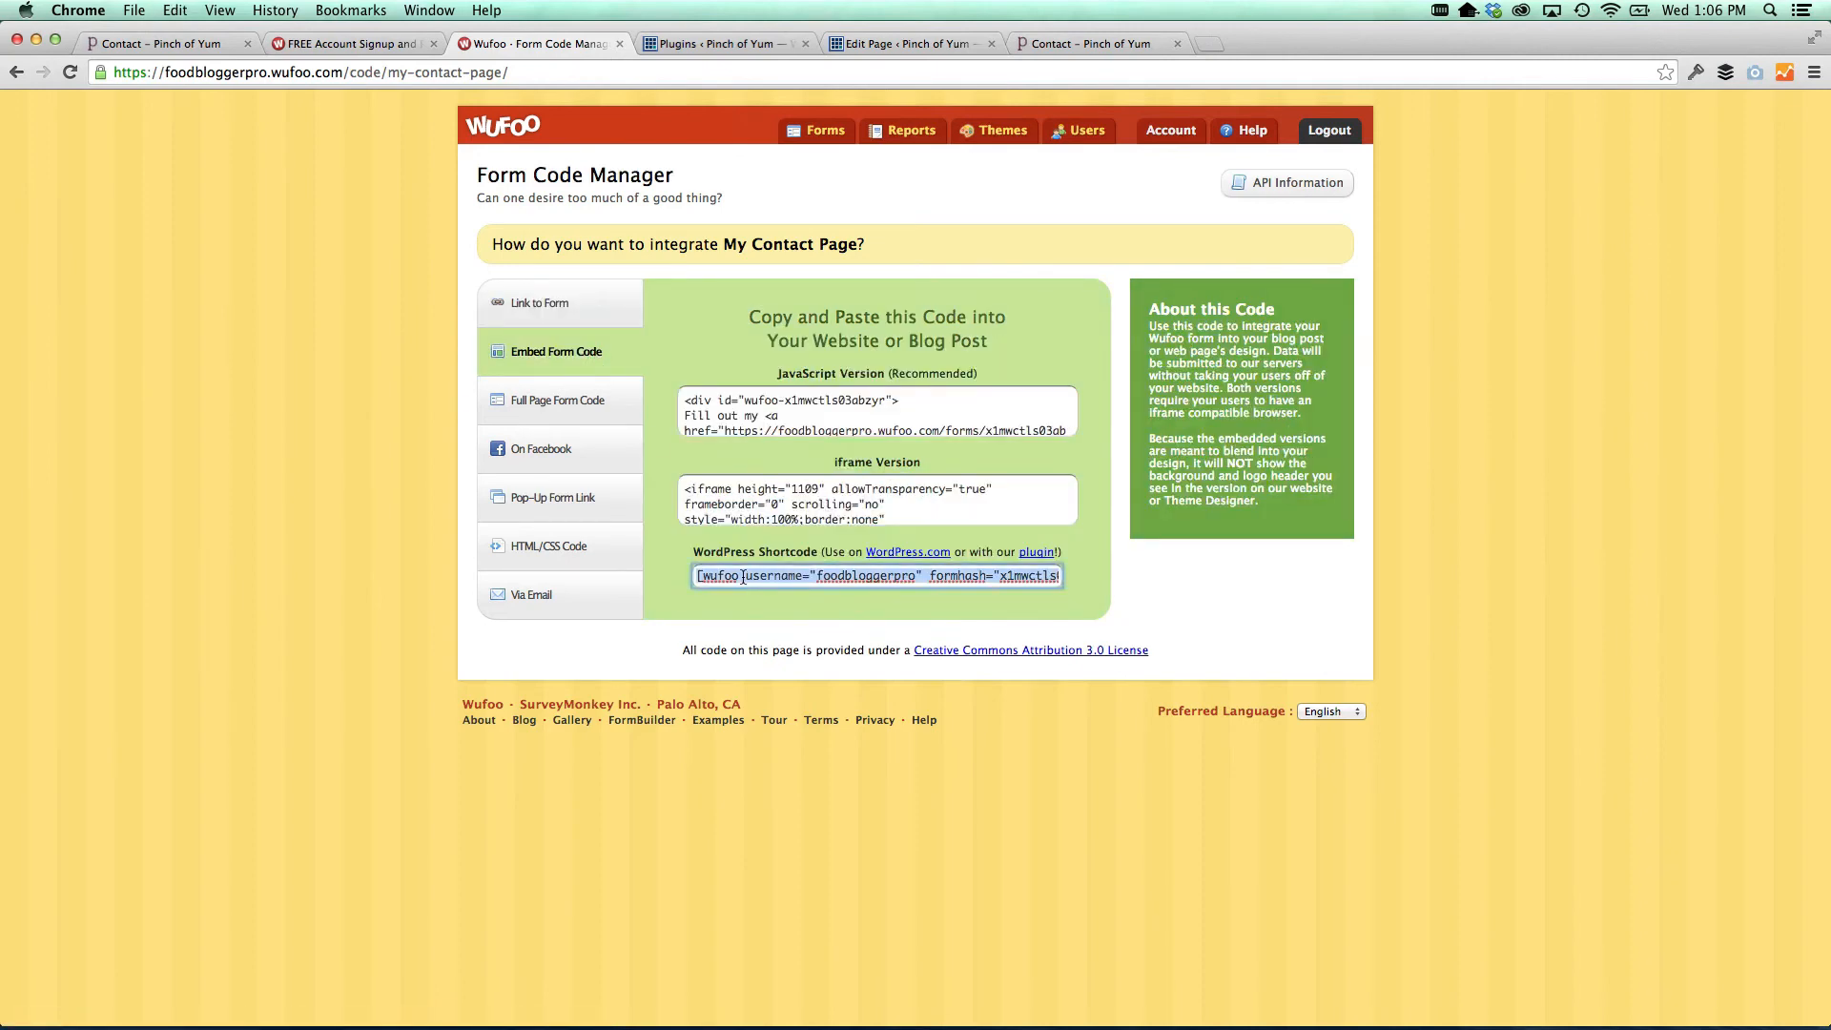
left_click(917, 48)
left_click_drag(872, 351, 13, 274)
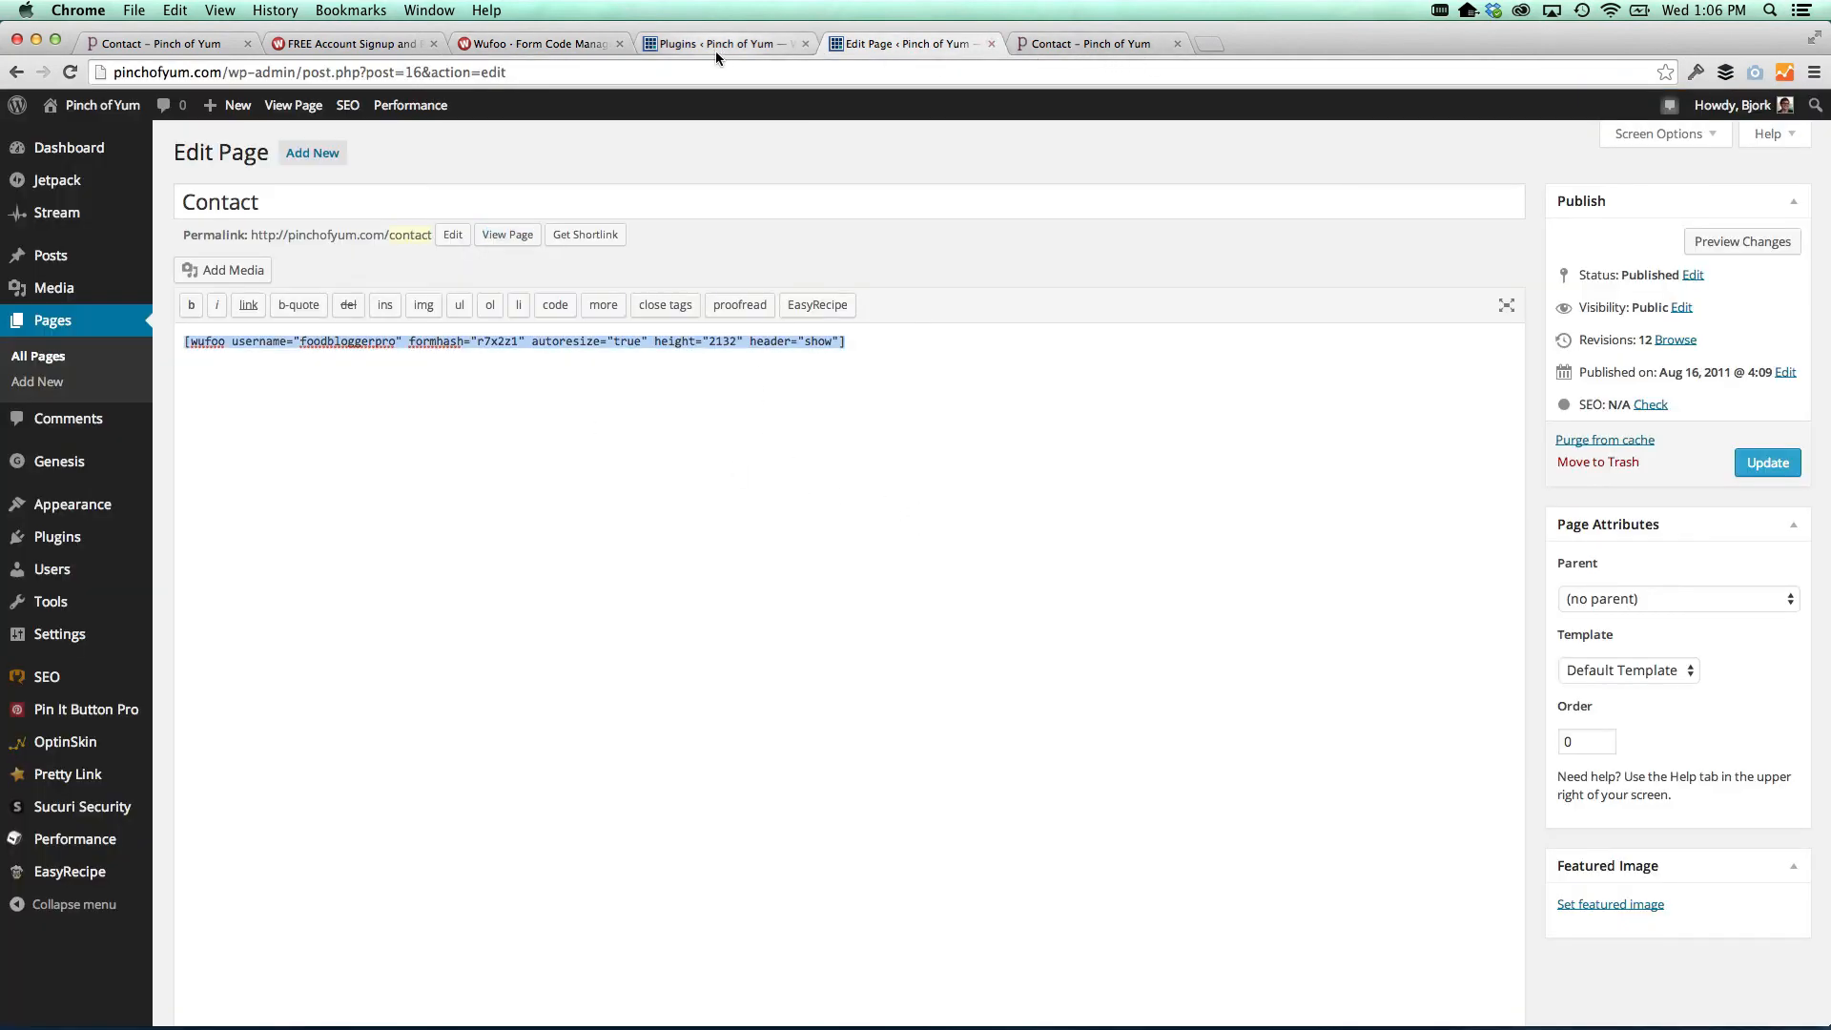
Load foodbloggerpro.com/ebook/ in a new tab and trigger its 50% Complete Name-and-Email signup popup
left_click(1049, 44)
scroll(740, 490, "up", 1)
key("super+t")
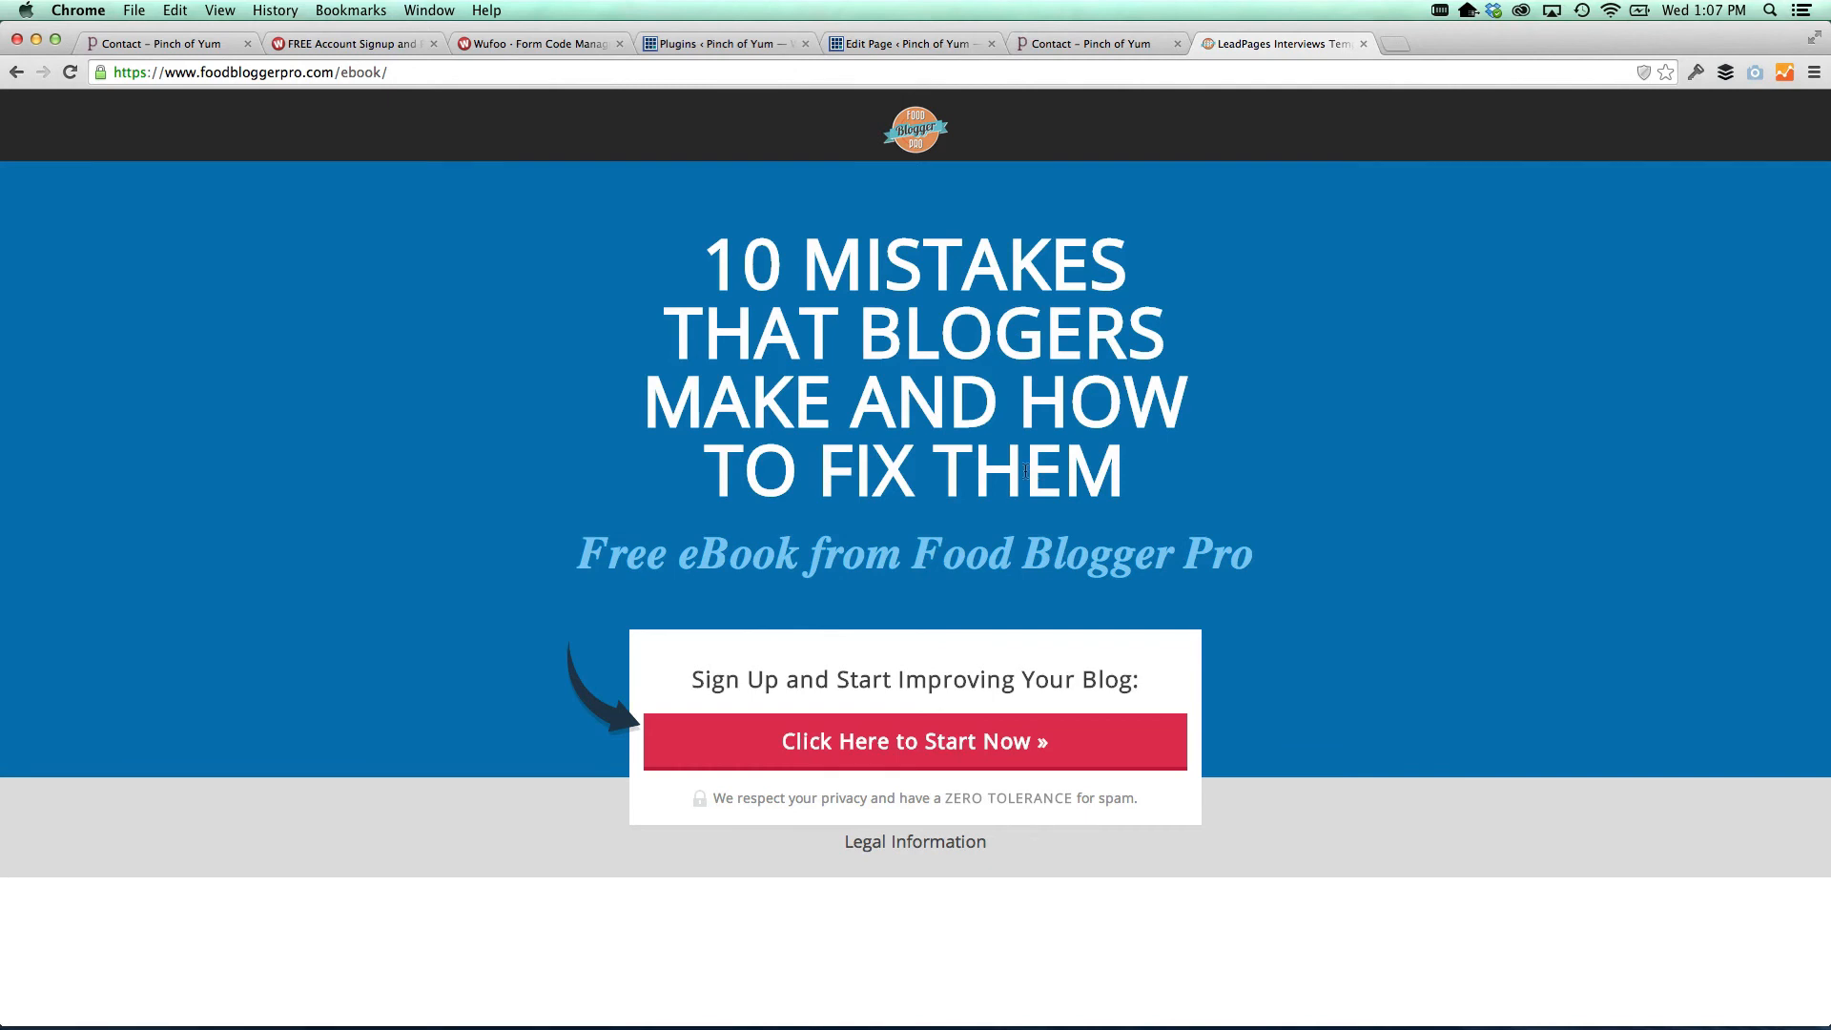
left_click_drag(709, 254, 1209, 429)
left_click(1223, 477)
left_click(1003, 746)
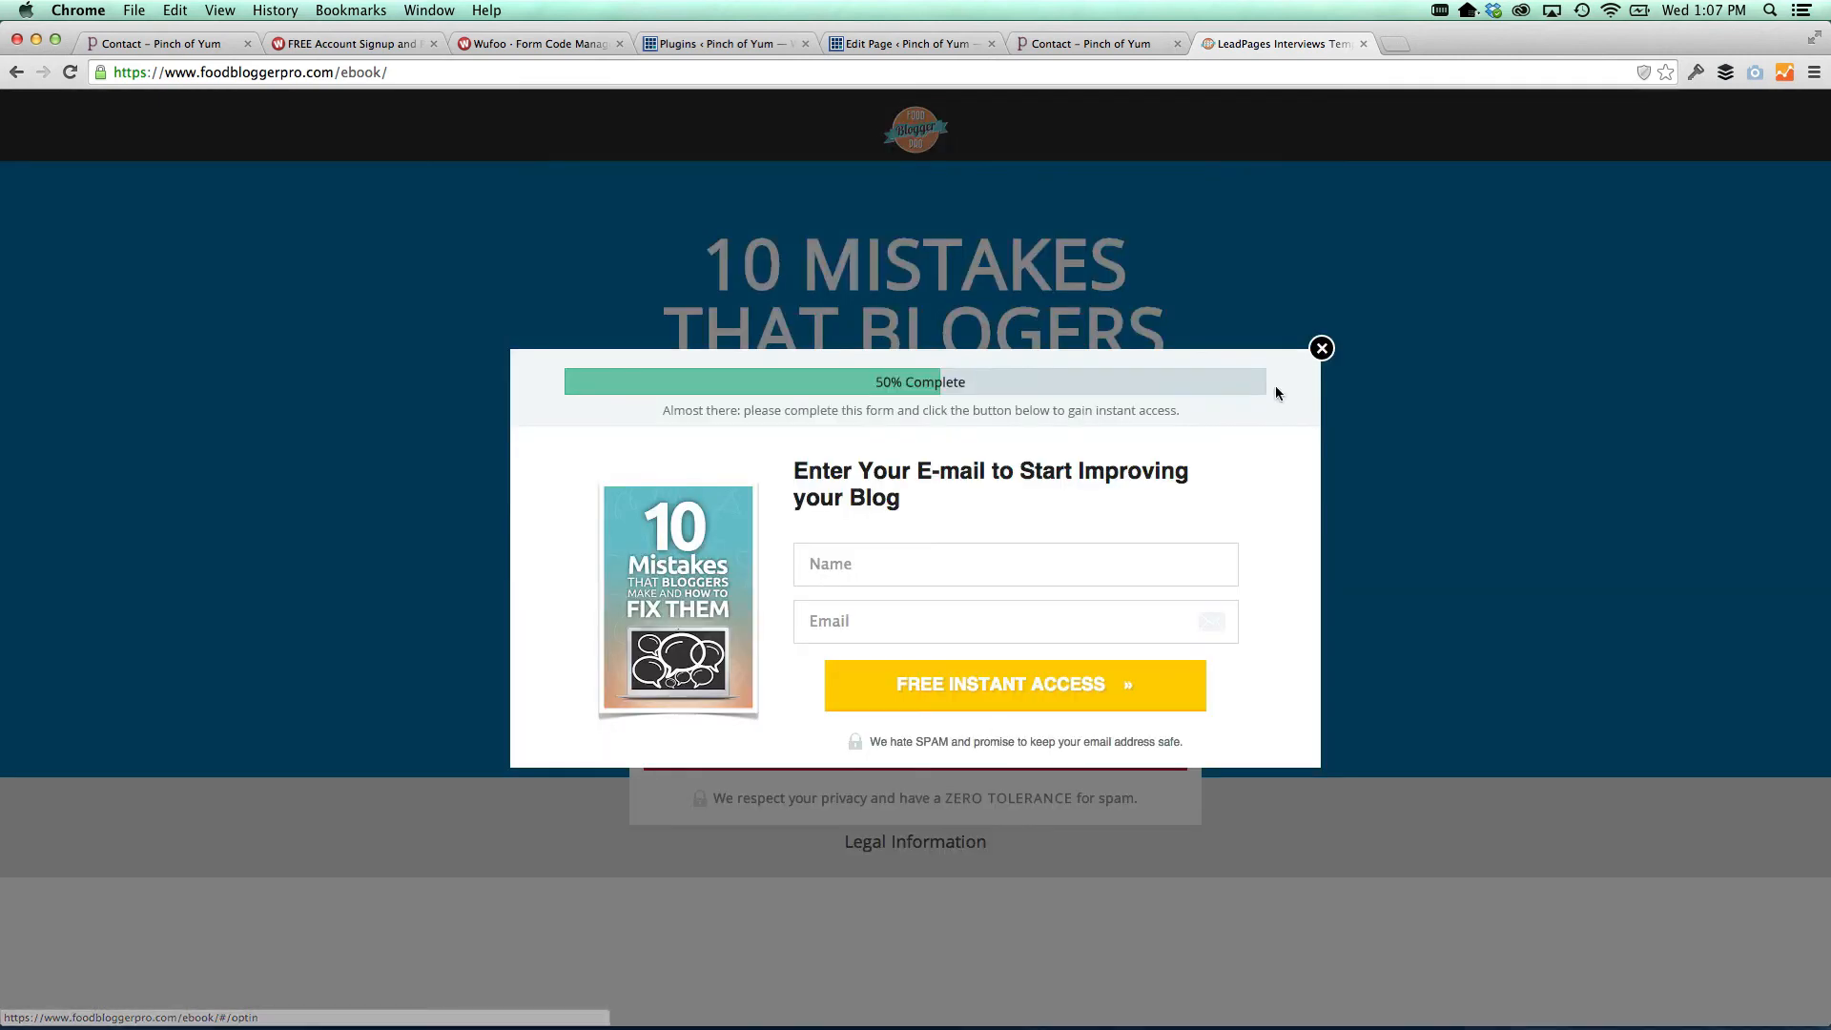